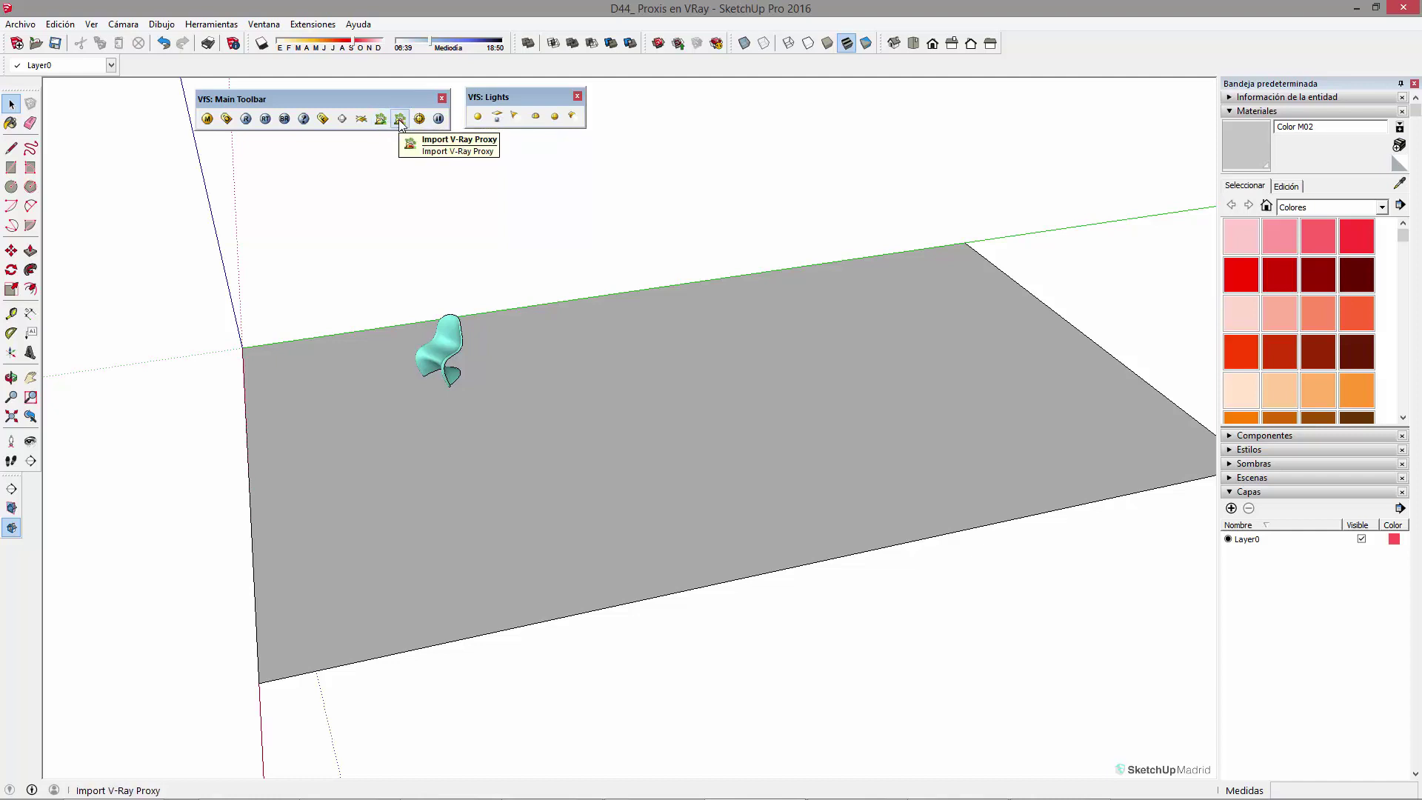
pyautogui.moveTo(629, 325); pyautogui.dragTo(446, 391, button='middle')
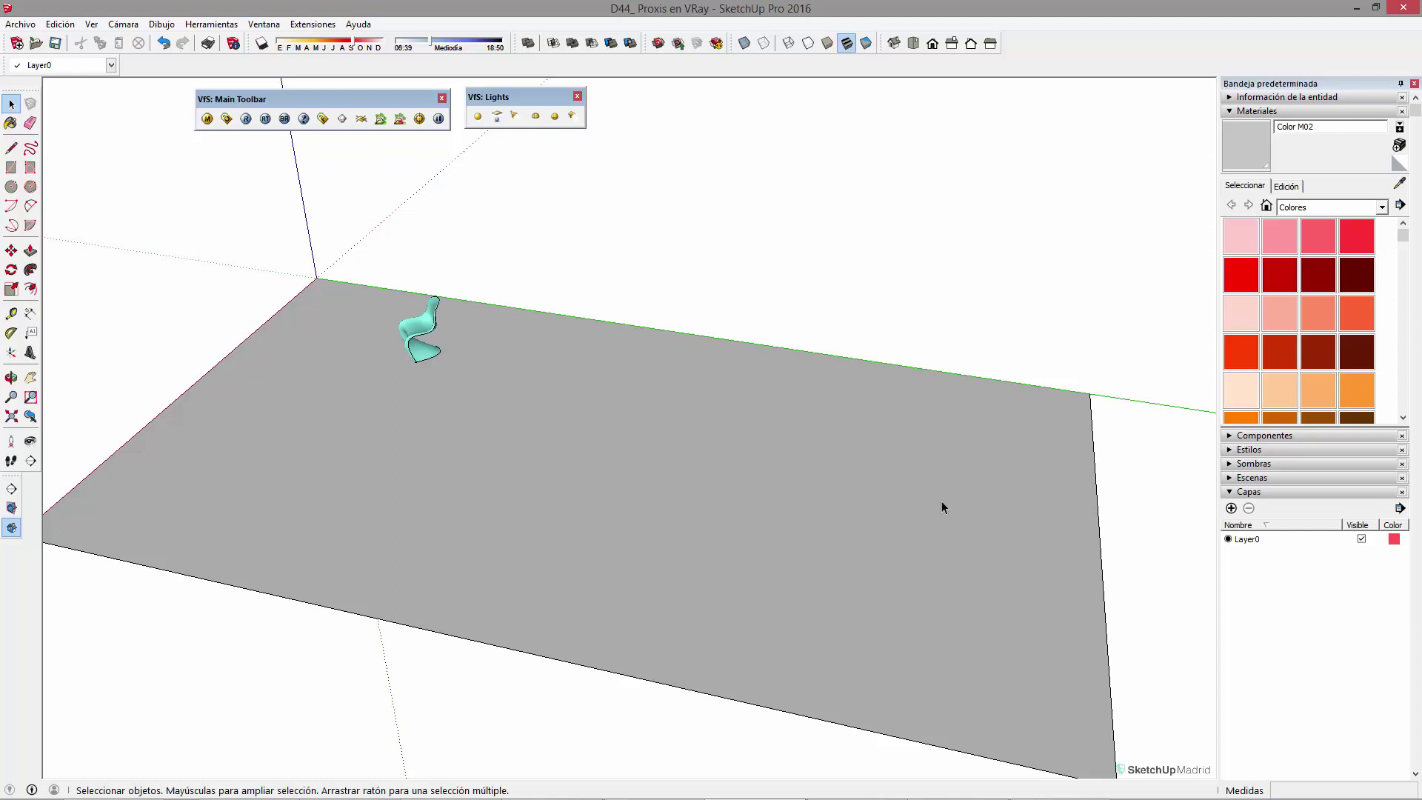
pyautogui.moveTo(628, 500); pyautogui.dragTo(730, 498, button='middle')
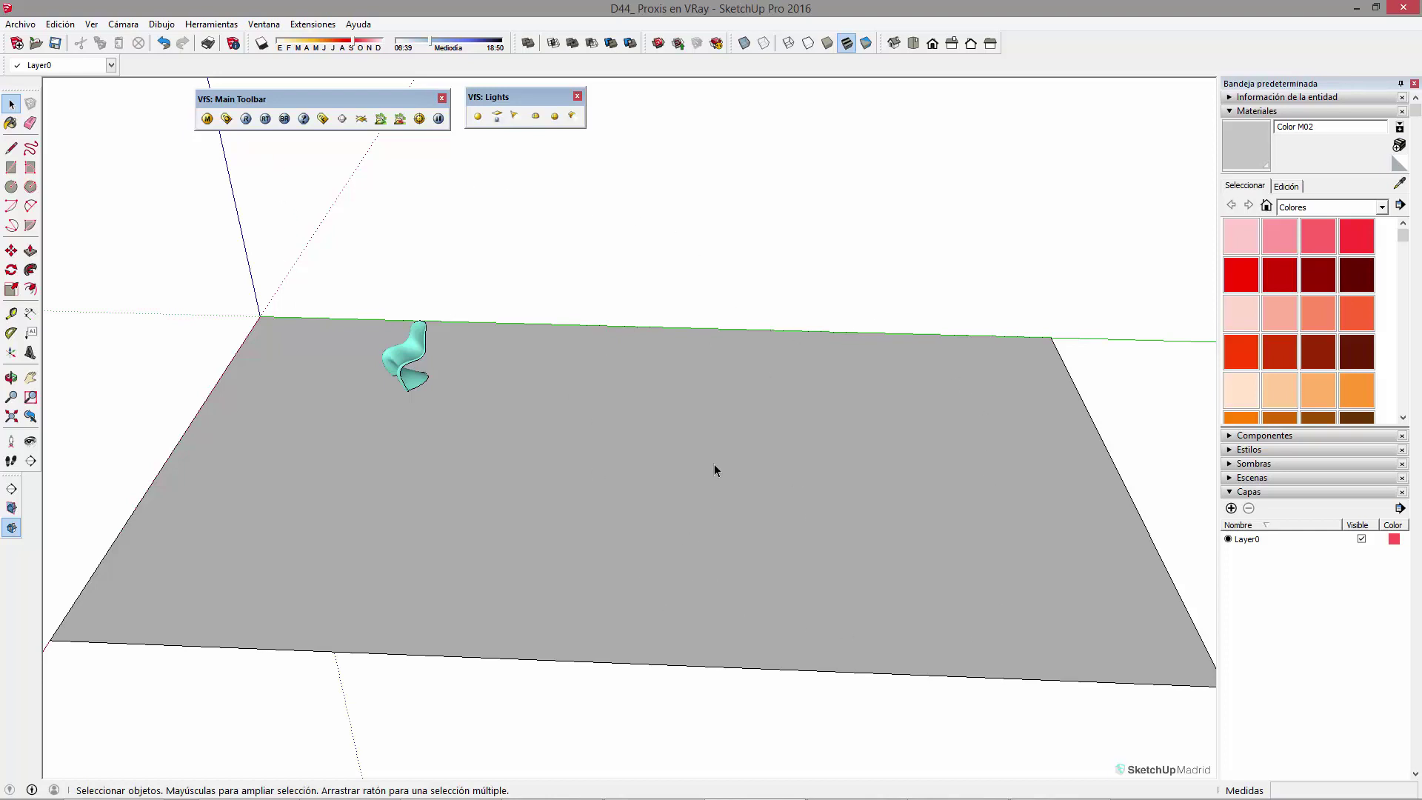
pyautogui.moveTo(563, 438); pyautogui.dragTo(850, 353, button='middle')
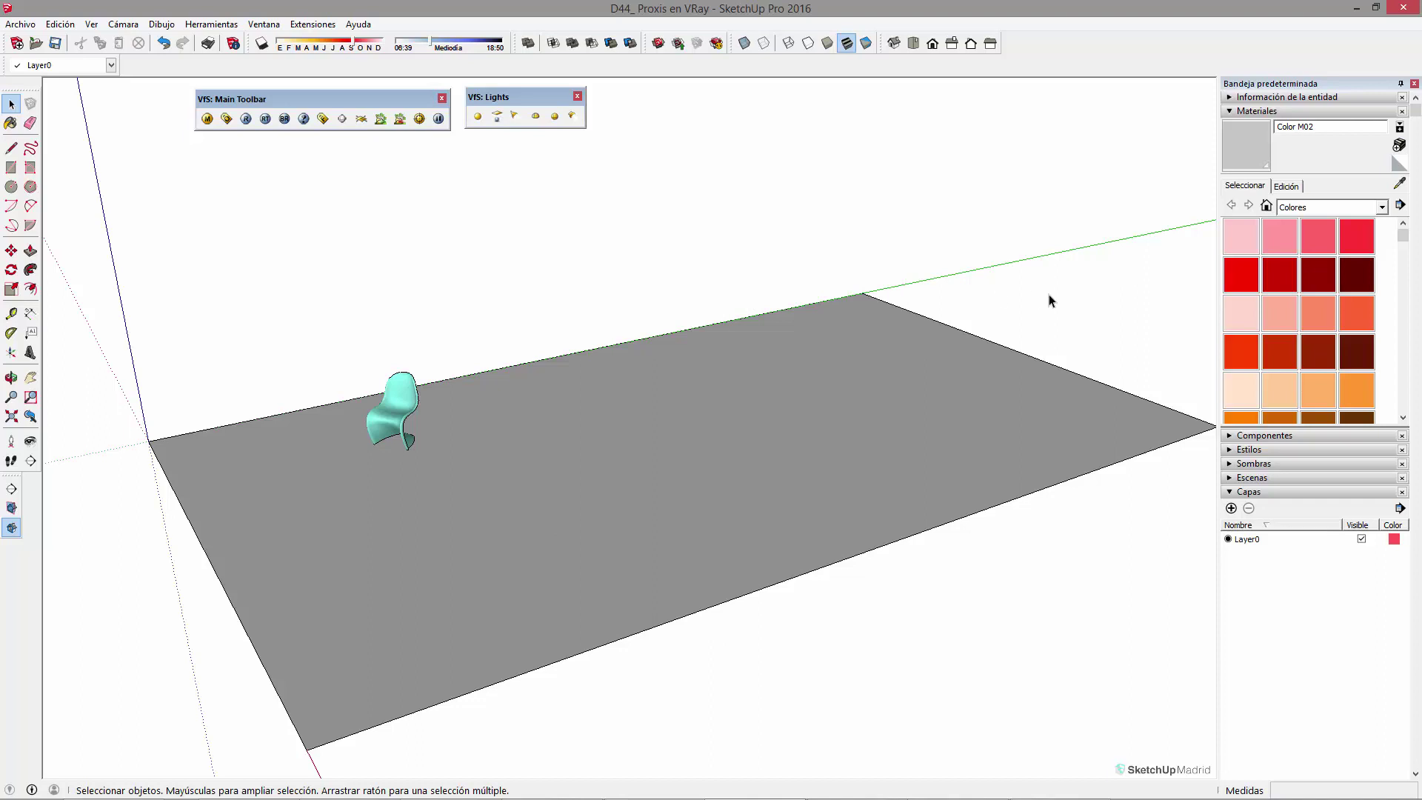
pyautogui.moveTo(1078, 355); pyautogui.dragTo(1046, 342, button='middle')
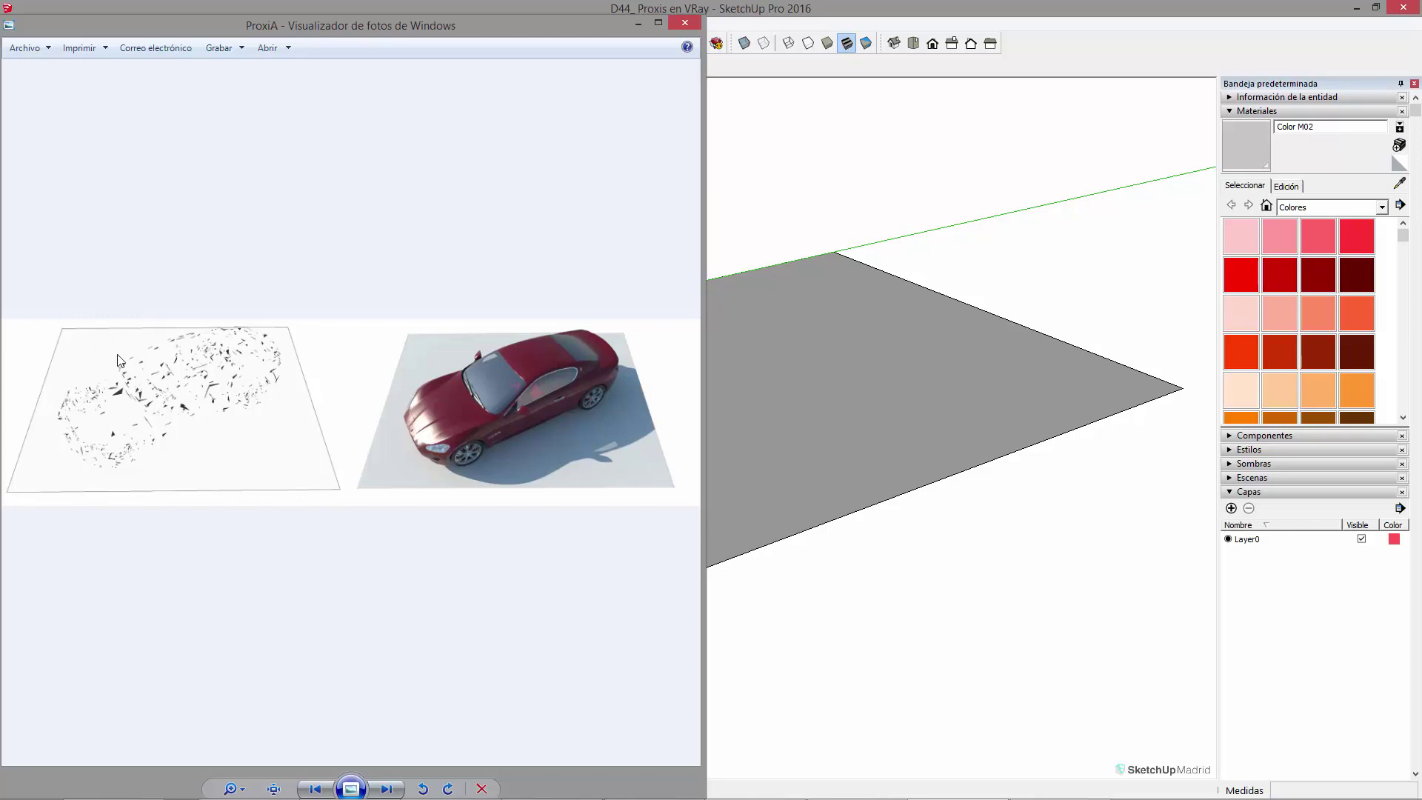
# - In Windows Photo Viewer, examine the car's proxy mesh beside its render in ProxiA and the tree in itrees-02-poplar_0000
pyautogui.scroll(1, 105, 390)
pyautogui.moveTo(239, 428); pyautogui.dragTo(279, 425)
pyautogui.scroll(1, 140, 412)
pyautogui.moveTo(140, 414); pyautogui.dragTo(240, 400)
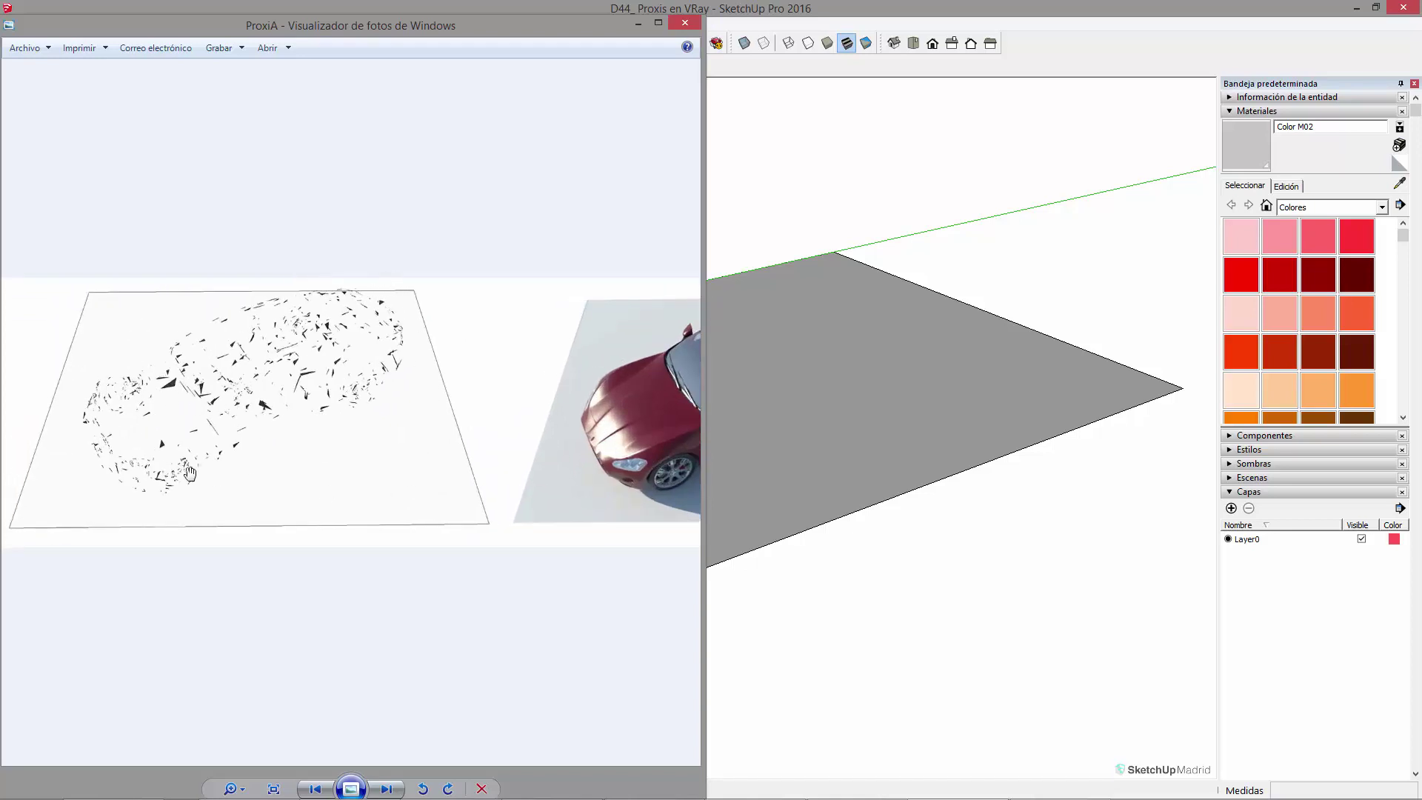
pyautogui.moveTo(376, 345)
pyautogui.mouseDown()
pyautogui.moveTo(323, 356)
pyautogui.moveTo(373, 363)
pyautogui.mouseUp()
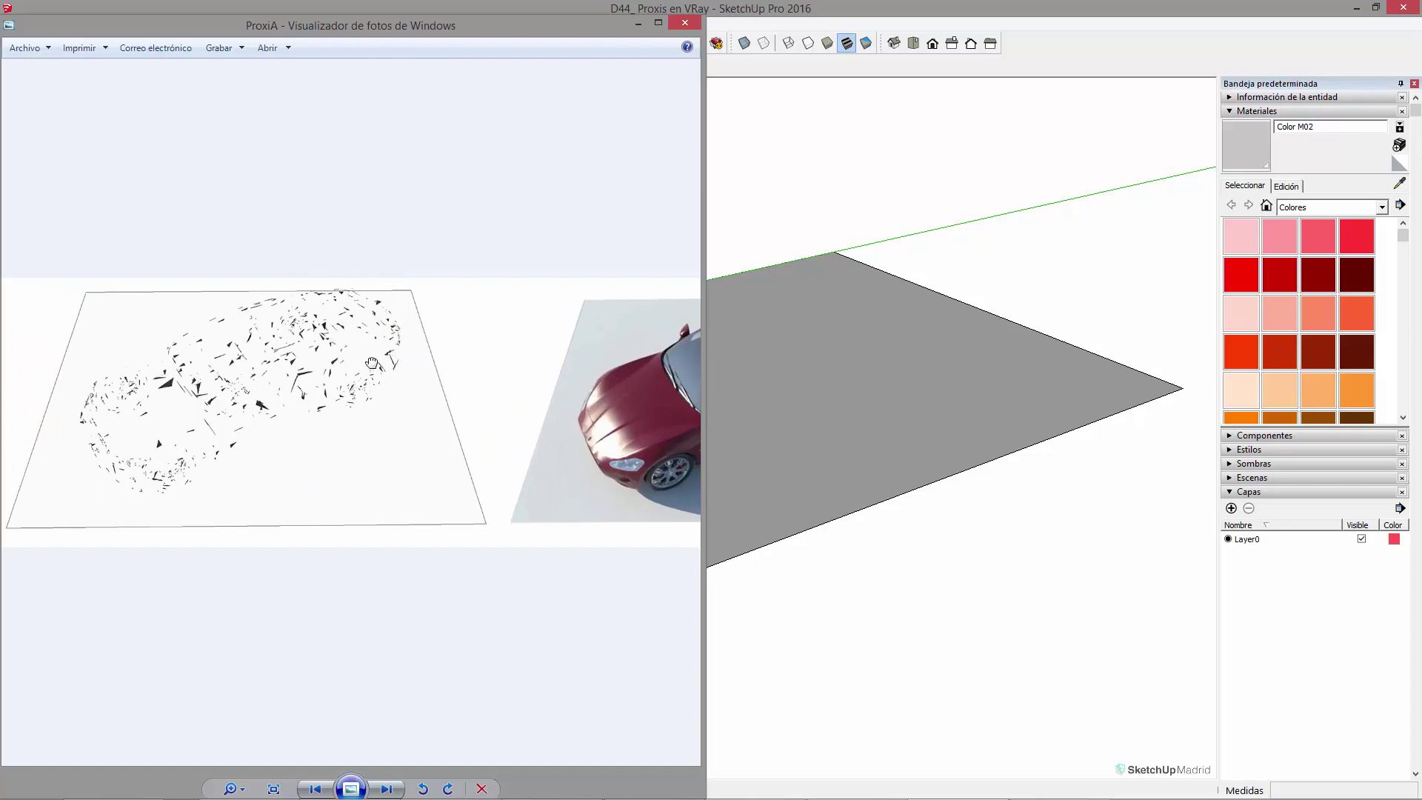
pyautogui.moveTo(470, 384); pyautogui.dragTo(270, 387)
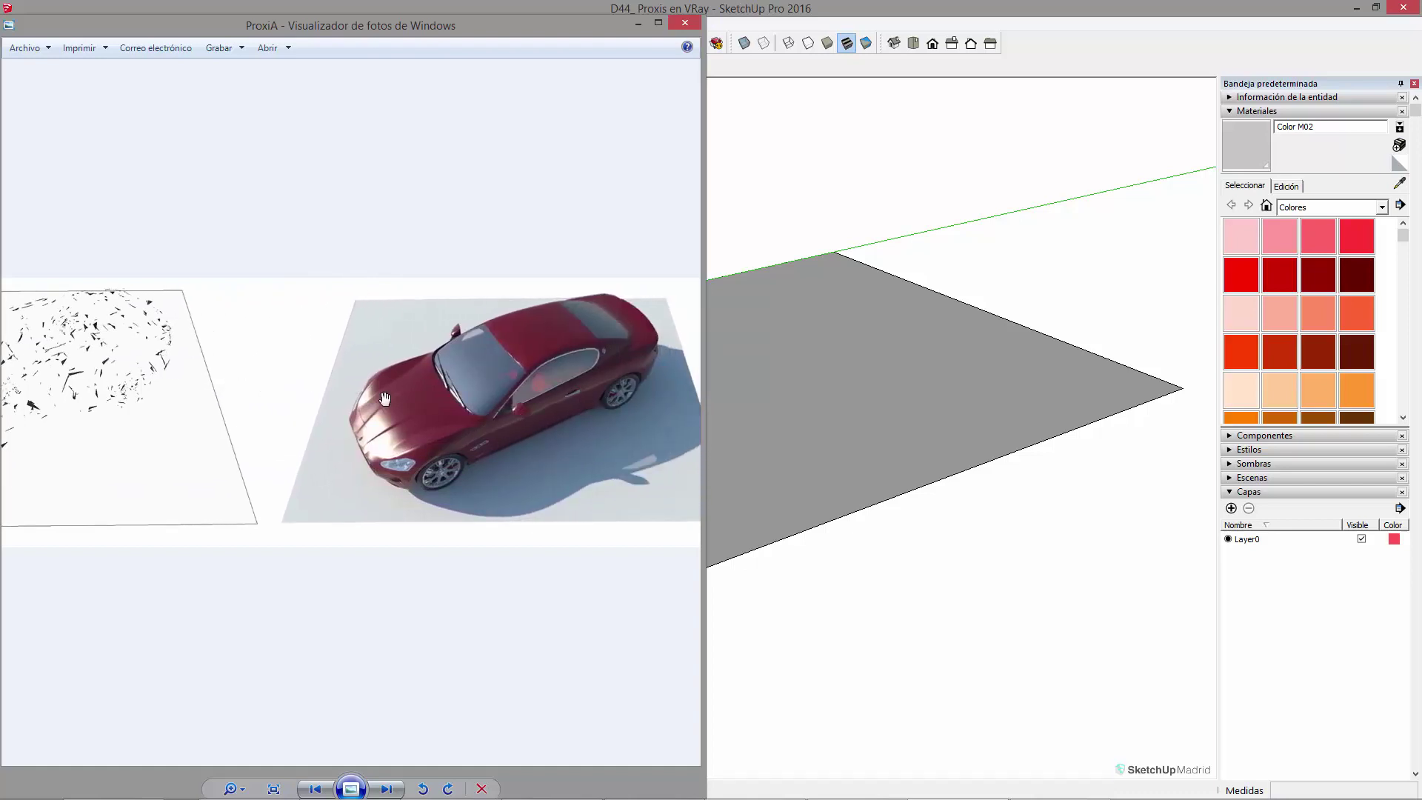
pyautogui.scroll(2, 648, 429)
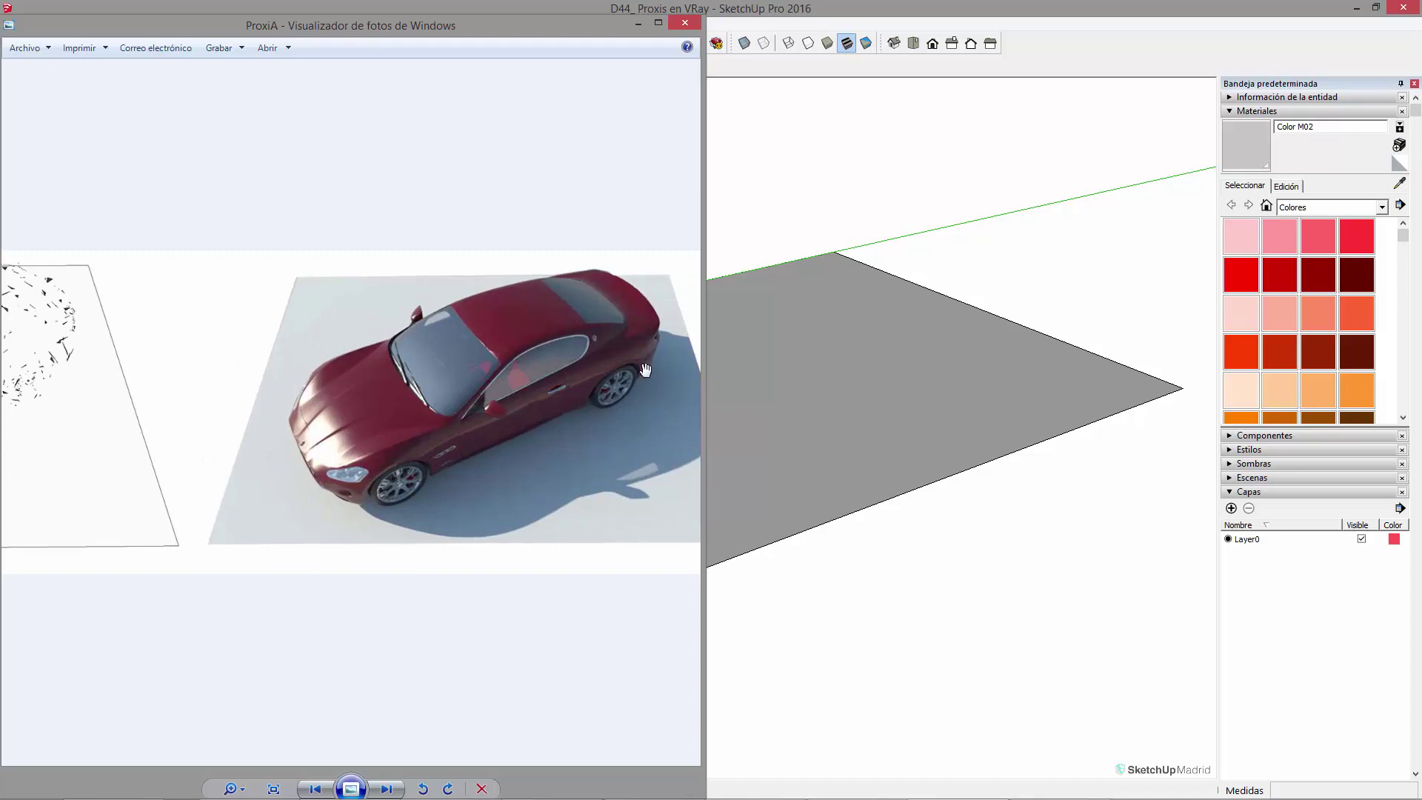
pyautogui.scroll(1, 372, 438)
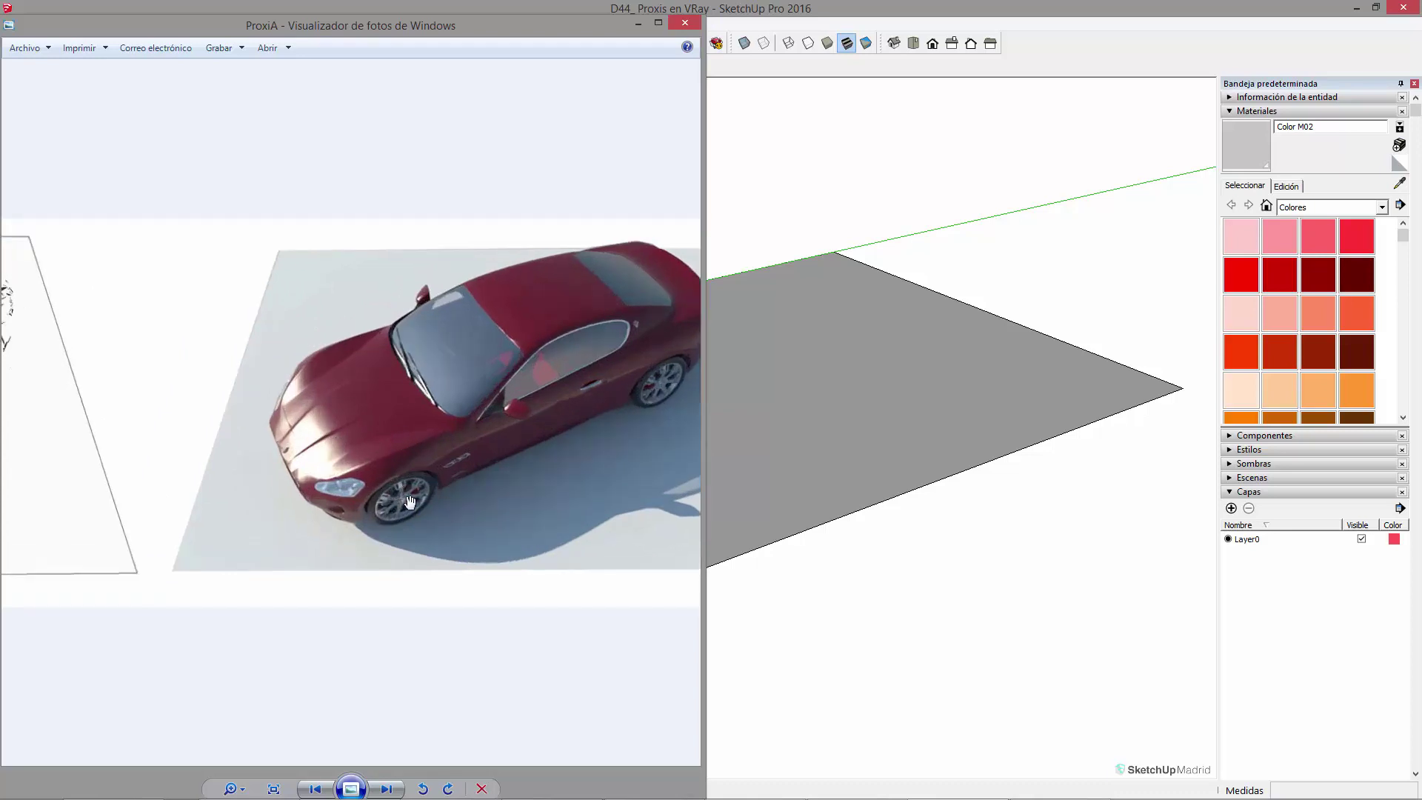
pyautogui.scroll(-3, 465, 509)
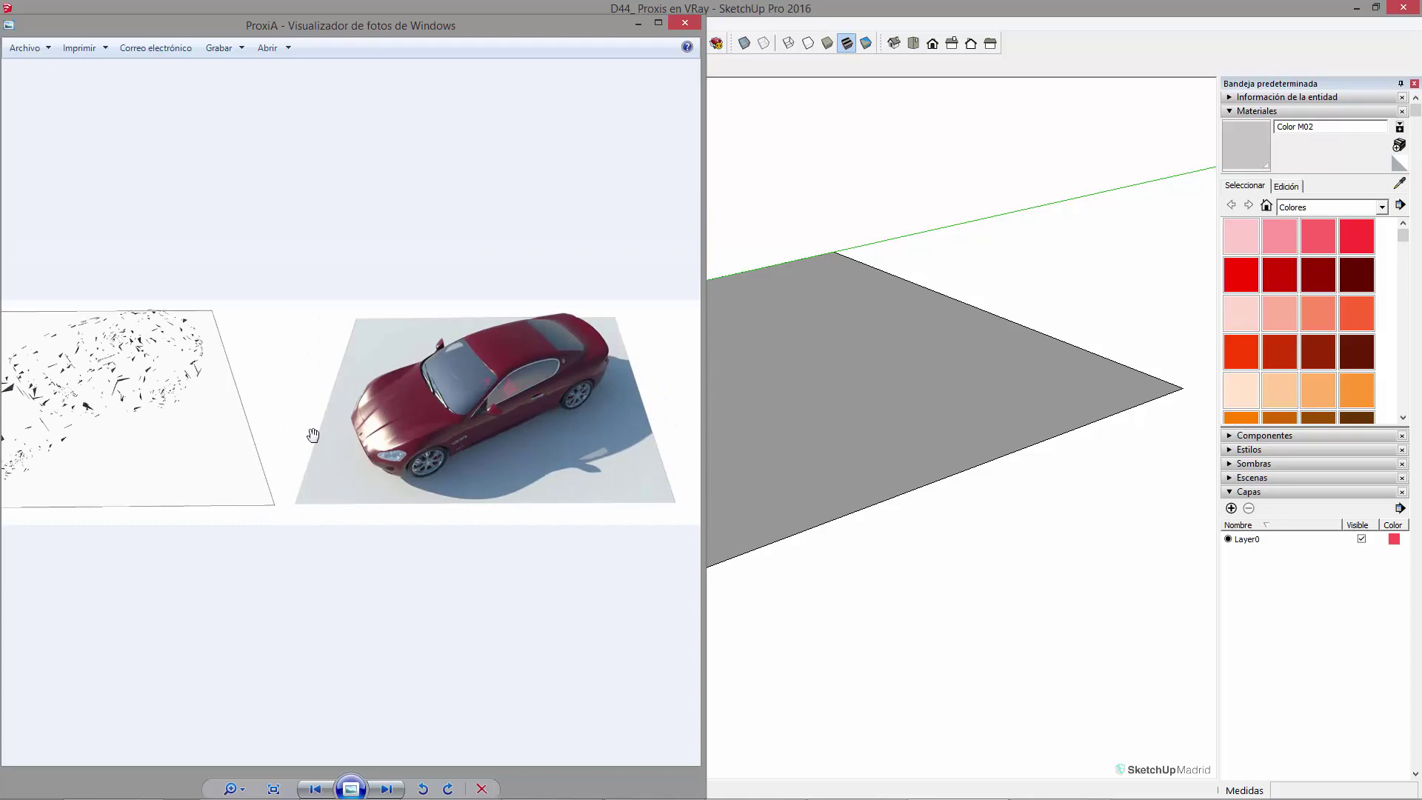
pyautogui.scroll(-1, 312, 434)
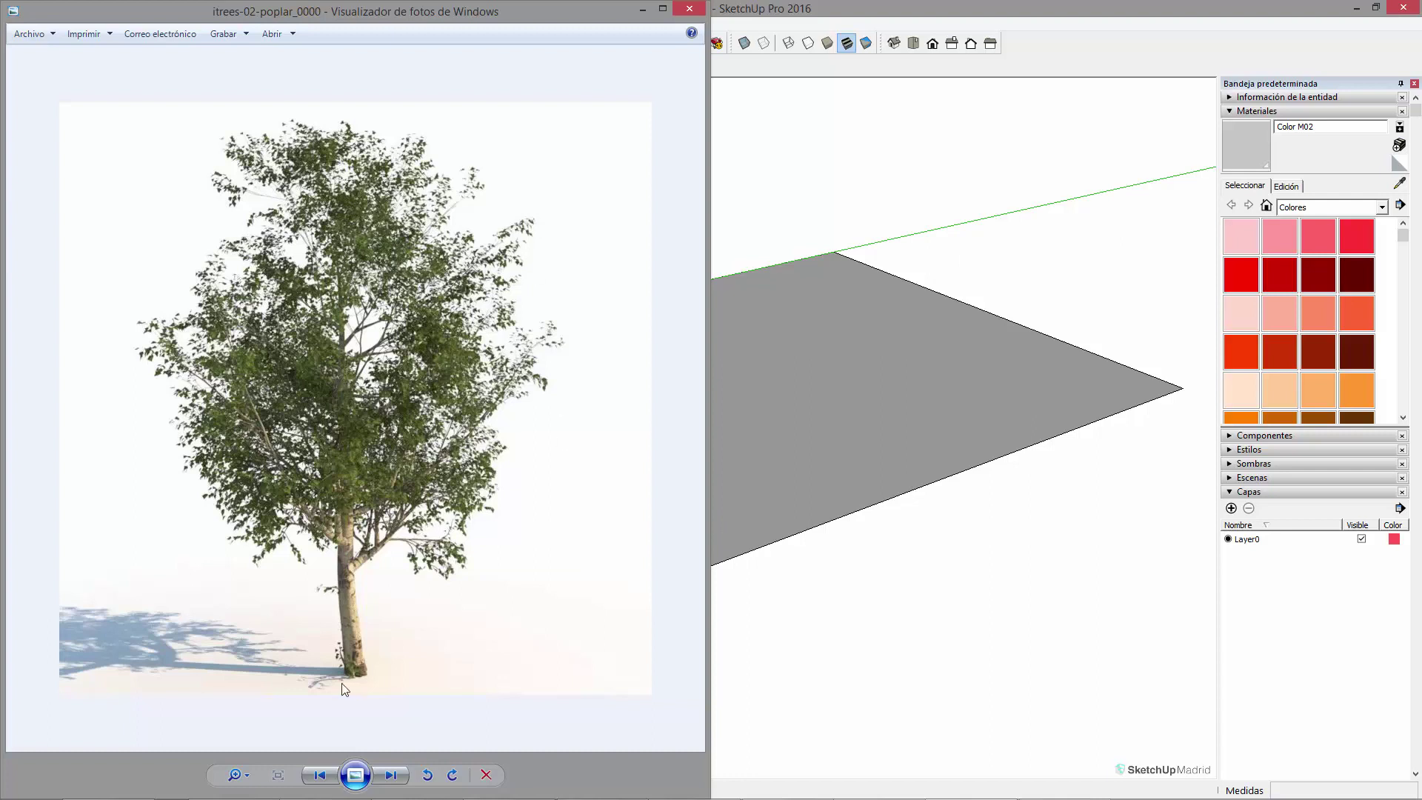
pyautogui.scroll(1, 340, 613)
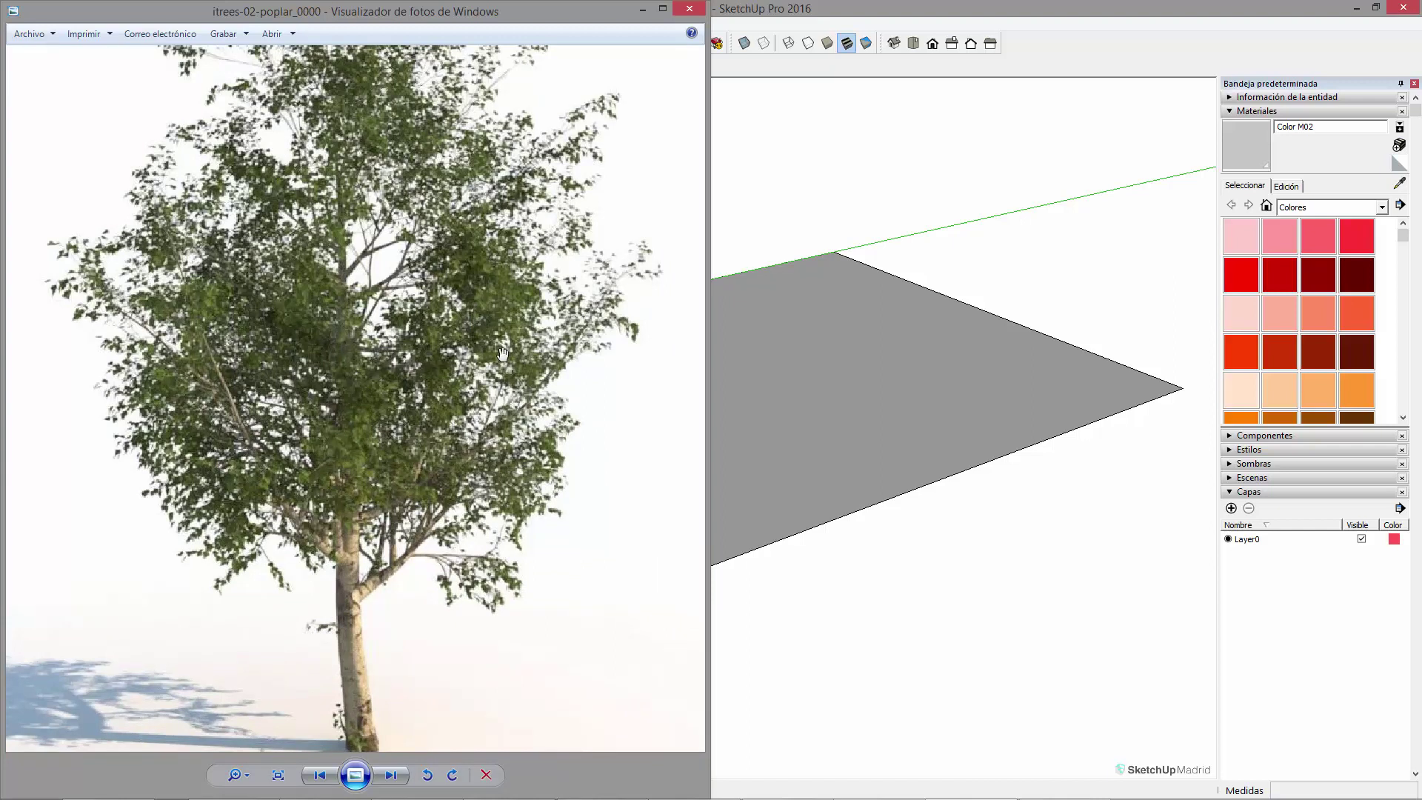
pyautogui.scroll(-1, 450, 461)
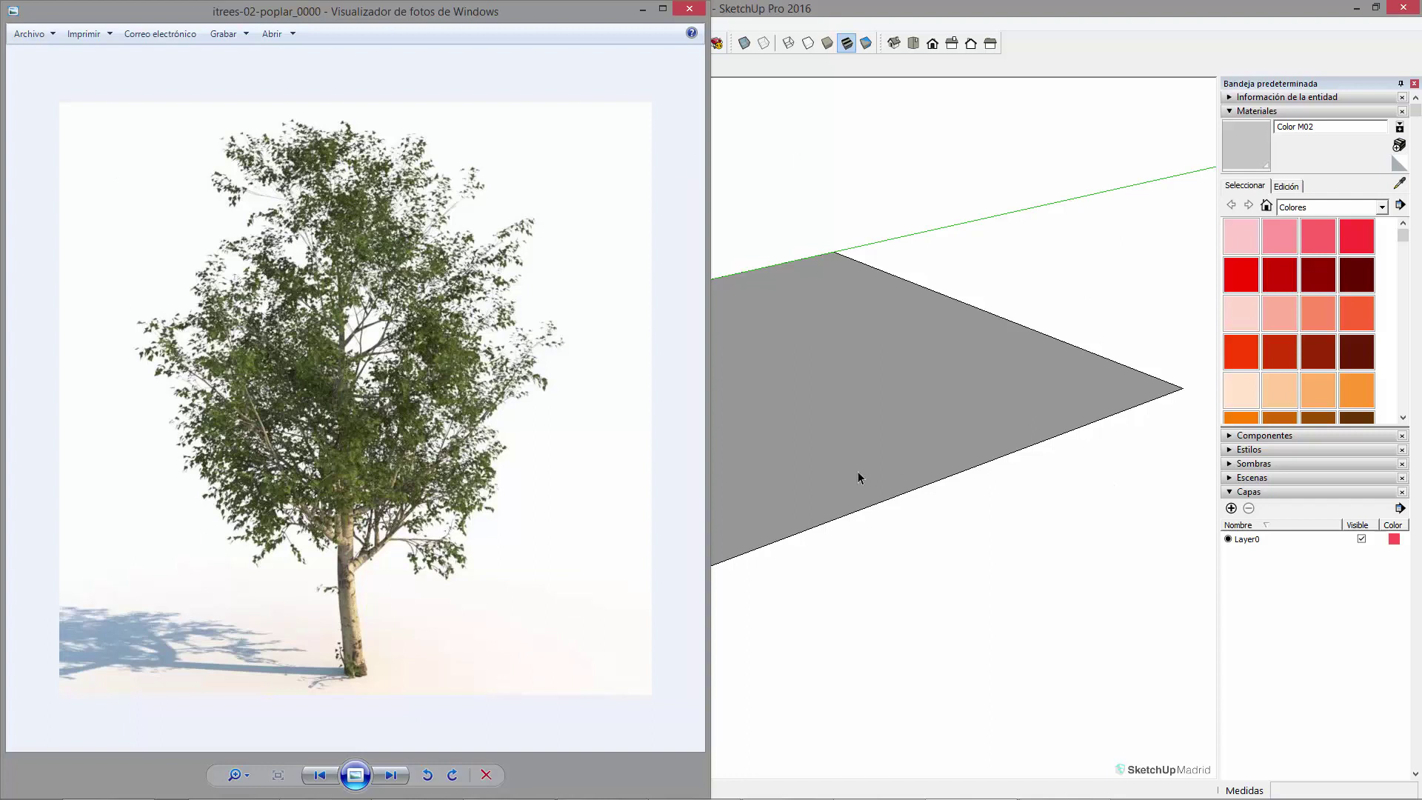
# - Switch back to SketchUp and clear the selection in the model
pyautogui.click(901, 446)
pyautogui.moveTo(901, 451)
pyautogui.mouseDown(button='middle')
pyautogui.moveTo(1031, 429)
pyautogui.moveTo(897, 460)
pyautogui.mouseUp(button='middle')
pyautogui.press('space')
pyautogui.click(1037, 308)
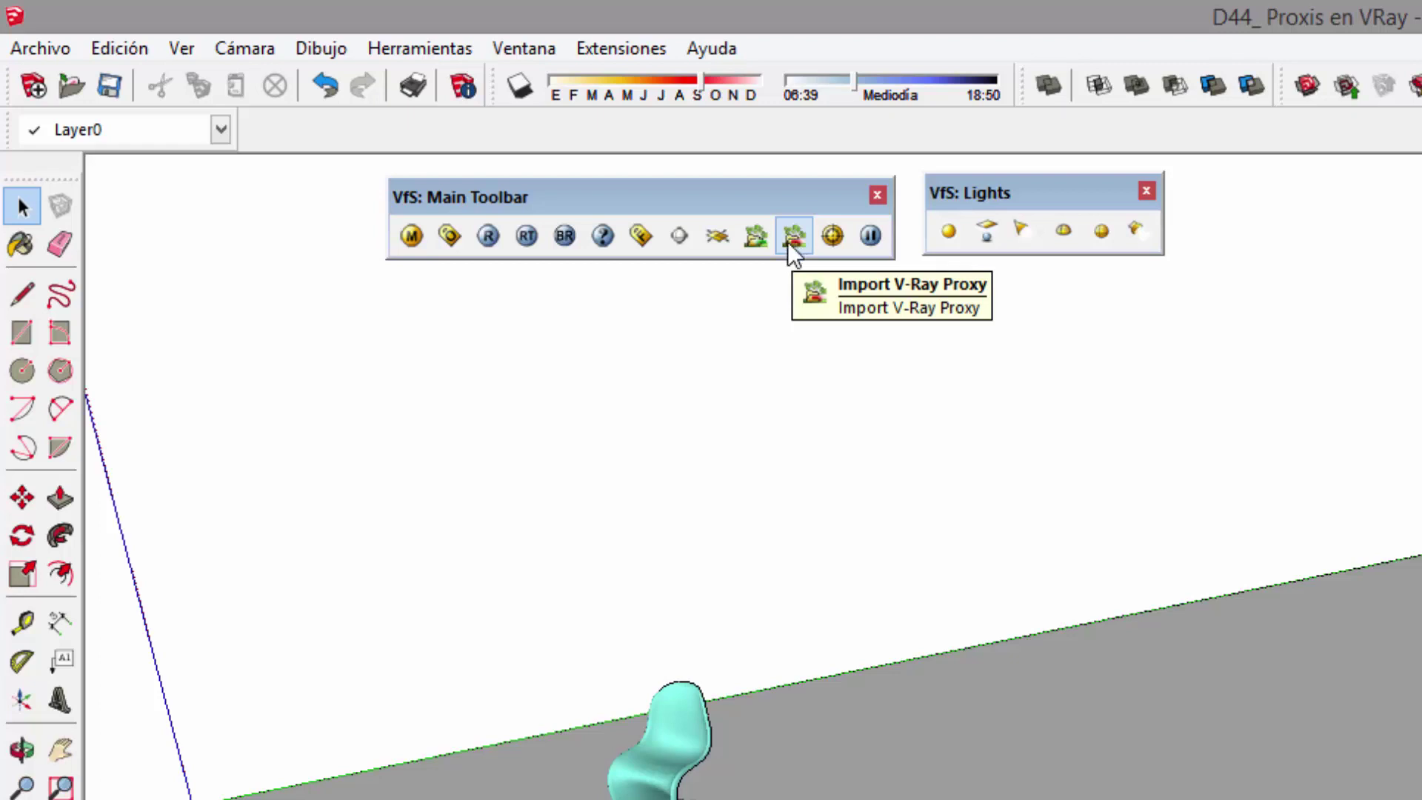
# - Import the V-Ray proxy MASERATI.vrmesh from the VEHICULO PROXI folder and place it on the ground plane beside the chair
pyautogui.click(792, 252)
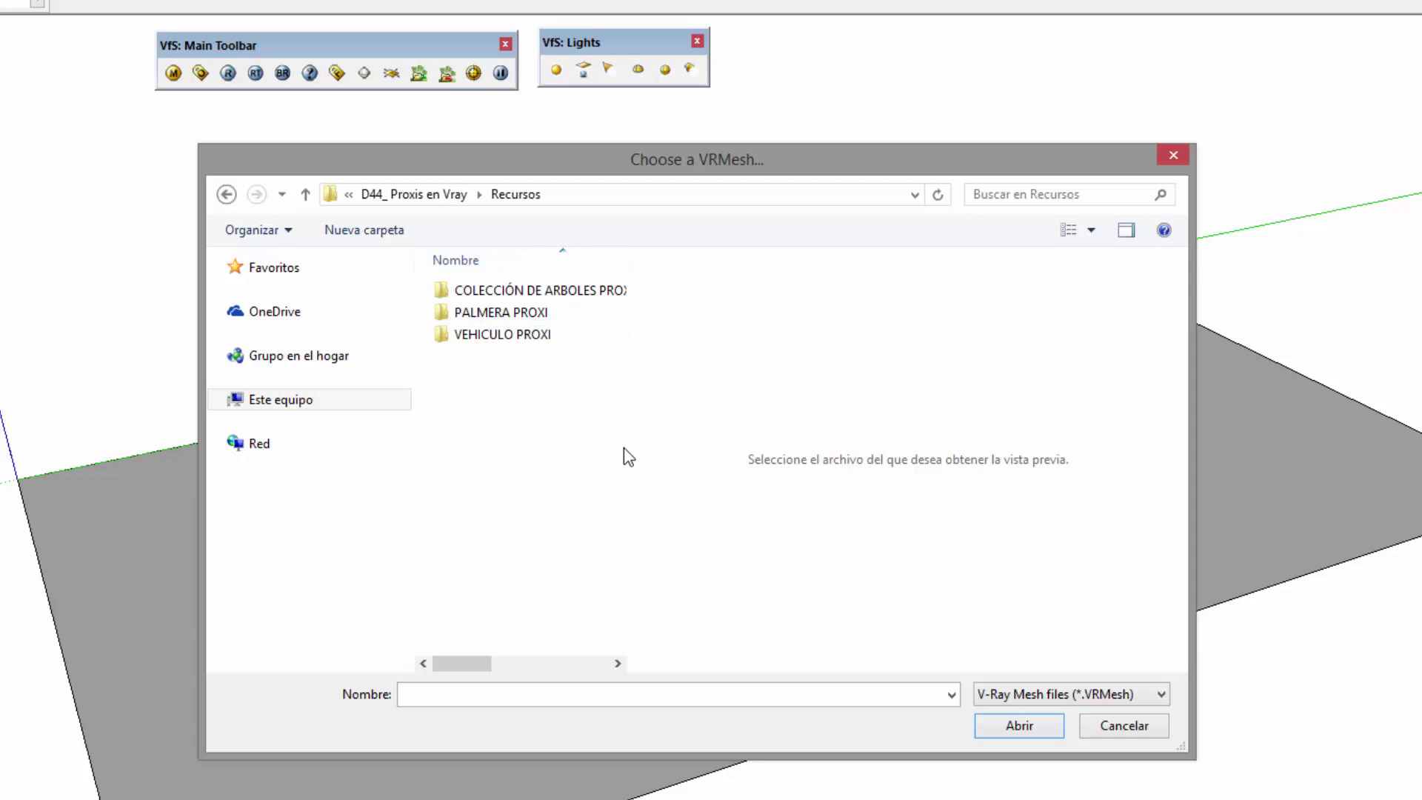
pyautogui.moveTo(632, 444); pyautogui.dragTo(696, 459)
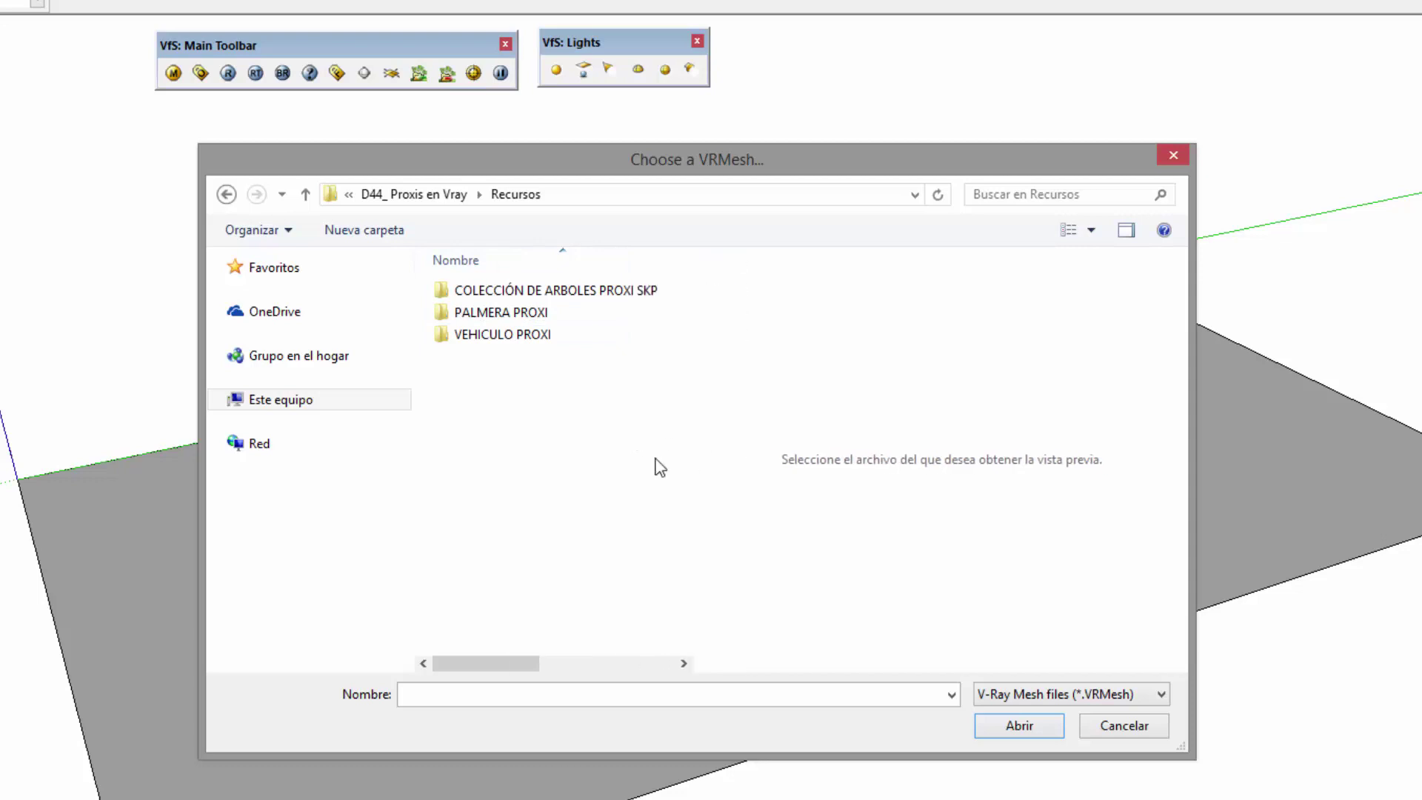
pyautogui.click(495, 337)
pyautogui.doubleClick(488, 340)
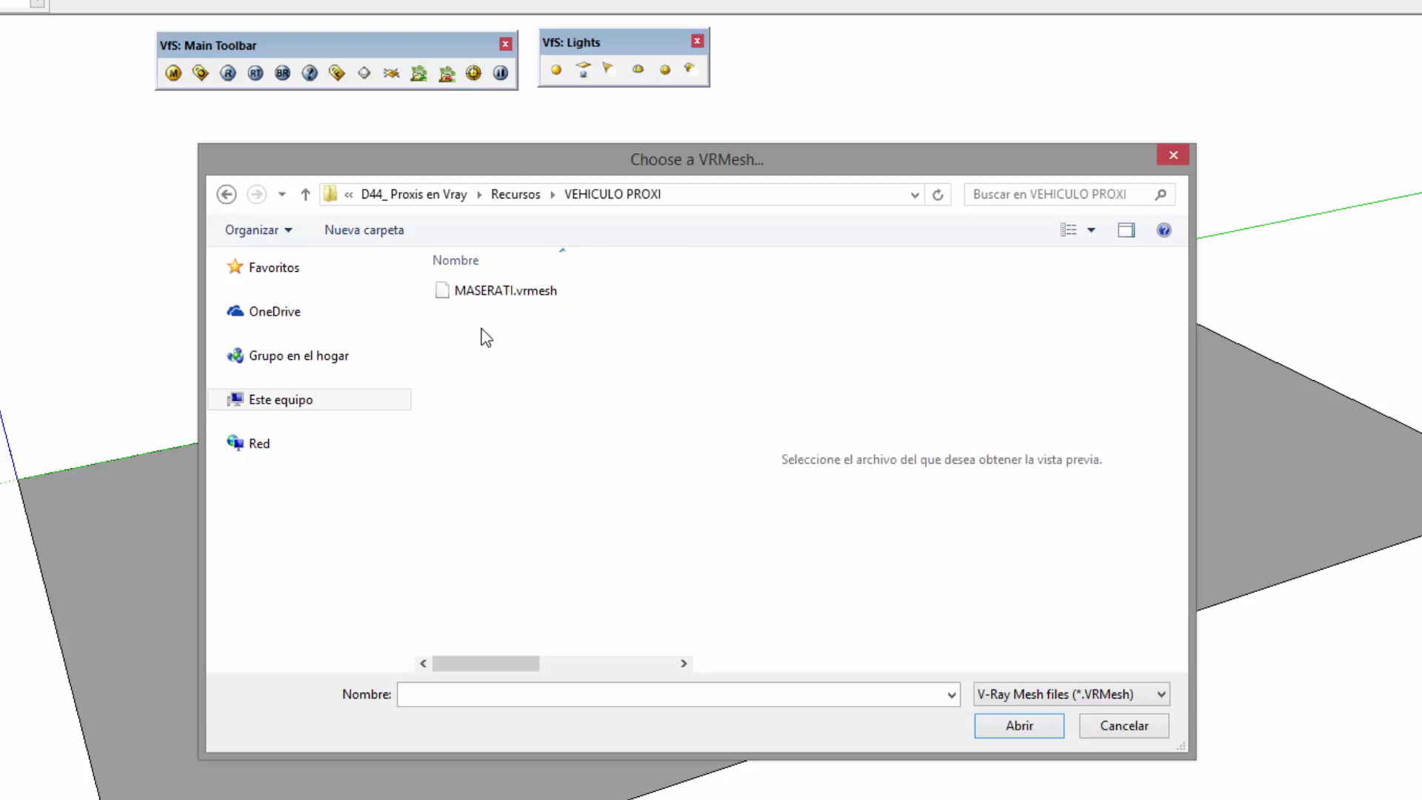
pyautogui.click(491, 291)
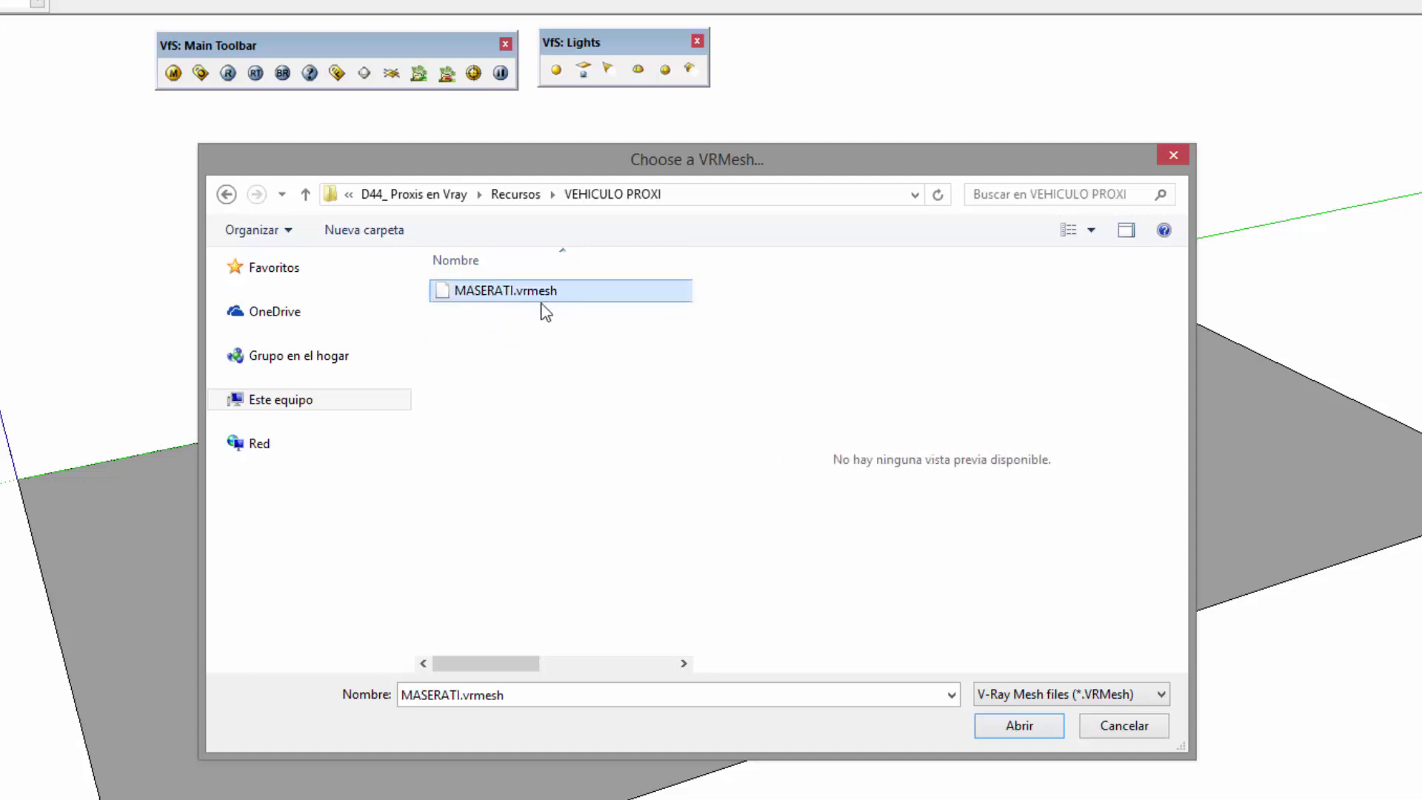
pyautogui.moveTo(740, 177)
pyautogui.mouseDown()
pyautogui.moveTo(1039, 268)
pyautogui.moveTo(985, 264)
pyautogui.mouseUp()
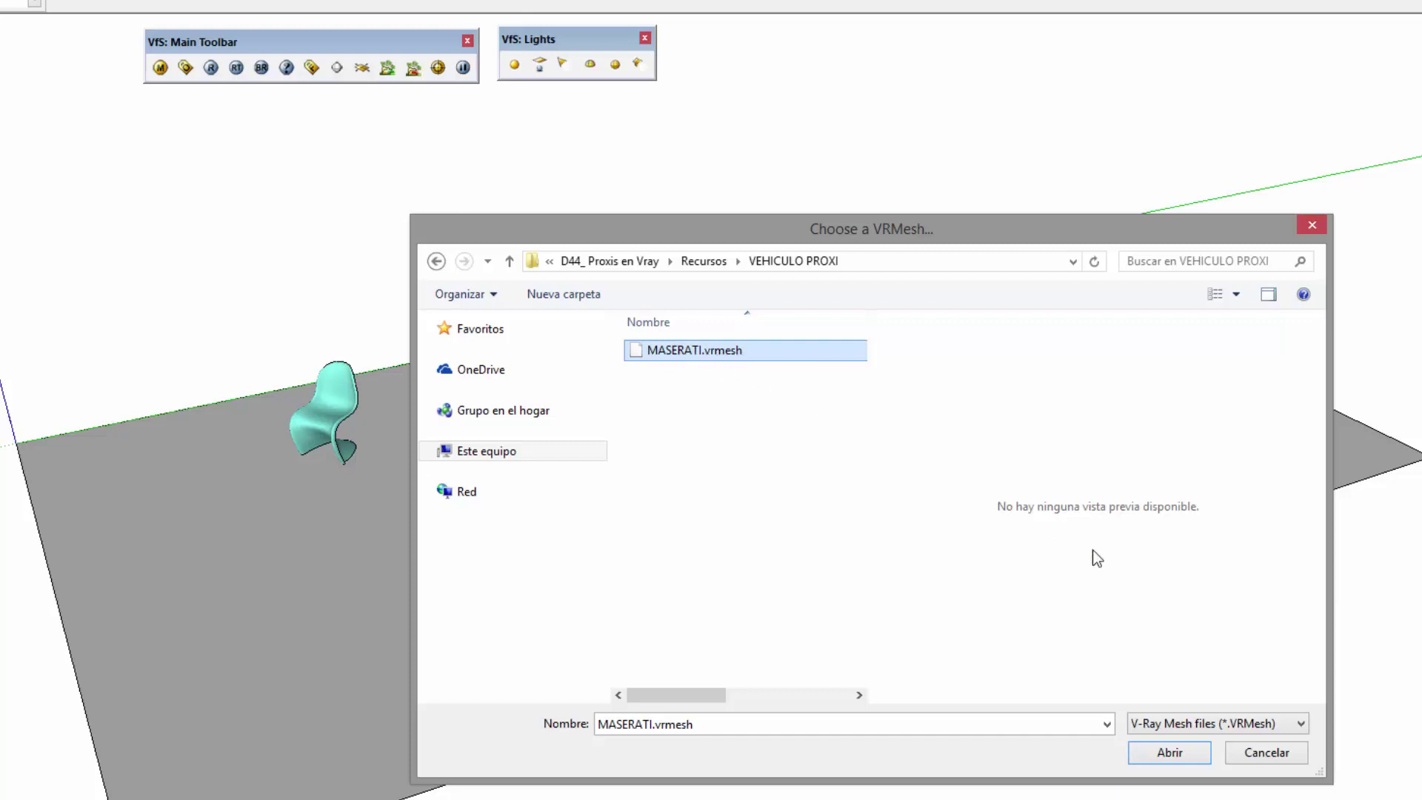
pyautogui.click(1275, 726)
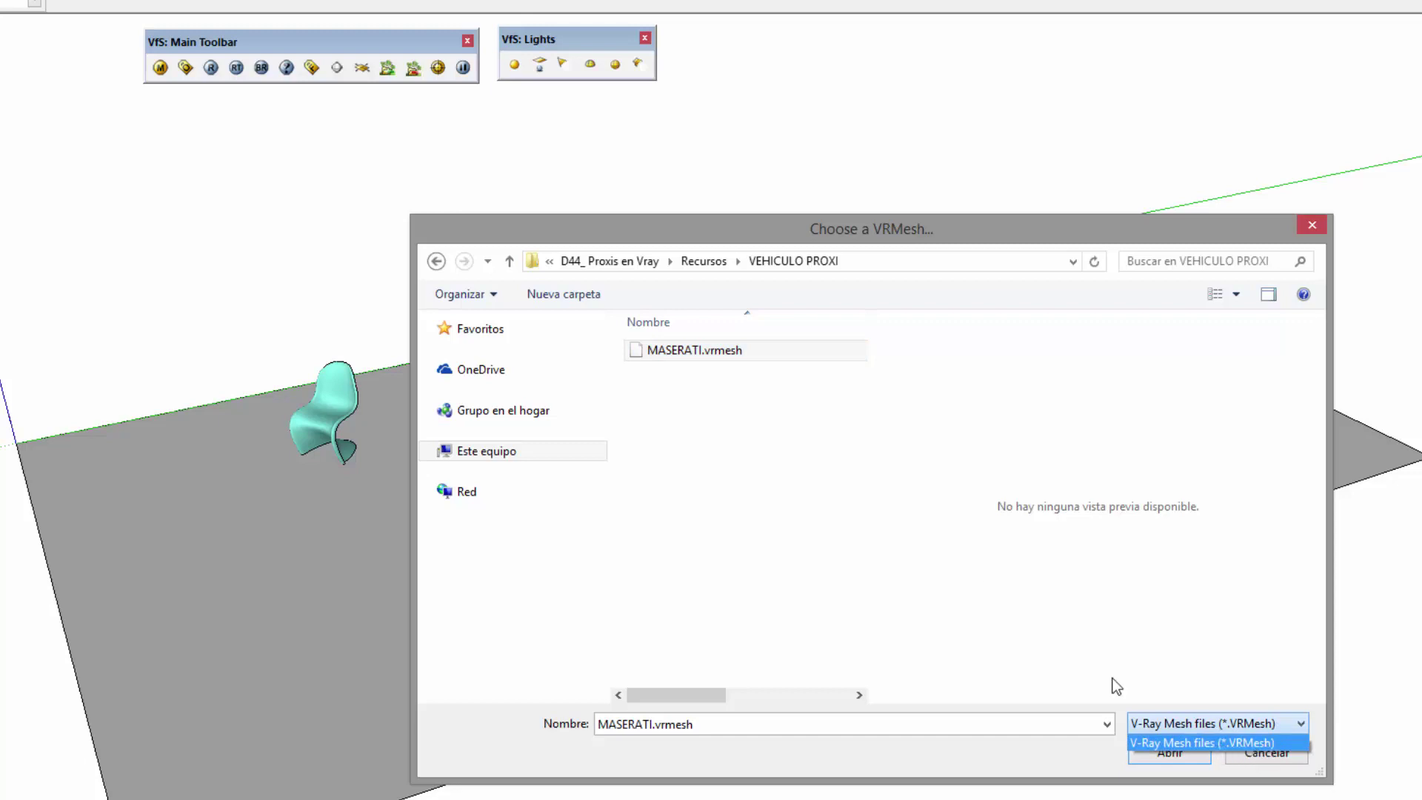
pyautogui.click(738, 413)
pyautogui.click(696, 354)
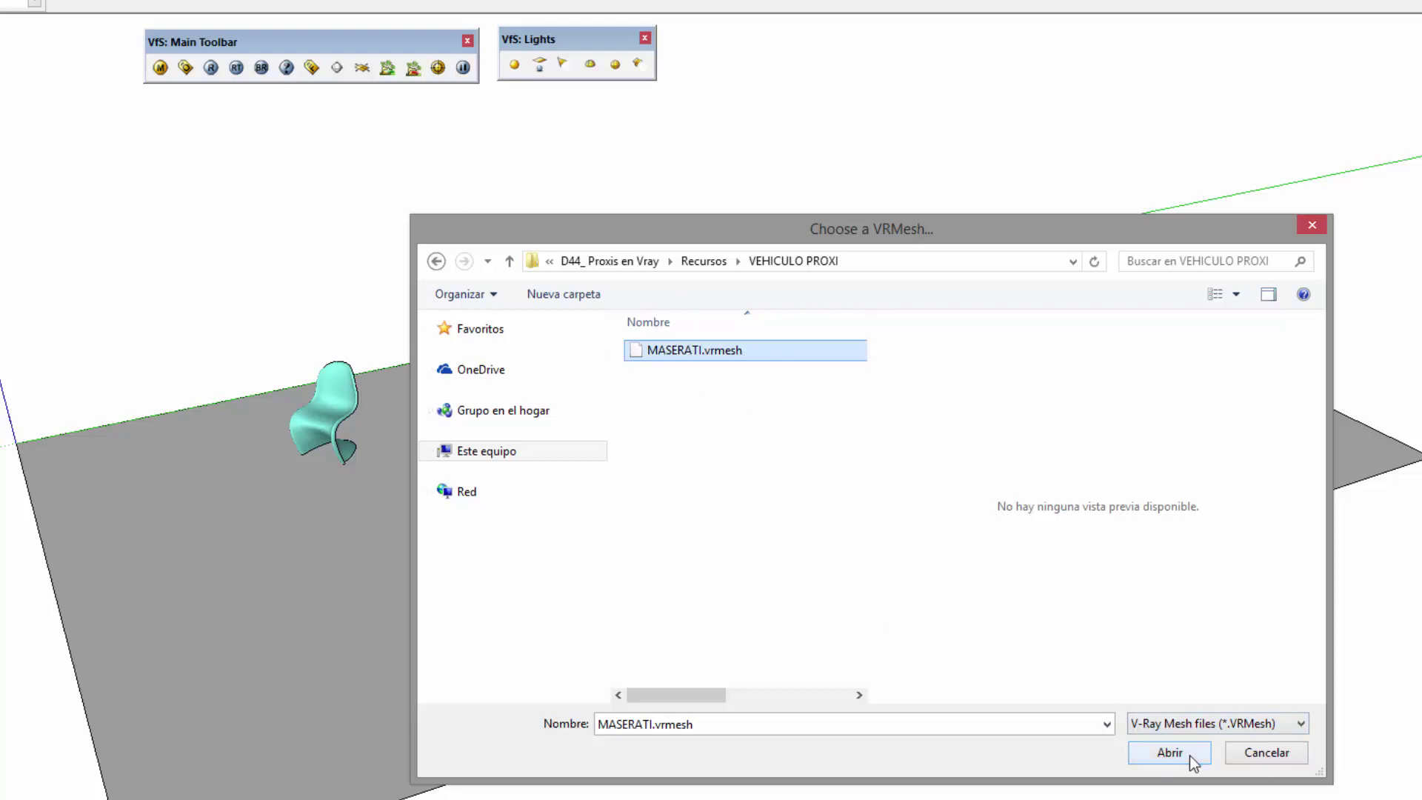
pyautogui.click(1170, 752)
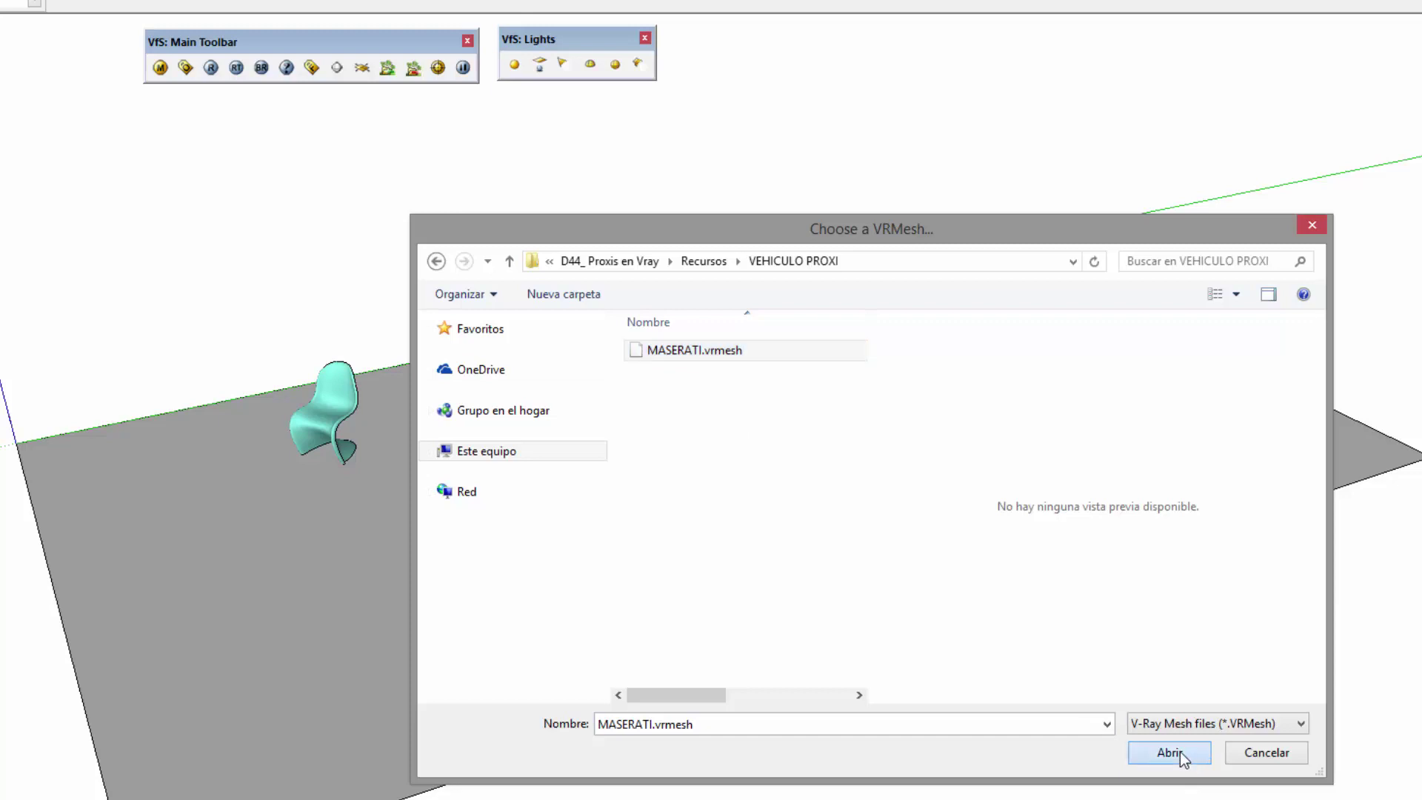
pyautogui.click(268, 594)
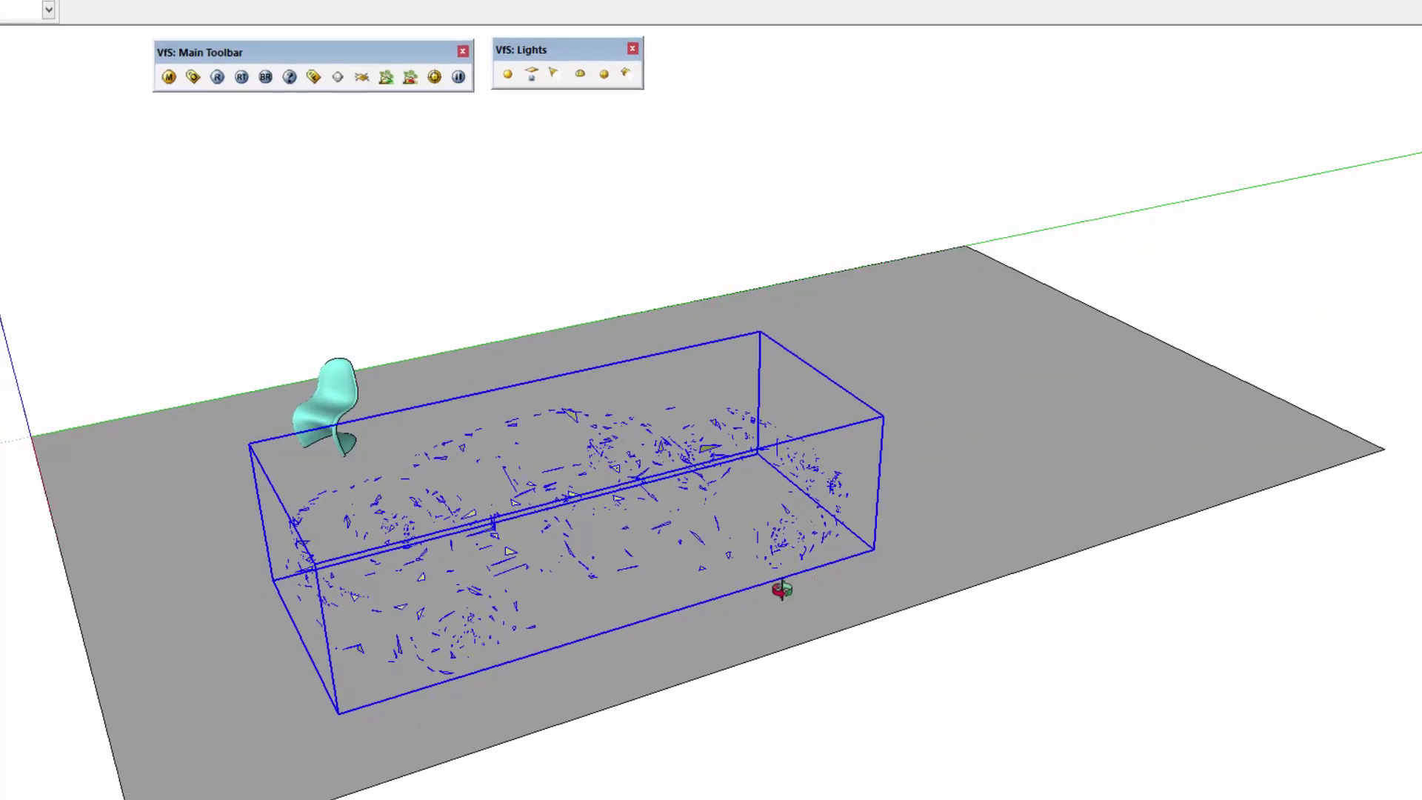
pyautogui.moveTo(794, 598); pyautogui.dragTo(526, 655, button='middle')
pyautogui.press('space')
pyautogui.click(642, 770)
# - Make a rotated copy of the car proxy, turned about 64.7° around a point on the ground plane
pyautogui.moveTo(852, 651); pyautogui.dragTo(701, 569, button='middle')
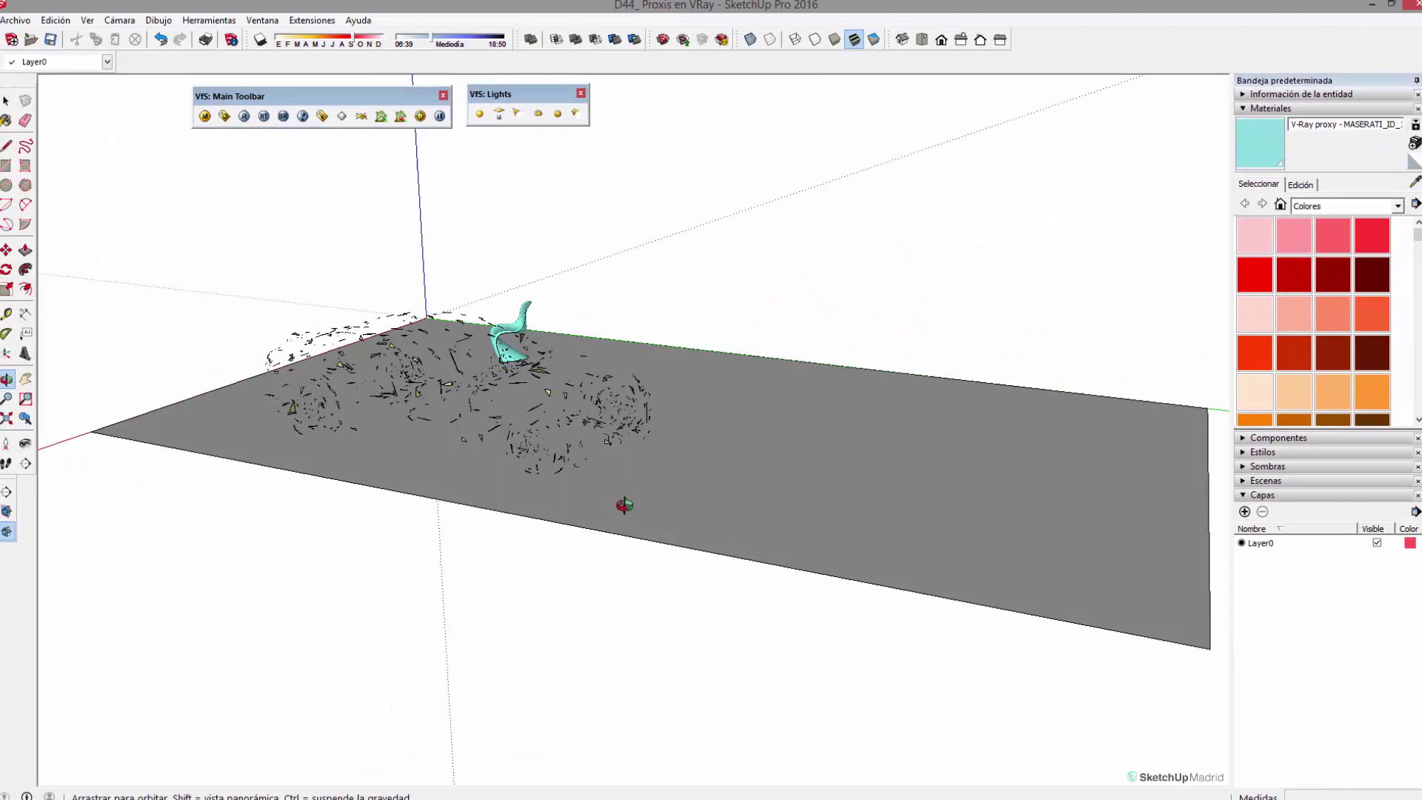
pyautogui.moveTo(624, 505); pyautogui.dragTo(594, 562, button='middle')
pyautogui.click(535, 546)
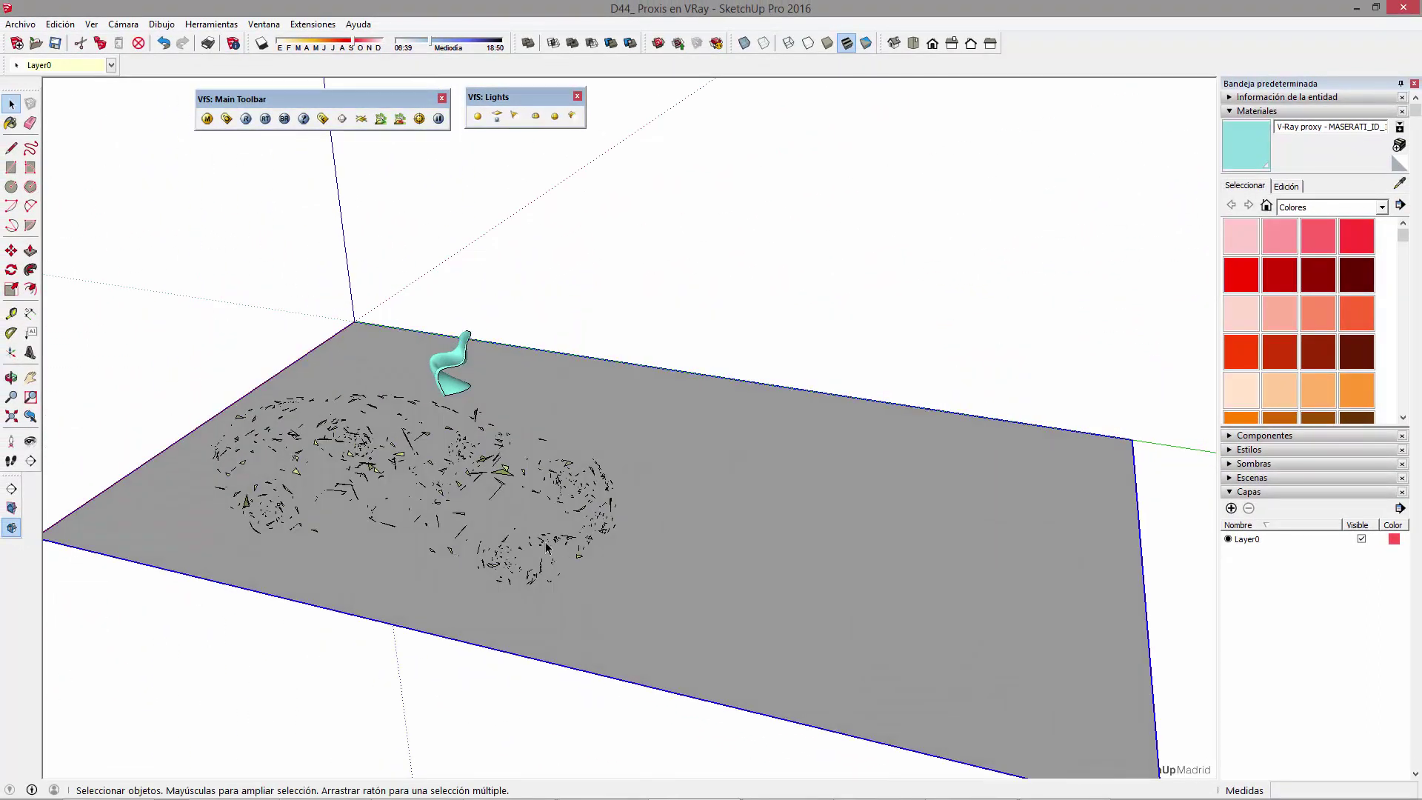
pyautogui.click(562, 549)
pyautogui.press('q')
pyautogui.click(721, 582)
pyautogui.click(655, 553)
pyautogui.click(736, 531)
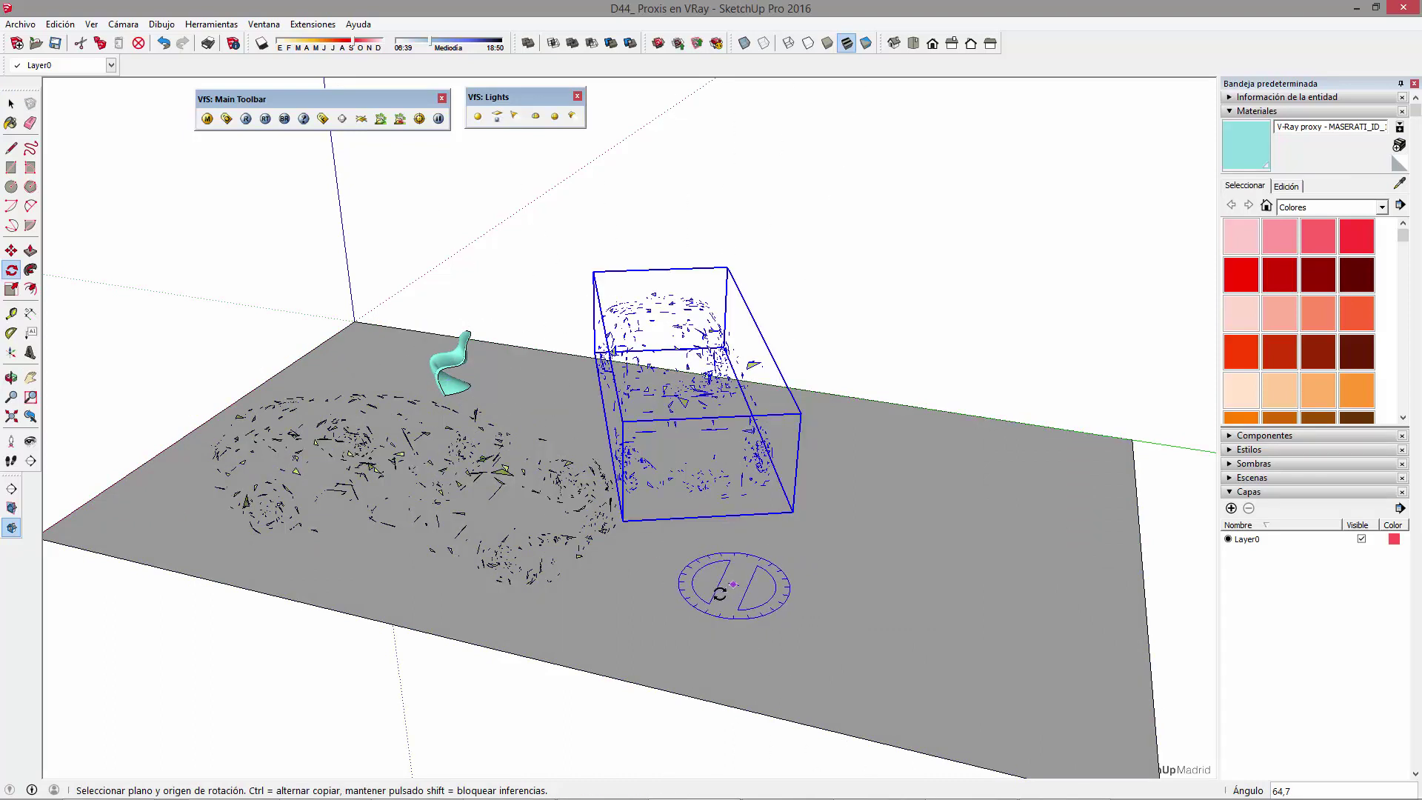
# - Add further copies of the car proxy across the ground plane with the Rotate and Move tools
pyautogui.click(716, 597)
pyautogui.click(689, 552)
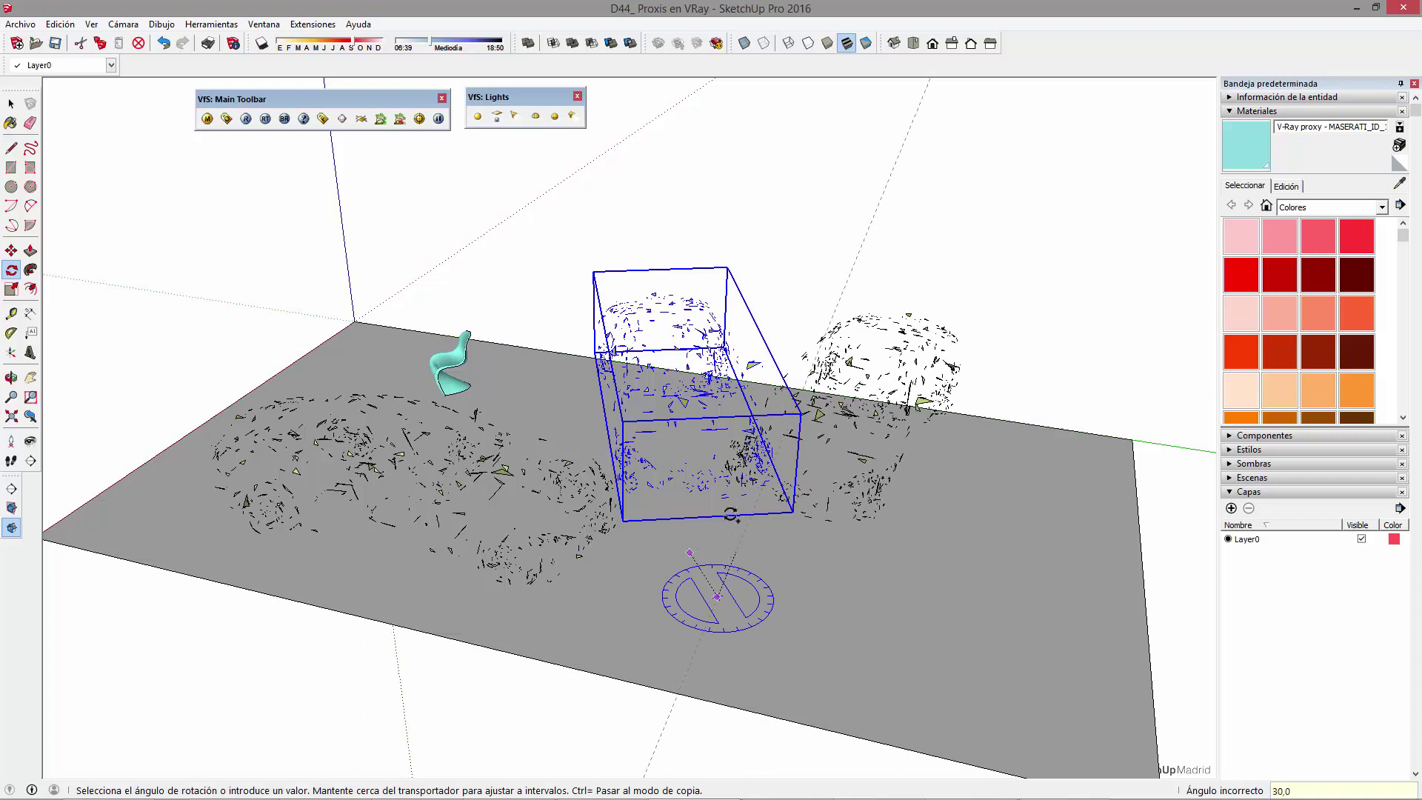
pyautogui.click(851, 495)
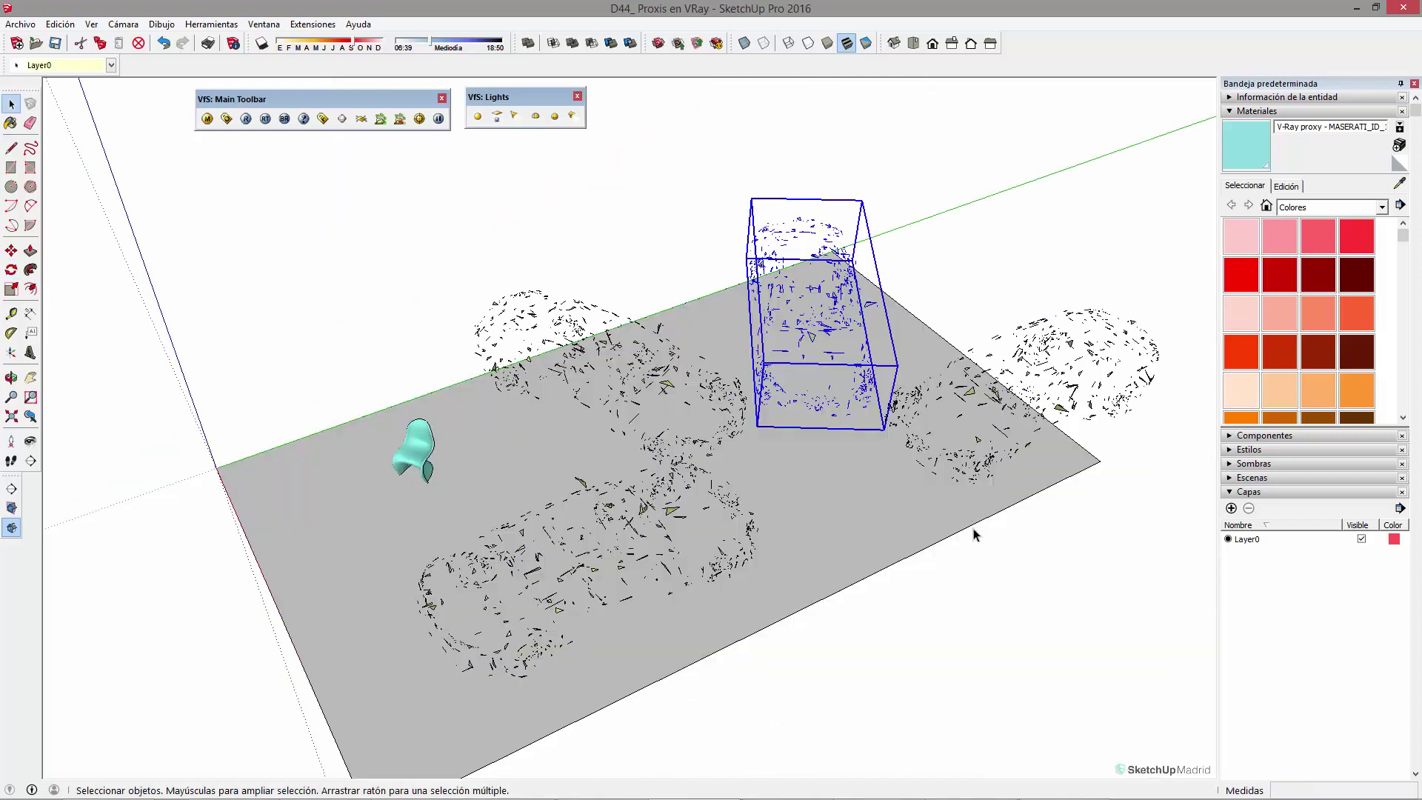
pyautogui.press('m')
pyautogui.click(898, 476)
pyautogui.click(920, 492)
pyautogui.press('space')
# - Scale the ground plane to about 1.28 from its far corner and enlarge it outward from the corner at the origin
pyautogui.scroll(-5, 845, 469)
pyautogui.click(846, 468)
pyautogui.press('s')
pyautogui.click(988, 437)
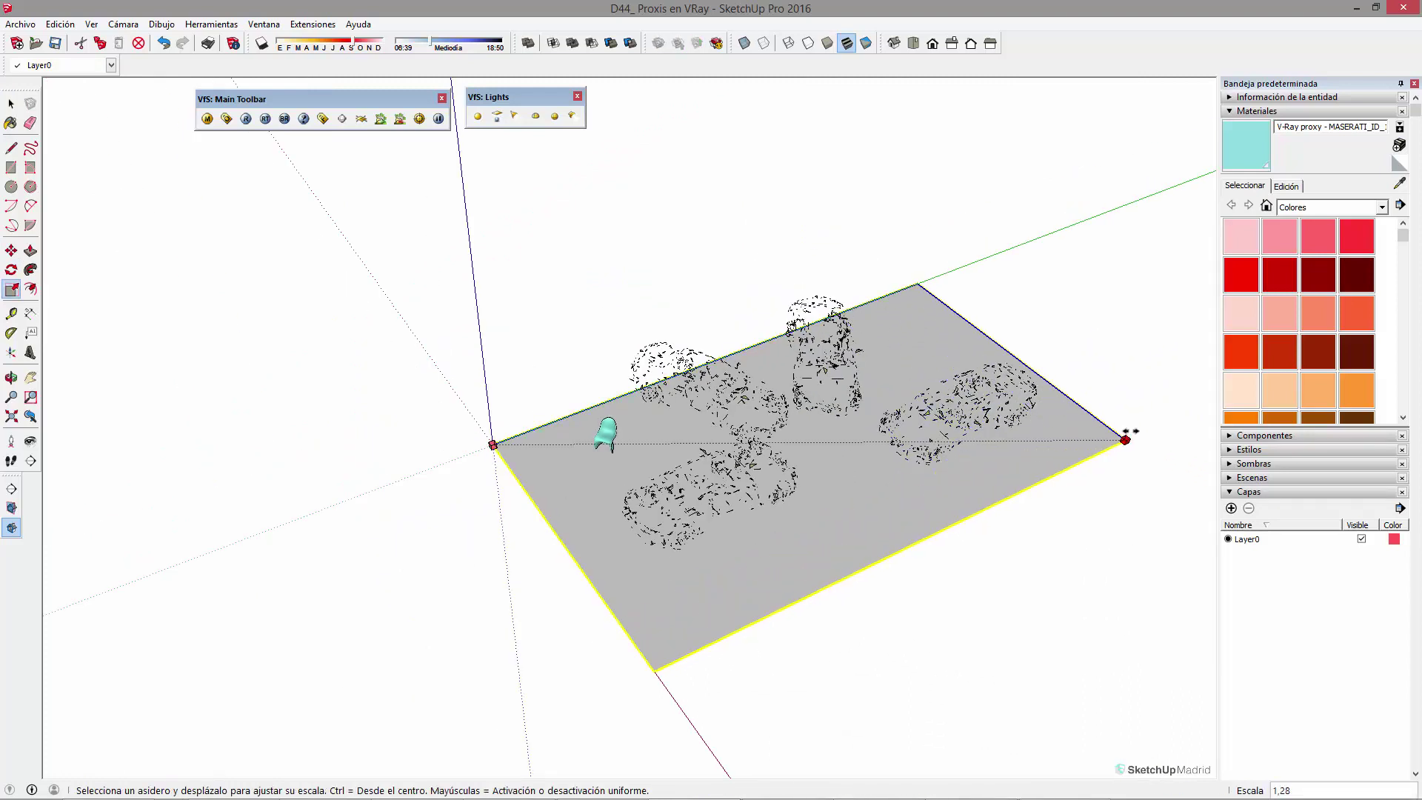
pyautogui.click(1140, 437)
pyautogui.click(492, 444)
pyautogui.click(380, 443)
pyautogui.scroll(4, 829, 549)
# - Add a Reflection layer to the ground material Color M02 in the V-Ray material editor and refresh its preview
pyautogui.press('b')
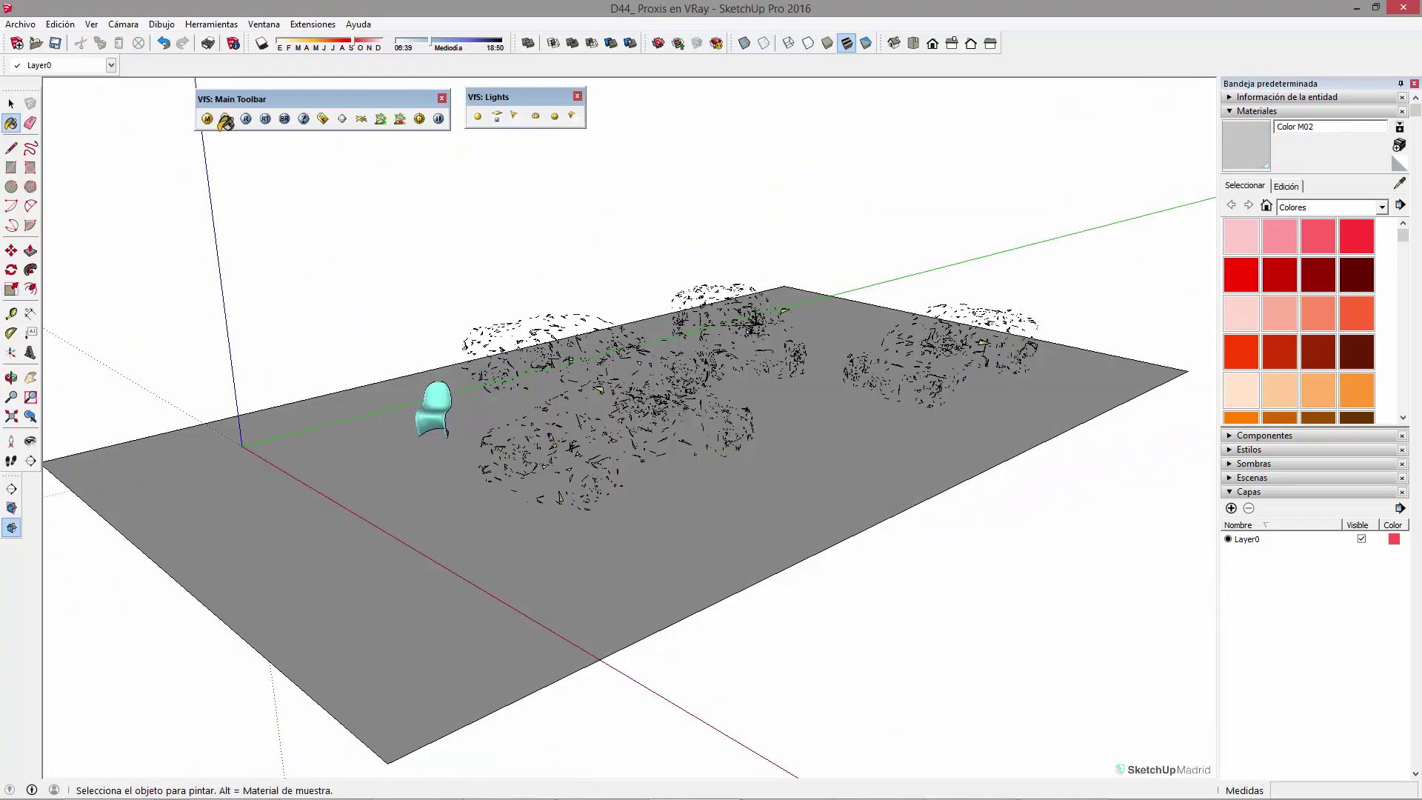
pyautogui.click(226, 121)
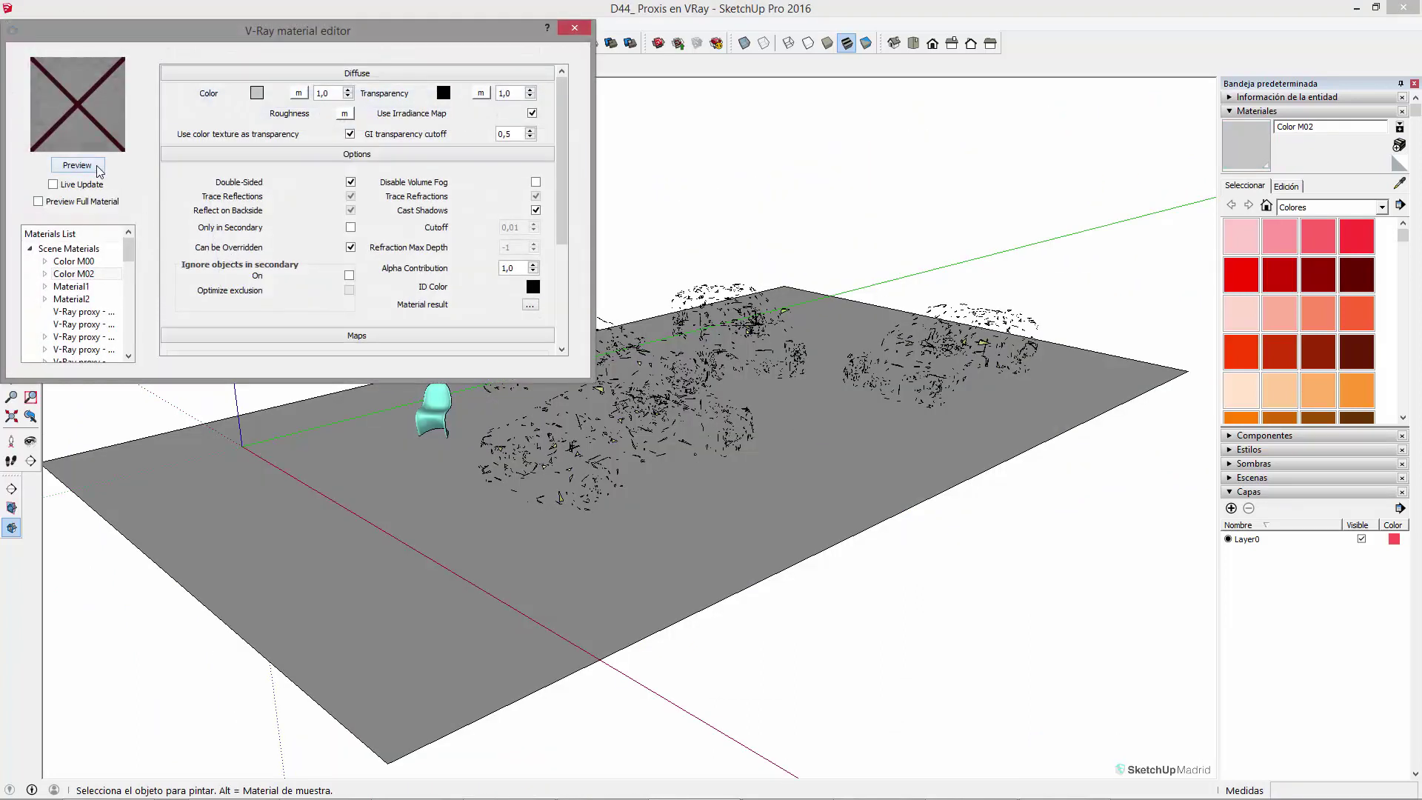
pyautogui.click(98, 171)
pyautogui.rightClick(90, 274)
pyautogui.moveTo(121, 282)
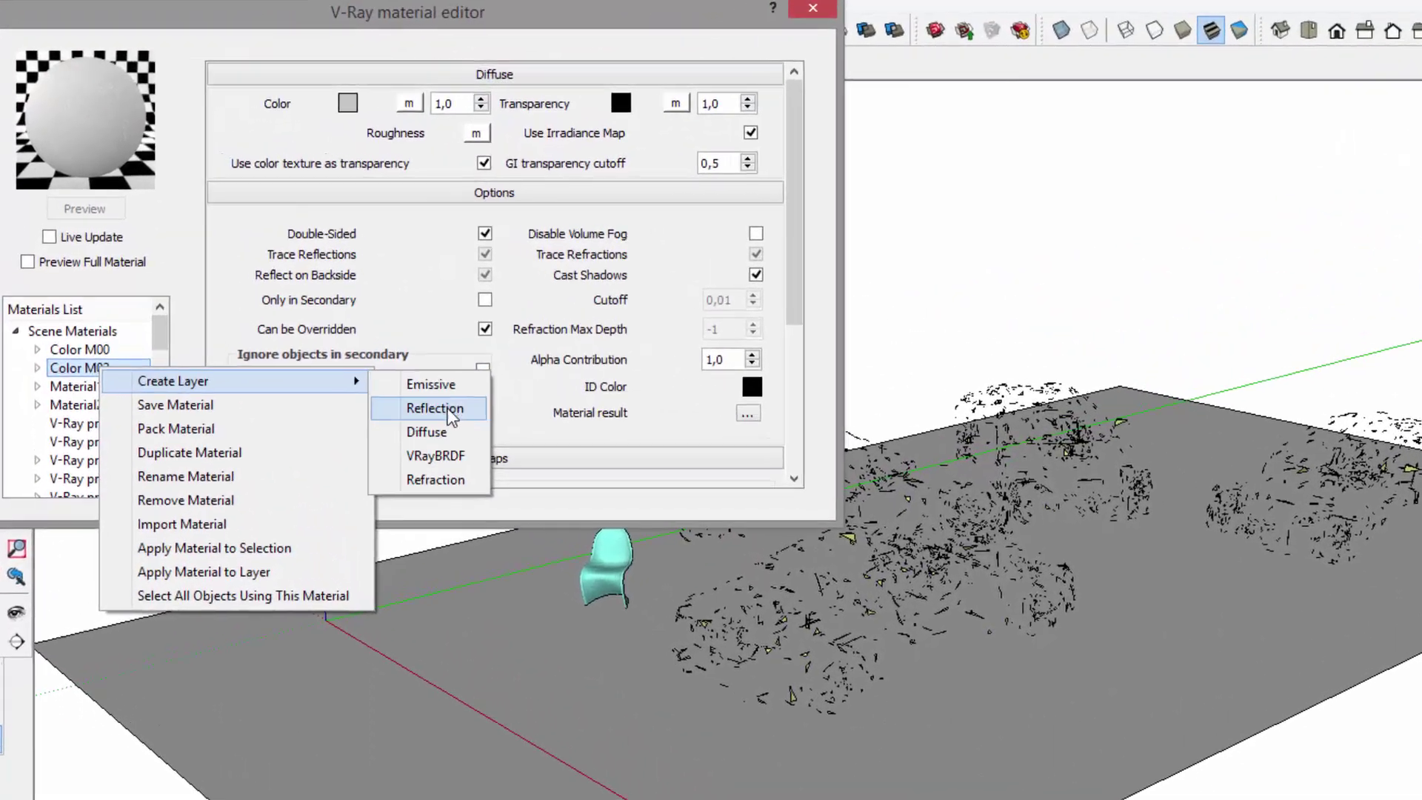
pyautogui.click(465, 424)
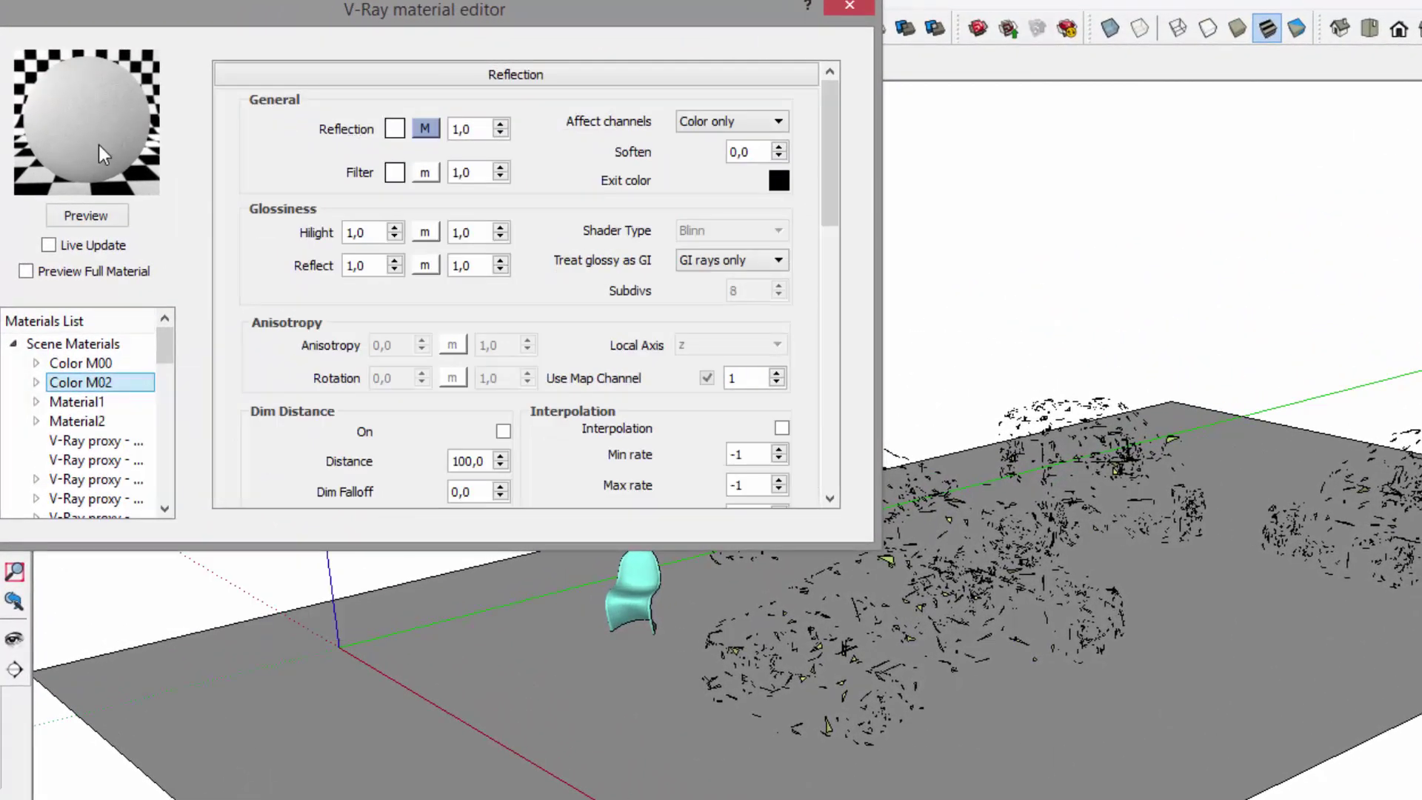
pyautogui.click(97, 215)
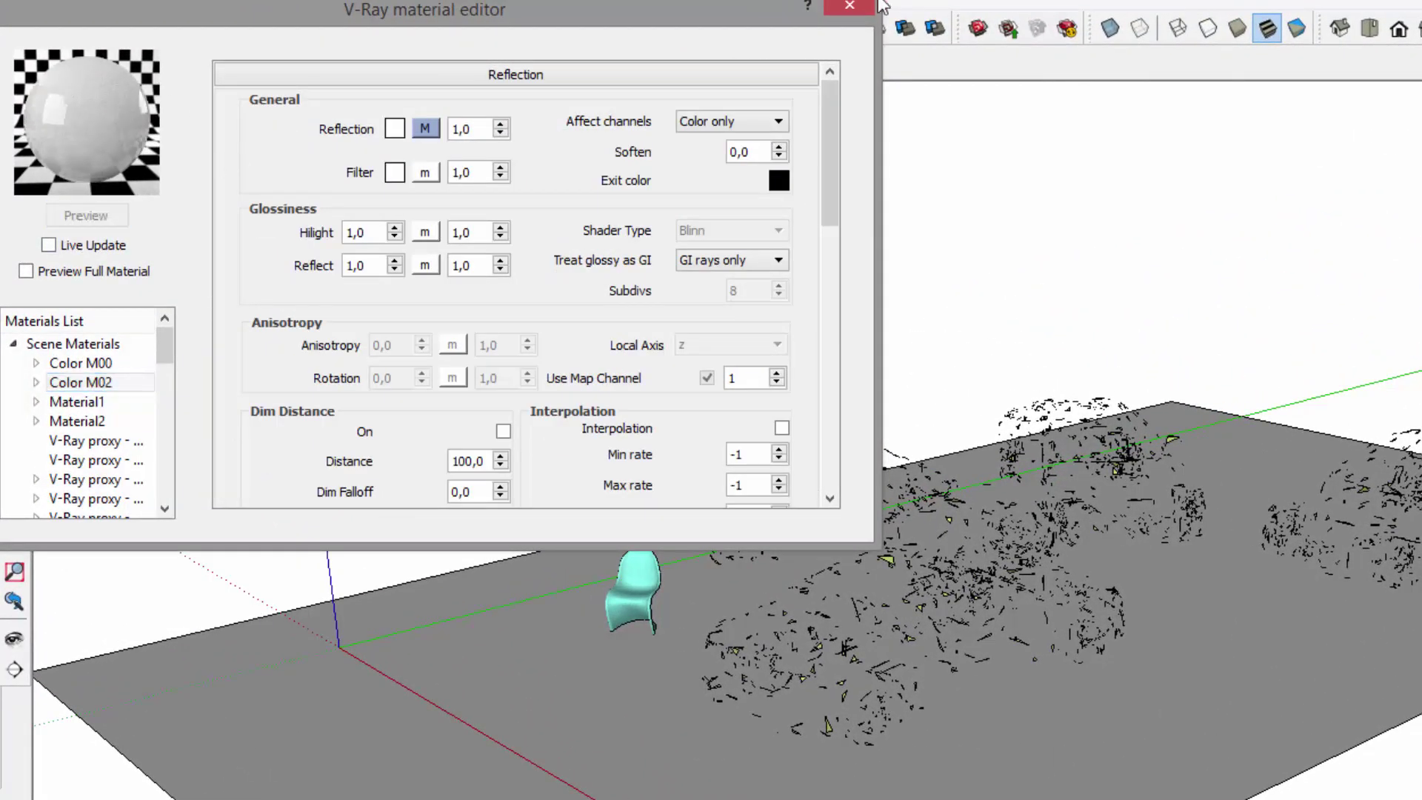
pyautogui.click(849, 6)
pyautogui.moveTo(1416, 472); pyautogui.dragTo(1204, 682, button='middle')
pyautogui.click(1313, 664)
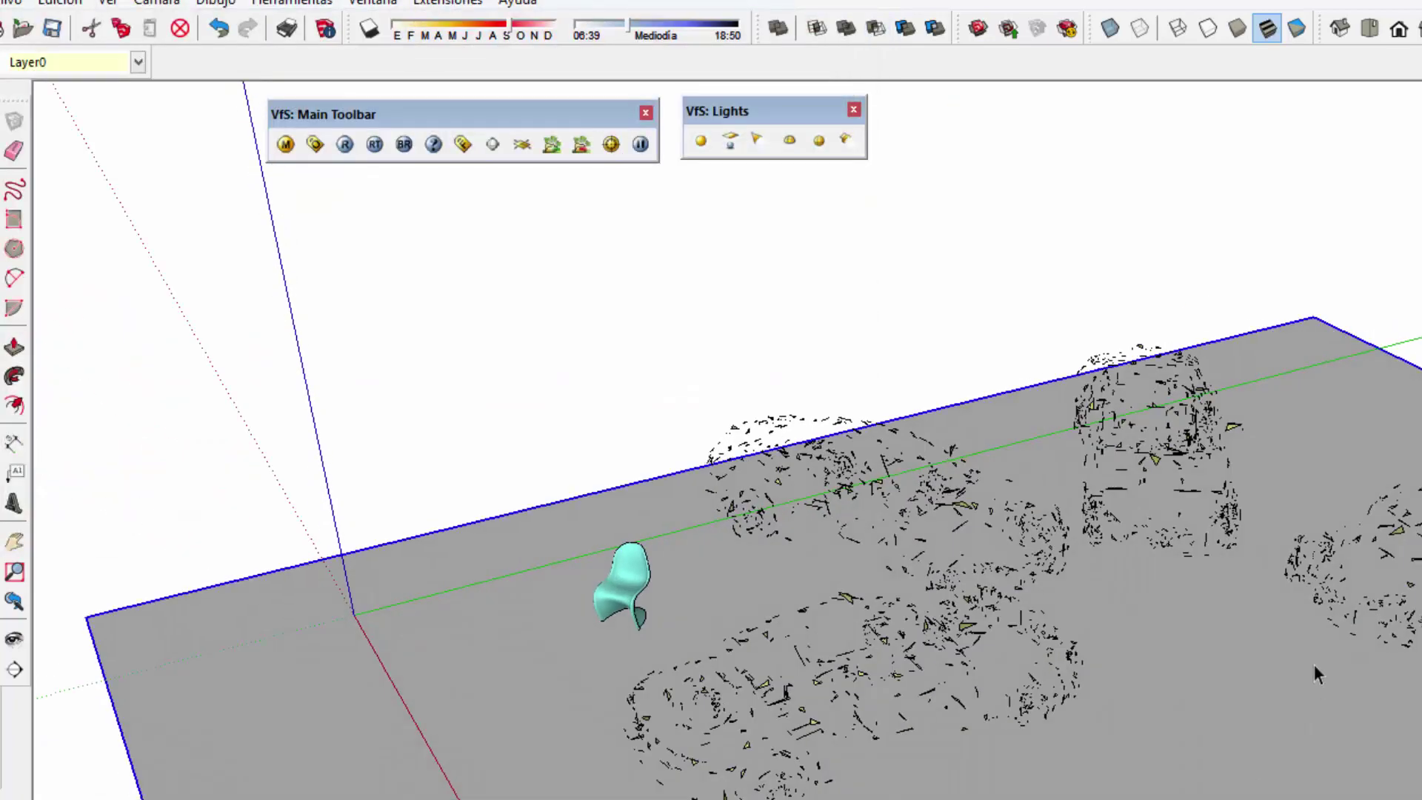
# - Render the ground plane with the car proxies in V-Ray and inspect the finished image at 200%
pyautogui.scroll(3, 1314, 664)
pyautogui.click(1081, 210)
pyautogui.moveTo(1080, 209); pyautogui.dragTo(726, 325, button='middle')
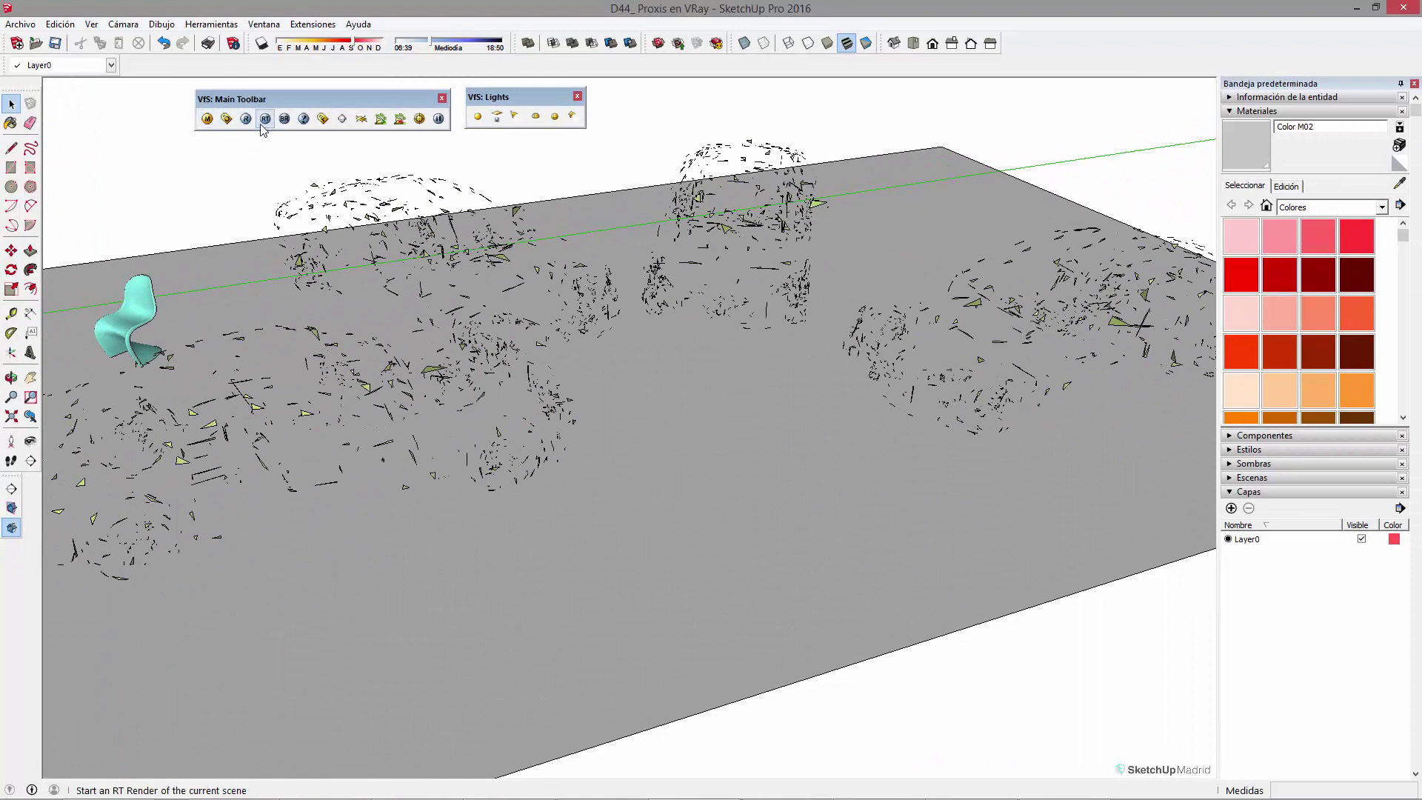
pyautogui.click(246, 120)
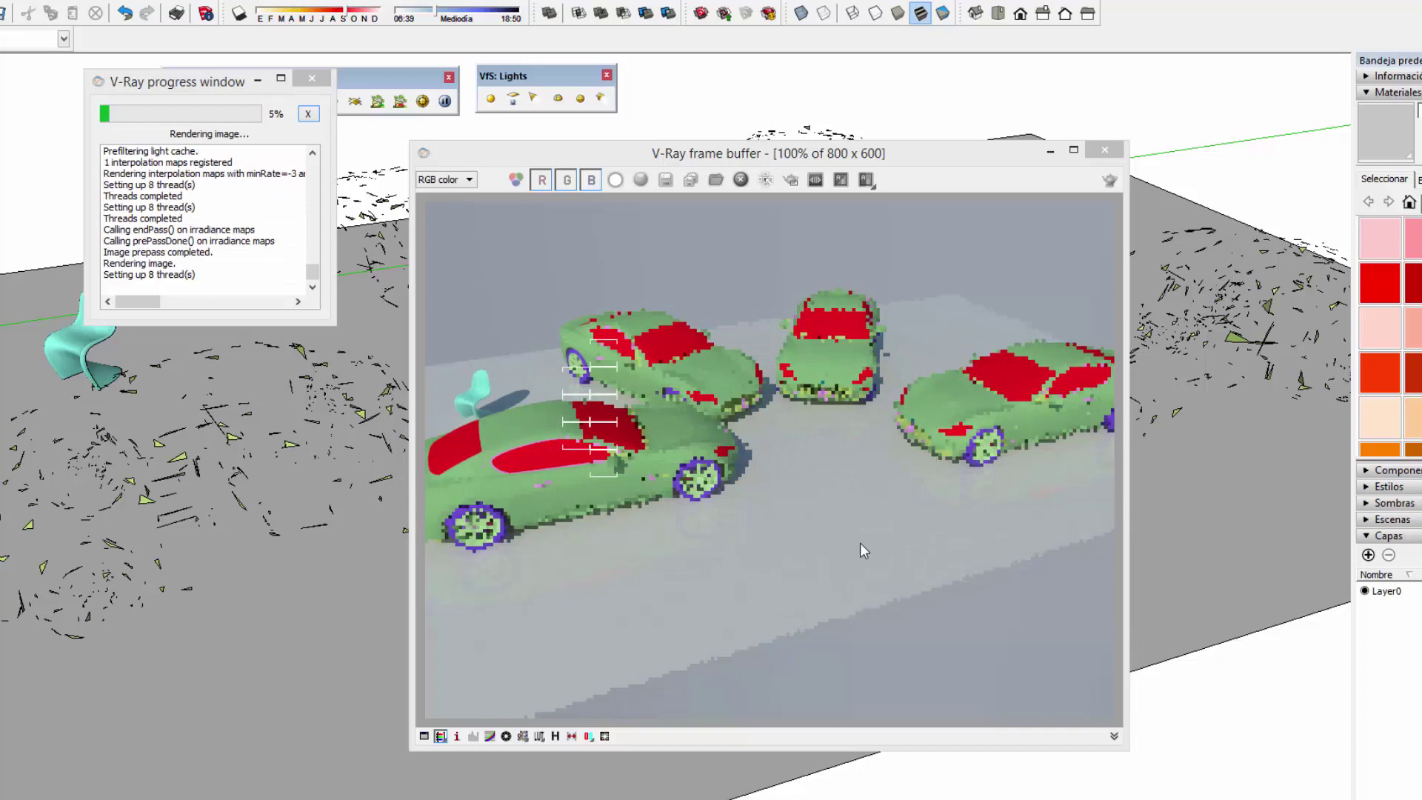
pyautogui.moveTo(993, 156); pyautogui.dragTo(957, 179)
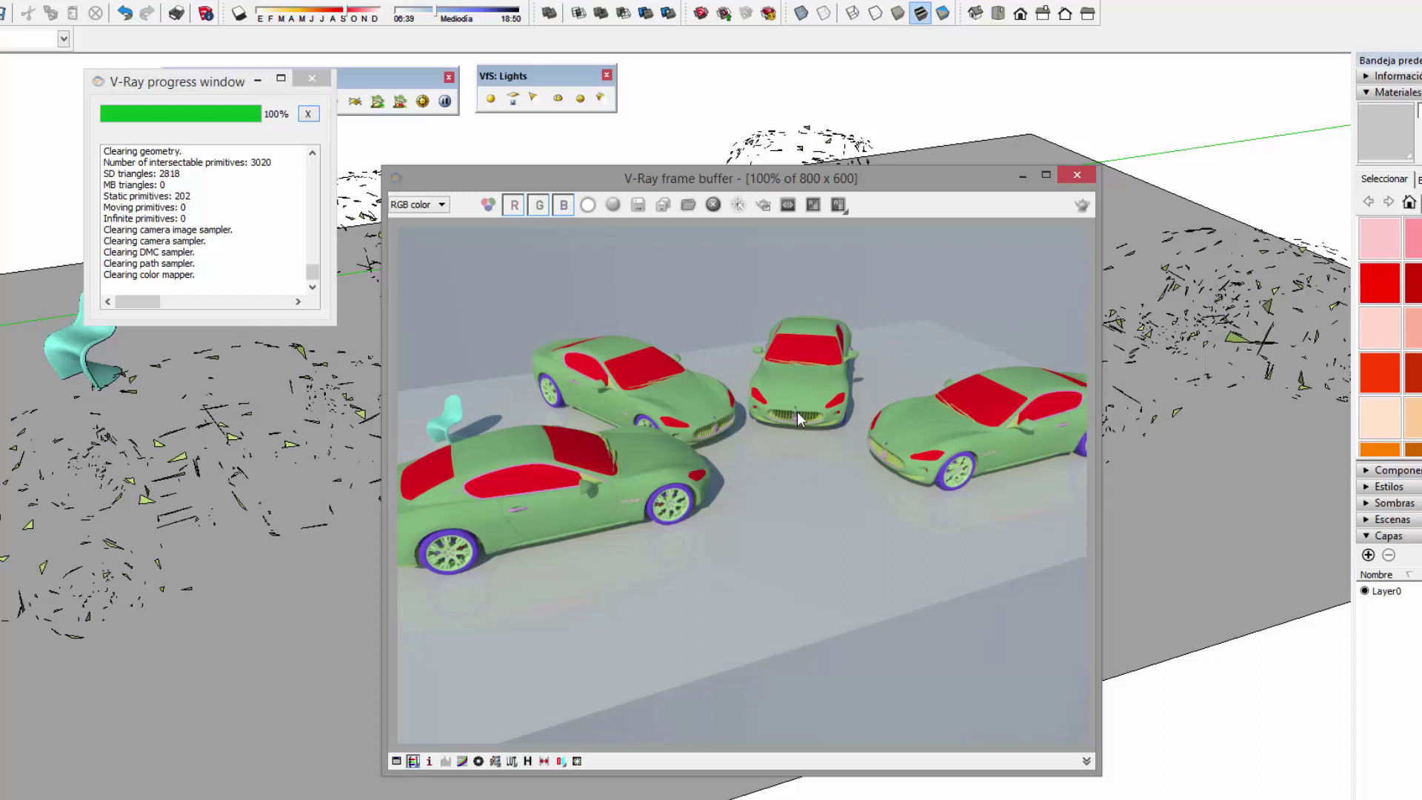
pyautogui.scroll(1, 797, 412)
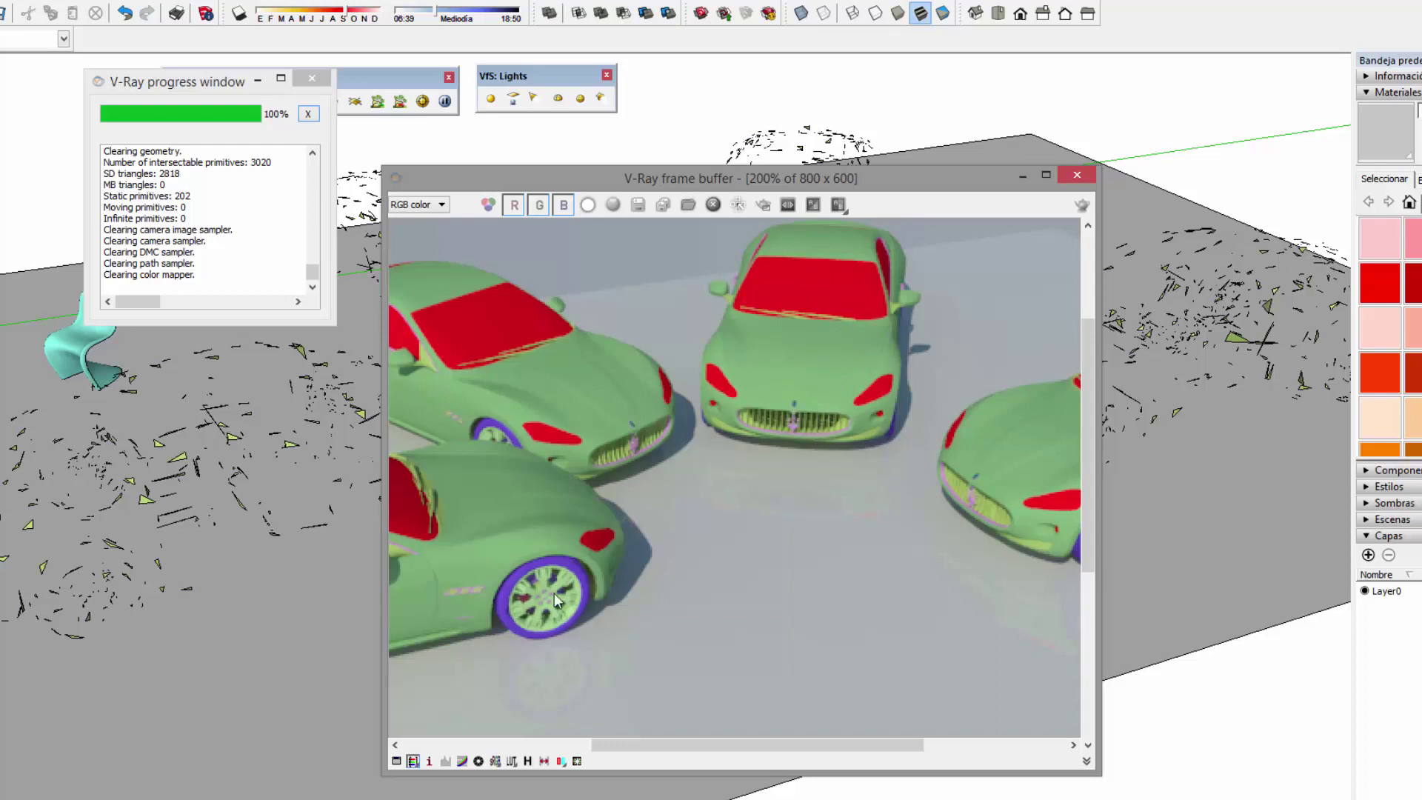
pyautogui.scroll(-1, 817, 502)
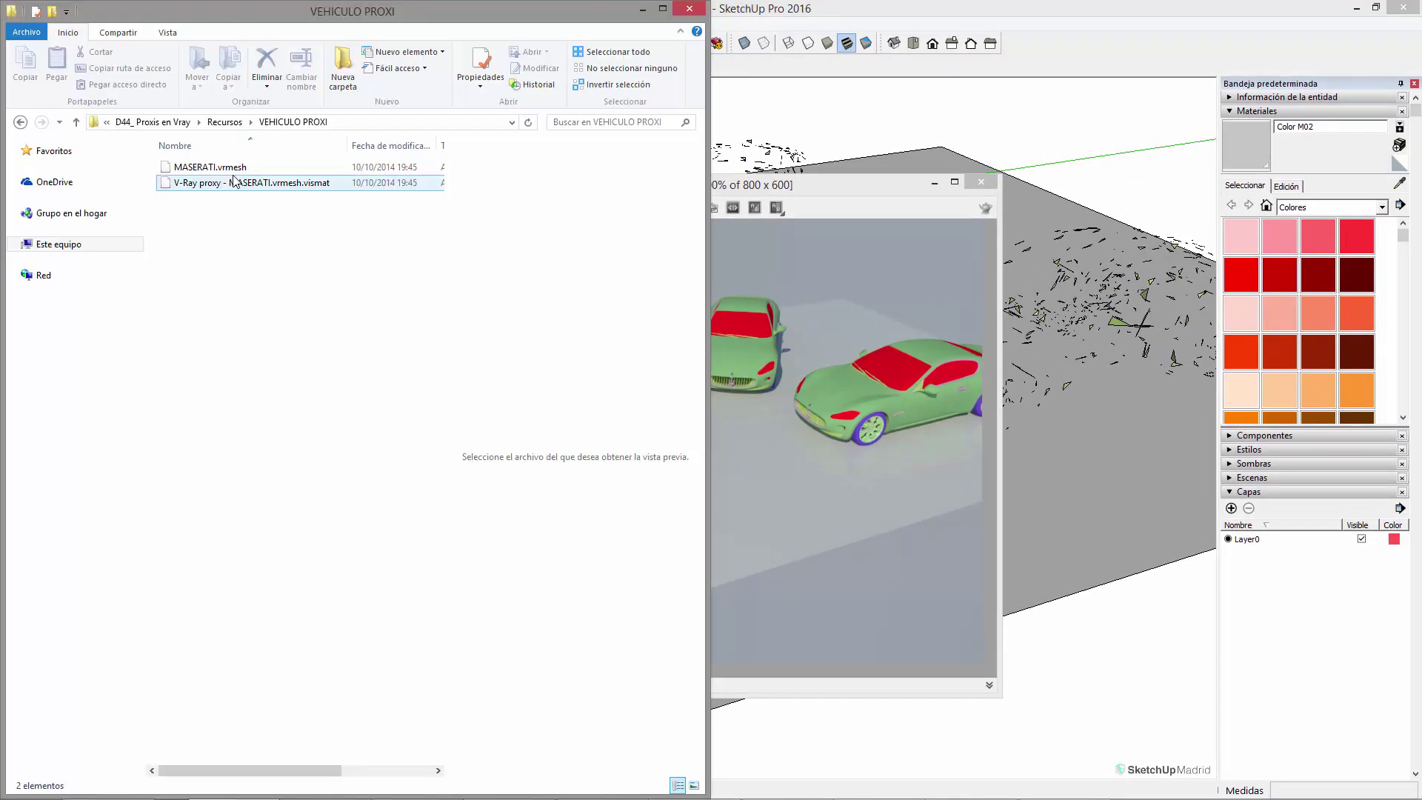
# - Switch to File Explorer and examine MASERATI.vrmesh and V-Ray proxy - MASERATI.vrmesh.vismat in the VEHICULO PROXI folder
pyautogui.click(222, 170)
pyautogui.click(334, 207)
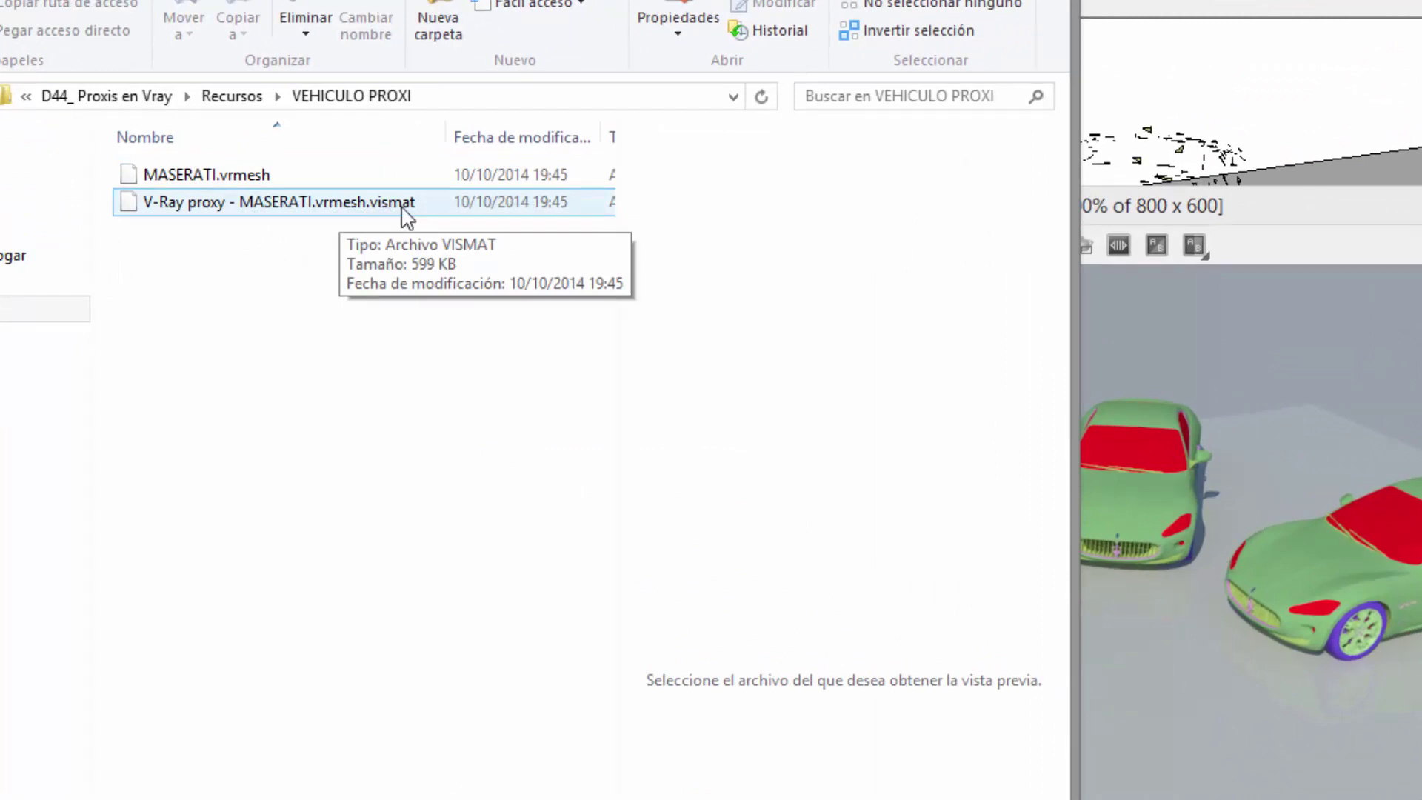
pyautogui.click(344, 203)
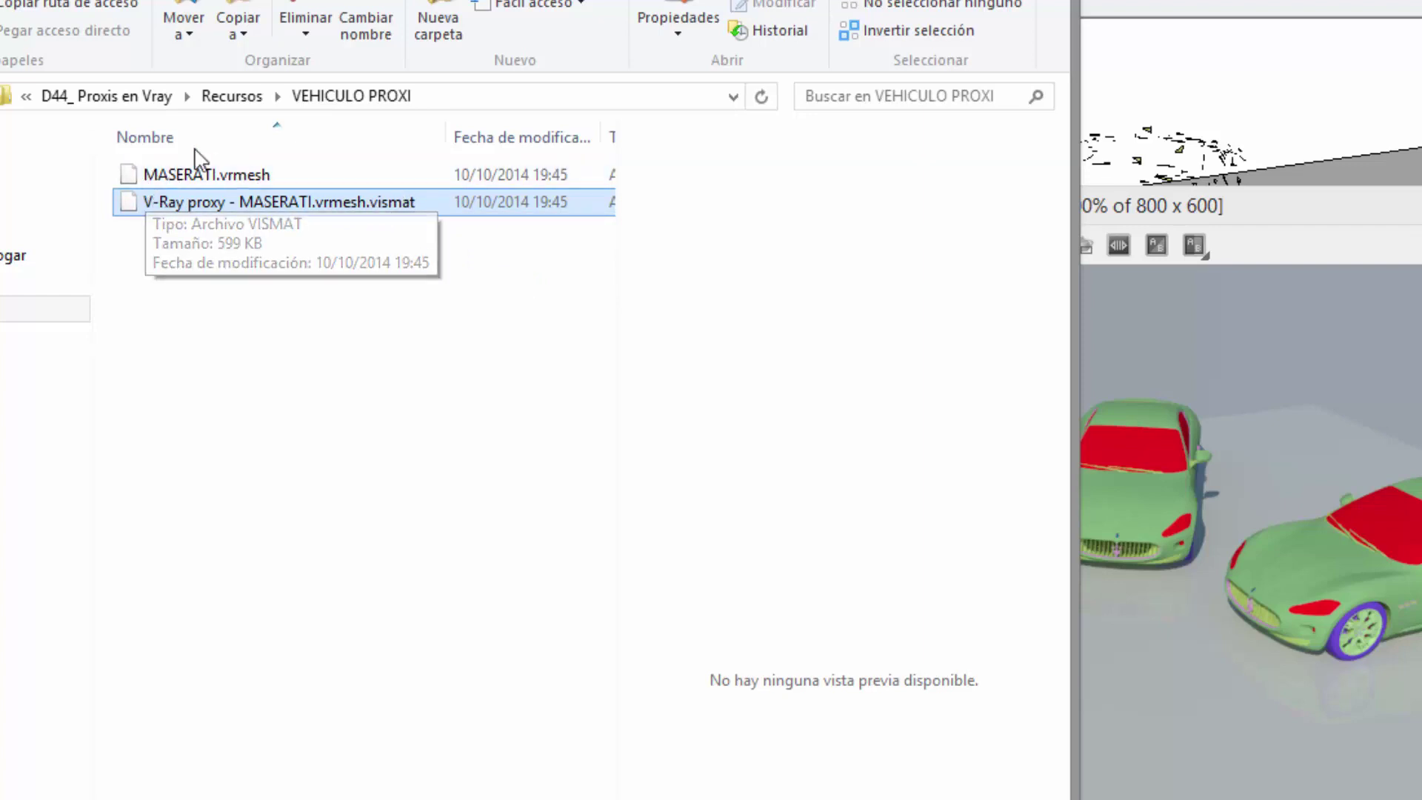
pyautogui.click(279, 175)
pyautogui.click(265, 201)
pyautogui.click(245, 176)
pyautogui.keyDown('shift'); pyautogui.click(327, 203); pyautogui.keyUp('shift')
pyautogui.click(279, 177)
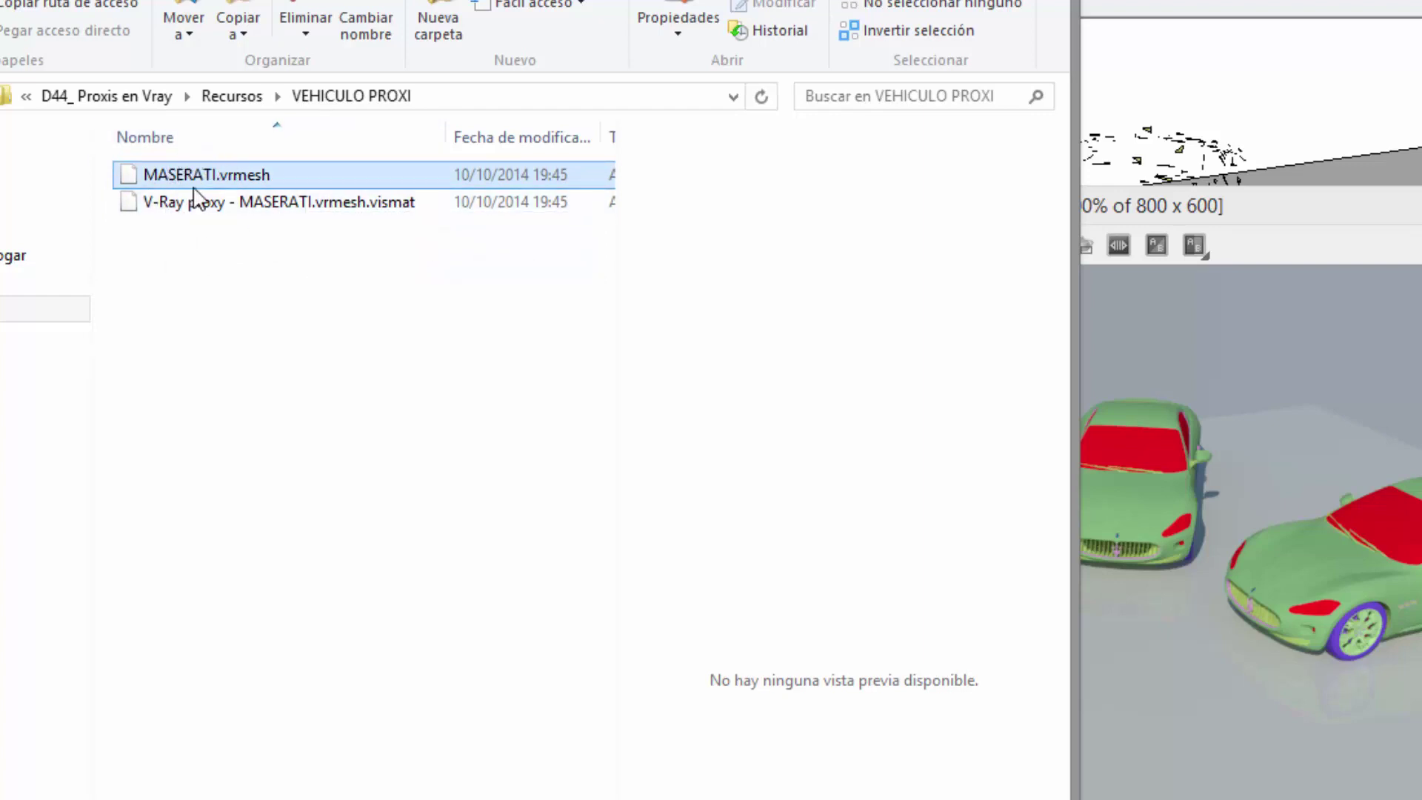
# - Switch back to SketchUp, close the render windows and sample the material of a car proxy
pyautogui.click(1254, 453)
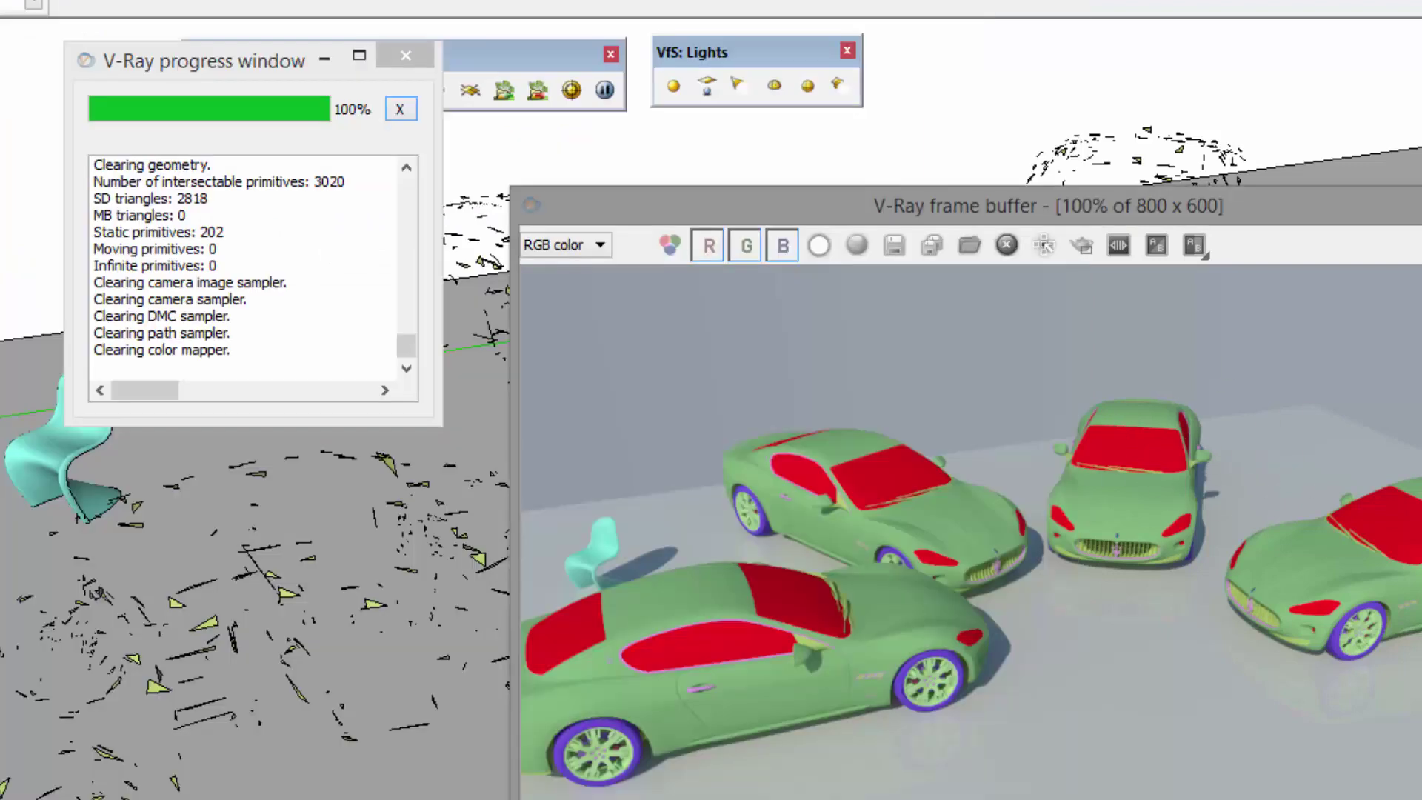
pyautogui.click(1418, 201)
pyautogui.click(1395, 157)
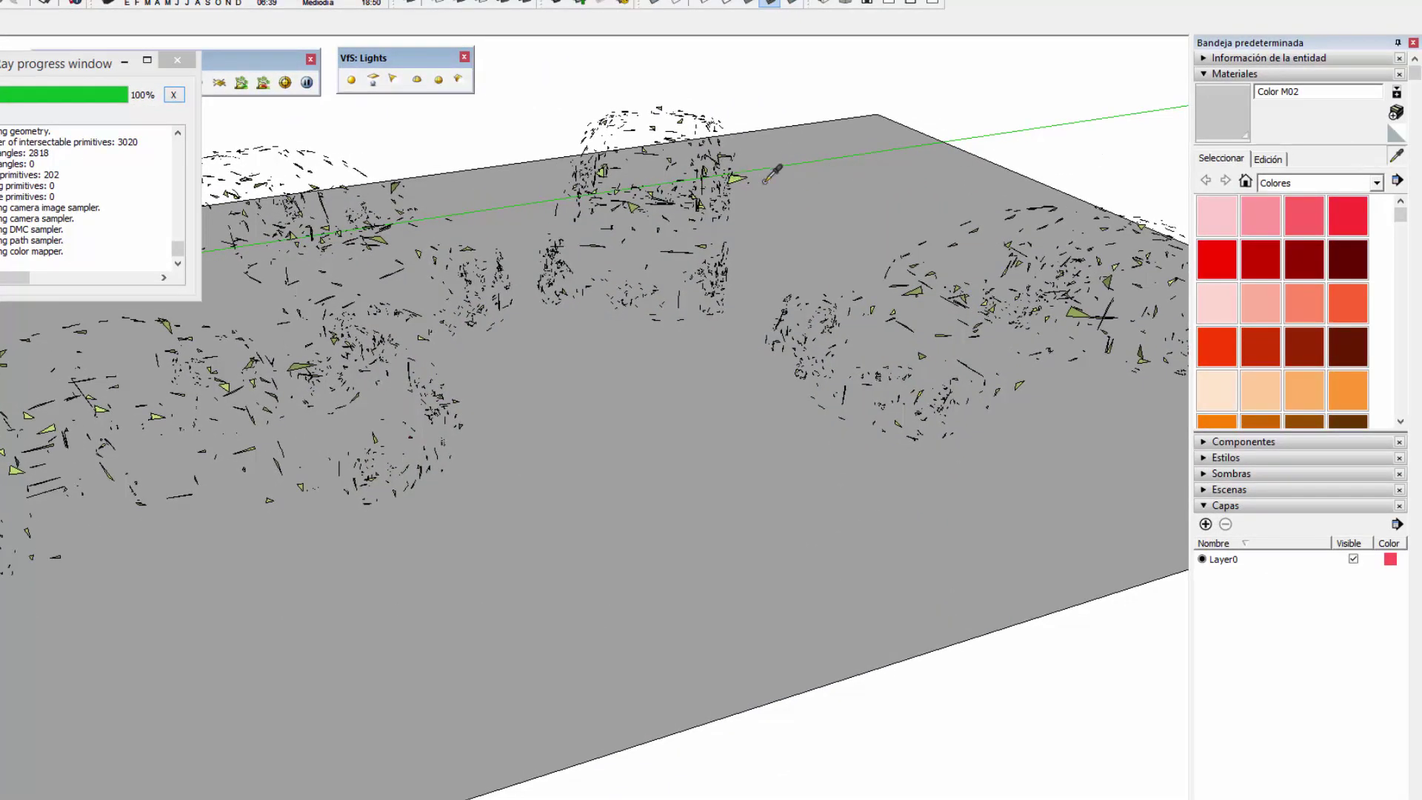
pyautogui.click(1403, 154)
pyautogui.click(739, 176)
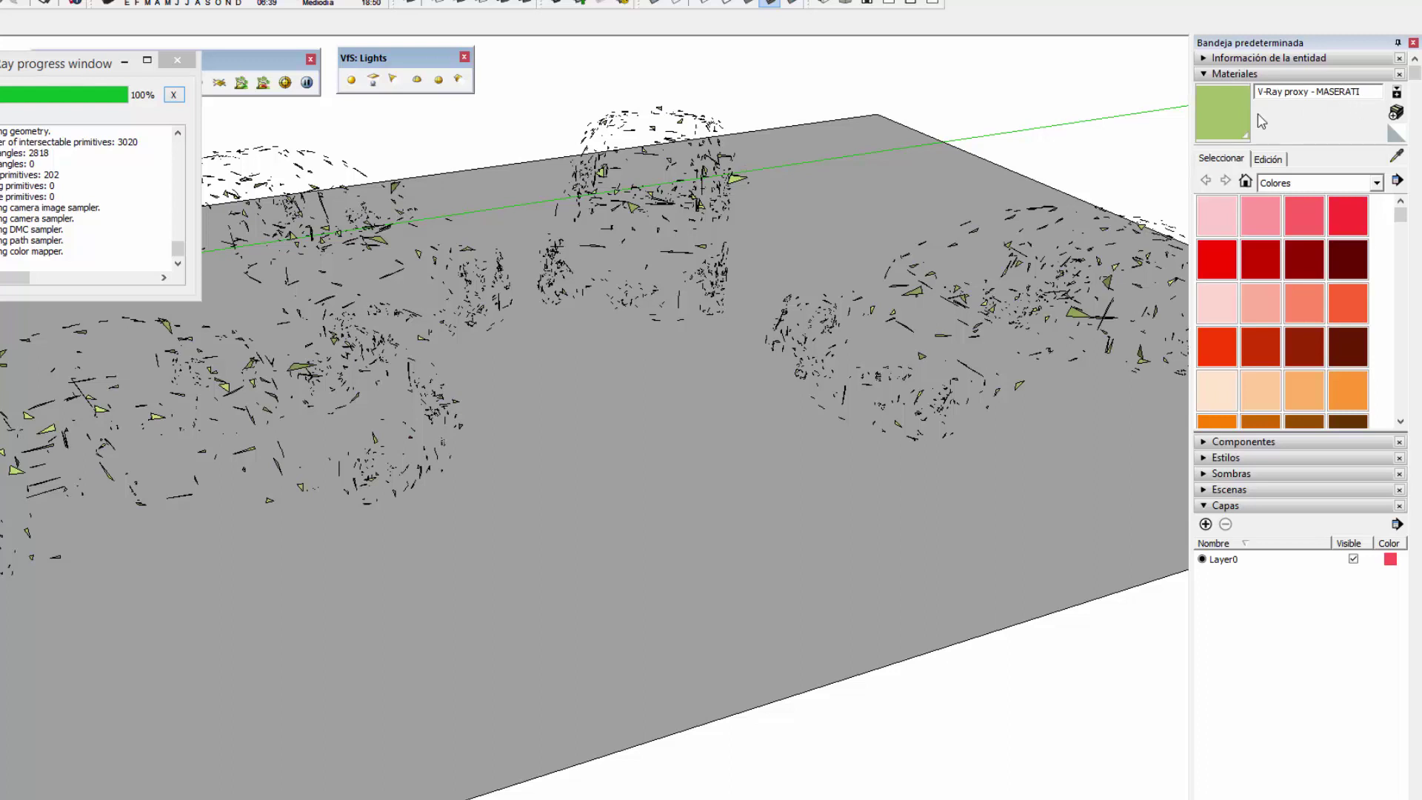
pyautogui.click(177, 59)
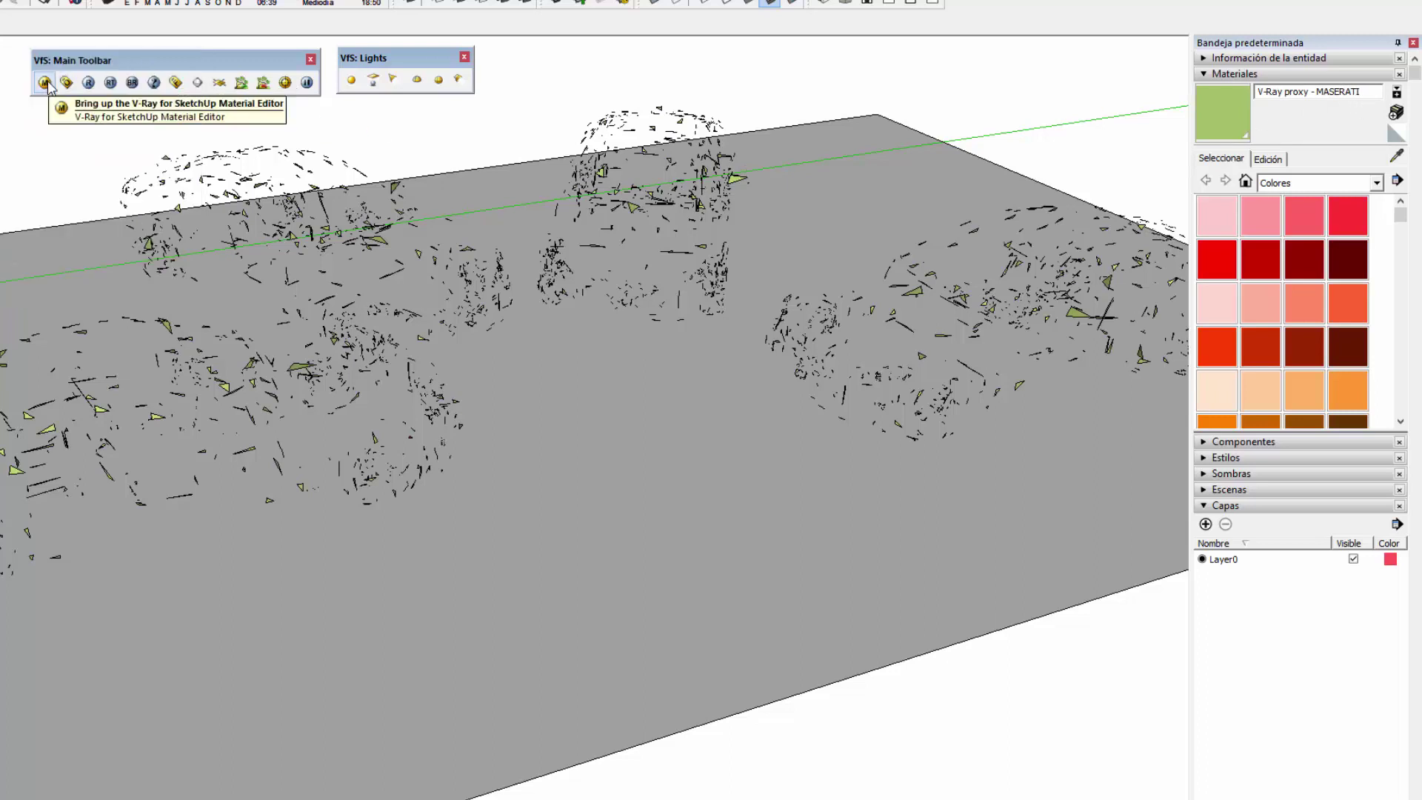
# - Open the V-Ray material editor and examine the ID list of the V-Ray proxy - MASERATI material
pyautogui.click(45, 82)
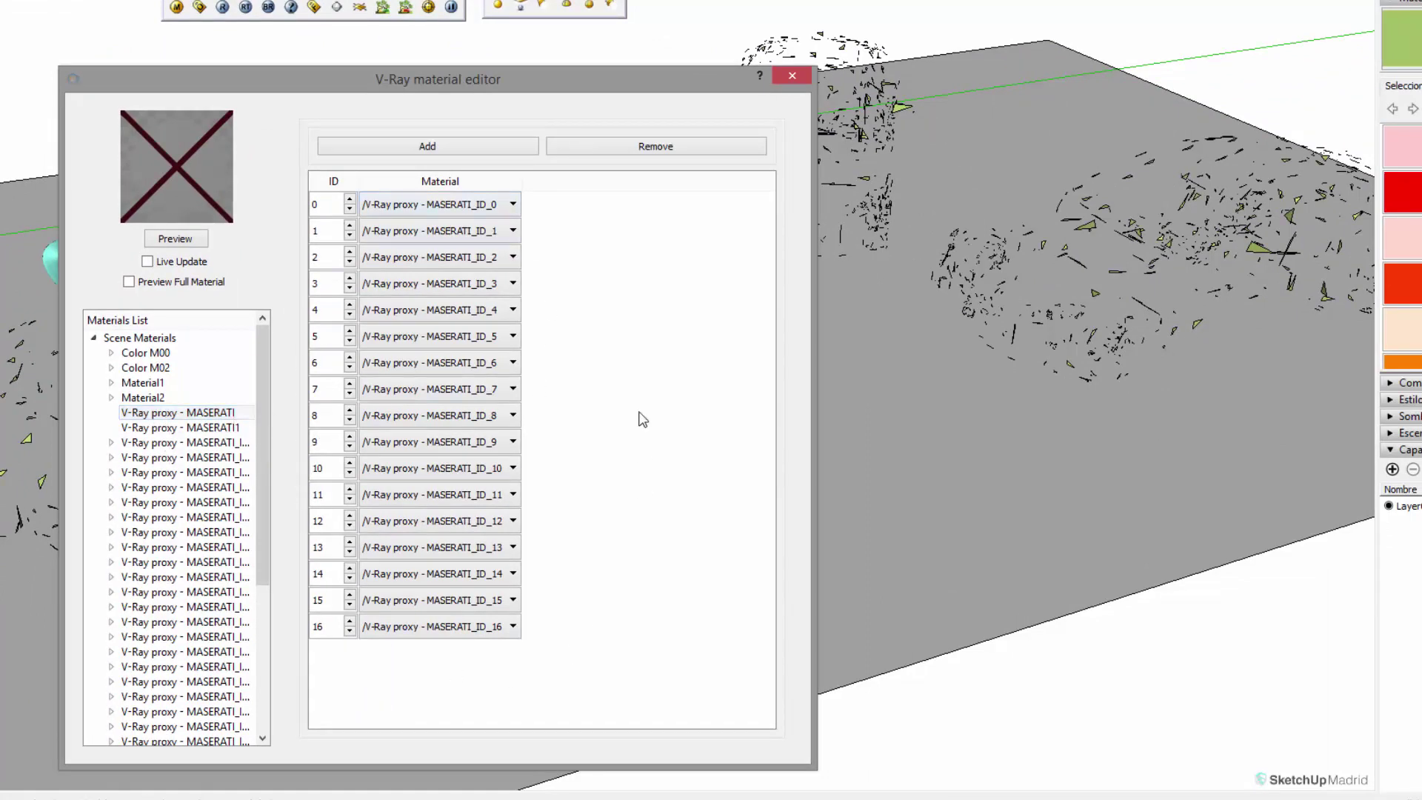
pyautogui.click(515, 199)
pyautogui.click(514, 199)
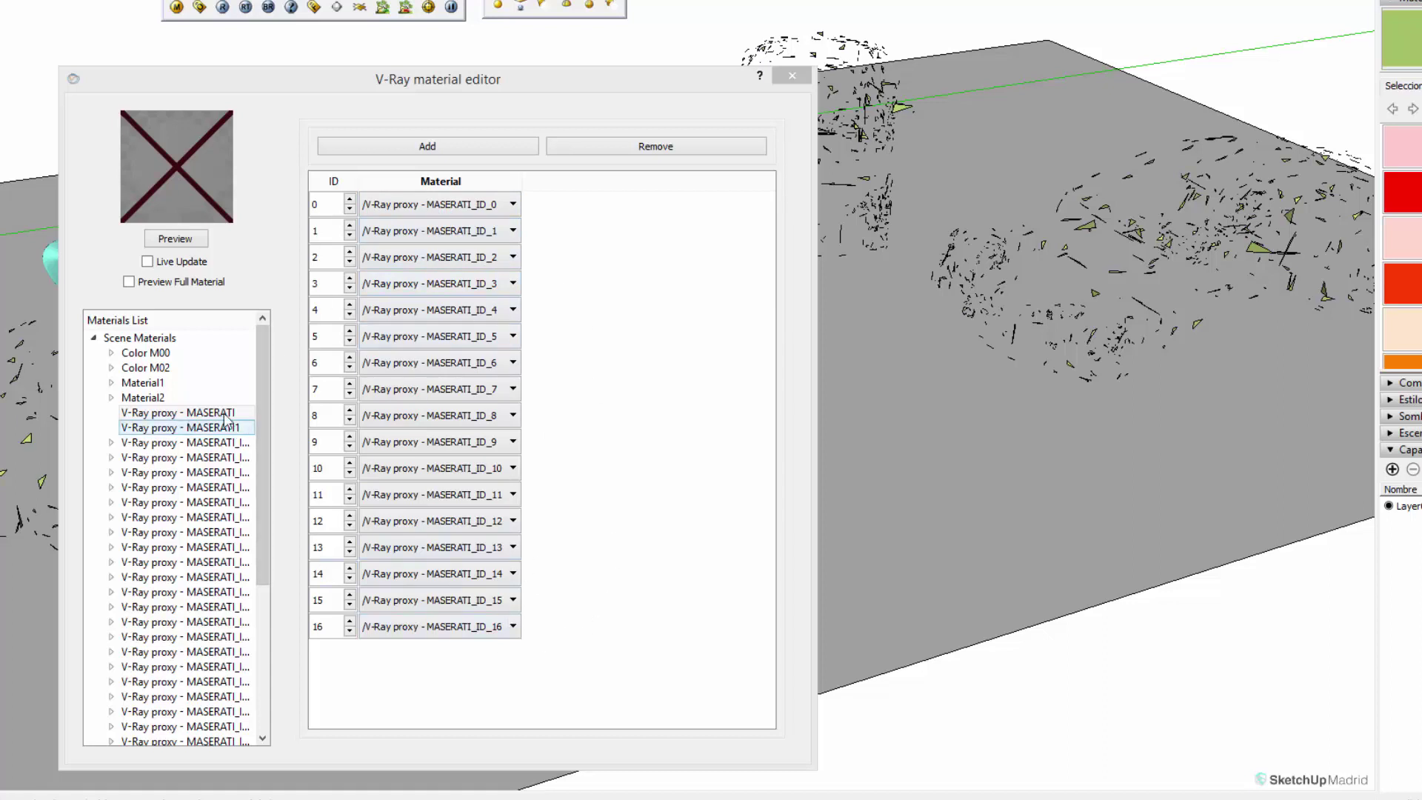
pyautogui.click(165, 415)
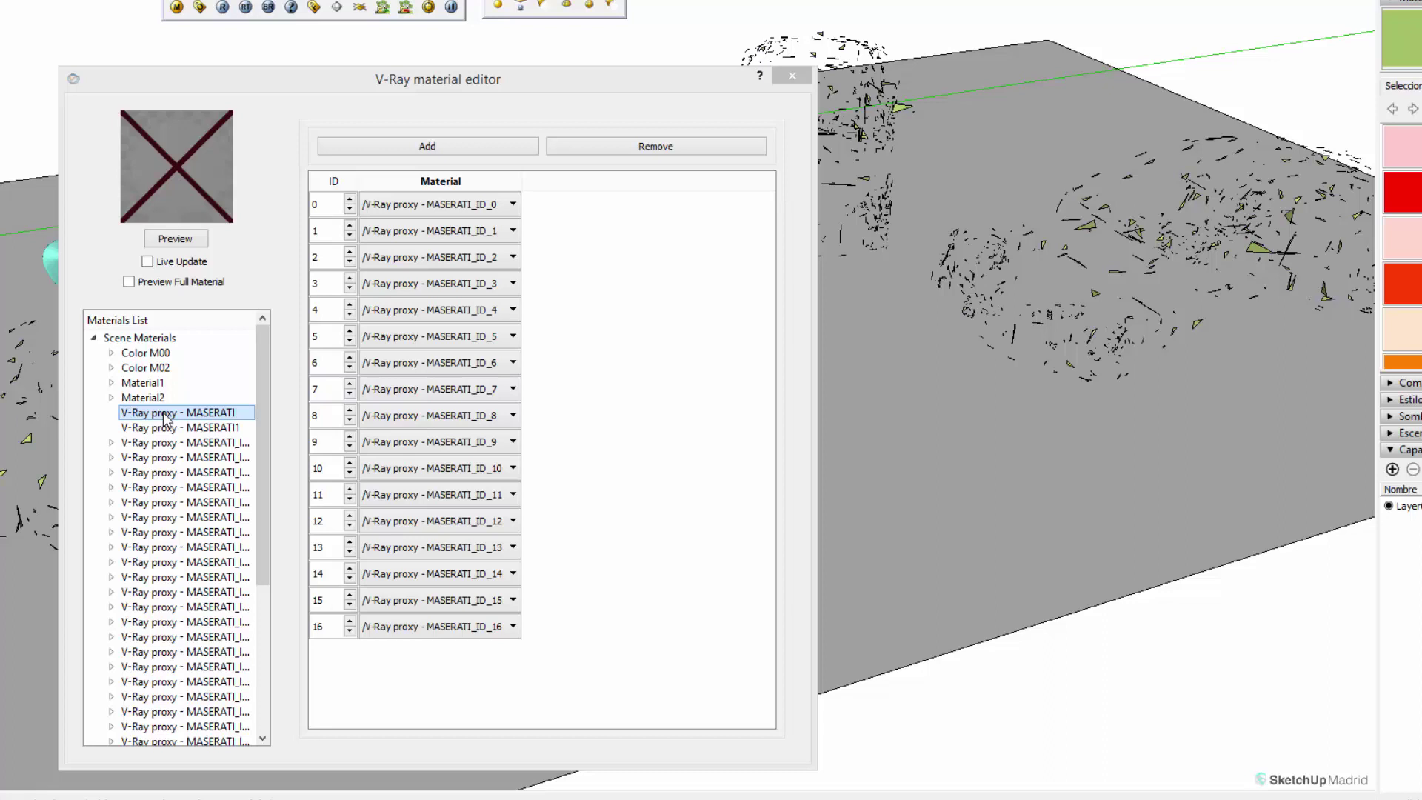
pyautogui.click(135, 419)
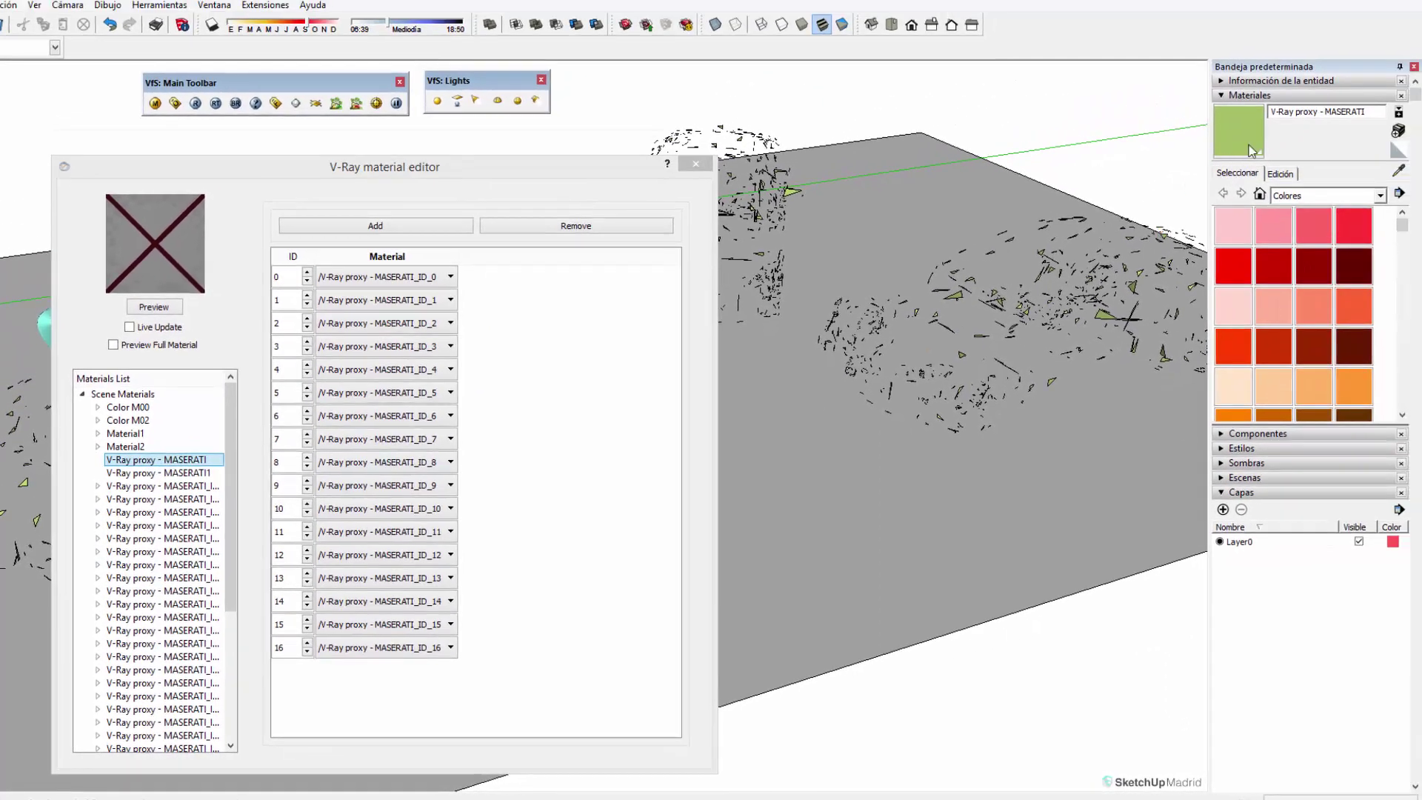
pyautogui.click(1250, 150)
# - Import V-Ray proxy - MASERATI.vrmesh.vismat into the V-Ray proxy - MASERATI material
pyautogui.rightClick(148, 465)
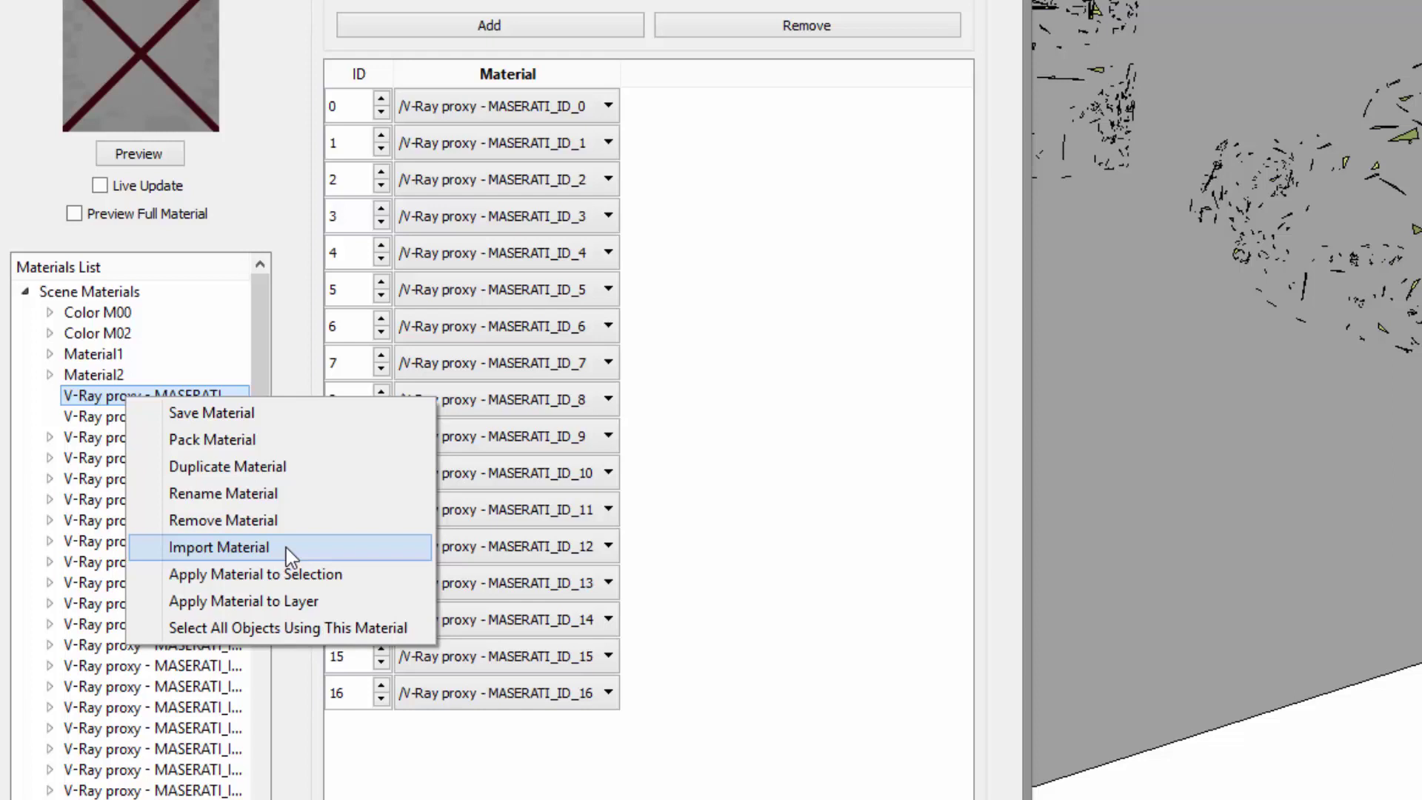
pyautogui.click(218, 548)
pyautogui.moveTo(676, 393)
pyautogui.mouseDown()
pyautogui.moveTo(787, 393)
pyautogui.moveTo(696, 386)
pyautogui.mouseUp()
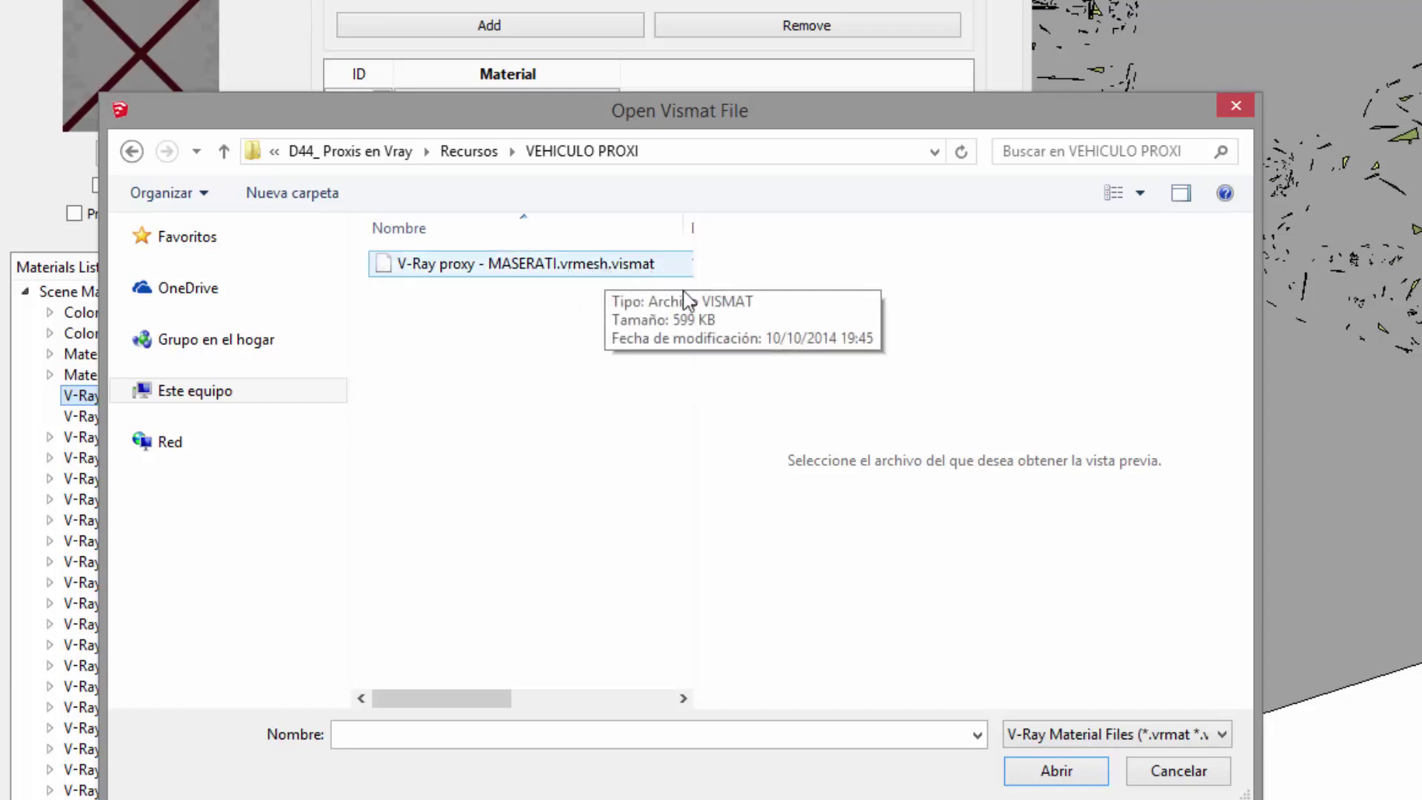
pyautogui.click(1220, 734)
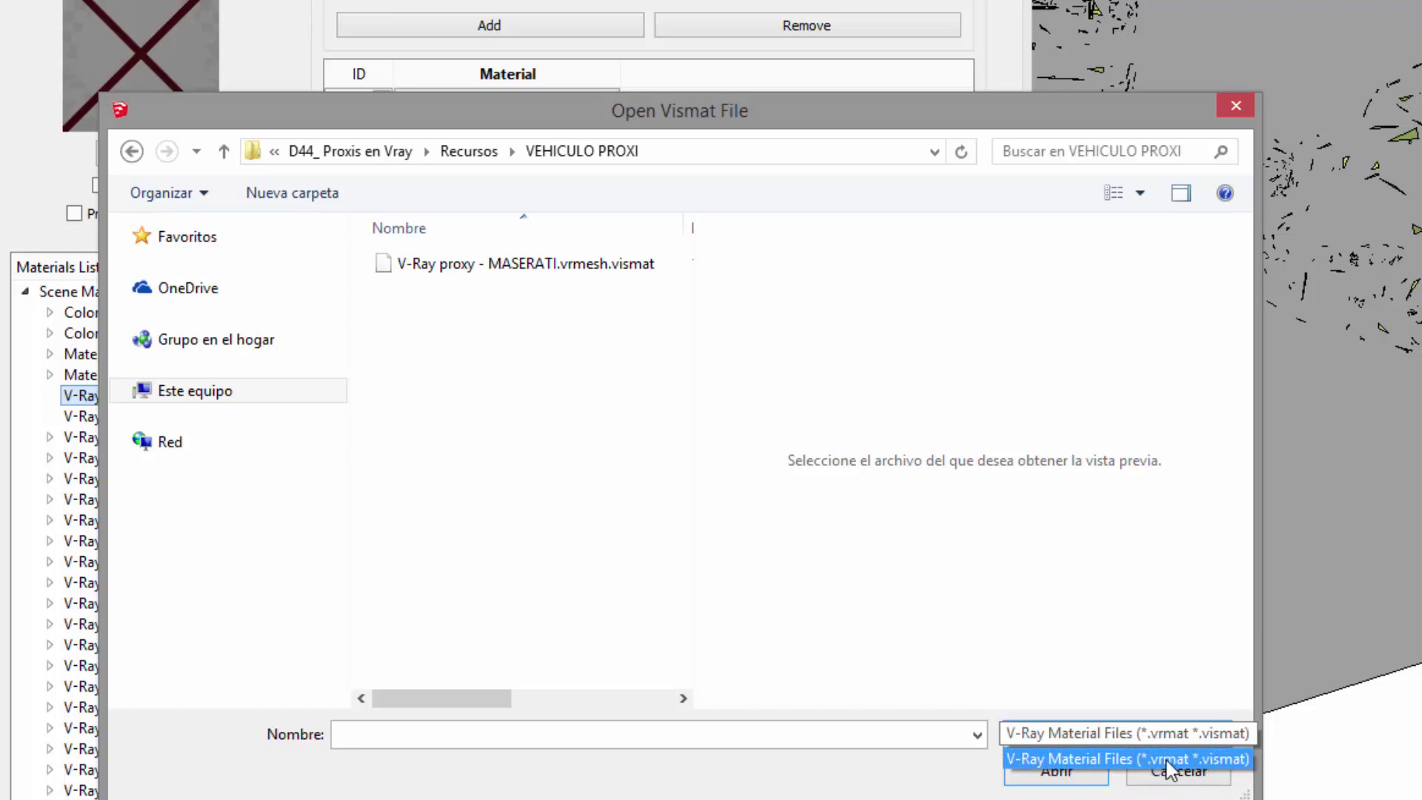
pyautogui.click(522, 336)
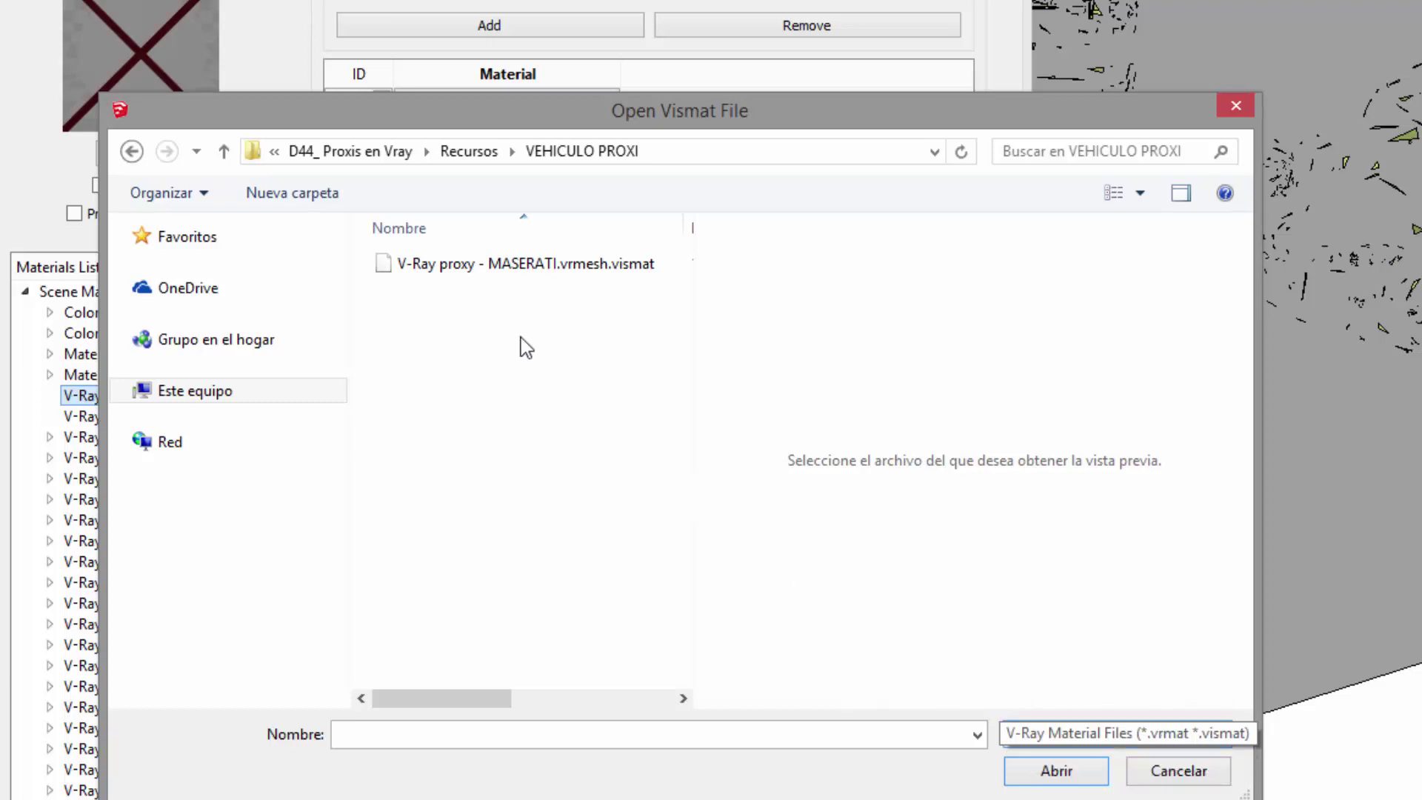
pyautogui.moveTo(806, 122); pyautogui.dragTo(923, 3)
pyautogui.click(676, 154)
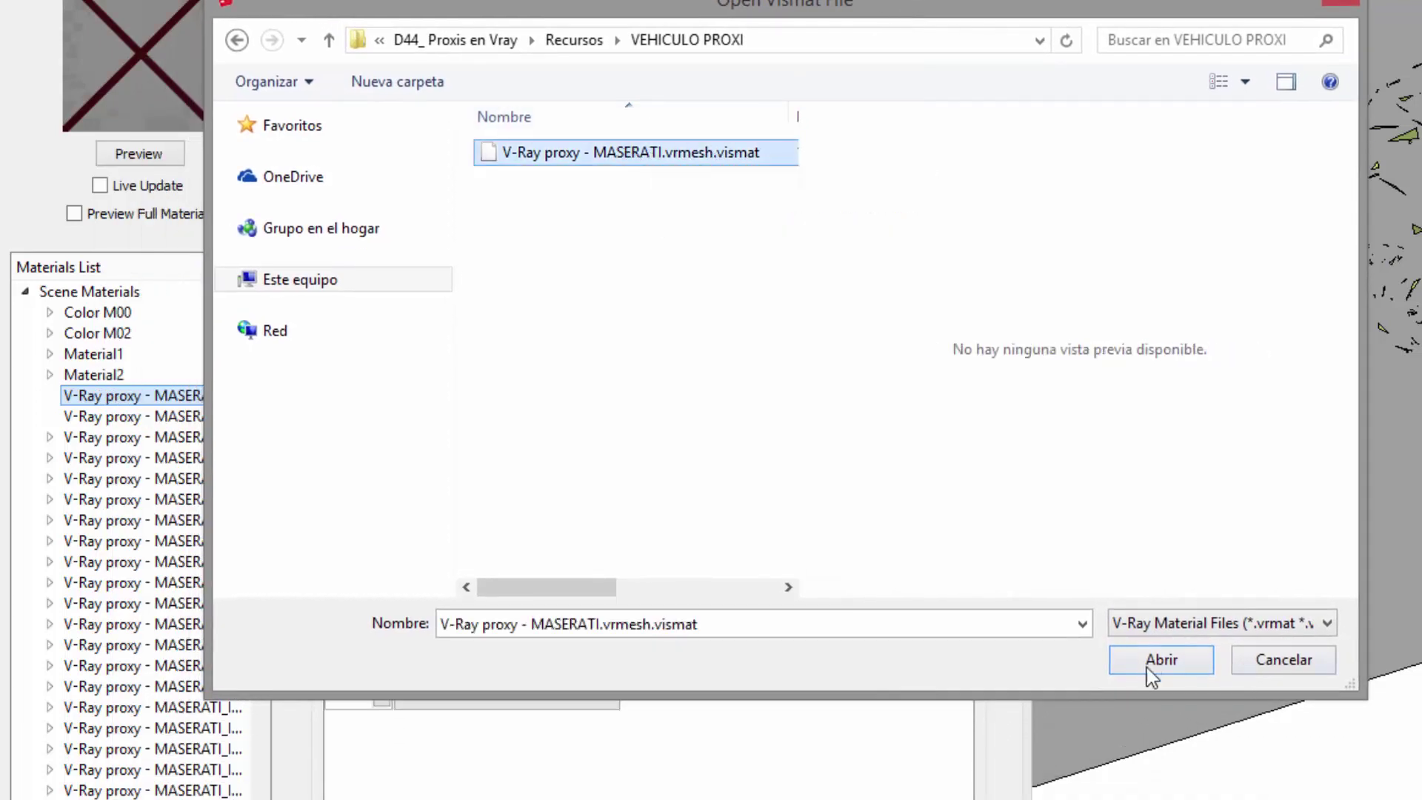
pyautogui.click(1114, 661)
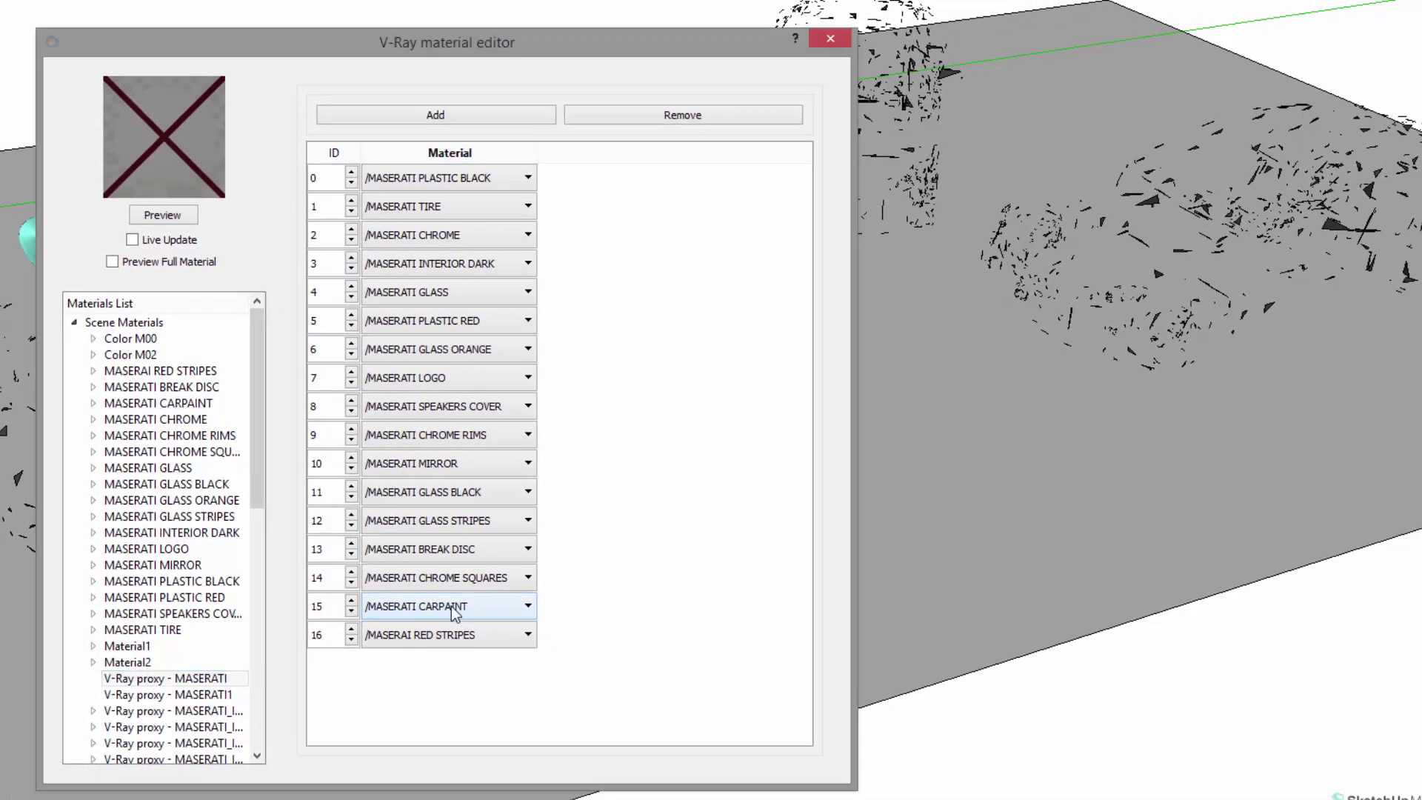
# - Check the materials available for ID 15 and widen the material editor to read the full material names
pyautogui.click(454, 607)
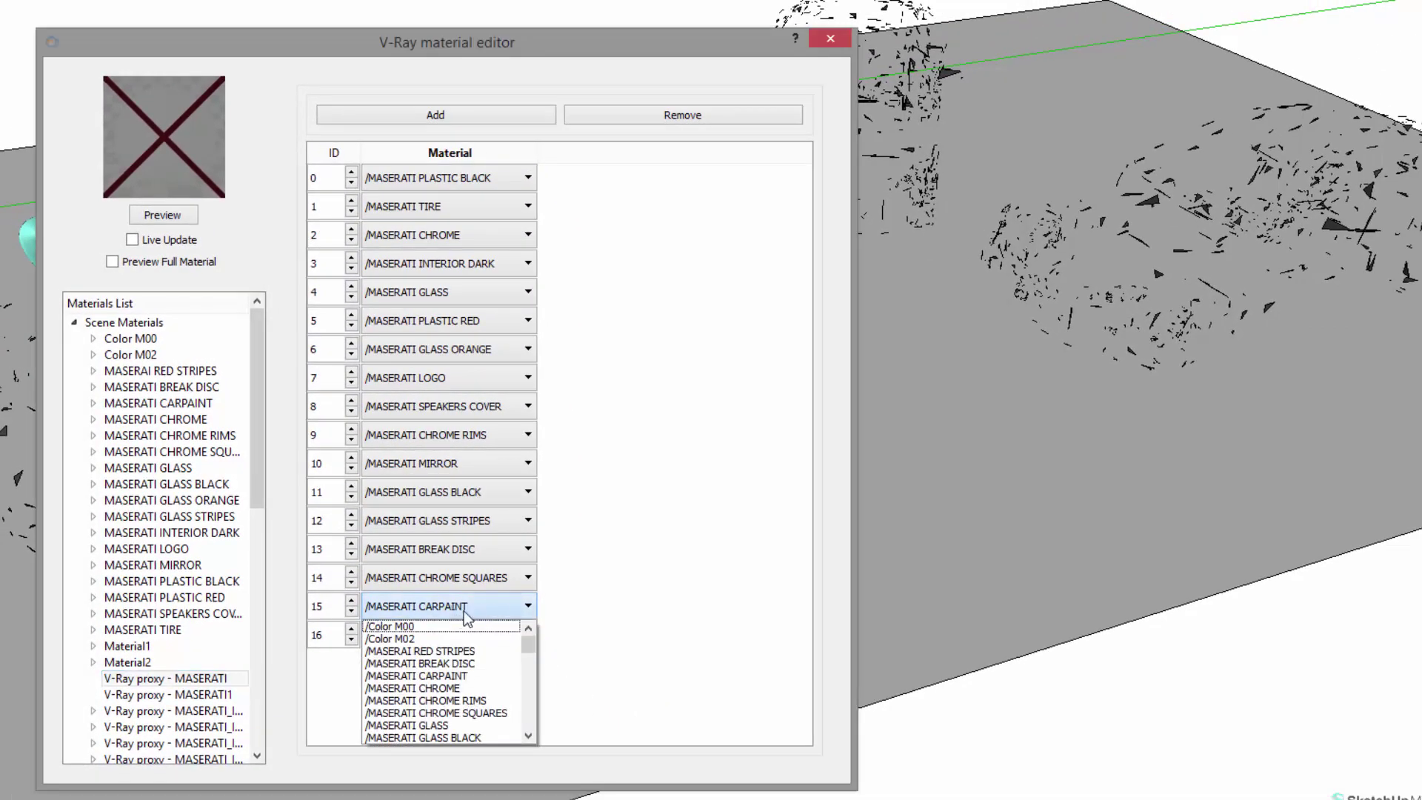
pyautogui.click(455, 610)
pyautogui.moveTo(256, 449); pyautogui.dragTo(264, 573)
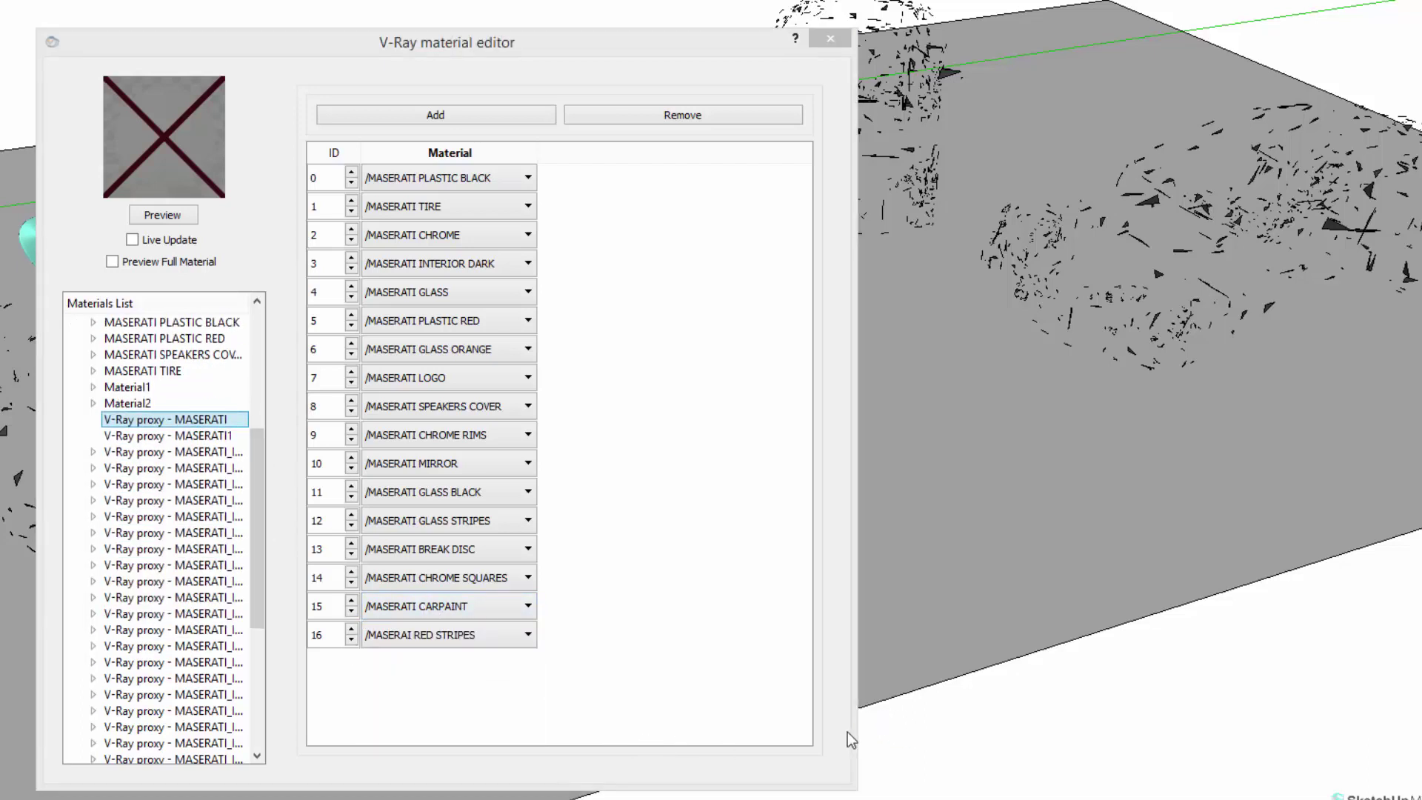
pyautogui.moveTo(856, 731); pyautogui.dragTo(1028, 732)
pyautogui.scroll(5, 416, 554)
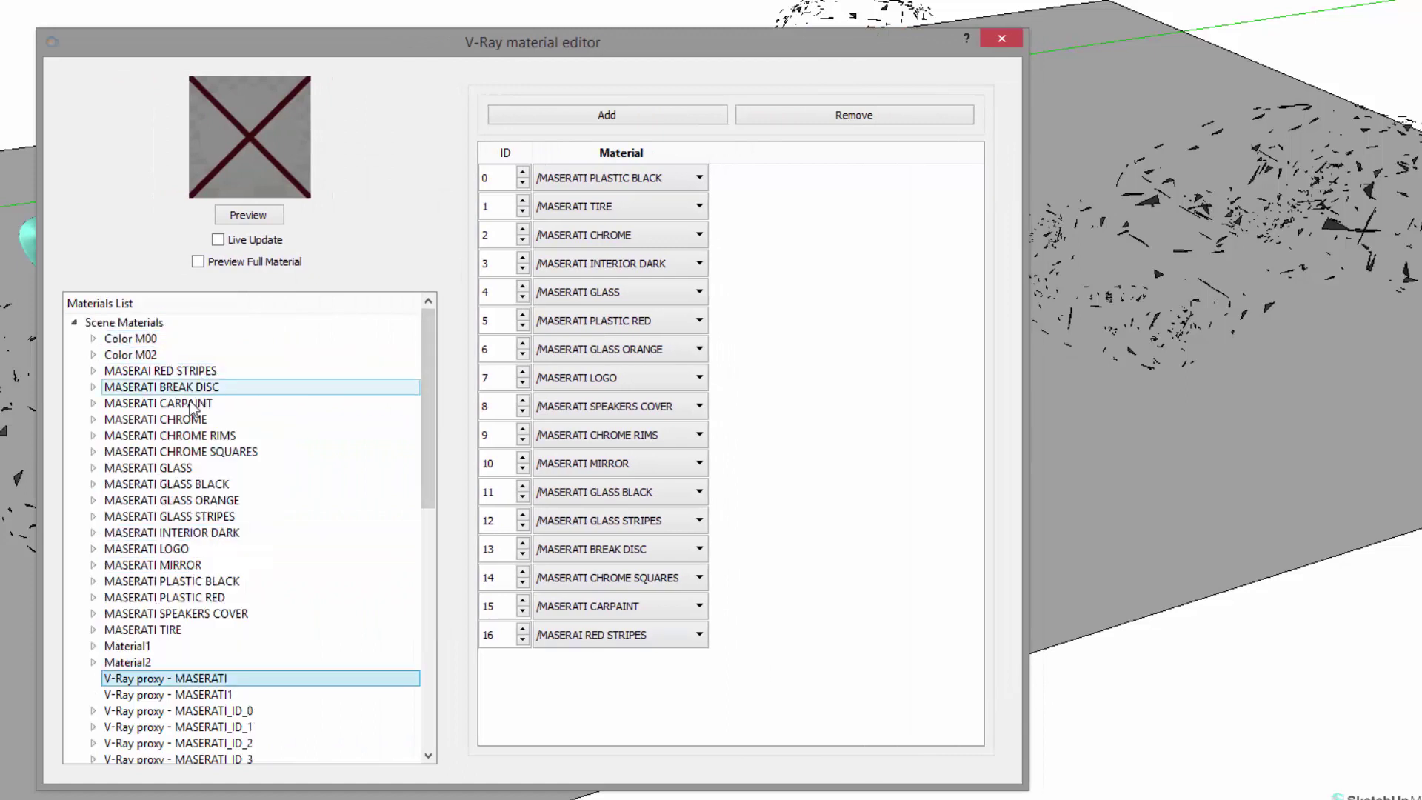
# - Examine the Reflection, Reflection1 and Diffuse settings of the MASERATI CARPAINT material, collapsing the Options and Maps sections
pyautogui.click(191, 406)
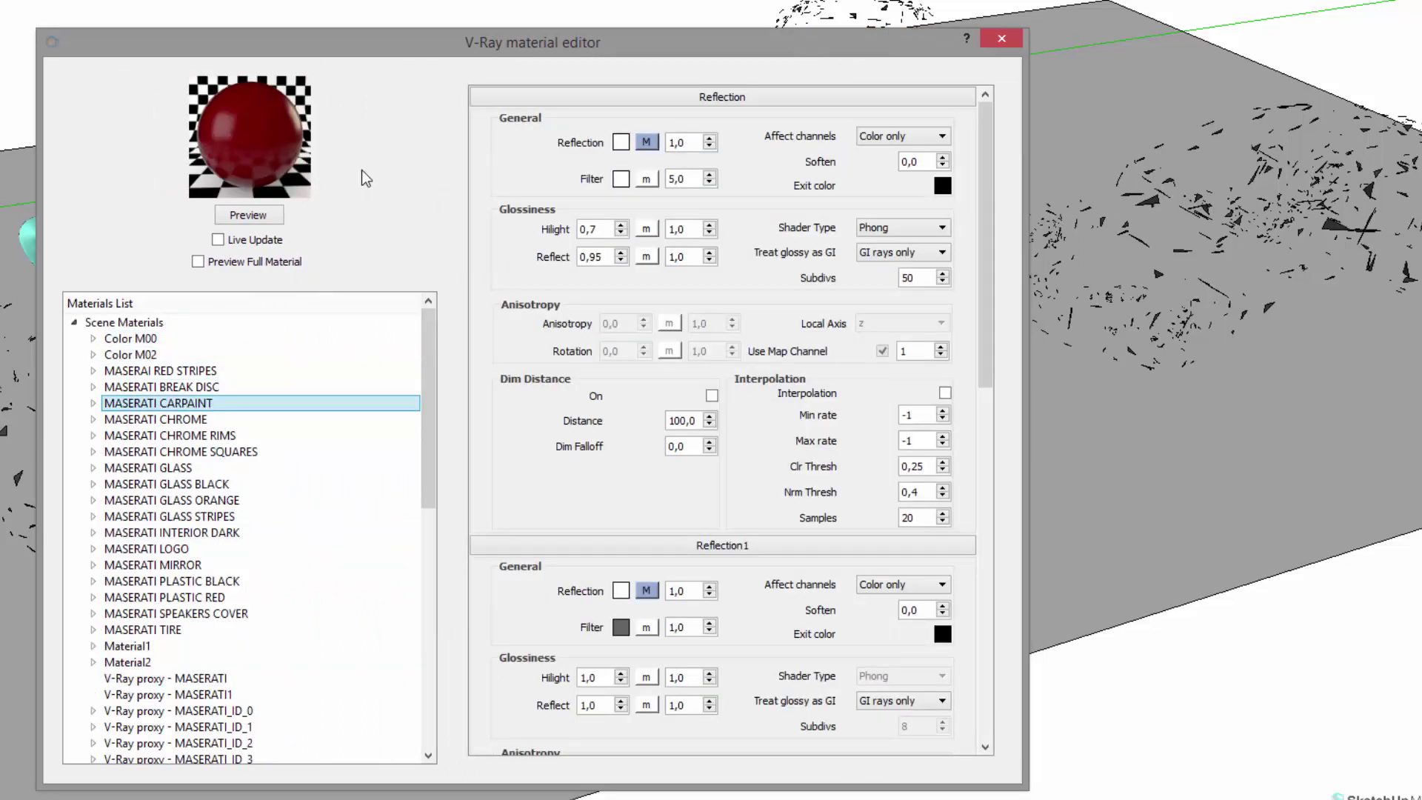
pyautogui.click(759, 95)
pyautogui.click(755, 120)
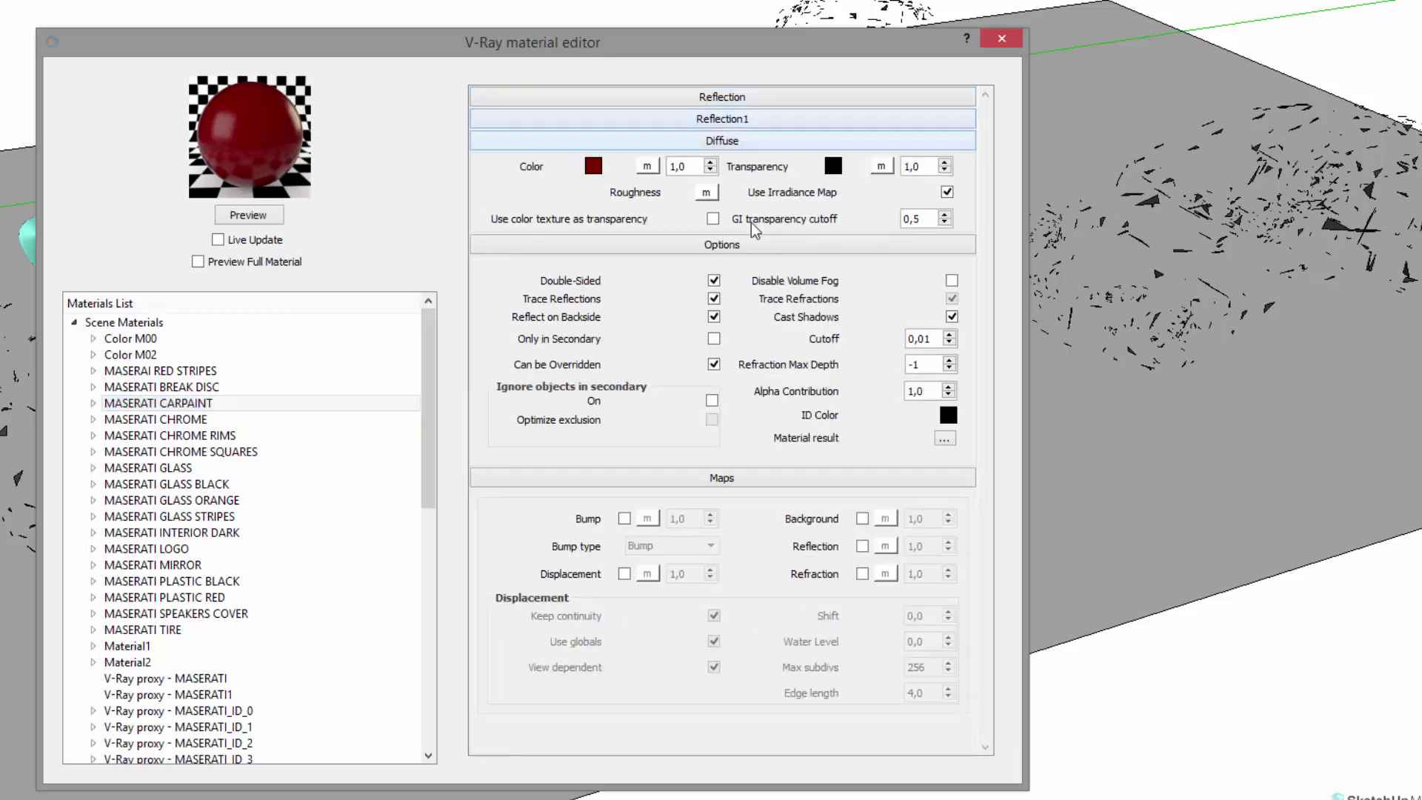
pyautogui.click(751, 244)
pyautogui.click(747, 268)
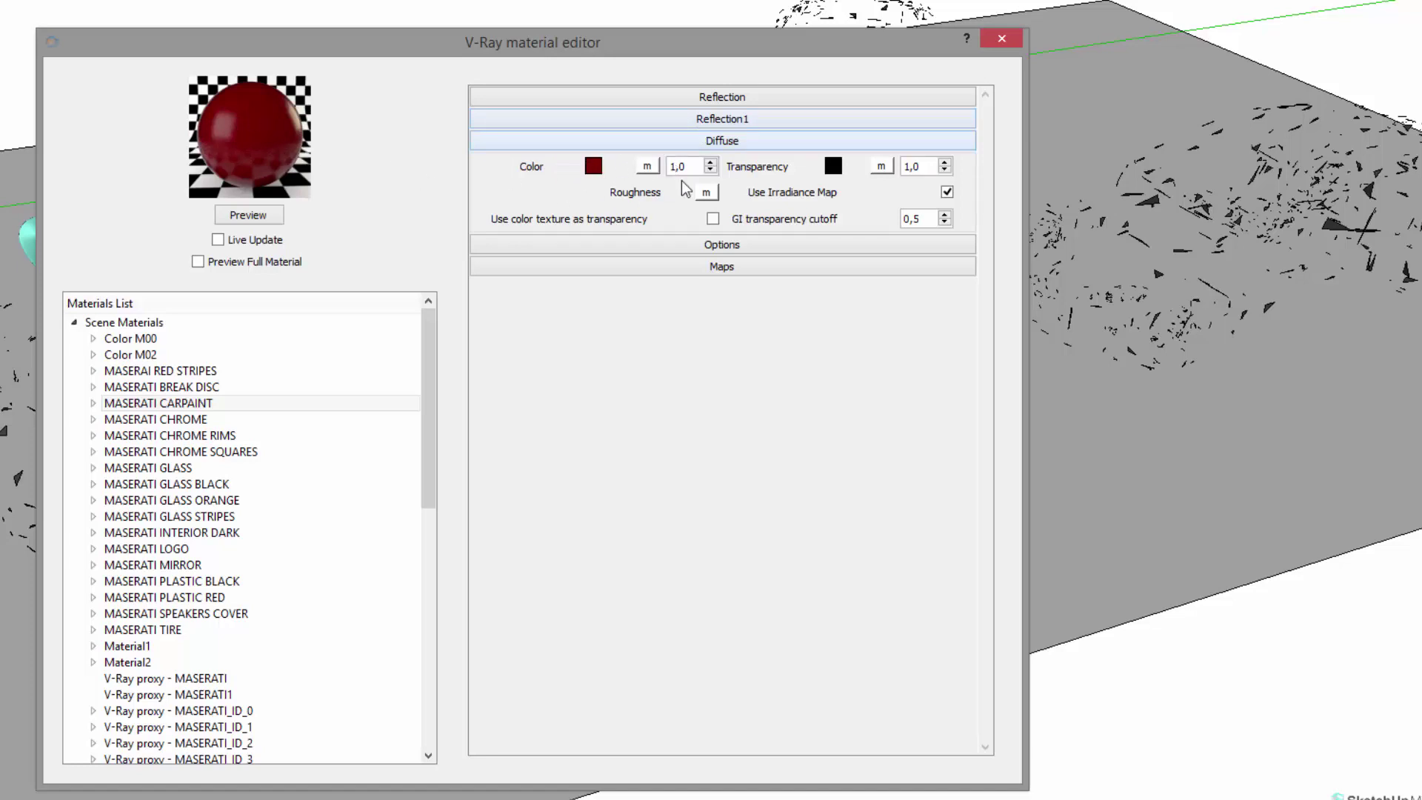
pyautogui.click(762, 119)
pyautogui.click(758, 117)
pyautogui.click(756, 96)
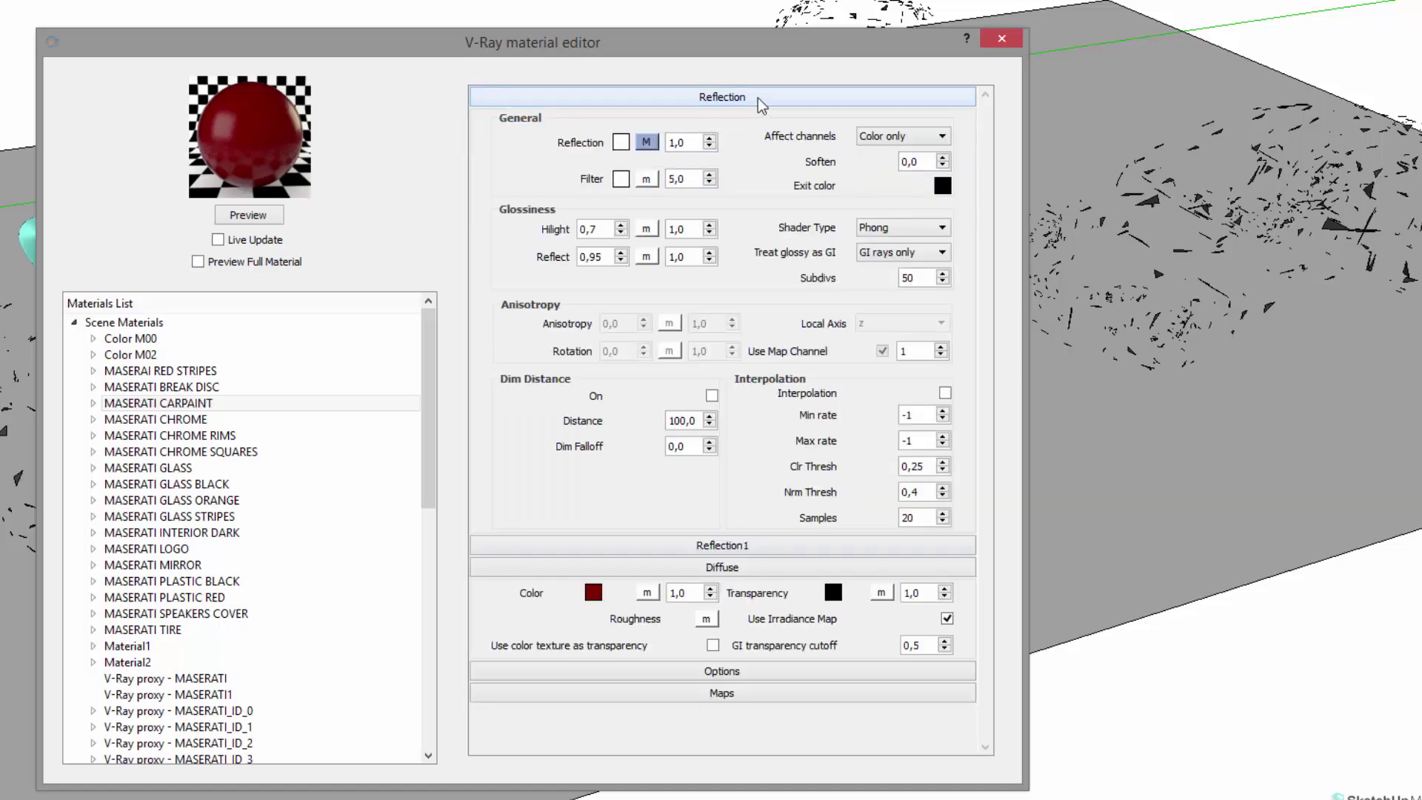
pyautogui.click(757, 98)
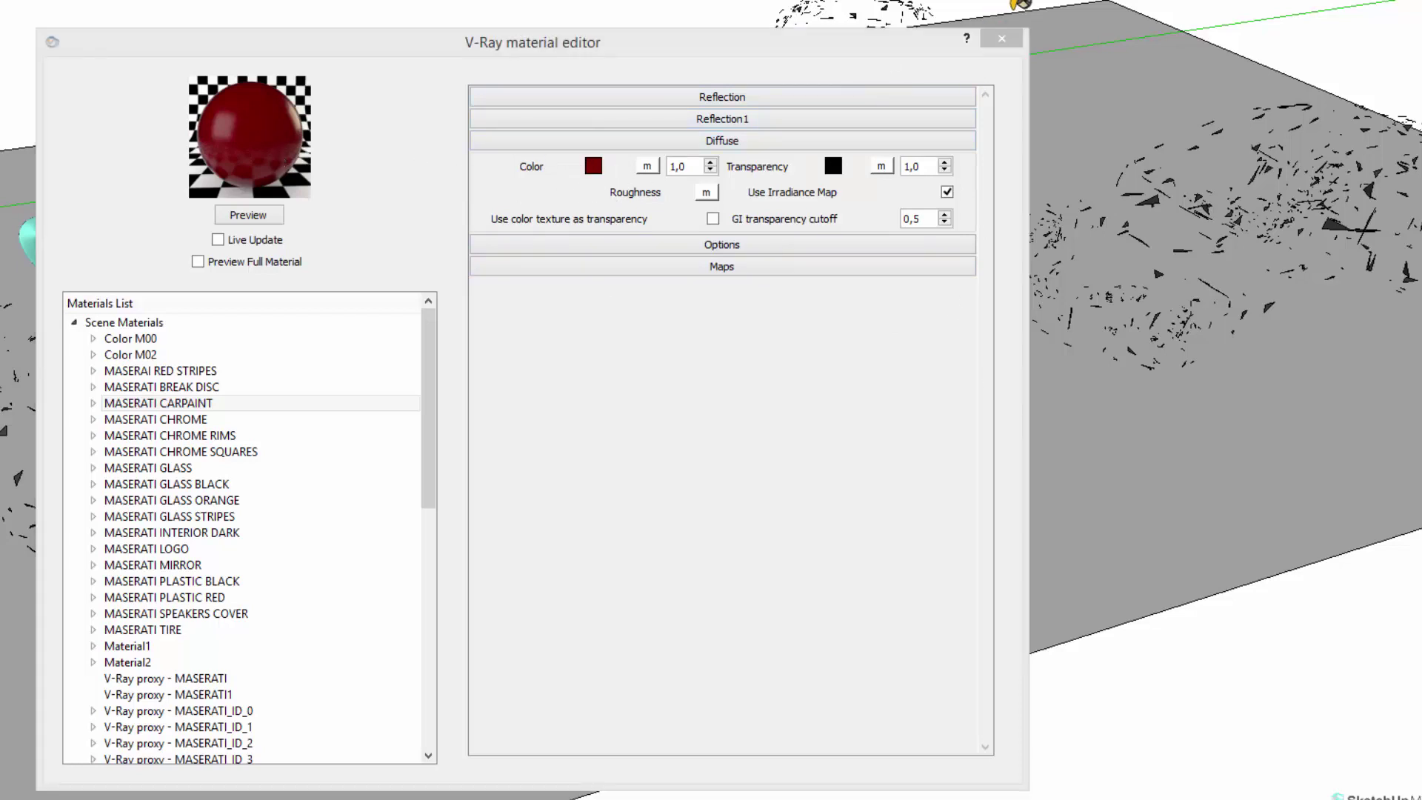
# - Close the material editor and render the car proxies in V-Ray from a slightly shifted view
pyautogui.click(1002, 41)
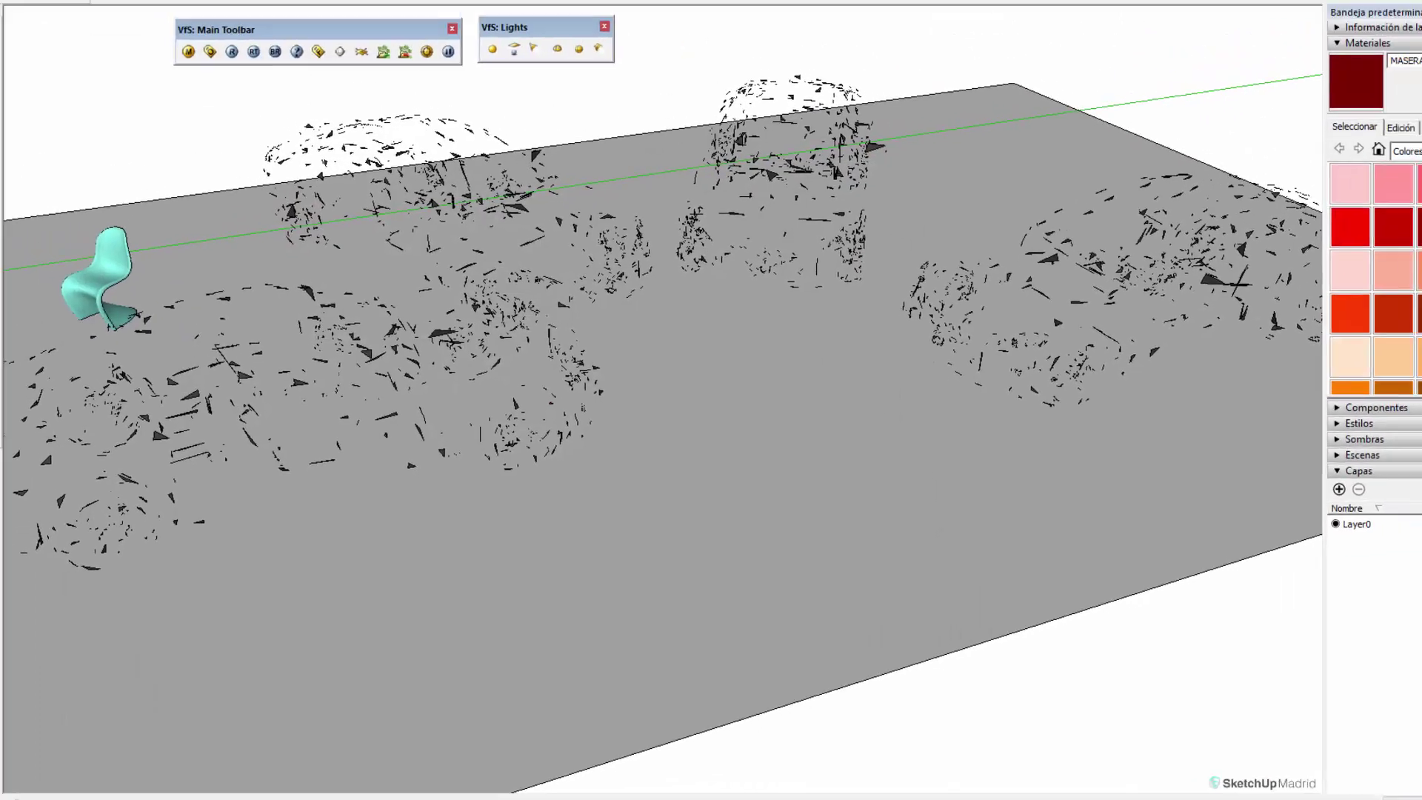
pyautogui.click(11, 104)
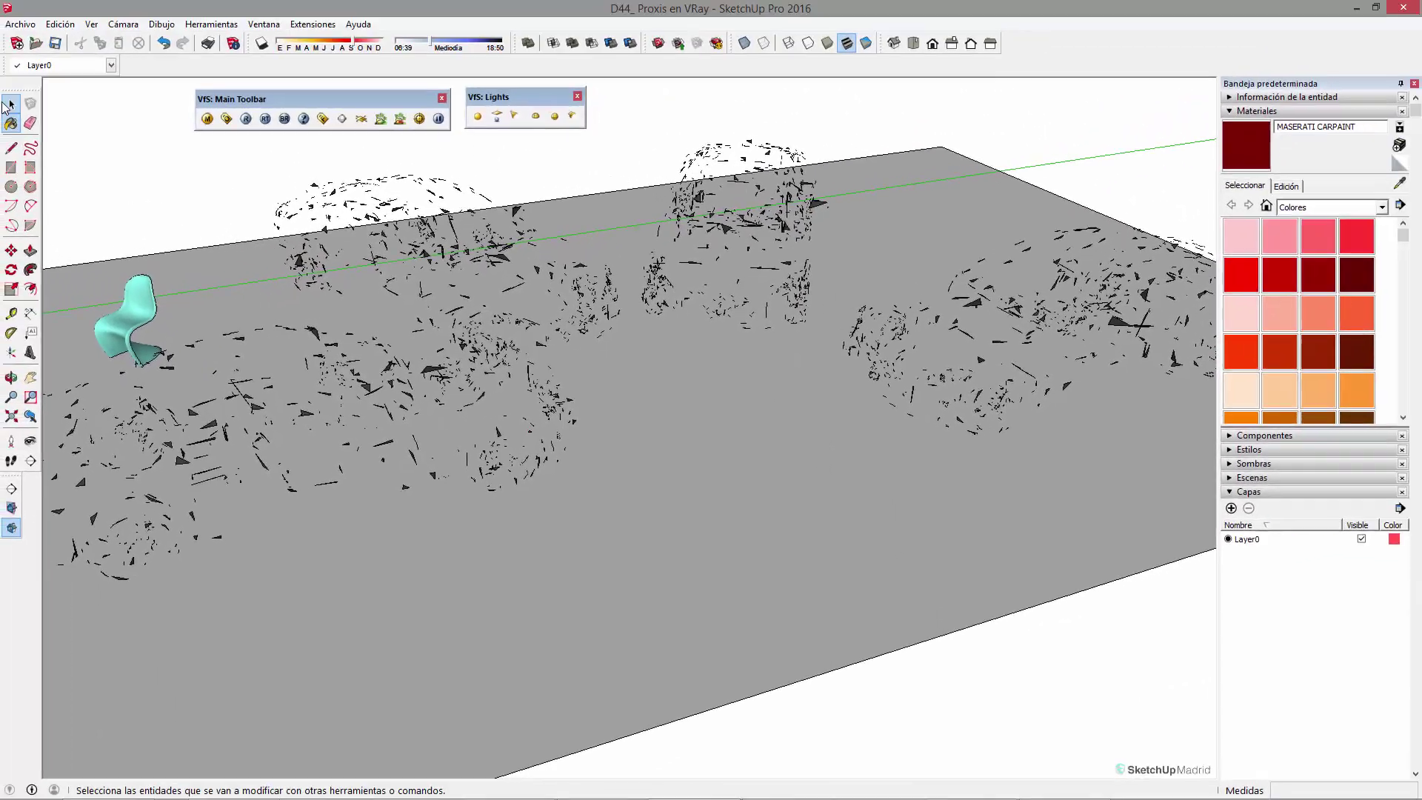
pyautogui.moveTo(544, 315)
pyautogui.mouseDown(button='middle')
pyautogui.moveTo(596, 325)
pyautogui.moveTo(574, 281)
pyautogui.mouseUp(button='middle')
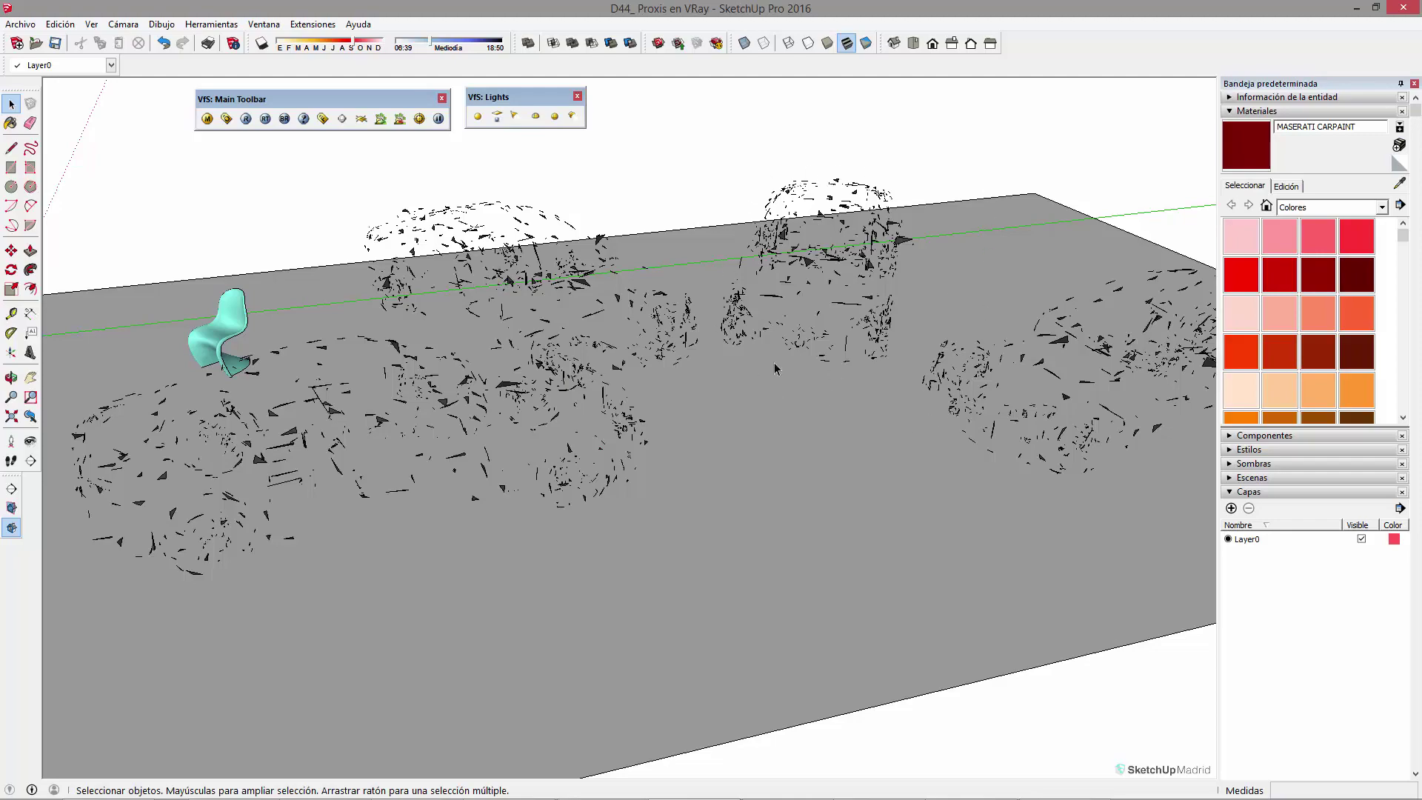
pyautogui.click(246, 119)
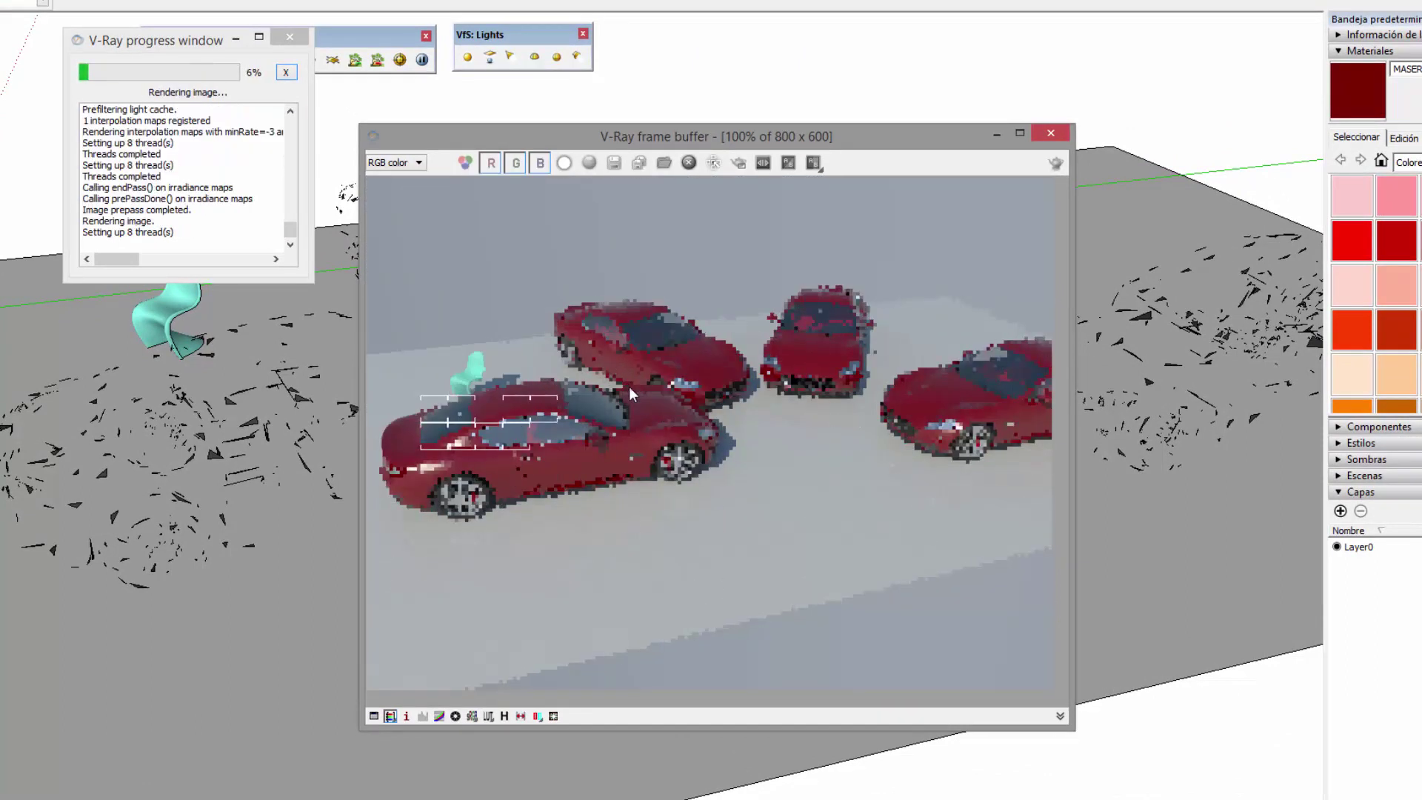
pyautogui.moveTo(785, 136); pyautogui.dragTo(797, 90)
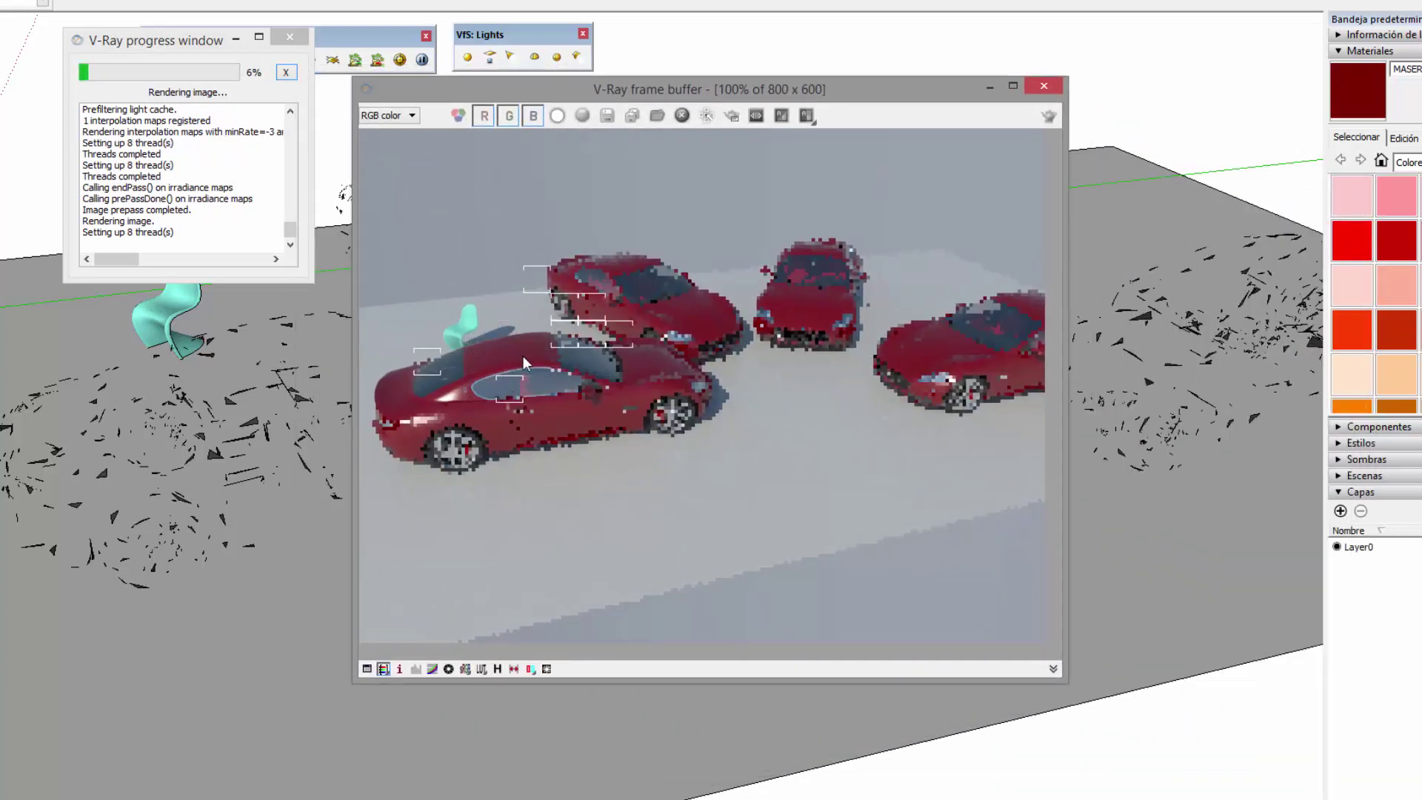
# - Stop the render of the cars and close the V-Ray frame buffer and progress windows
pyautogui.click(1190, 383)
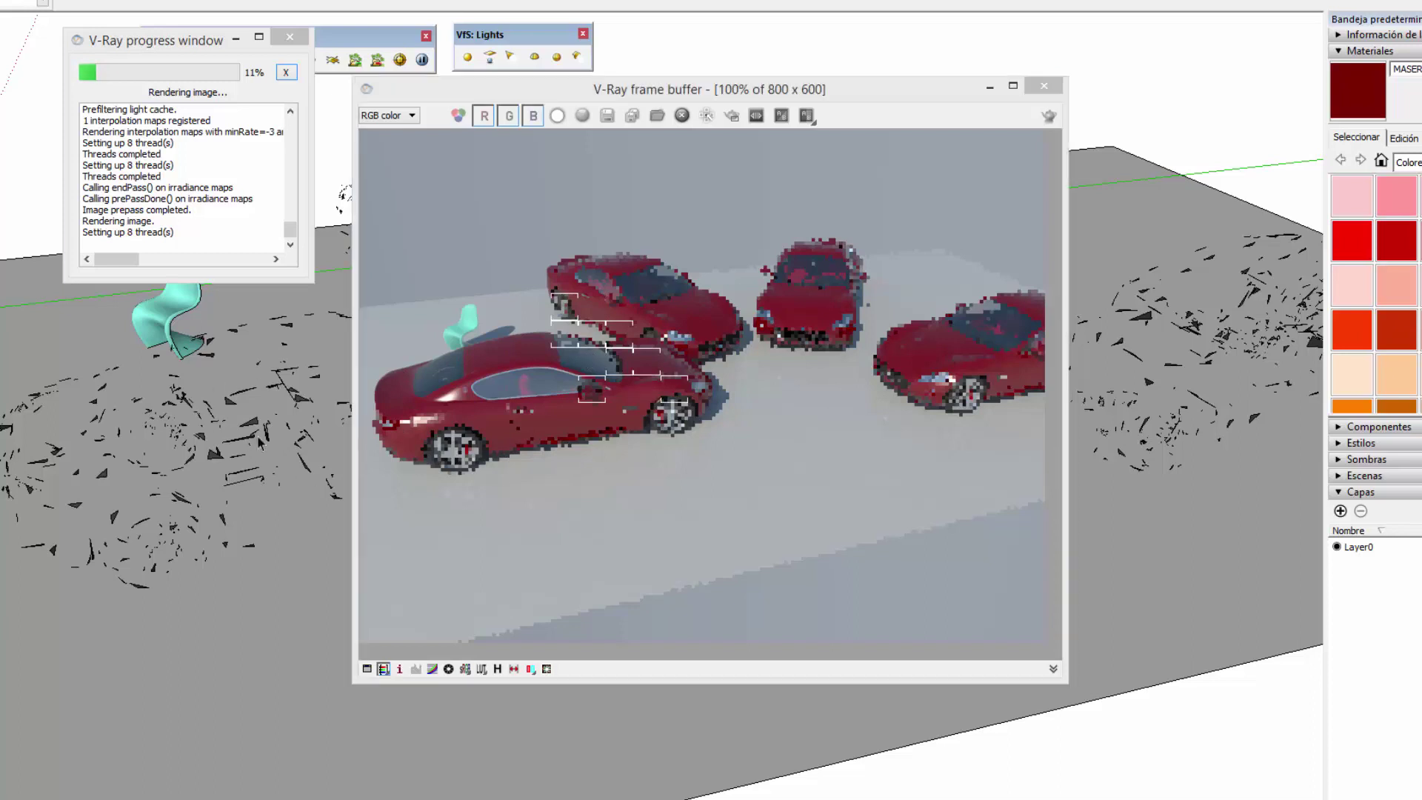
pyautogui.moveTo(229, 438); pyautogui.dragTo(198, 474, button='middle')
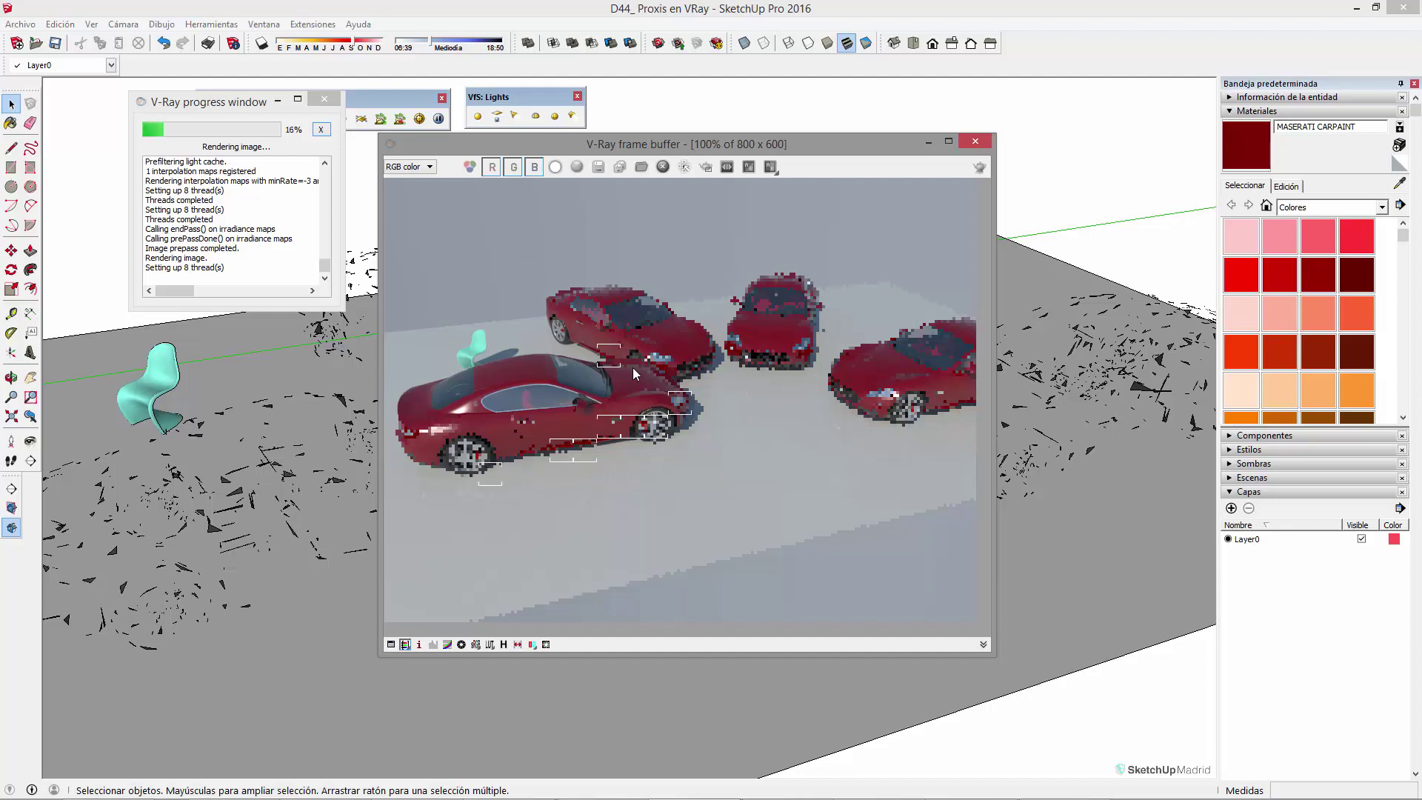
pyautogui.moveTo(225, 105); pyautogui.dragTo(212, 180)
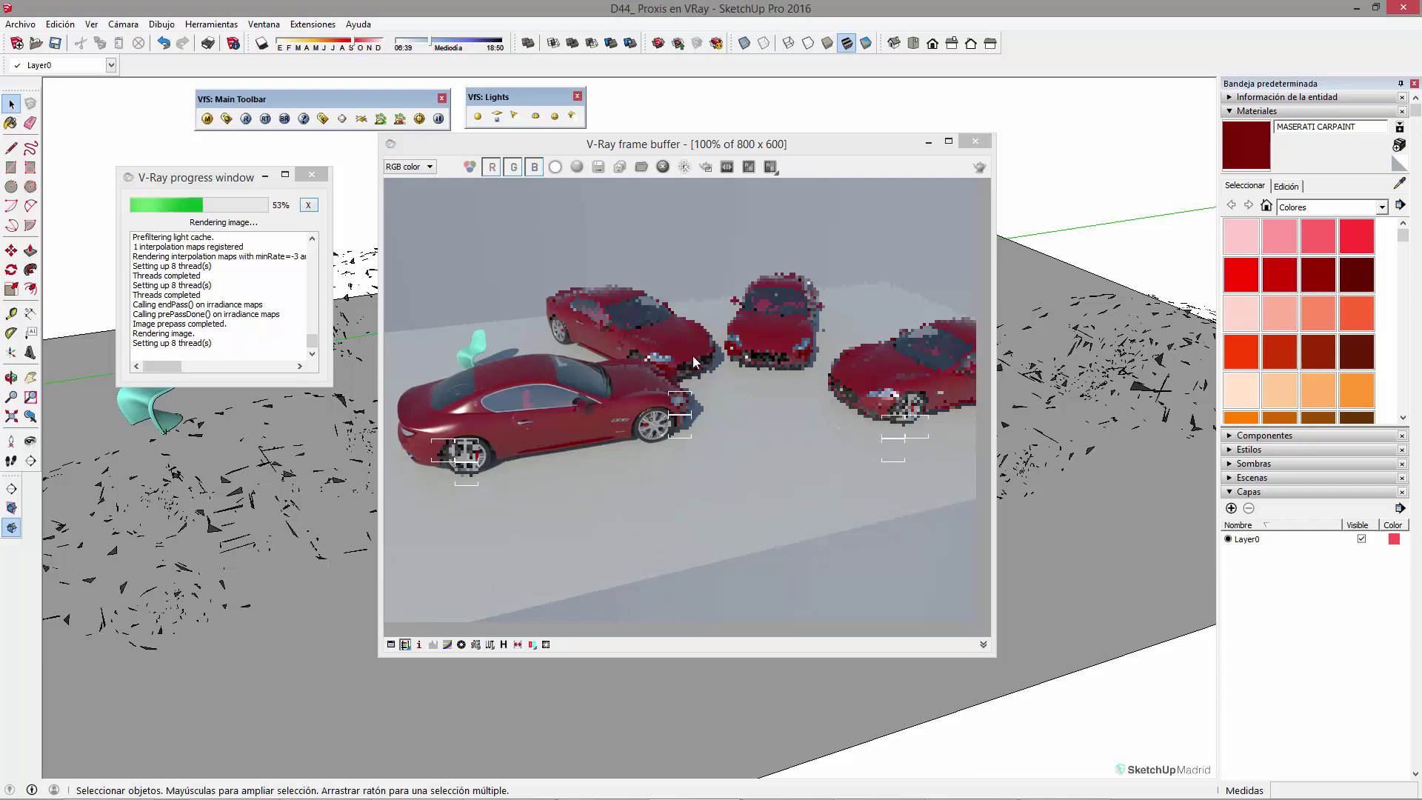
pyautogui.click(974, 141)
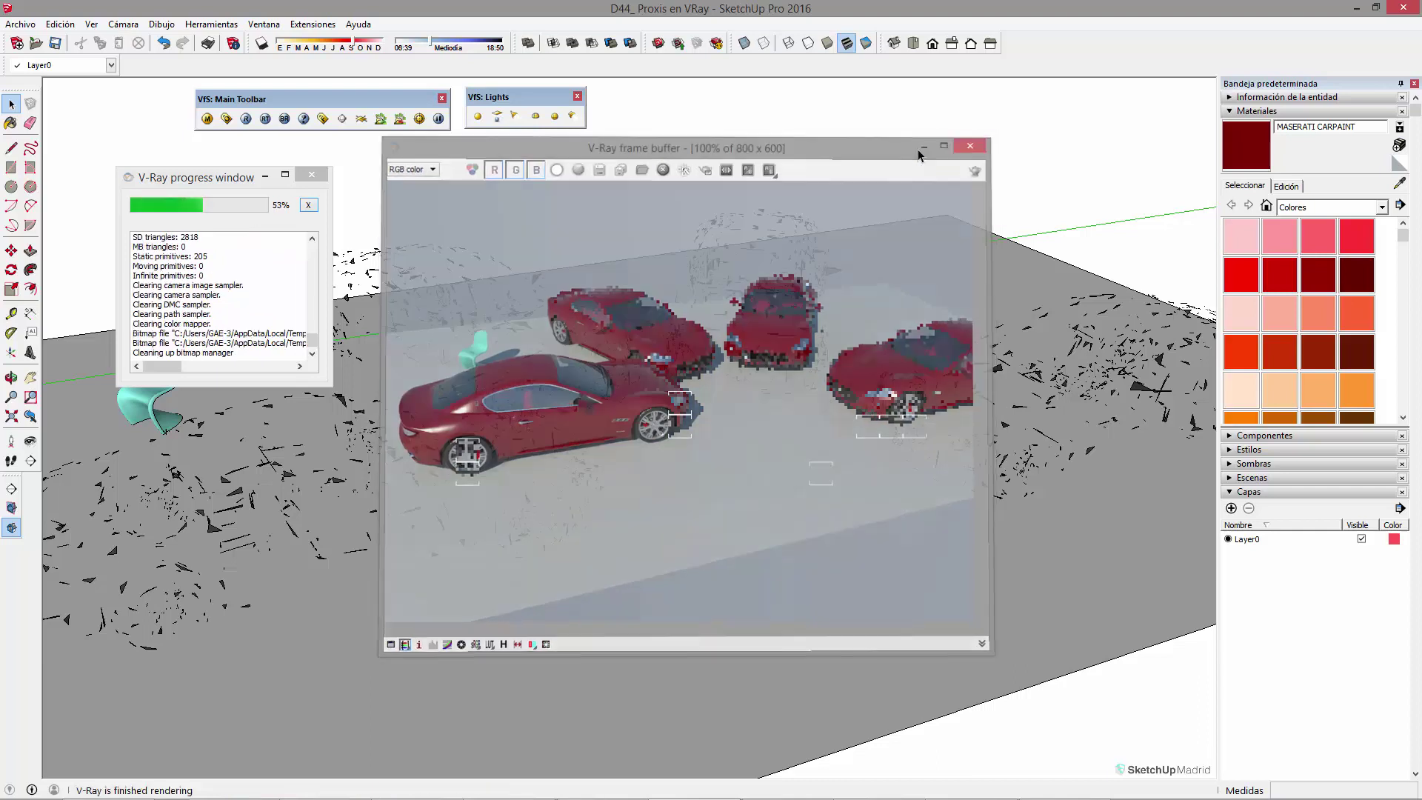
pyautogui.click(318, 175)
# - Import palm 2.vrmesh from the PALMERA PROXI folder as a V-Ray proxy and place it on the ground plane beside the cars
pyautogui.scroll(-3, 922, 428)
pyautogui.keyDown('shift'); pyautogui.moveTo(934, 430); pyautogui.dragTo(603, 407, button='middle'); pyautogui.keyUp('shift')
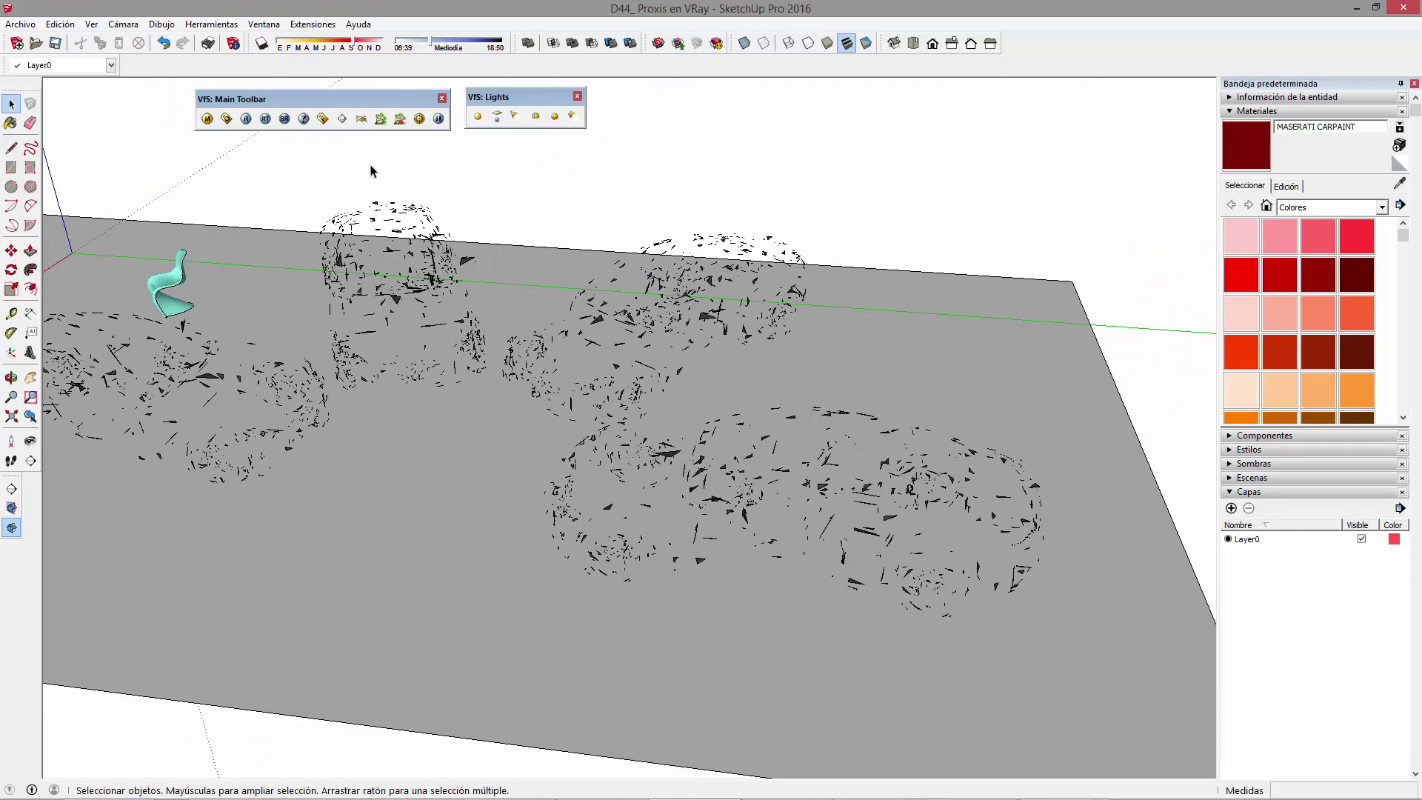
pyautogui.click(399, 120)
pyautogui.doubleClick(459, 330)
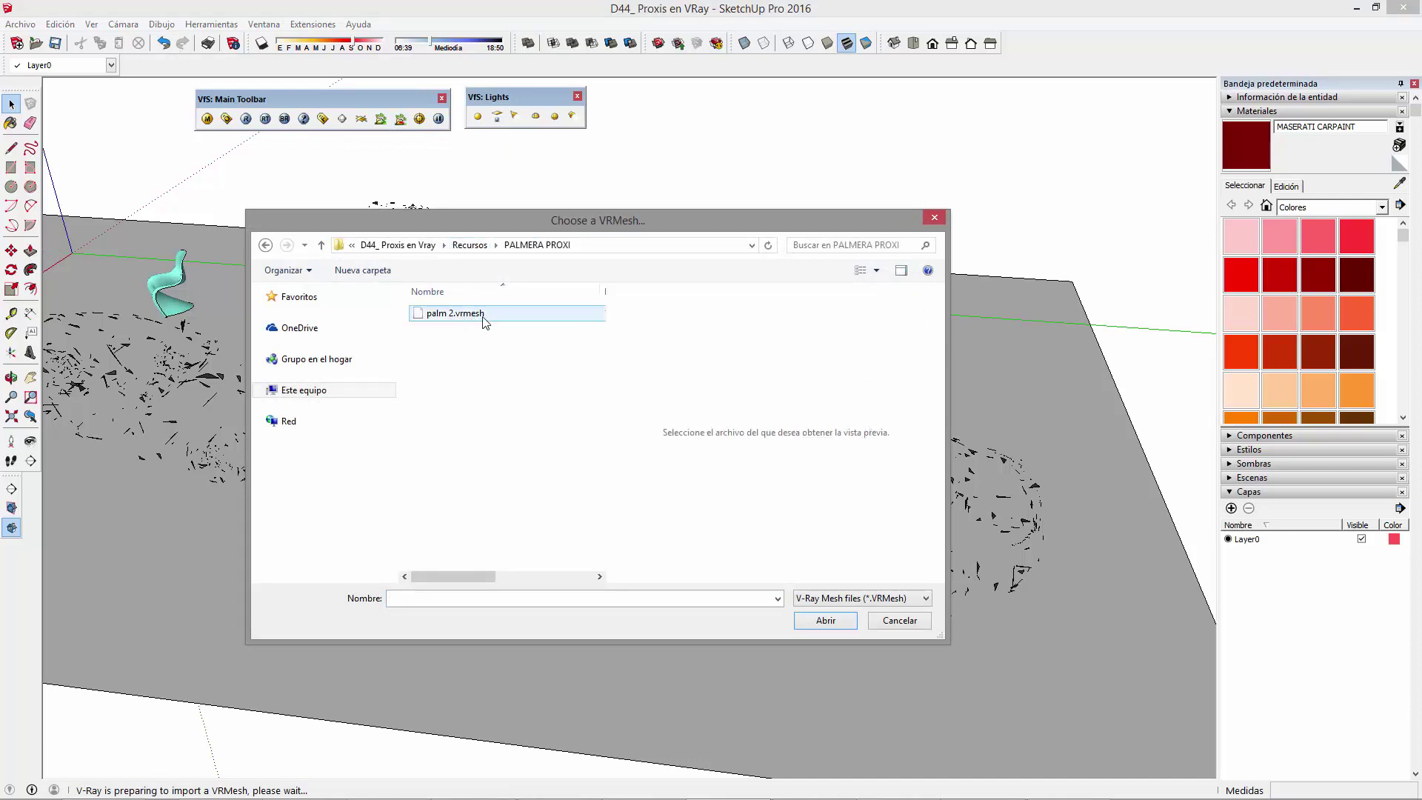
pyautogui.click(468, 315)
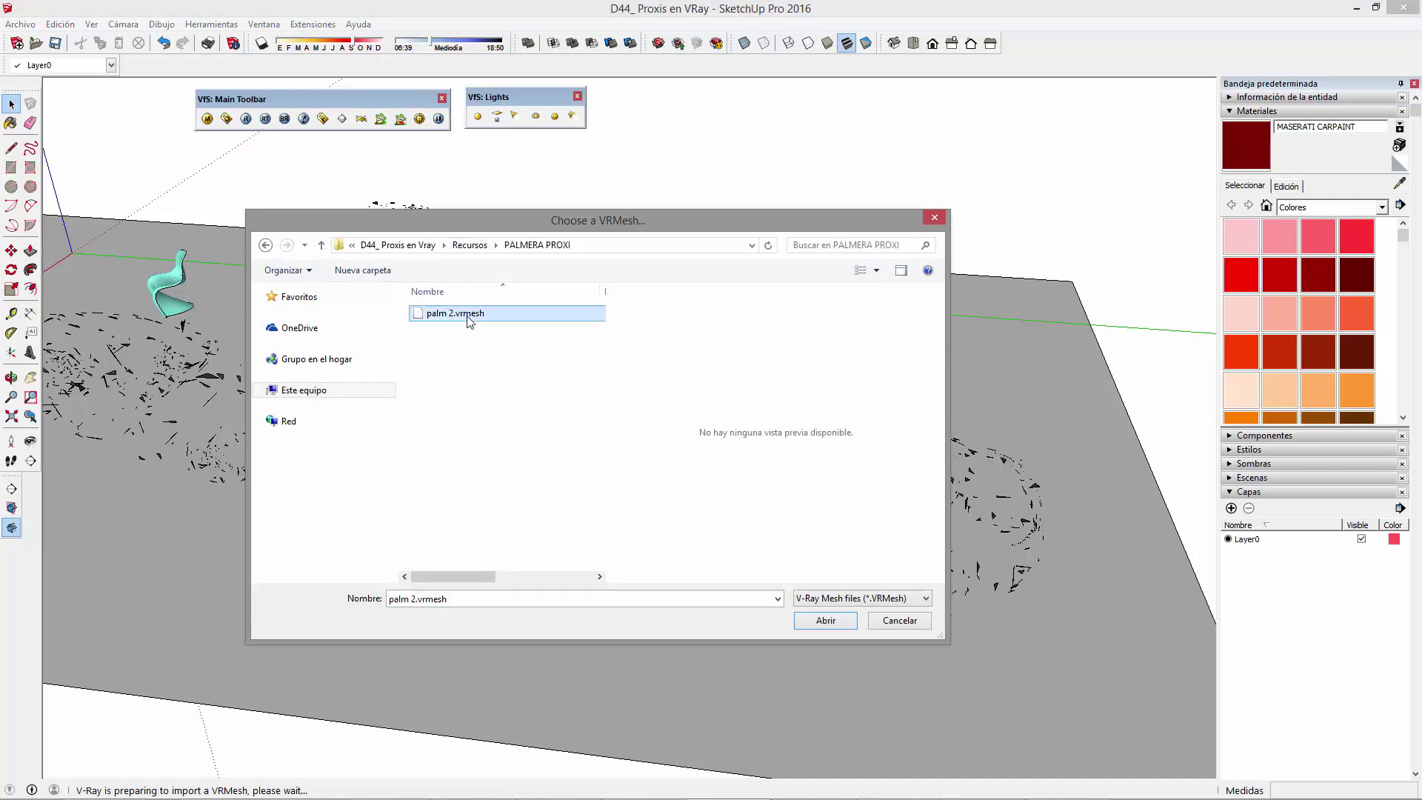
pyautogui.click(819, 620)
pyautogui.click(849, 320)
pyautogui.click(1116, 459)
# - Copy the palm proxy to the opposite end of the ground plane so the two palms flank the cars
pyautogui.scroll(-1, 976, 391)
pyautogui.moveTo(974, 390); pyautogui.dragTo(885, 374, button='middle')
pyautogui.press('space')
pyautogui.click(1044, 298)
pyautogui.moveTo(1044, 298); pyautogui.dragTo(779, 383, button='middle')
pyautogui.click(780, 382)
pyautogui.scroll(-2, 781, 386)
pyautogui.press('m')
pyautogui.press('ctrl')
pyautogui.click(781, 387)
pyautogui.keyDown('shift'); pyautogui.moveTo(613, 376); pyautogui.dragTo(830, 294, button='middle'); pyautogui.keyUp('shift')
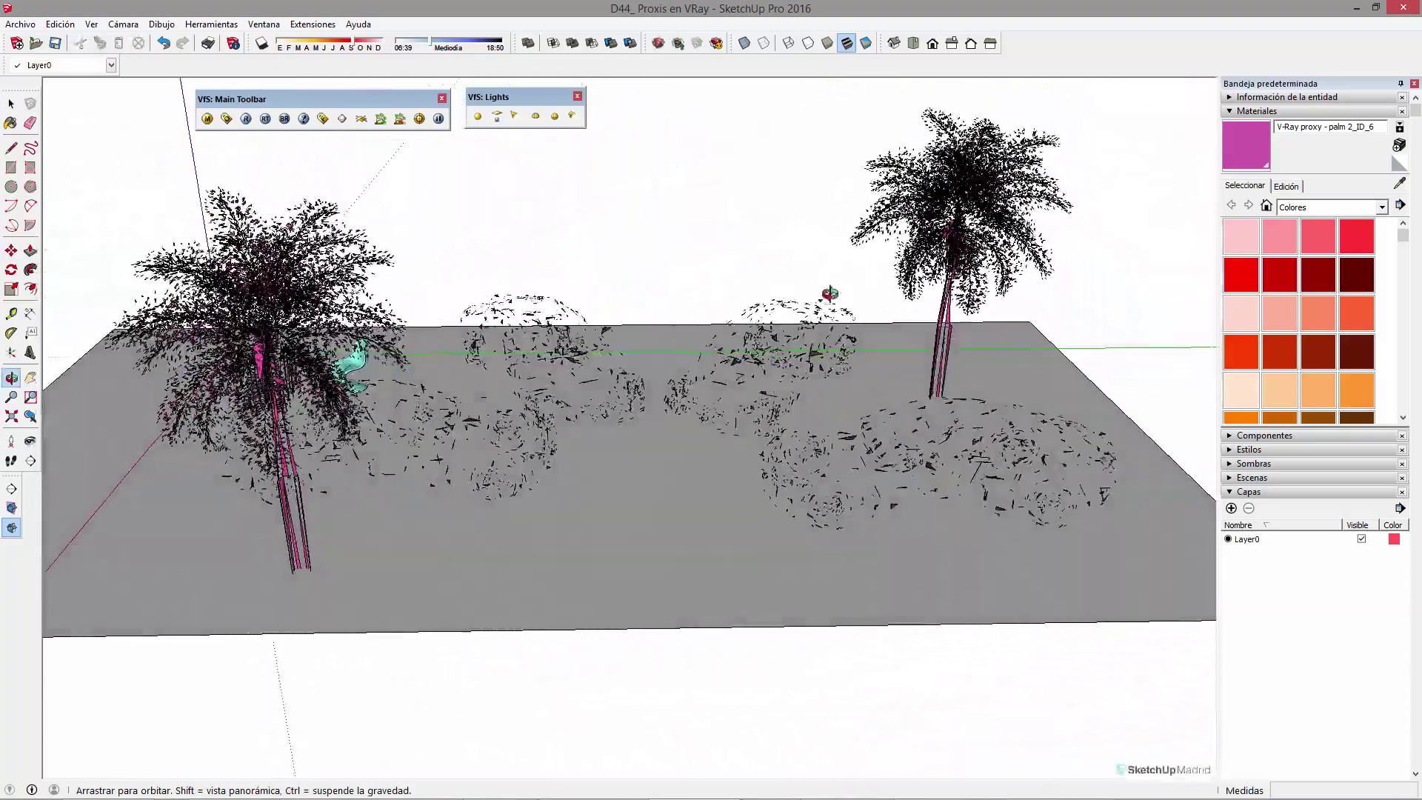
# - Render the cars and palms in V-Ray from a closer view, then close the frame buffer
pyautogui.scroll(4, 830, 294)
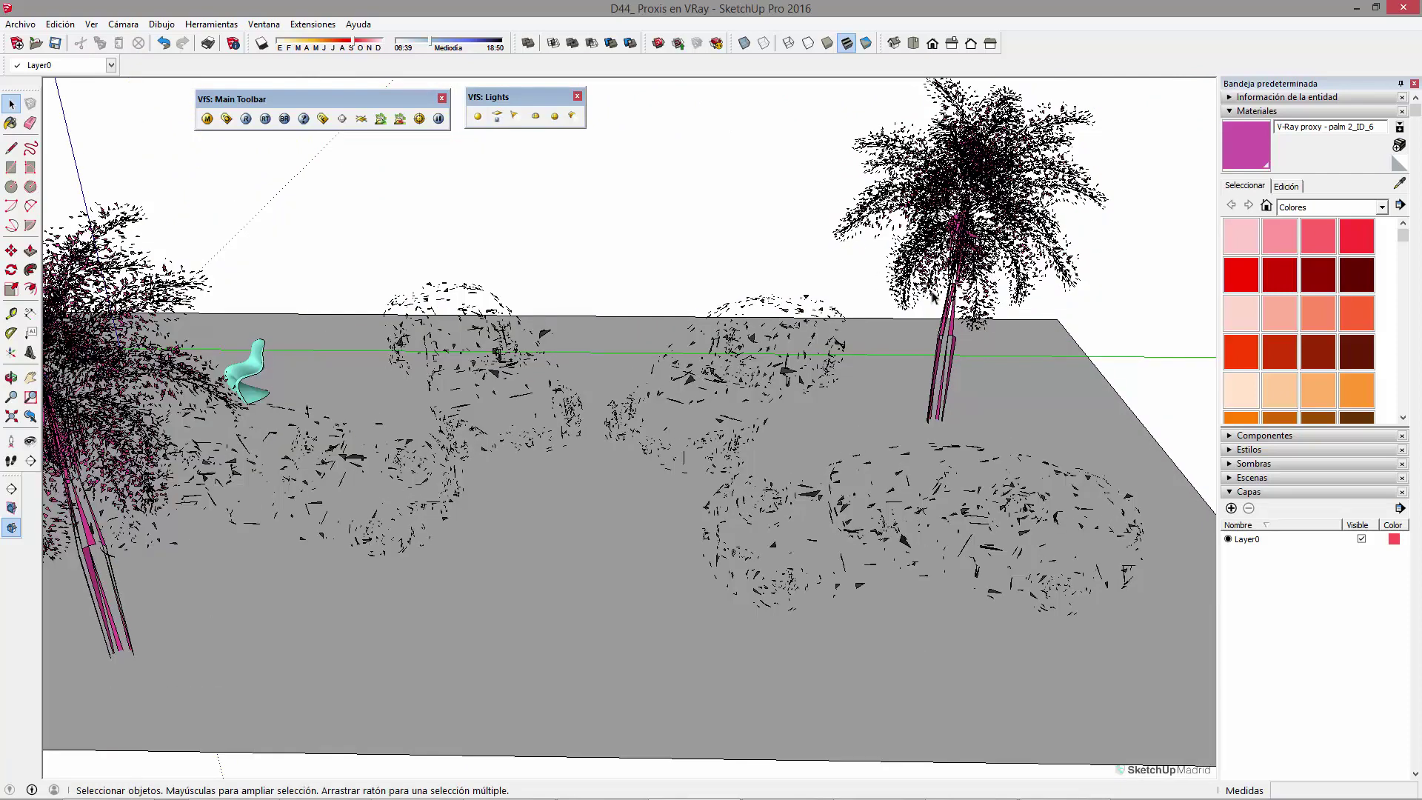
pyautogui.keyDown('shift'); pyautogui.moveTo(779, 359); pyautogui.dragTo(854, 343, button='middle'); pyautogui.keyUp('shift')
pyautogui.click(245, 119)
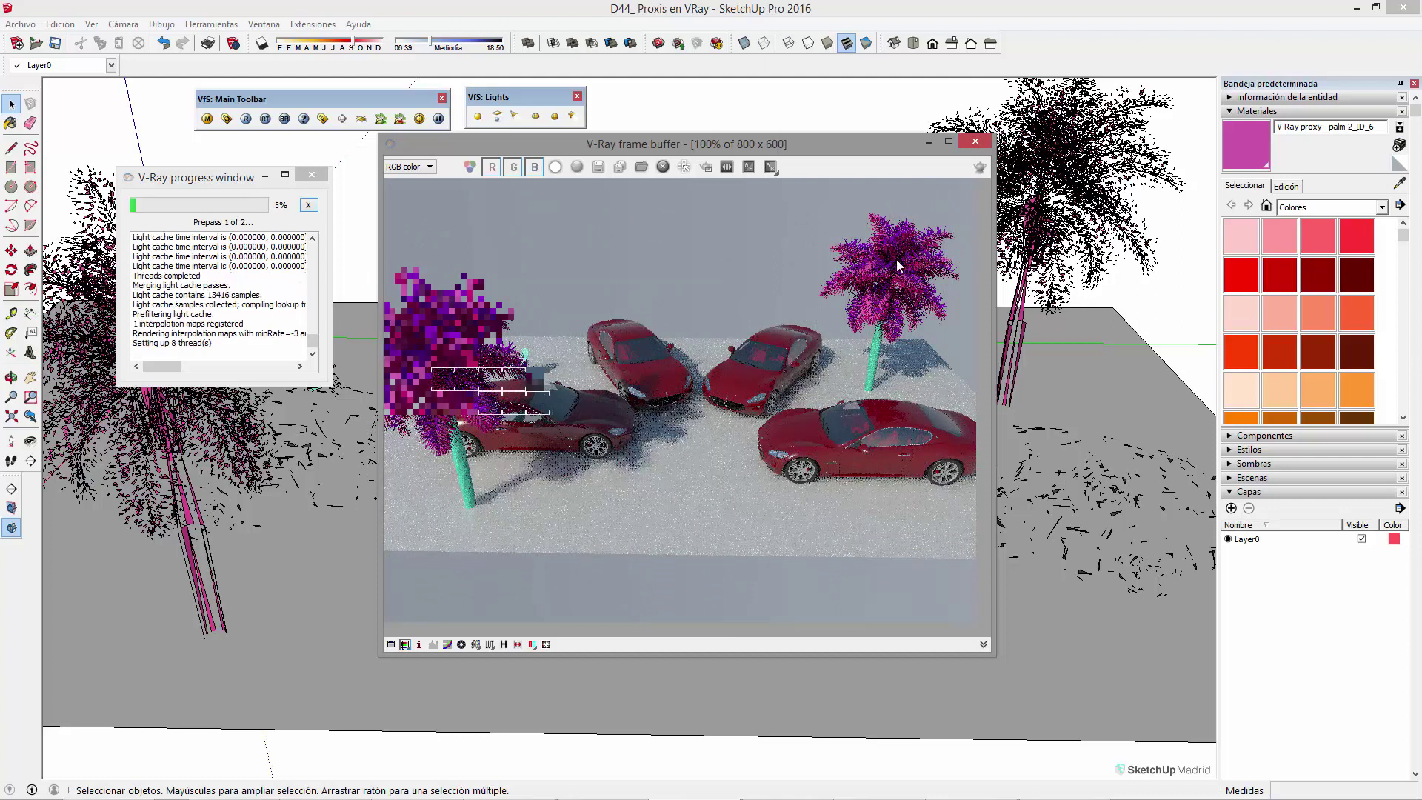
pyautogui.moveTo(822, 152); pyautogui.dragTo(781, 169)
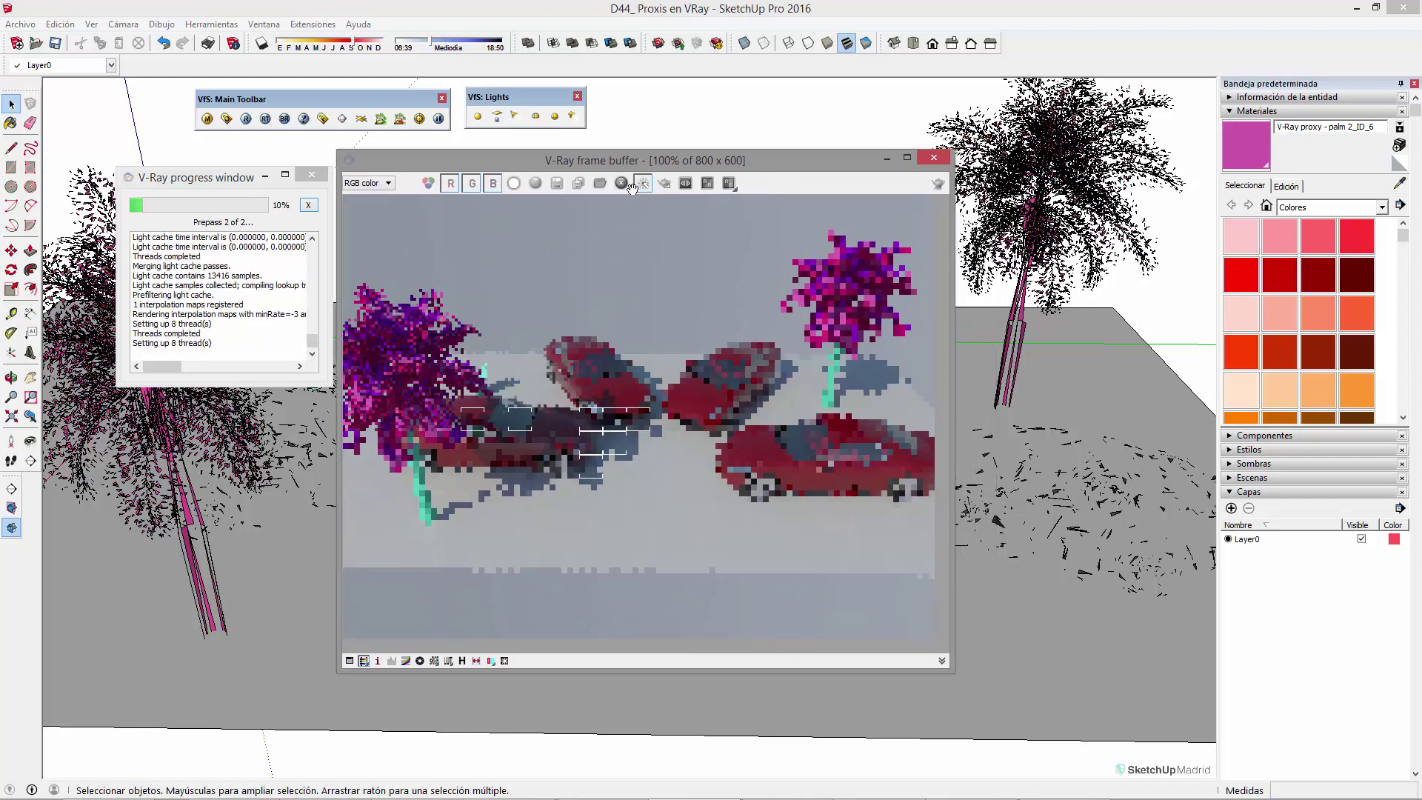
pyautogui.click(944, 157)
# - Sample the palm's material, open the V-Ray material editor and enlarge it to show the full material names
pyautogui.click(1398, 183)
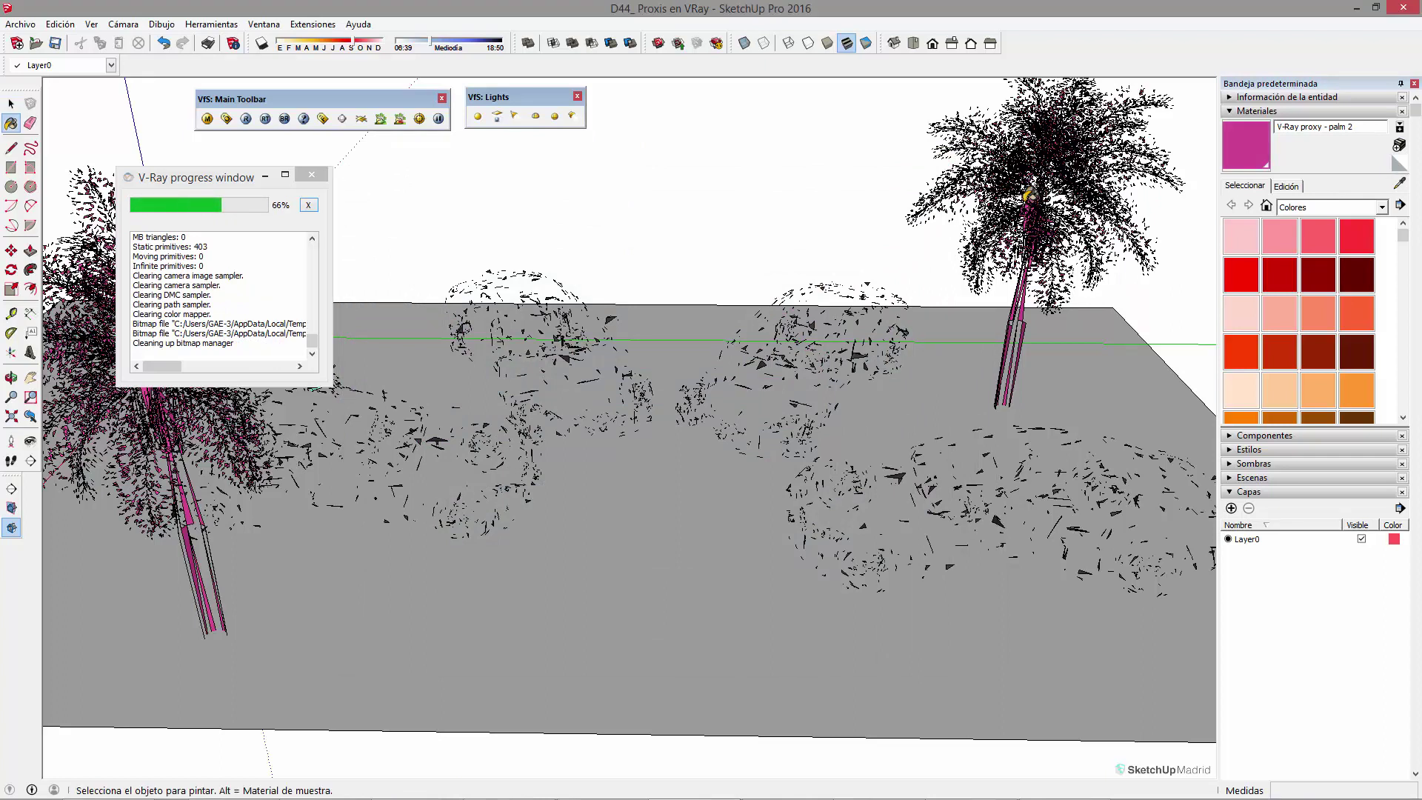
pyautogui.click(227, 119)
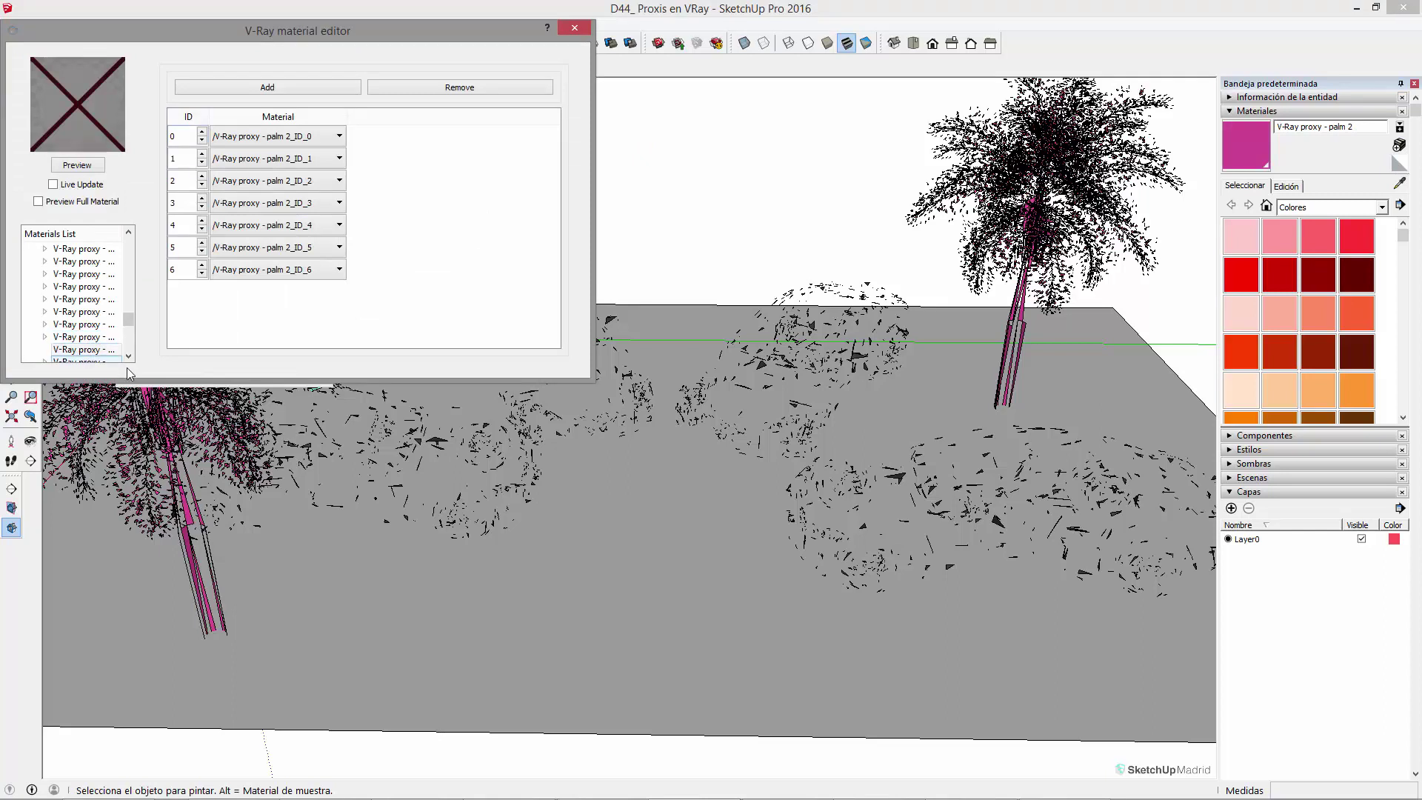
pyautogui.moveTo(136, 378); pyautogui.dragTo(145, 506)
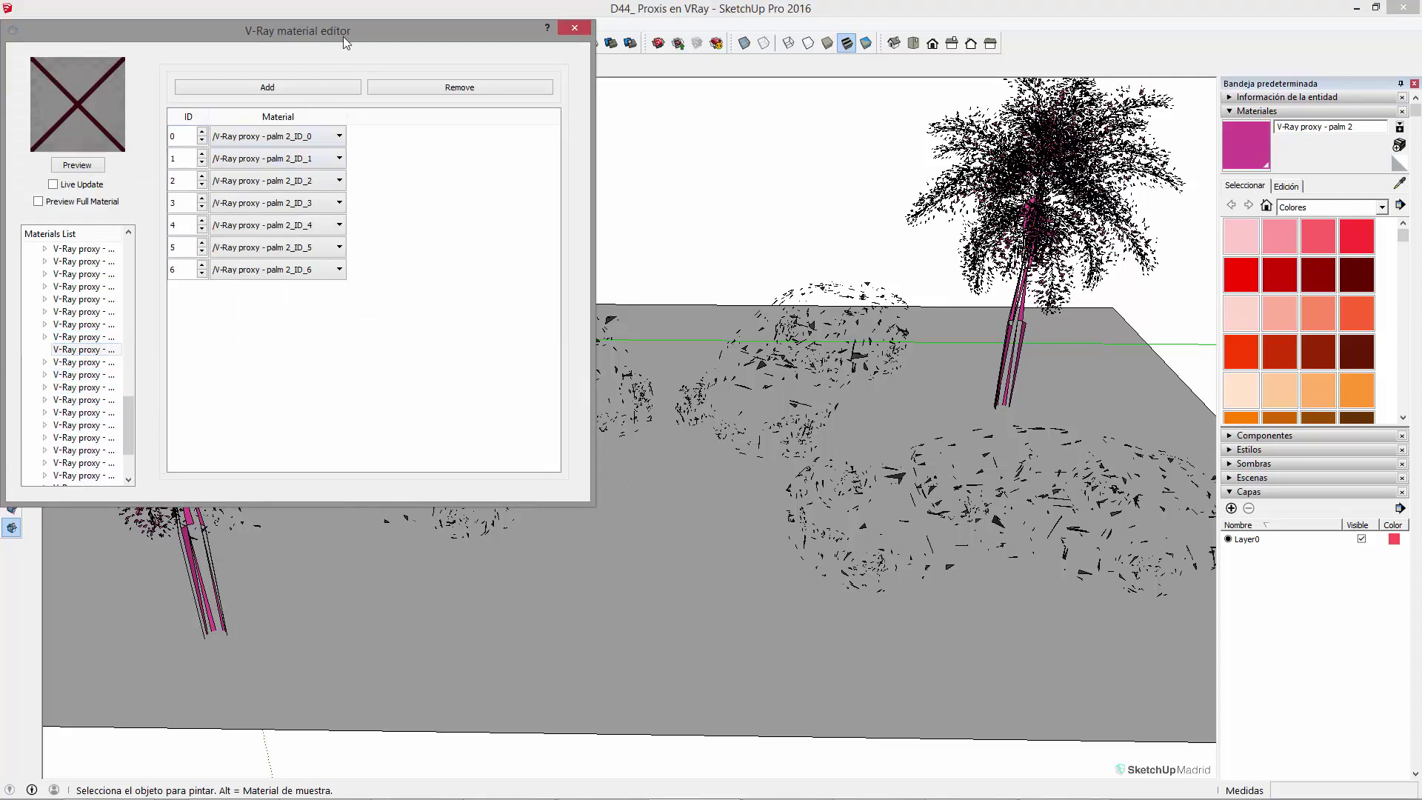
pyautogui.moveTo(344, 37); pyautogui.dragTo(482, 118)
pyautogui.moveTo(727, 587); pyautogui.dragTo(887, 648)
# - Import V-Ray proxy - palm 2.vrmesh.vismat from the PALMERA PROXI folder into the V-Ray proxy - palm 2 material and close the material editor
pyautogui.click(235, 431)
pyautogui.rightClick(235, 434)
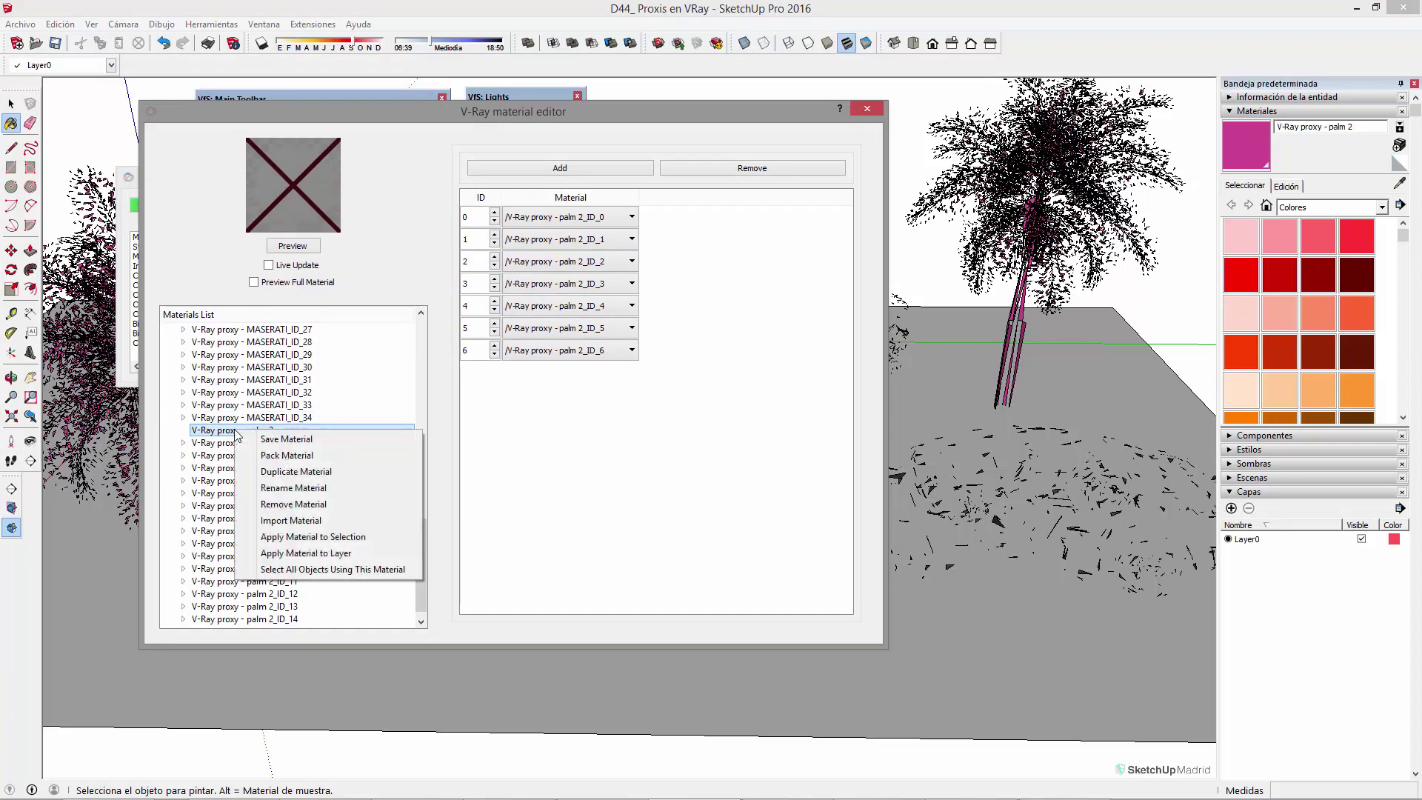
pyautogui.click(311, 522)
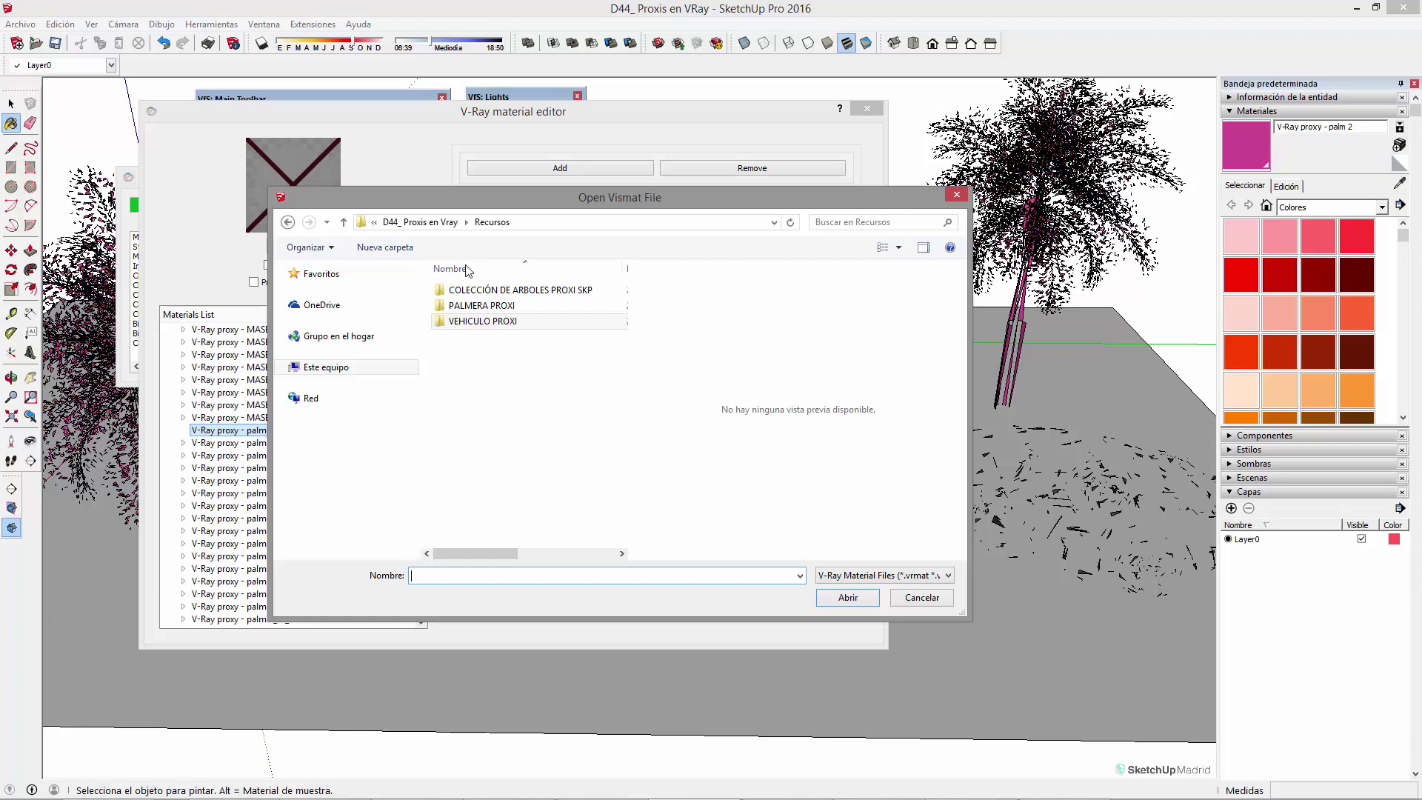
pyautogui.doubleClick(482, 306)
pyautogui.click(509, 293)
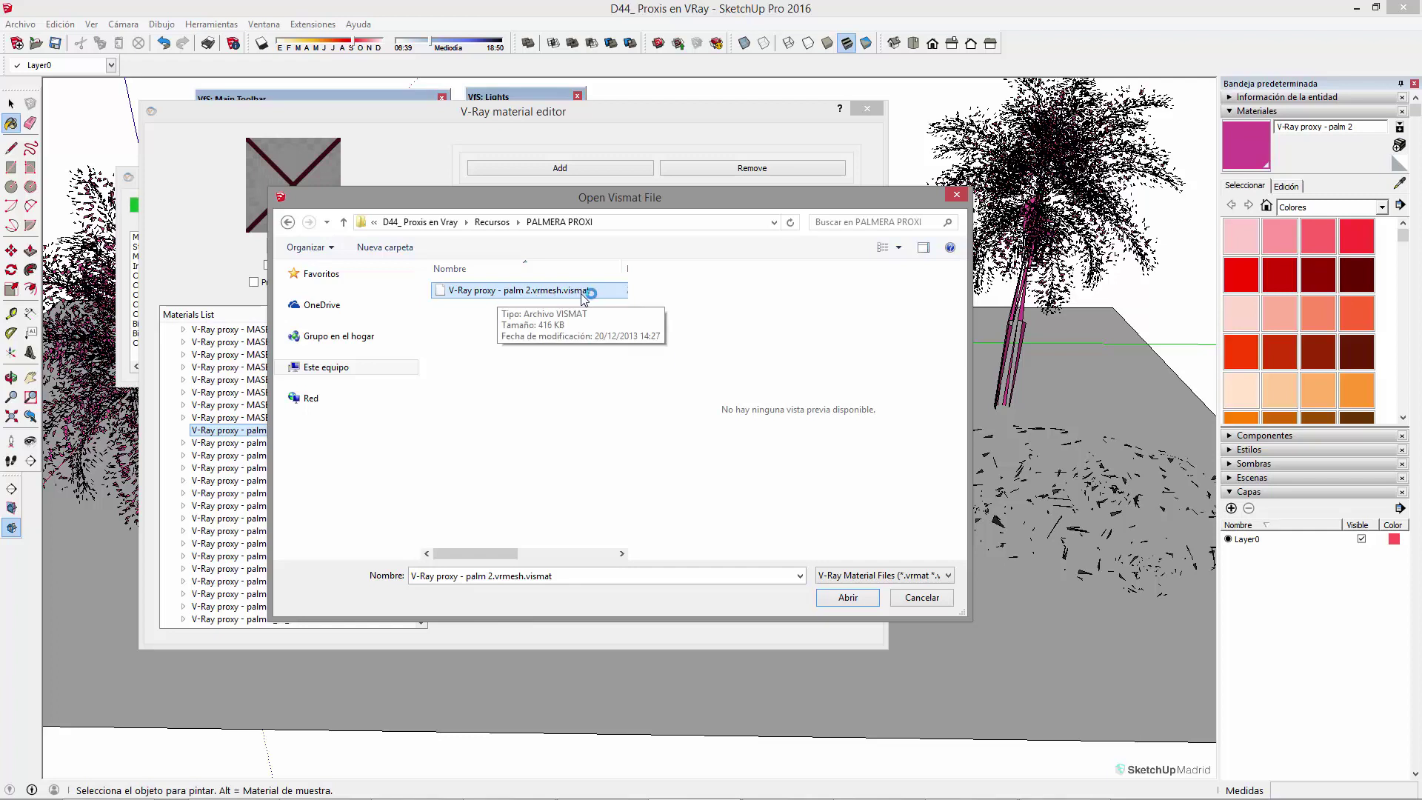
pyautogui.click(847, 597)
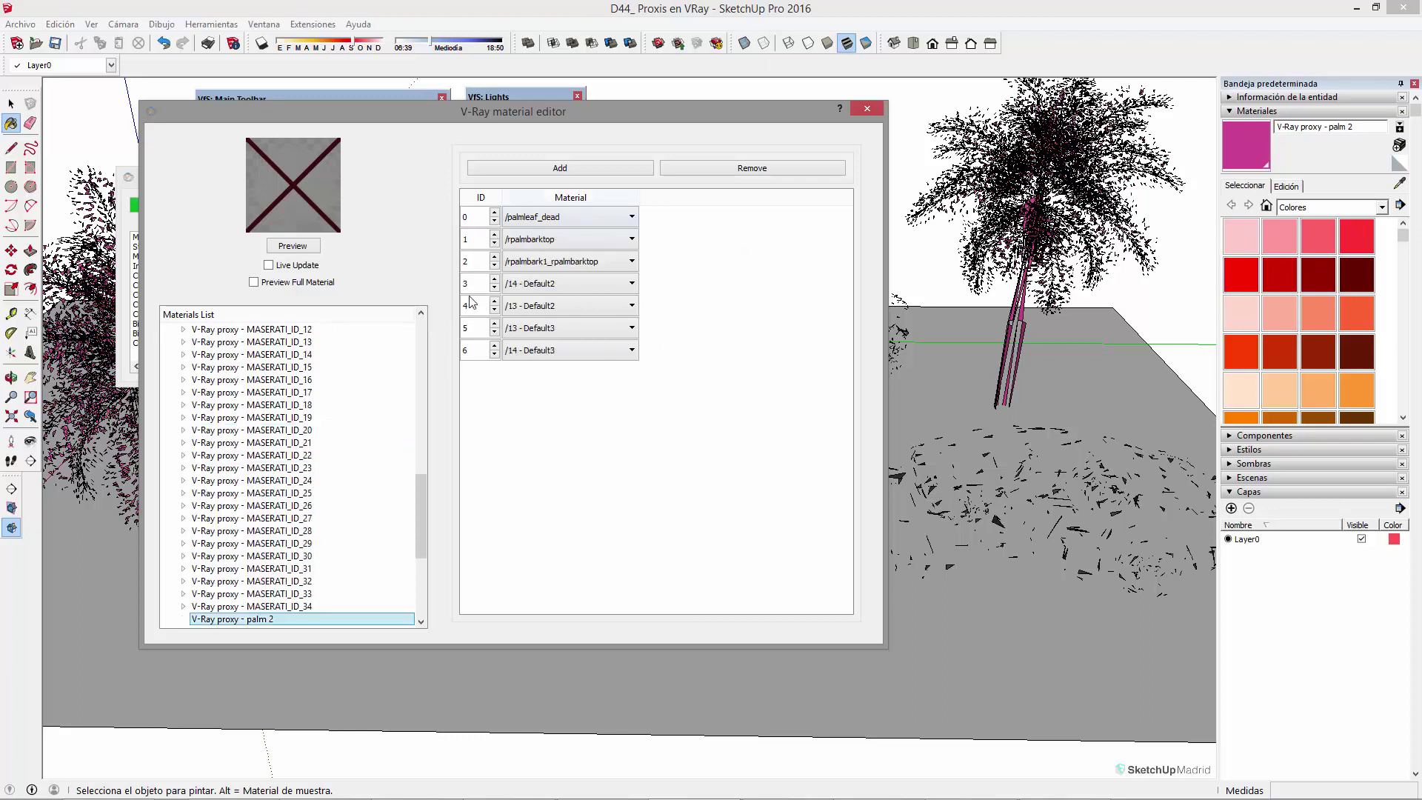
pyautogui.click(867, 108)
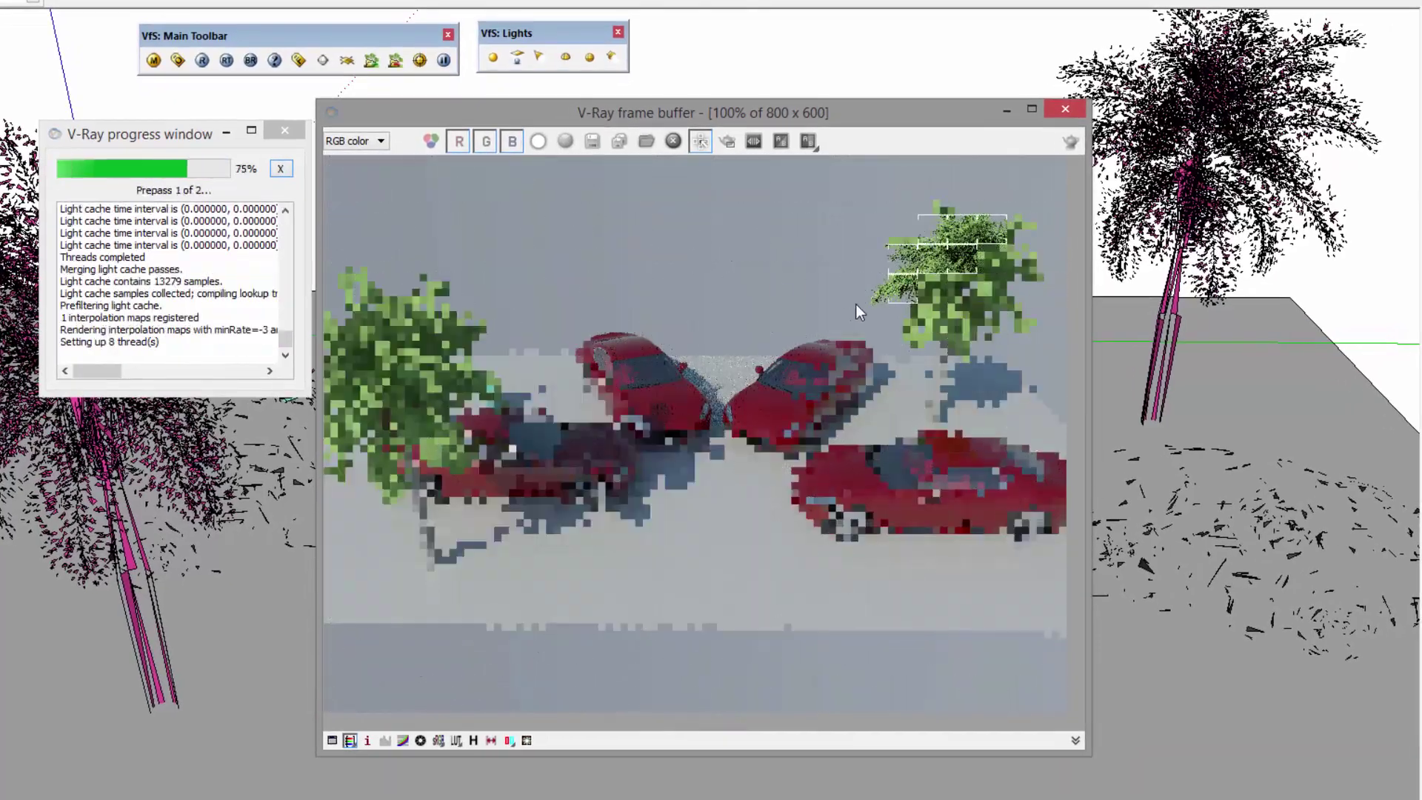
# - Minimize the V-Ray frame buffer and progress windows while the palm scene renders
pyautogui.moveTo(1158, 402)
pyautogui.mouseDown(button='middle')
pyautogui.moveTo(1093, 300)
pyautogui.moveTo(1281, 308)
pyautogui.moveTo(1298, 500)
pyautogui.mouseUp(button='middle')
pyautogui.scroll(3, 1297, 500)
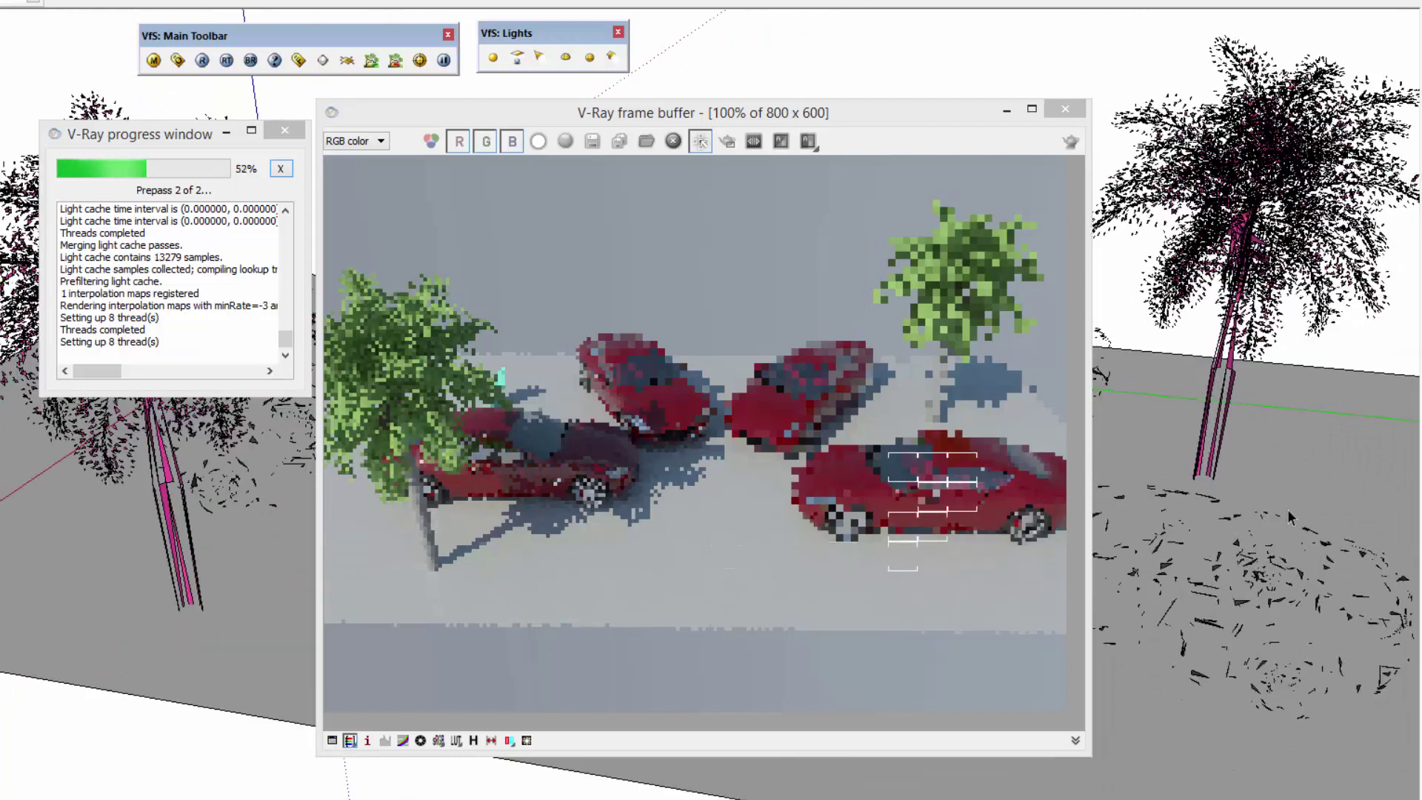
pyautogui.scroll(-1, 1298, 500)
pyautogui.moveTo(1242, 400)
pyautogui.keyDown('shift'); pyautogui.mouseDown(button='middle')
pyautogui.moveTo(1291, 408)
pyautogui.moveTo(1143, 500)
pyautogui.mouseUp(button='middle'); pyautogui.keyUp('shift')
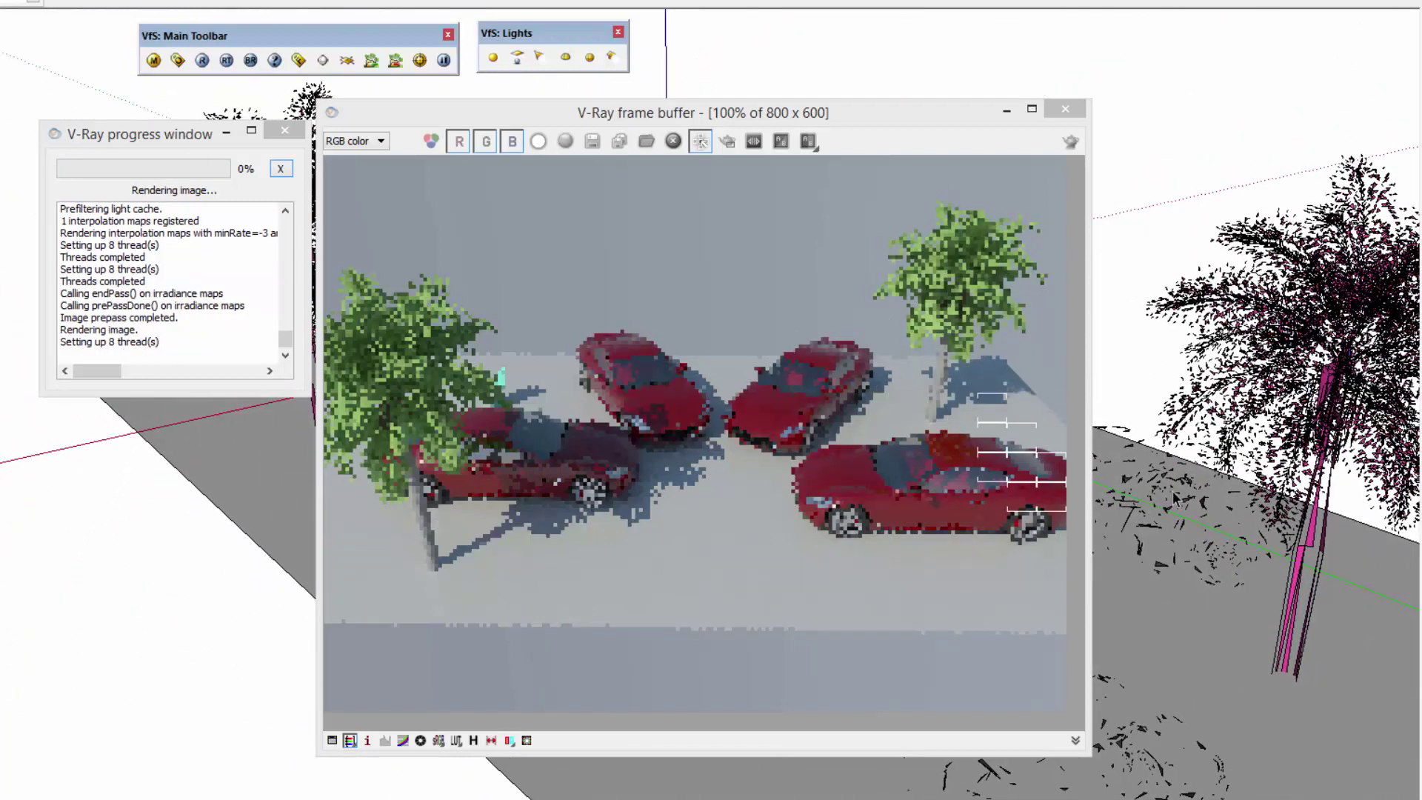
pyautogui.moveTo(872, 118); pyautogui.dragTo(508, 161)
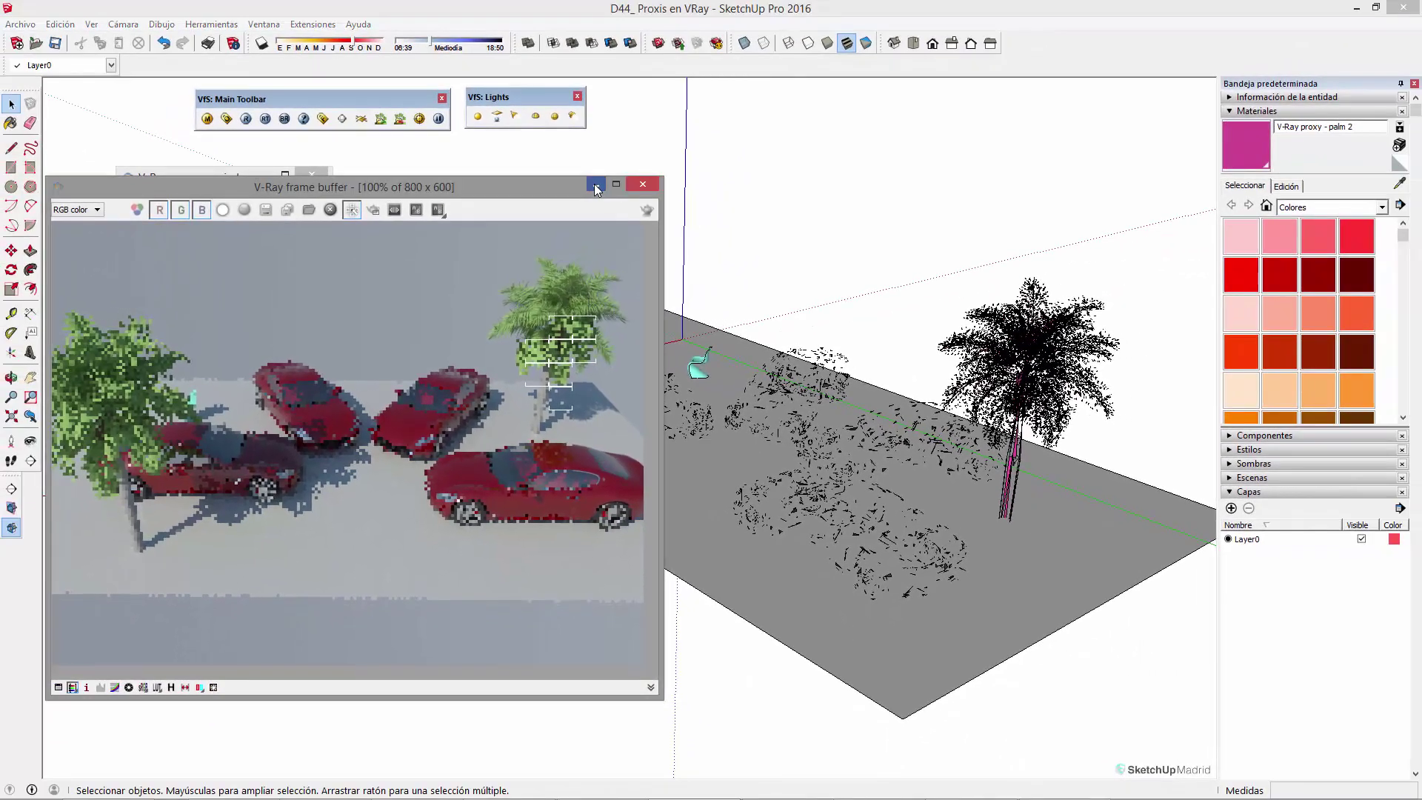
pyautogui.click(595, 185)
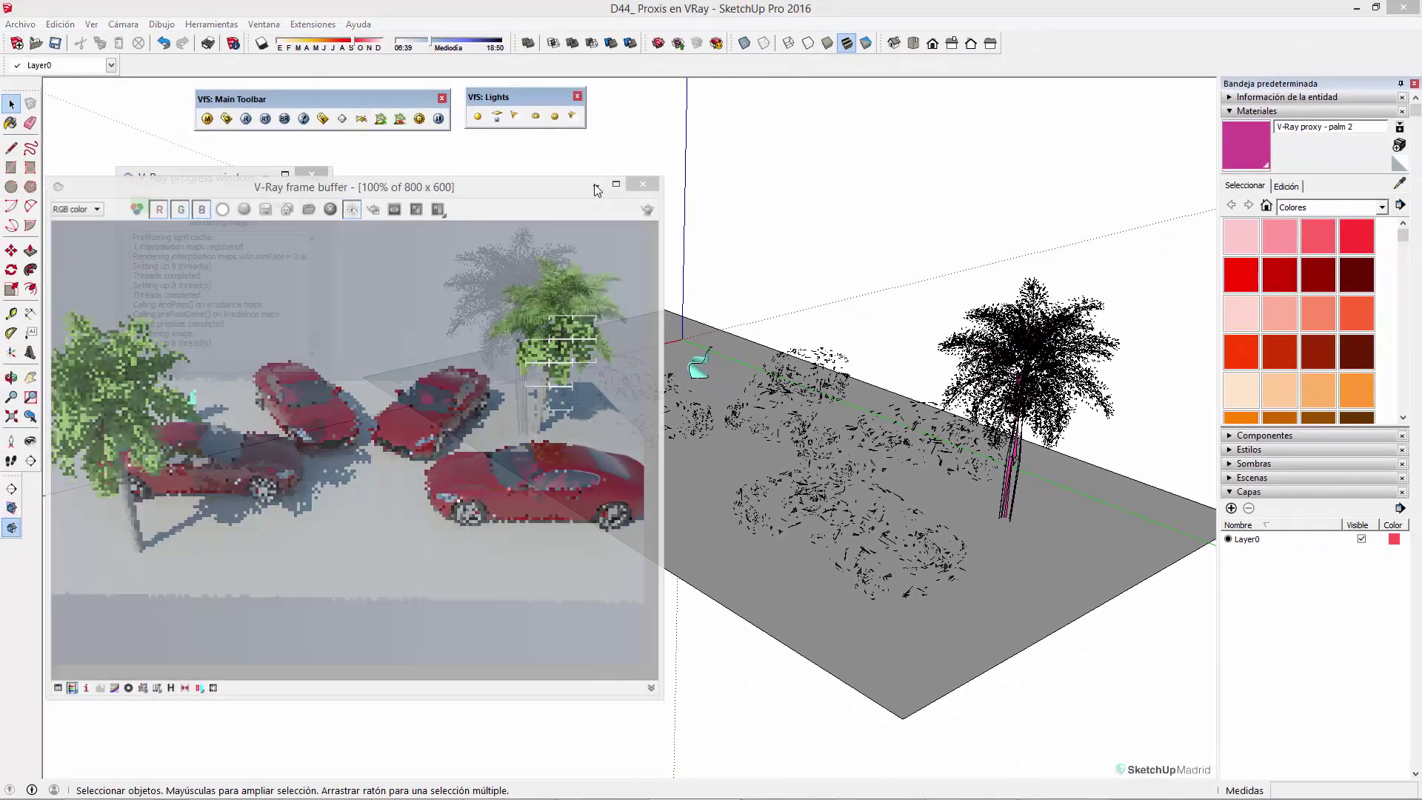
pyautogui.click(265, 179)
# - Copy the foreground car proxy to the empty area beyond the end of the ground plane
pyautogui.moveTo(481, 363); pyautogui.dragTo(967, 387, button='middle')
pyautogui.scroll(1, 932, 450)
pyautogui.scroll(1, 931, 449)
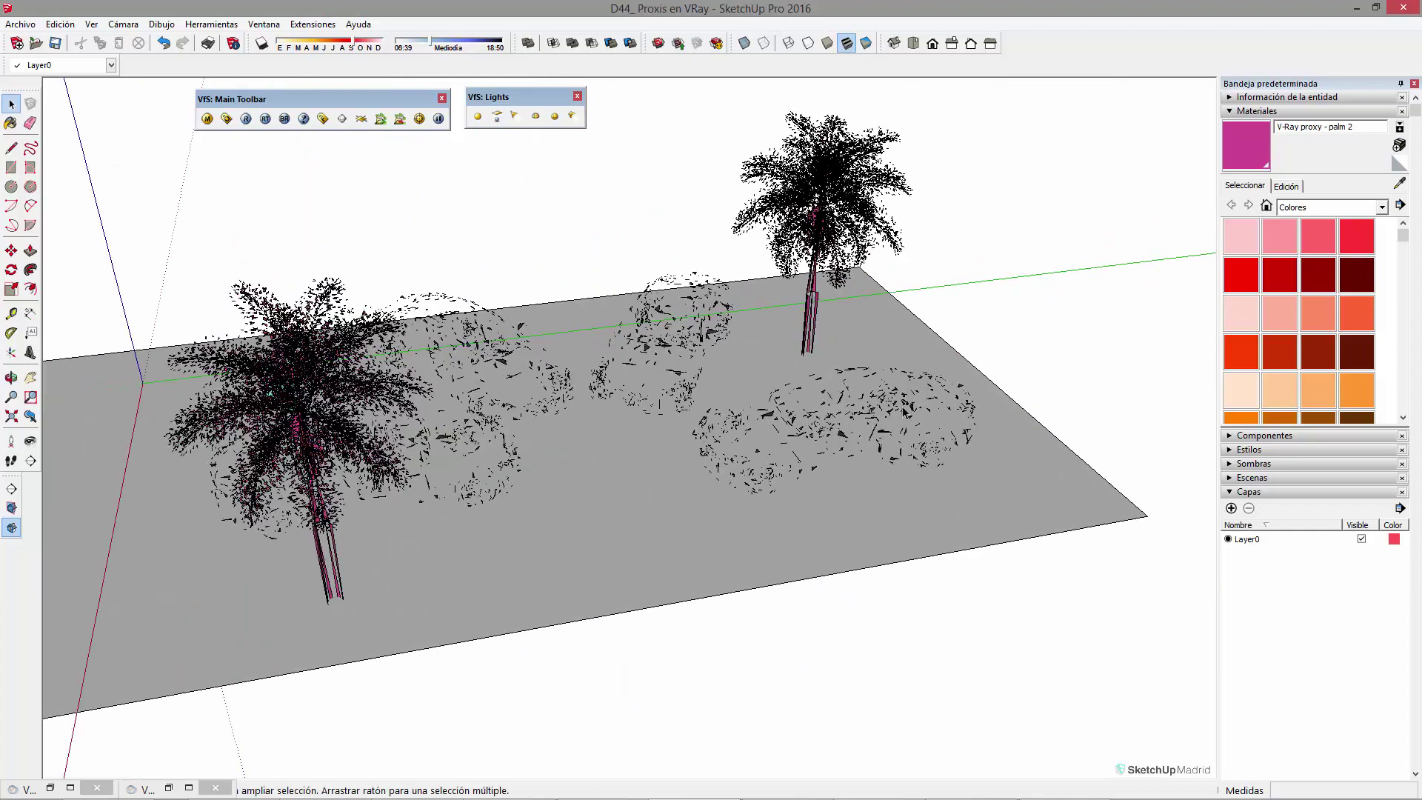
pyautogui.click(912, 412)
pyautogui.click(1066, 338)
pyautogui.click(909, 415)
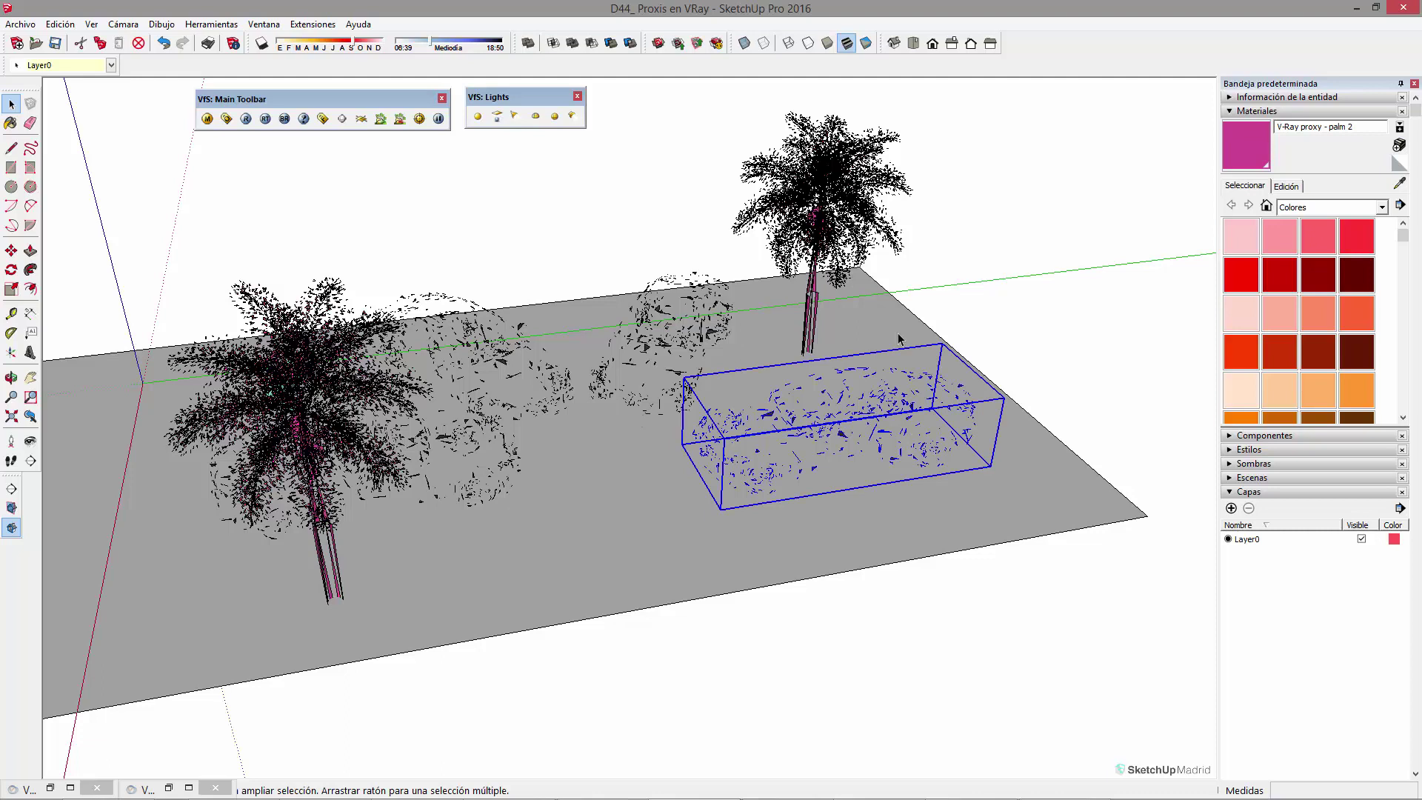
pyautogui.press('m')
pyautogui.click(709, 516)
pyautogui.keyDown('shift'); pyautogui.moveTo(966, 444); pyautogui.dragTo(353, 544, button='middle'); pyautogui.keyUp('shift')
pyautogui.press('ctrl')
pyautogui.click(863, 442)
pyautogui.moveTo(863, 443); pyautogui.dragTo(723, 478, button='middle')
pyautogui.press('space')
pyautogui.click(685, 416)
# - Examine the copied car proxy's simplified geometry up close, then return to the overall view of the scene
pyautogui.scroll(3, 685, 411)
pyautogui.scroll(2, 878, 405)
pyautogui.moveTo(878, 404); pyautogui.dragTo(429, 346, button='middle')
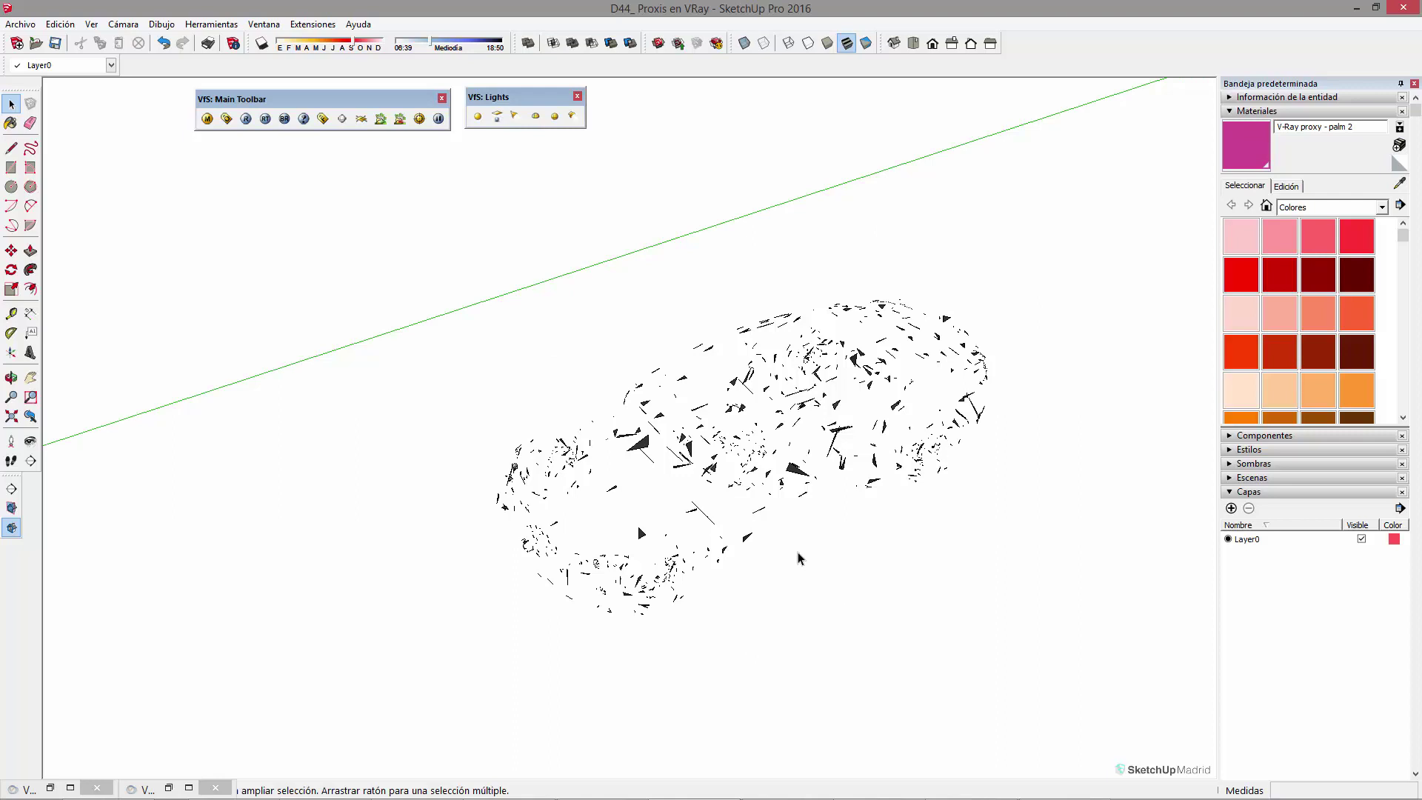
pyautogui.scroll(-1, 847, 448)
pyautogui.scroll(1, 846, 448)
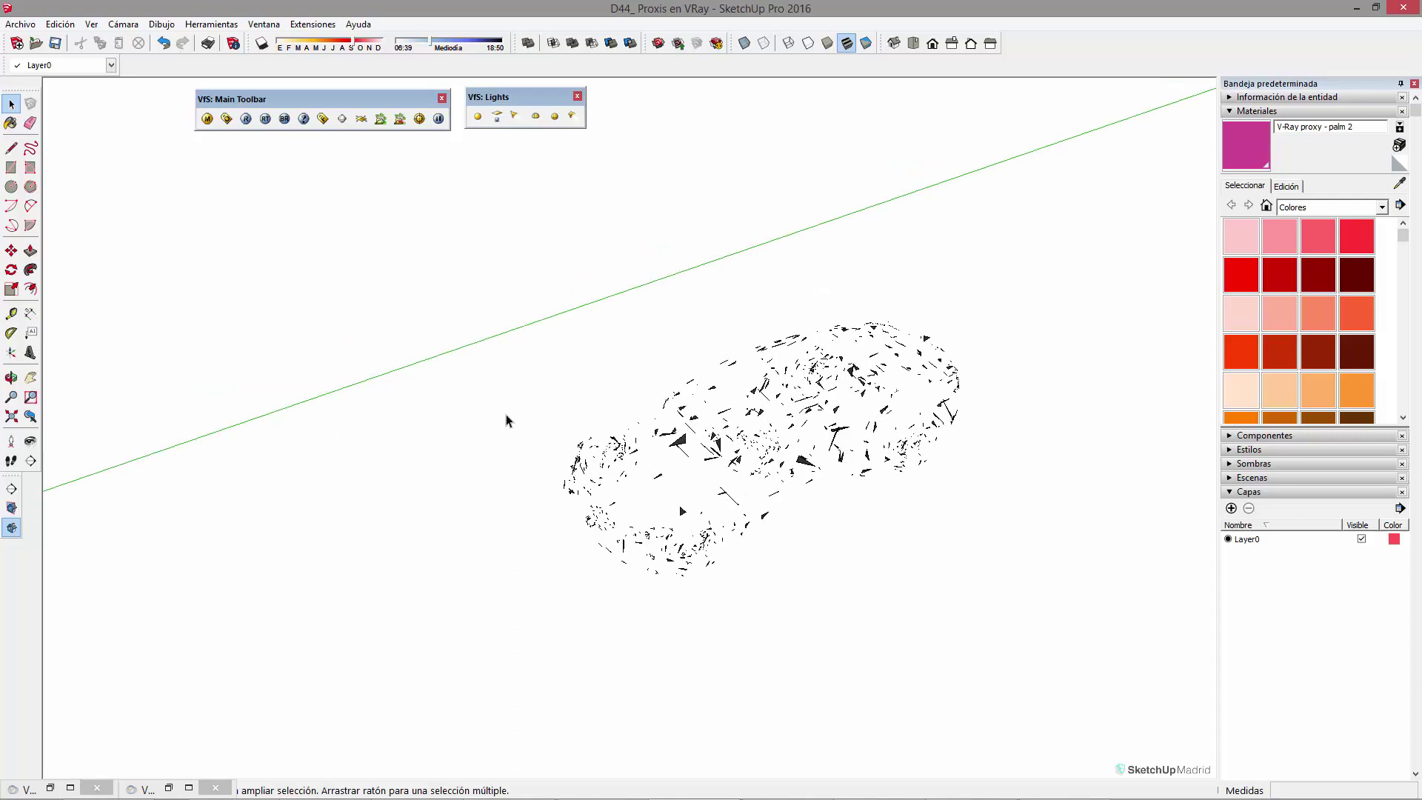
pyautogui.moveTo(915, 437); pyautogui.dragTo(752, 368, button='middle')
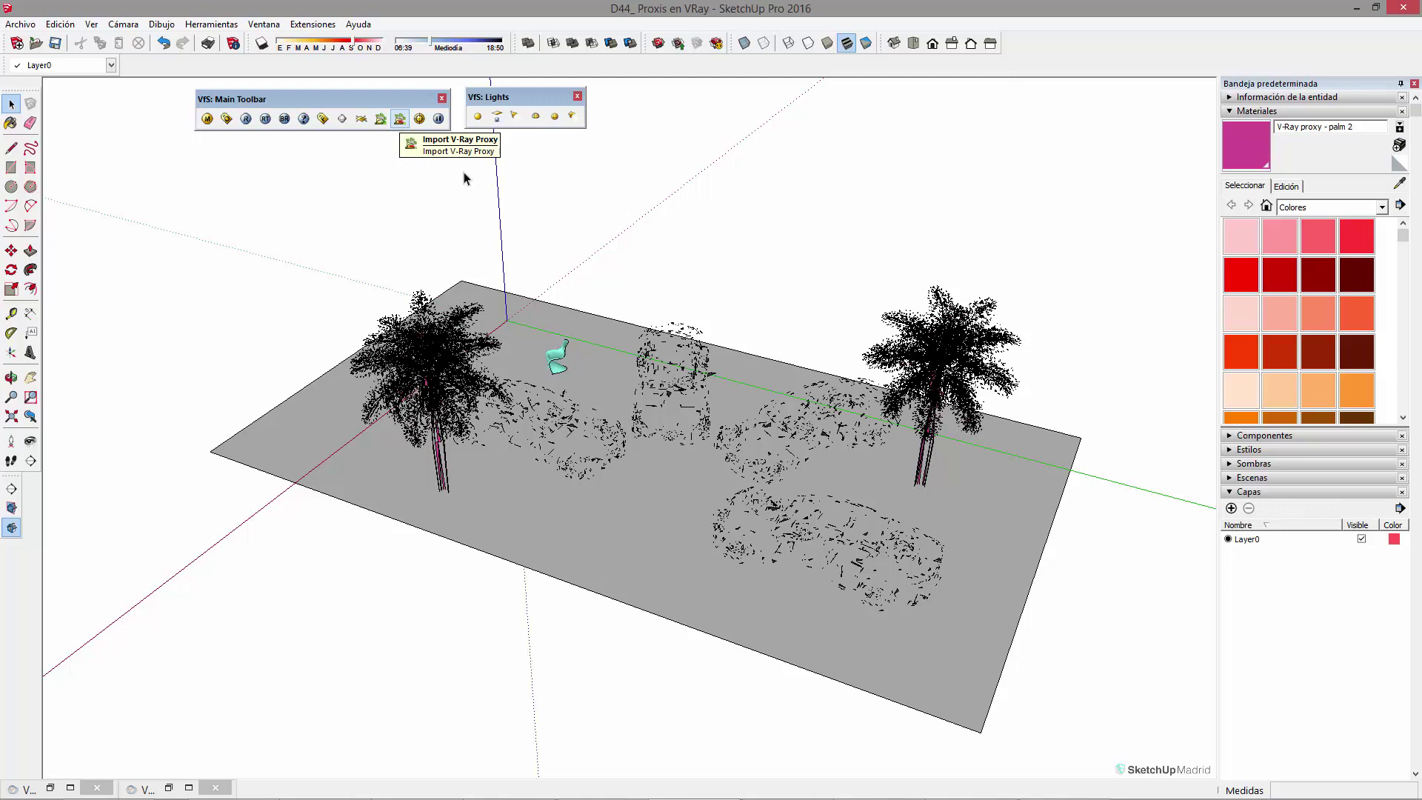
# - Switch to File Explorer and examine the iTrees-02-Poplar_01 folder in COLECCIÓN DE ARBOLES PROXI SKP, previewing its tree image and SketchUp proxy file
pyautogui.click(30, 26)
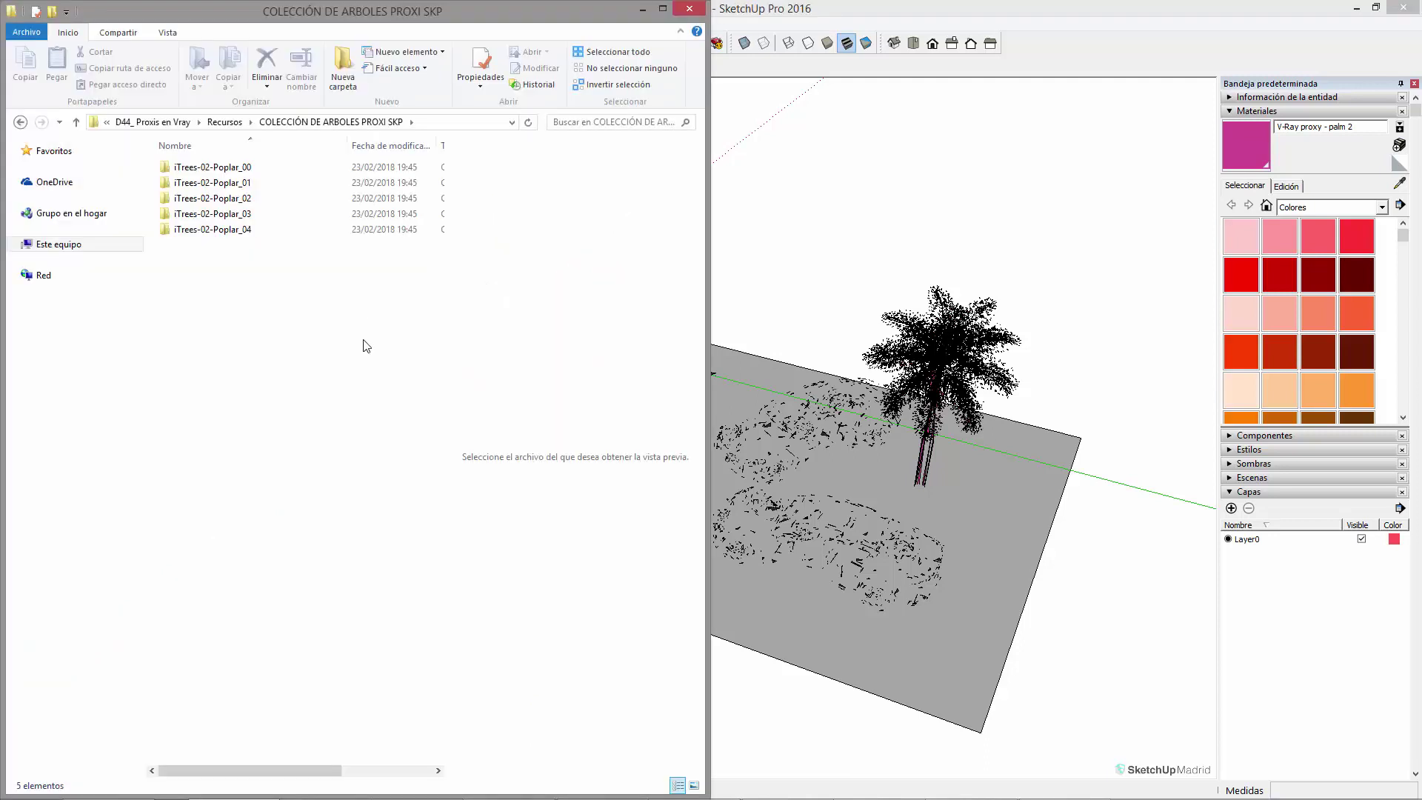
pyautogui.keyDown('ctrl'); pyautogui.scroll(1, 327, 325); pyautogui.keyUp('ctrl')
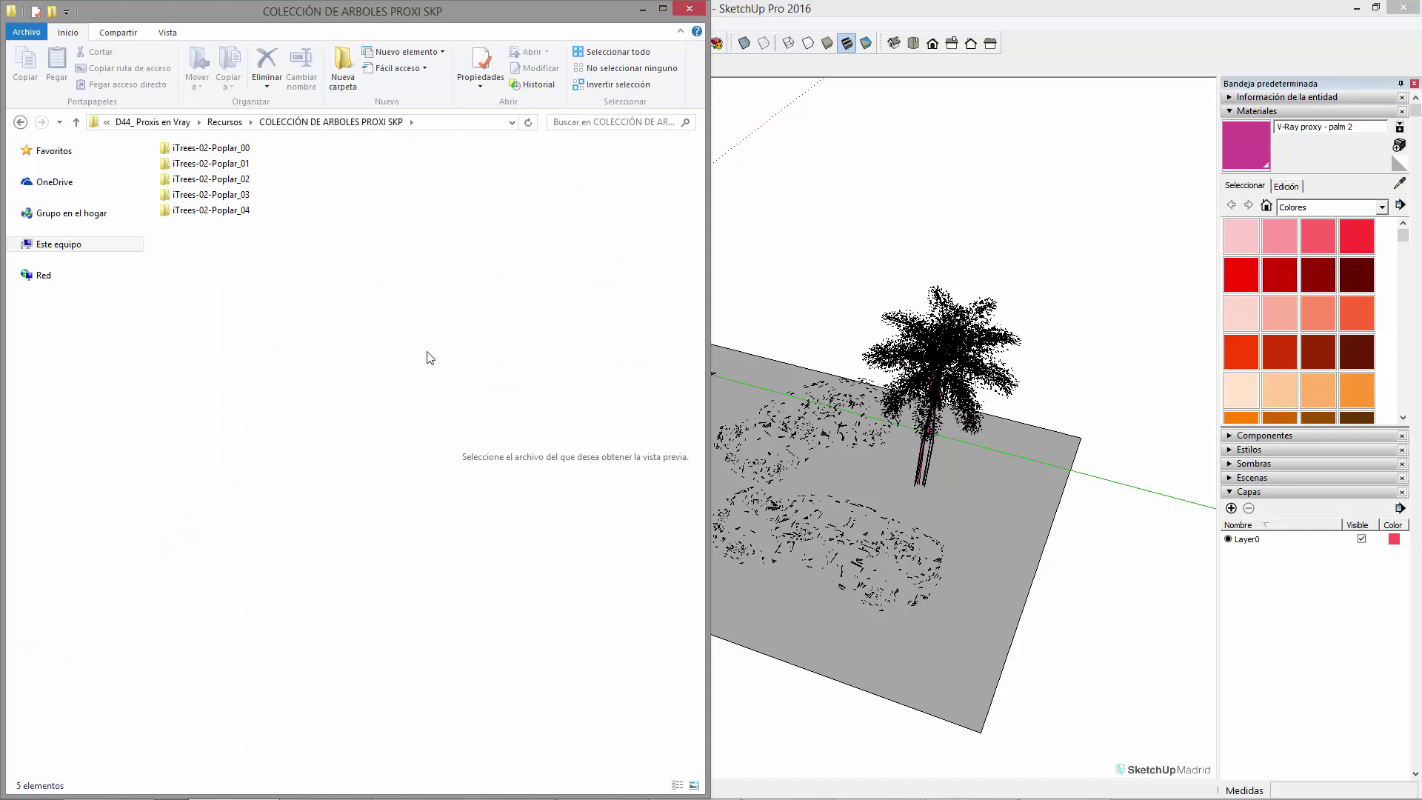
pyautogui.doubleClick(236, 164)
pyautogui.click(285, 296)
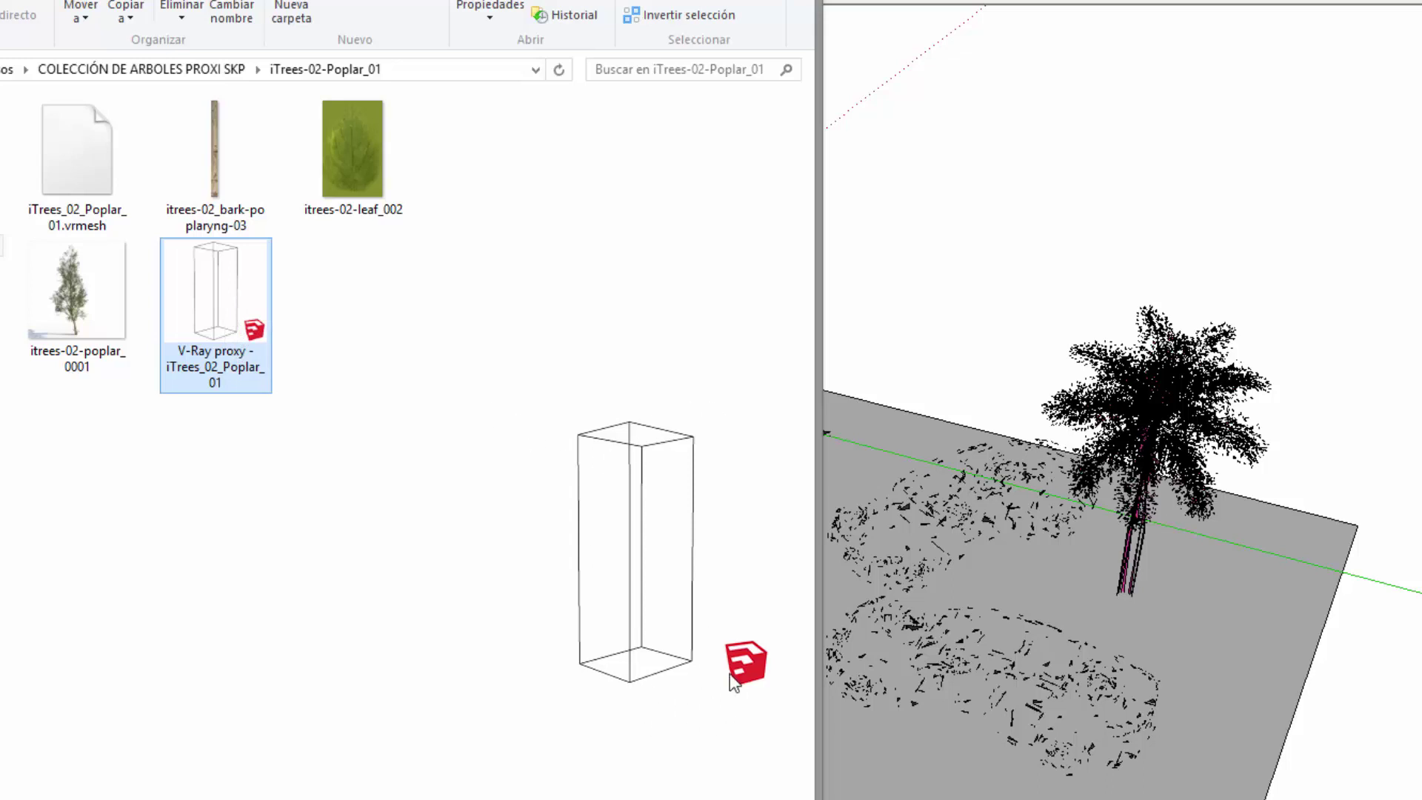
pyautogui.click(78, 325)
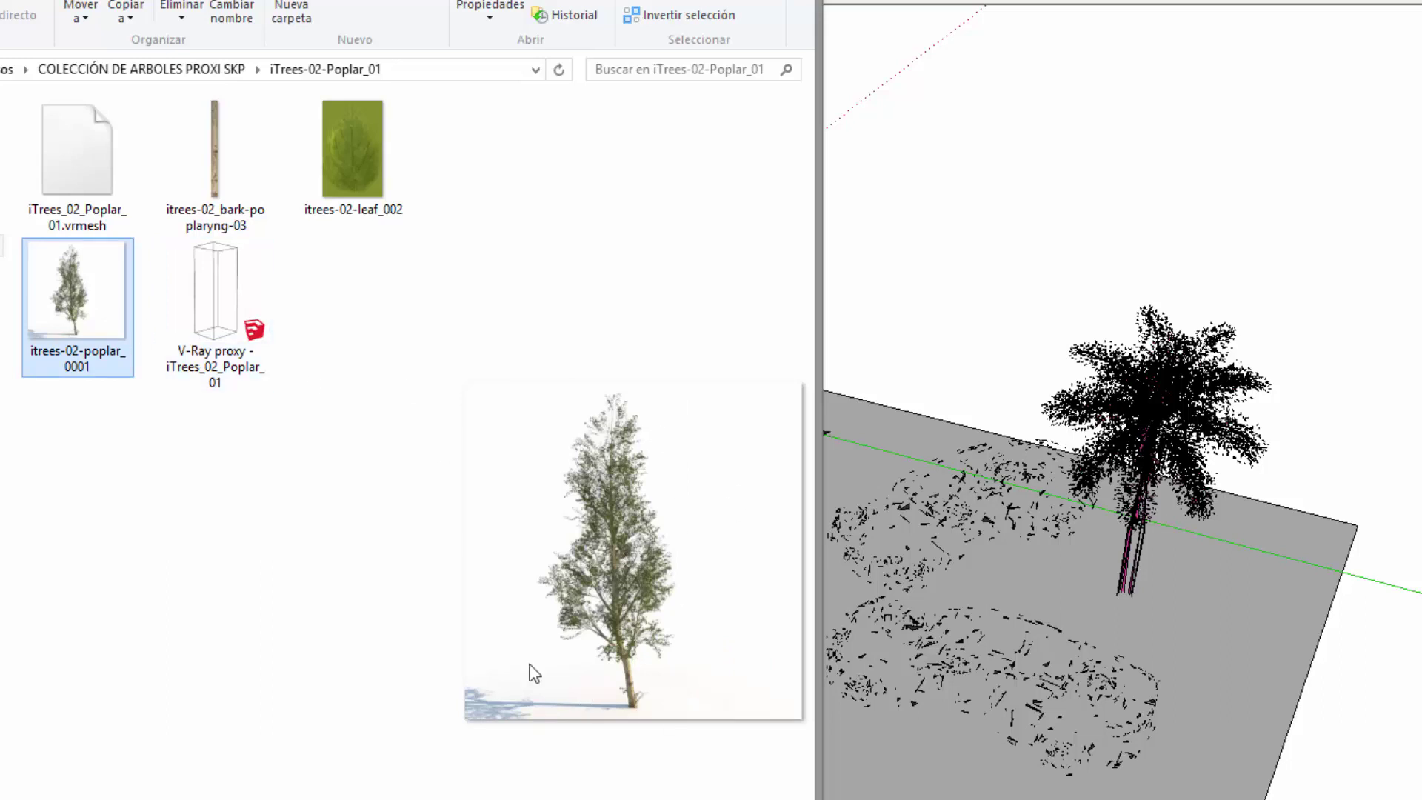
pyautogui.click(214, 302)
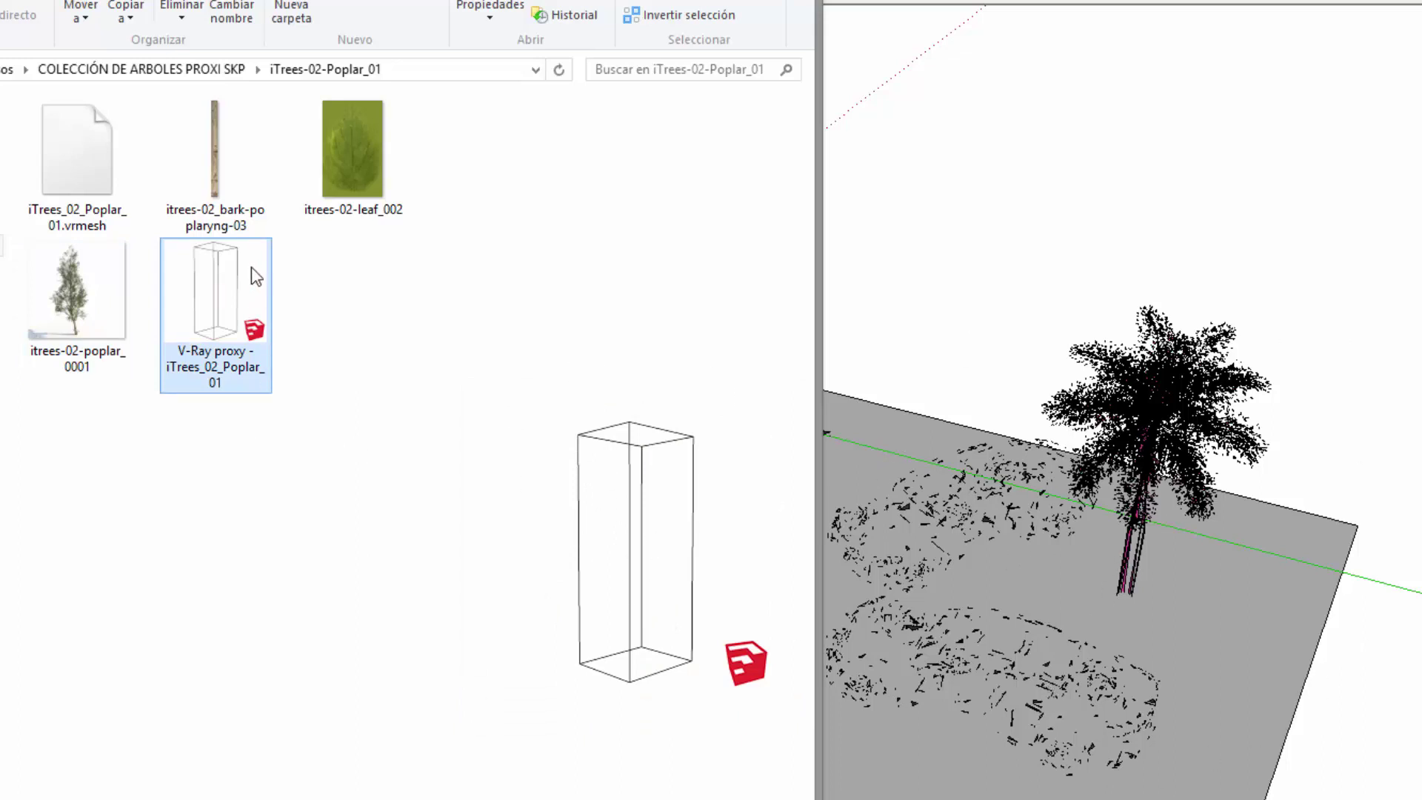
# - Examine the iTrees-02-Poplar_02 folder, previewing the itrees-02-poplar_0002 image and the V-Ray proxy - iTrees_02_Poplar_02 model
pyautogui.click(202, 68)
pyautogui.doubleClick(131, 157)
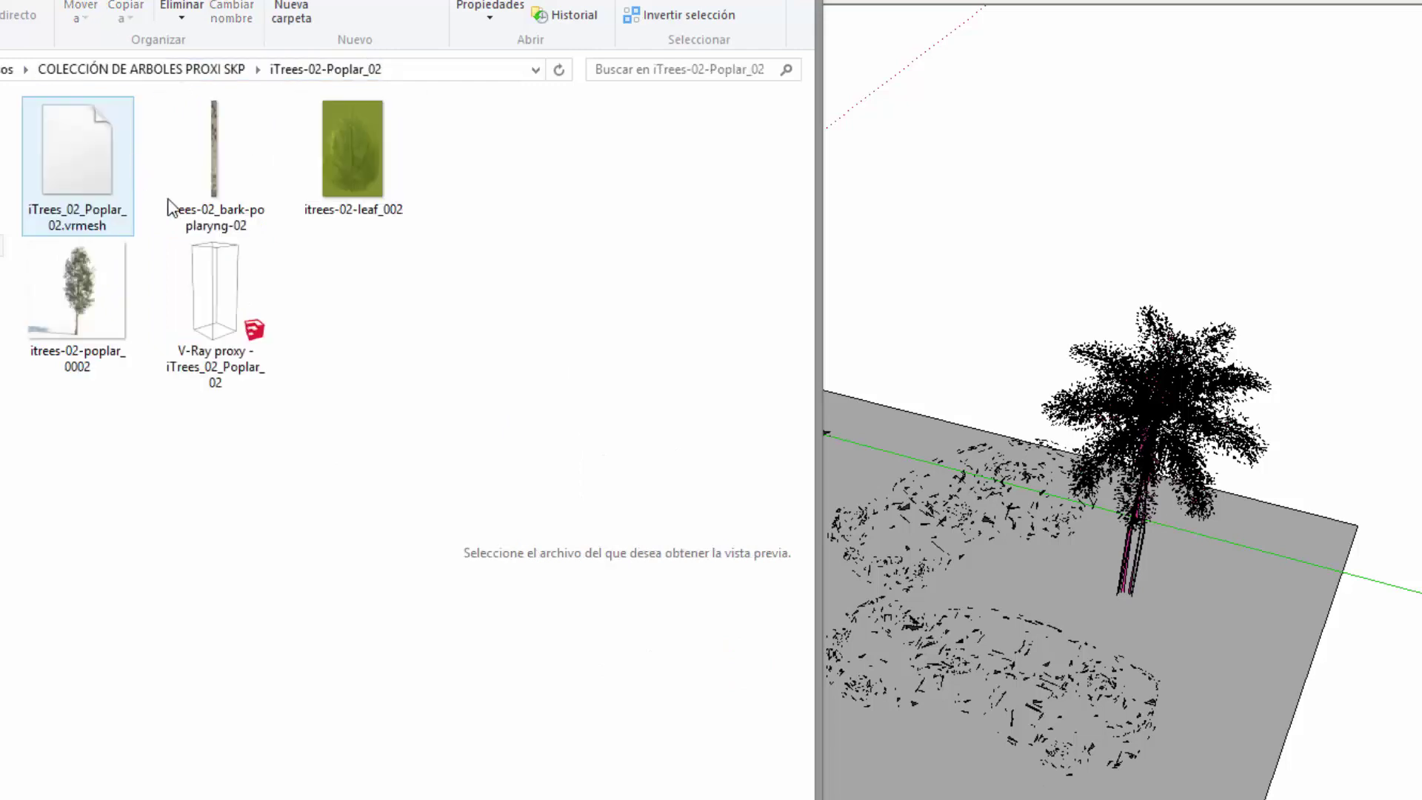
pyautogui.click(82, 297)
pyautogui.click(178, 304)
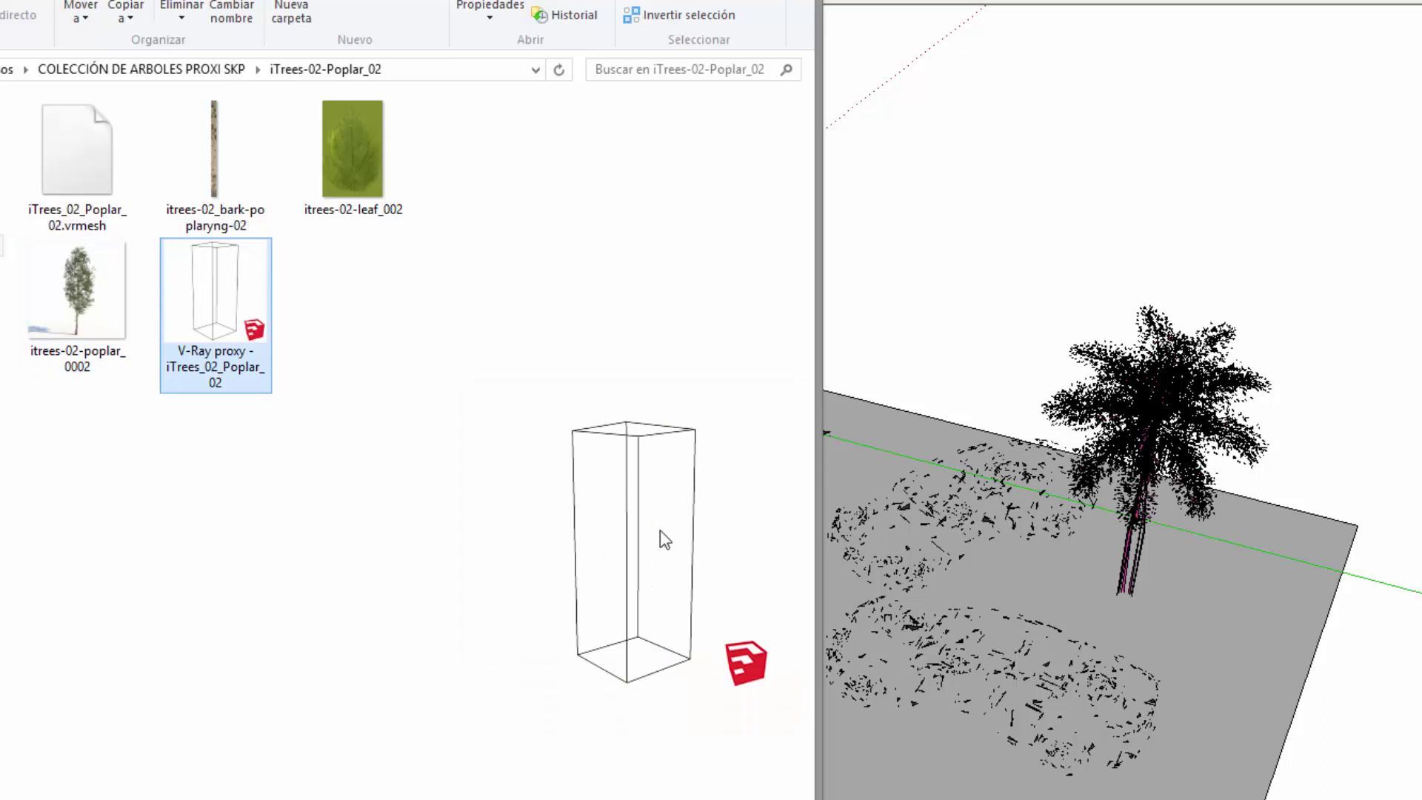
# - Examine the remaining iTrees-02-Poplar_02 files: the vrmesh file, the itrees-02_bark-poplaryng-02 and itrees-02-leaf_002 textures, and the SketchUp proxy
pyautogui.click(74, 181)
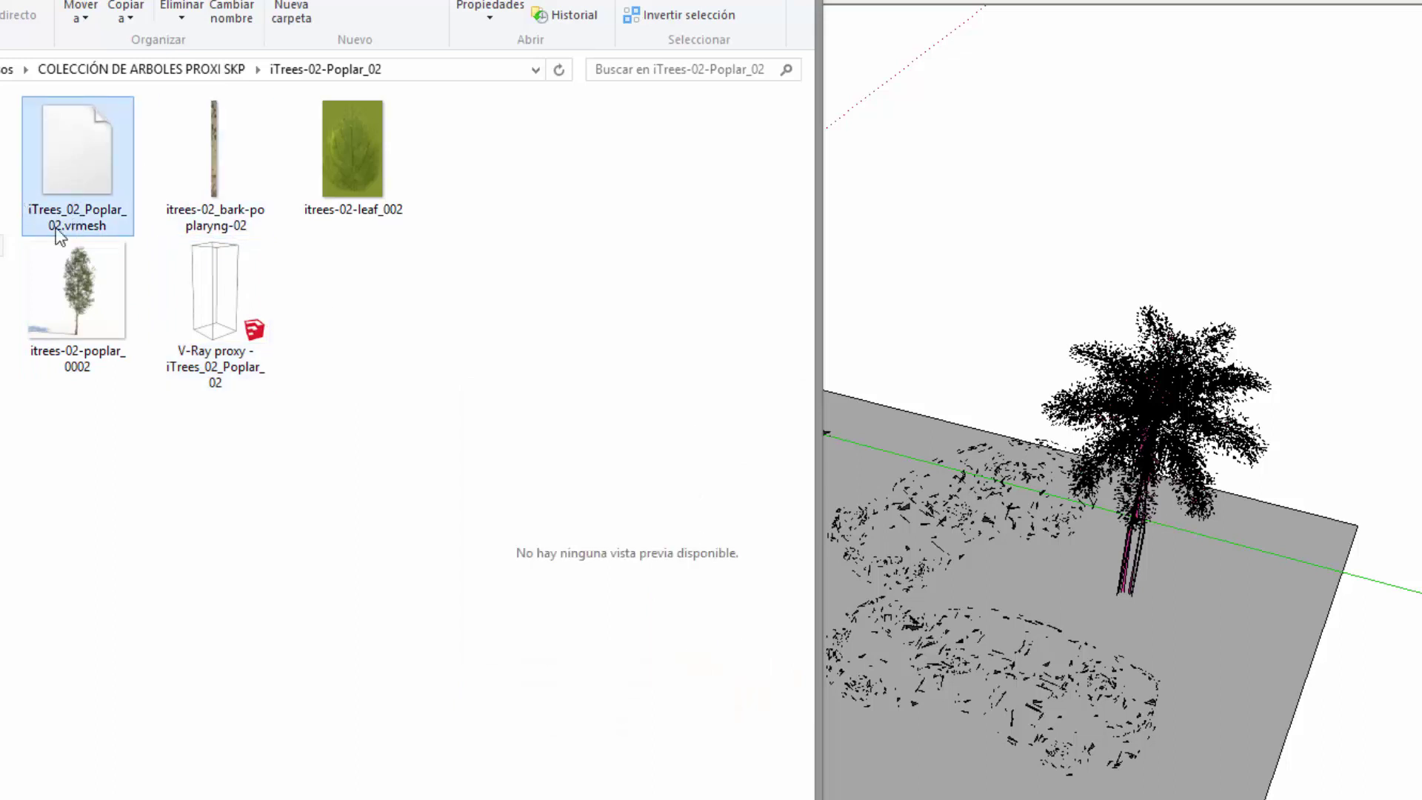
pyautogui.click(215, 162)
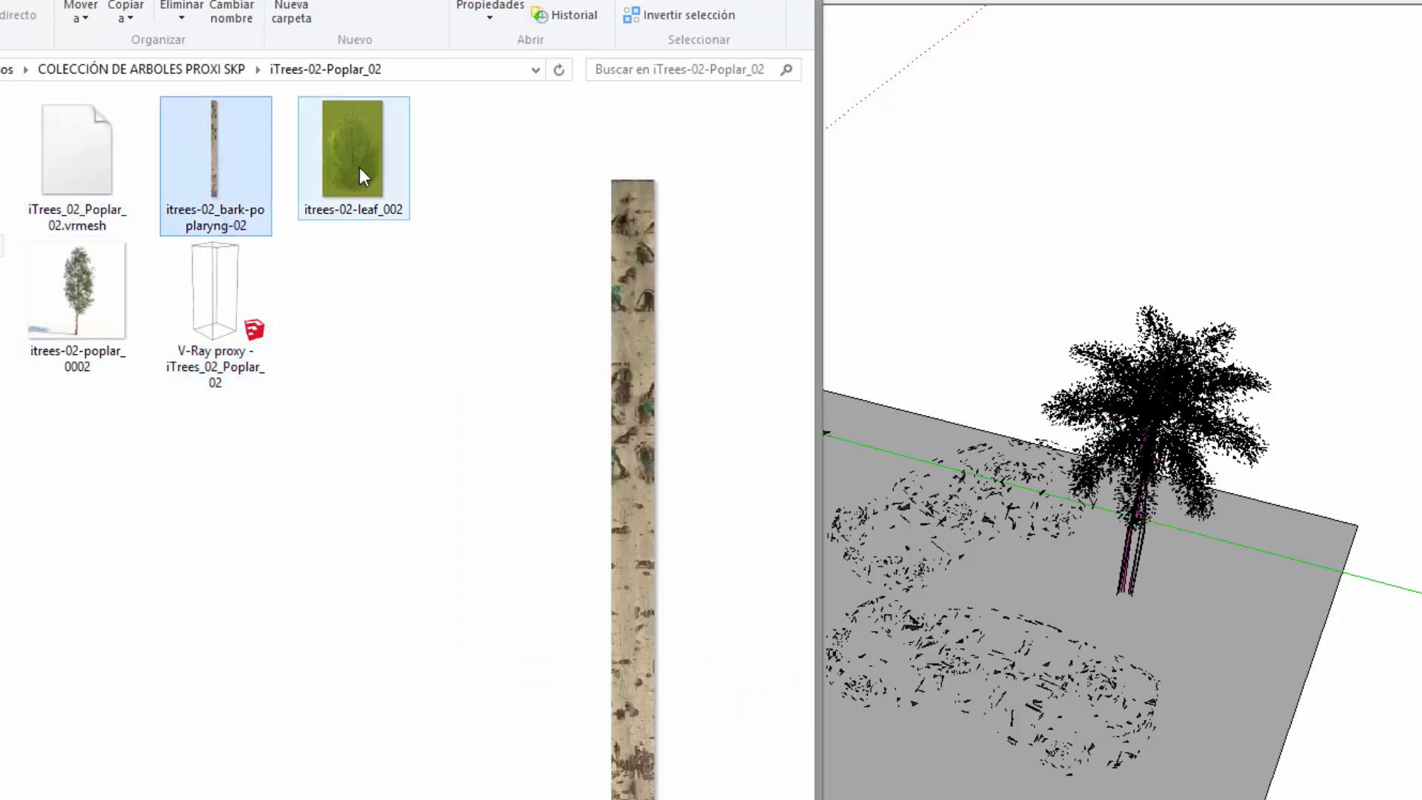
pyautogui.click(358, 170)
pyautogui.click(225, 309)
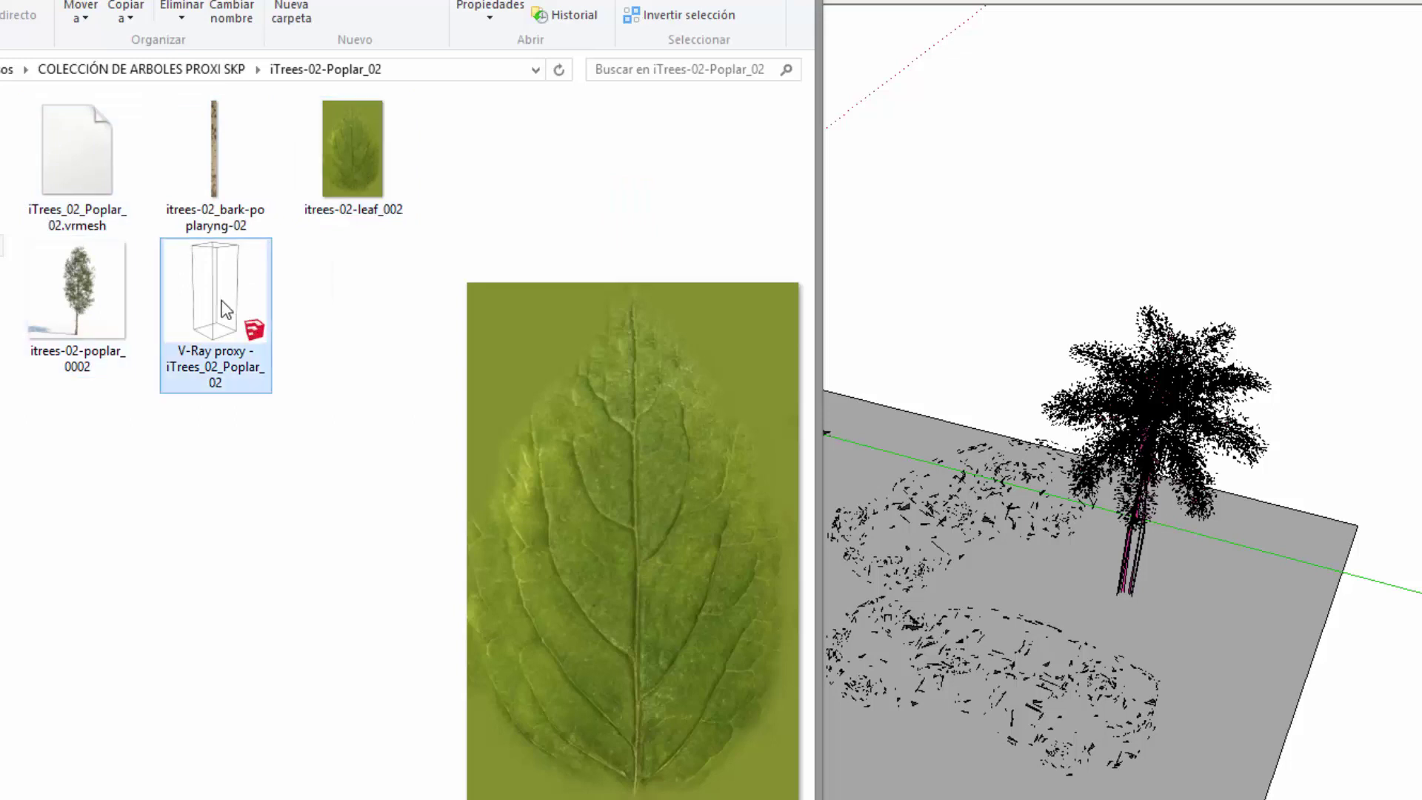
pyautogui.click(210, 167)
pyautogui.click(123, 183)
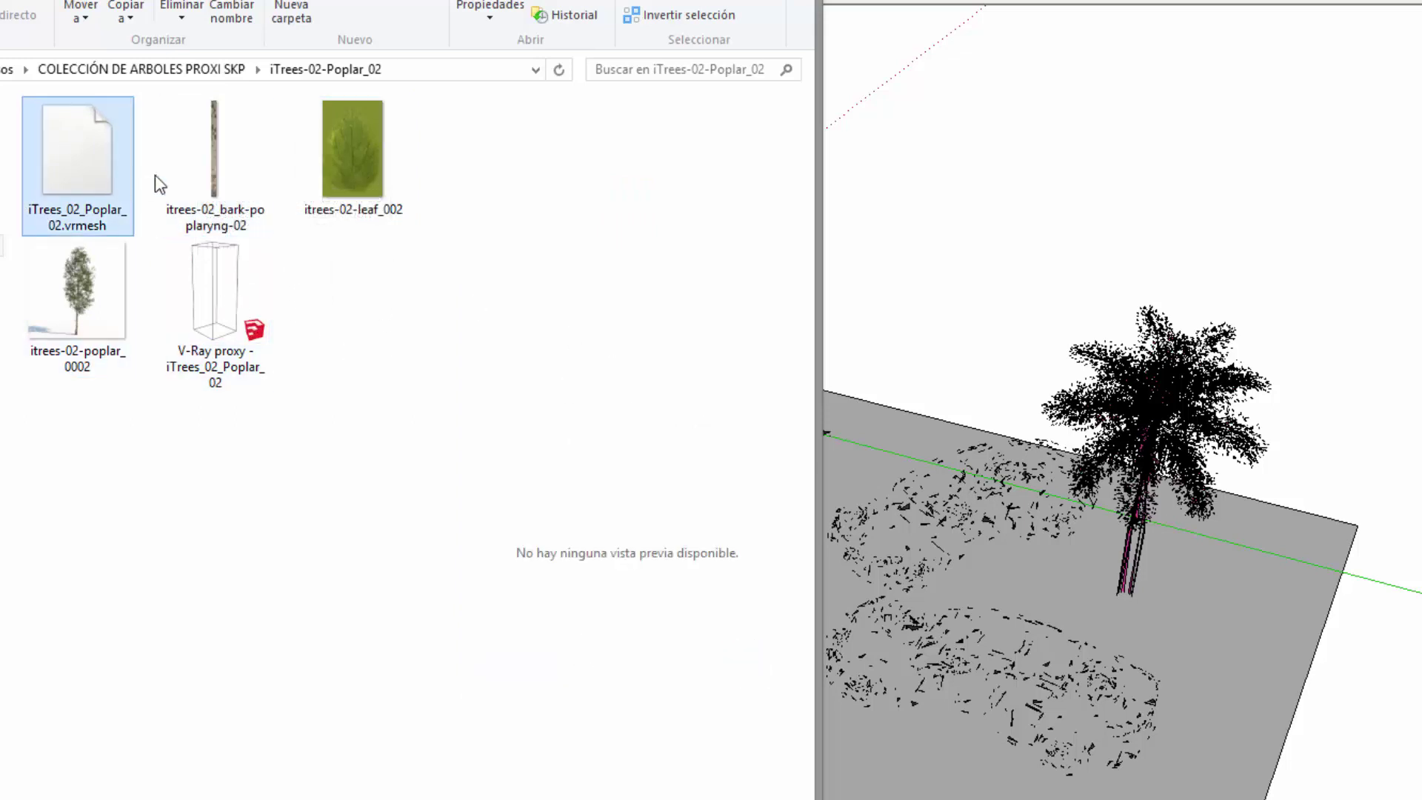
pyautogui.click(214, 178)
pyautogui.click(371, 190)
pyautogui.click(262, 318)
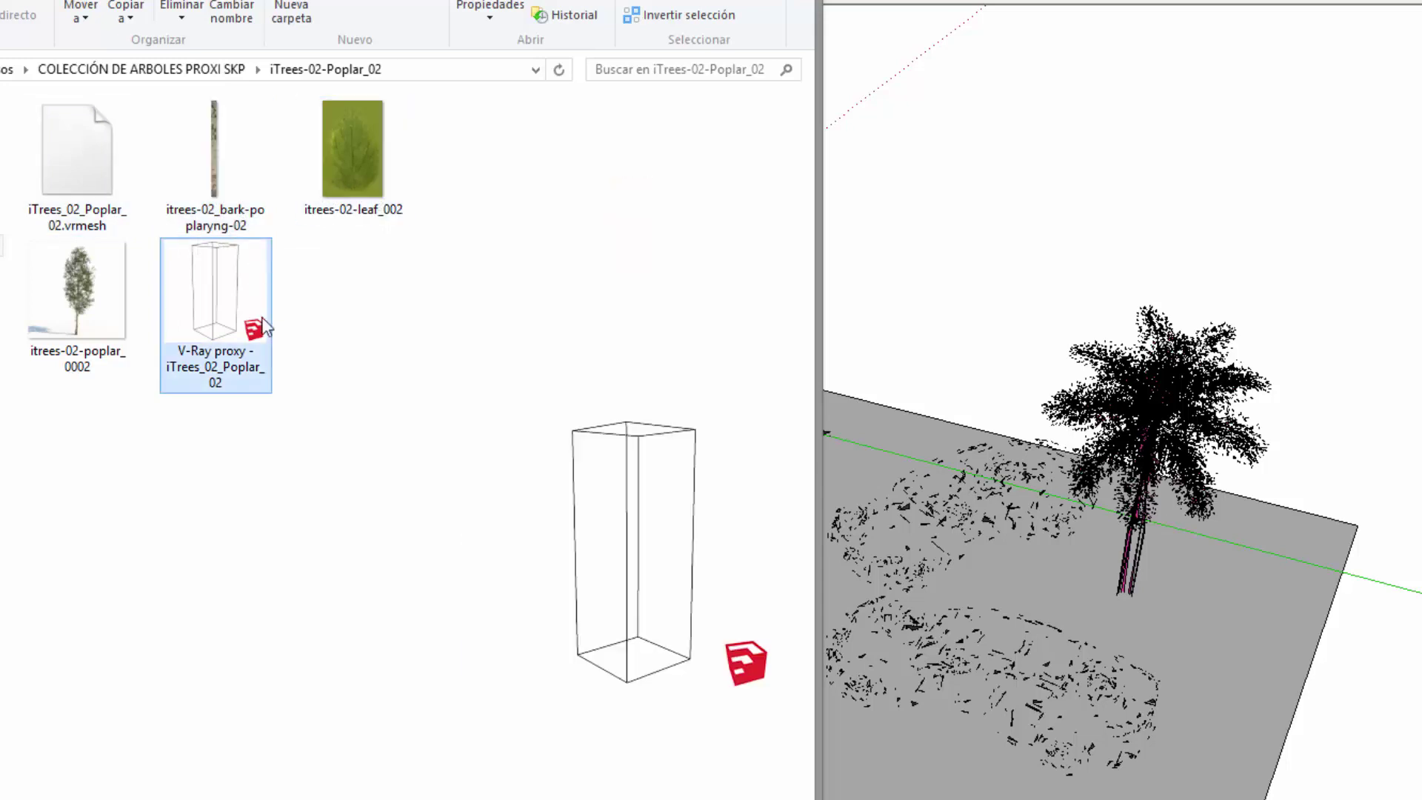
# - Return to SketchUp and import V-Ray proxy - iTrees_02_Poplar_03 as an SKP file, placing it at the ground plane's corner near the origin
pyautogui.click(1044, 308)
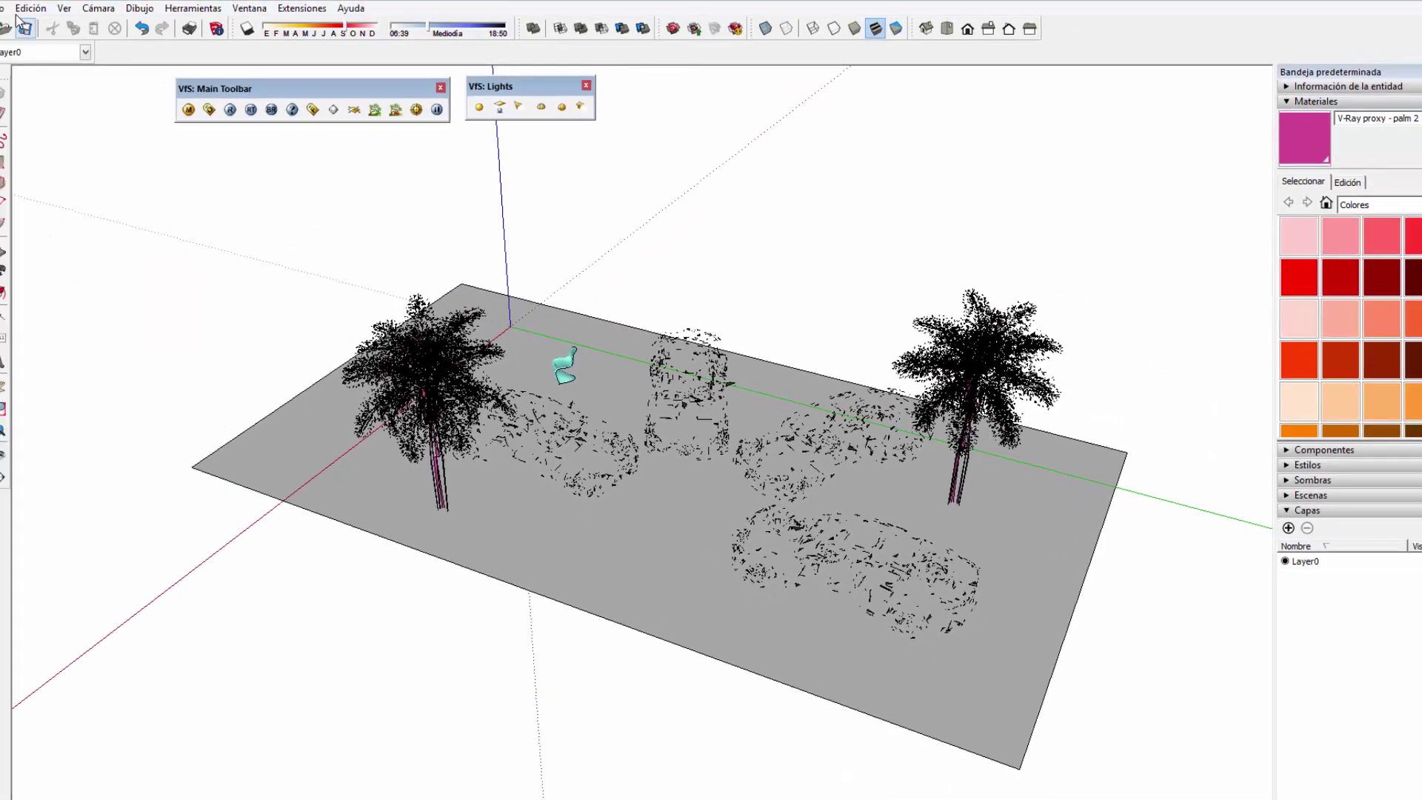
pyautogui.click(23, 26)
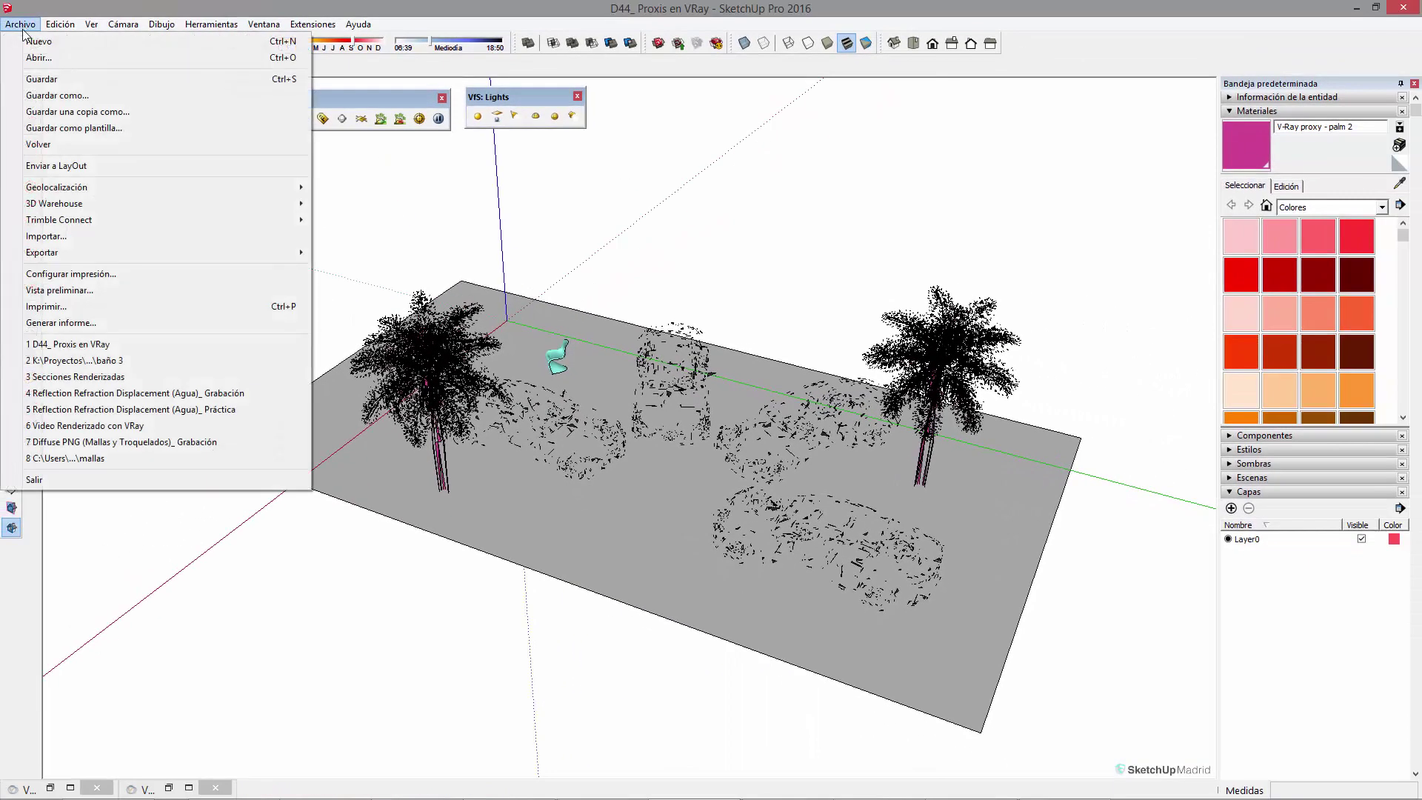
pyautogui.click(91, 237)
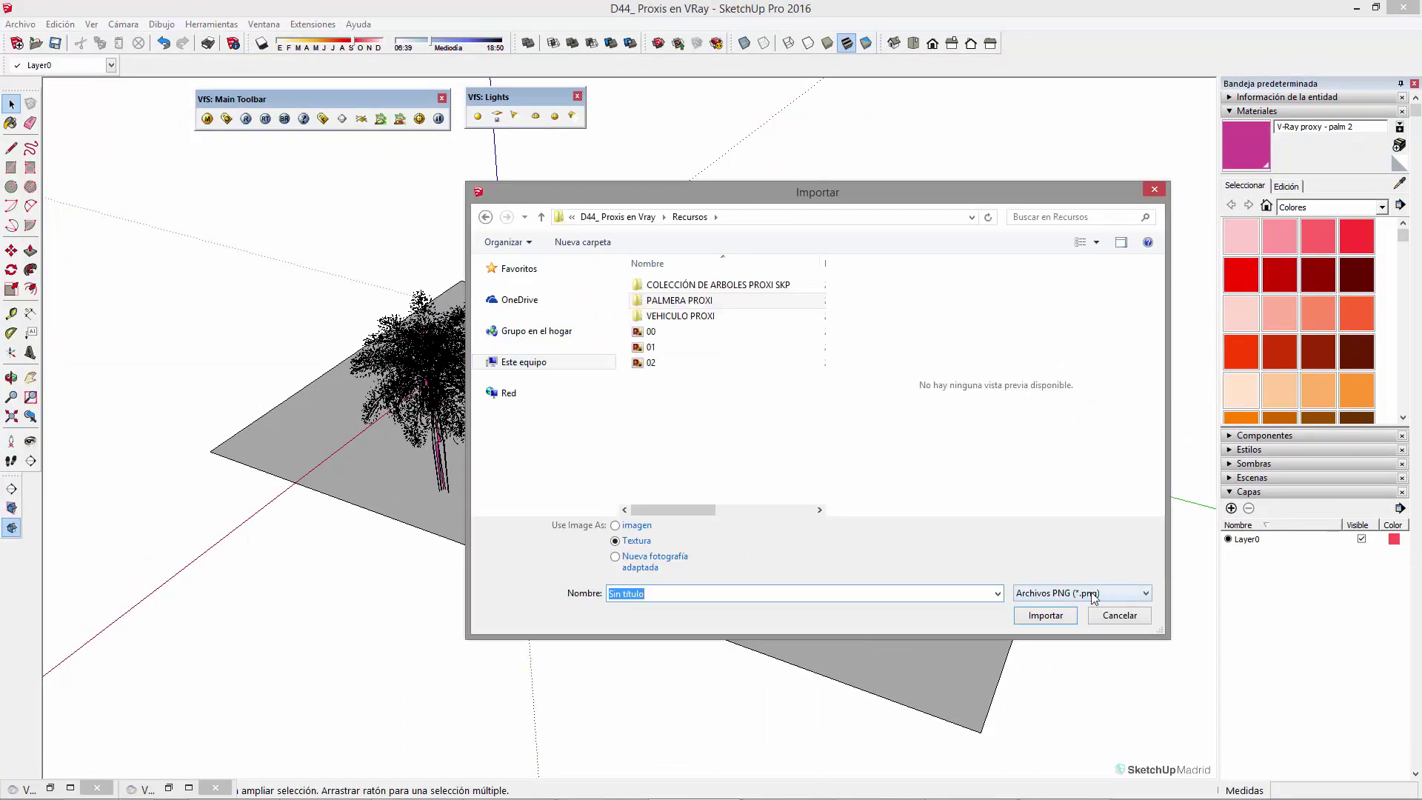
pyautogui.click(1091, 595)
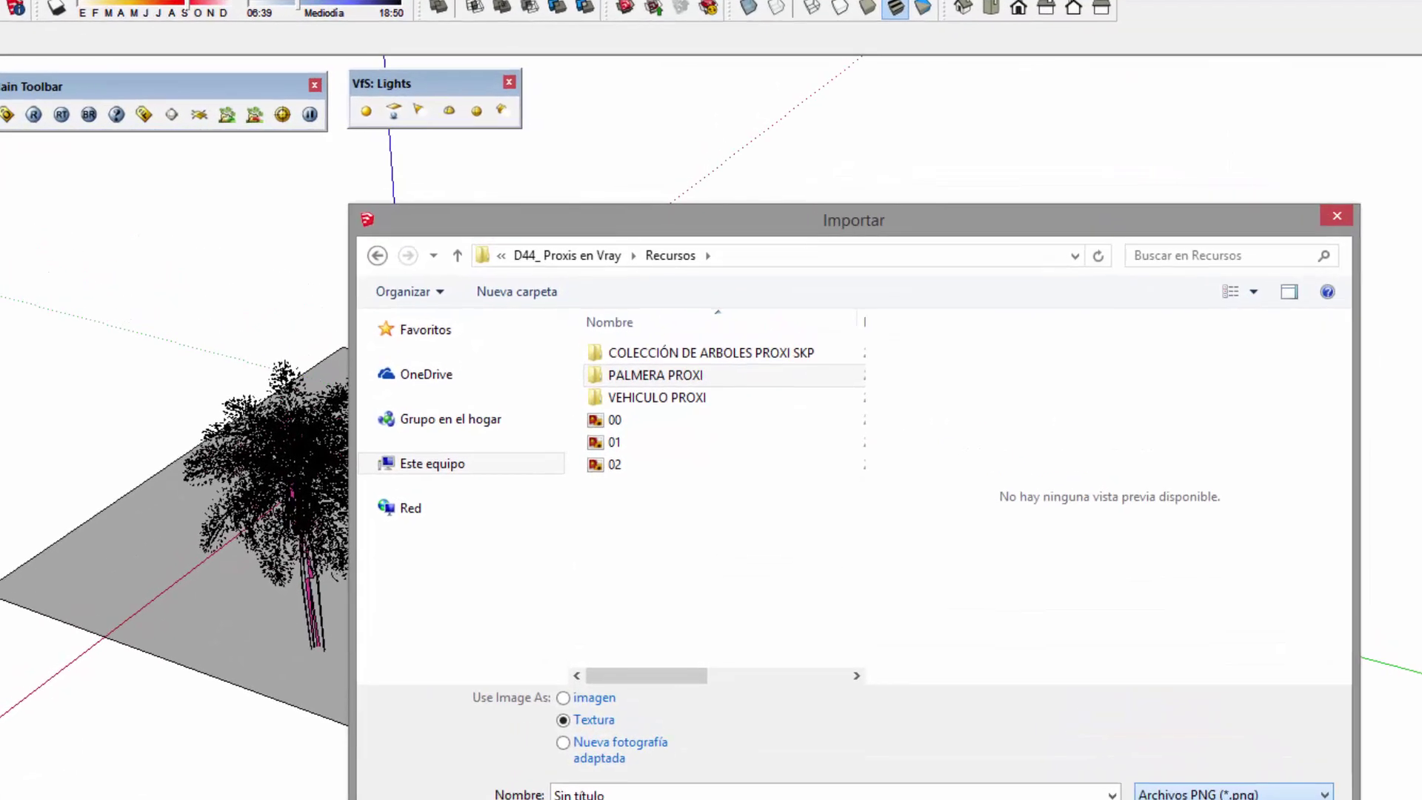
pyautogui.click(1096, 608)
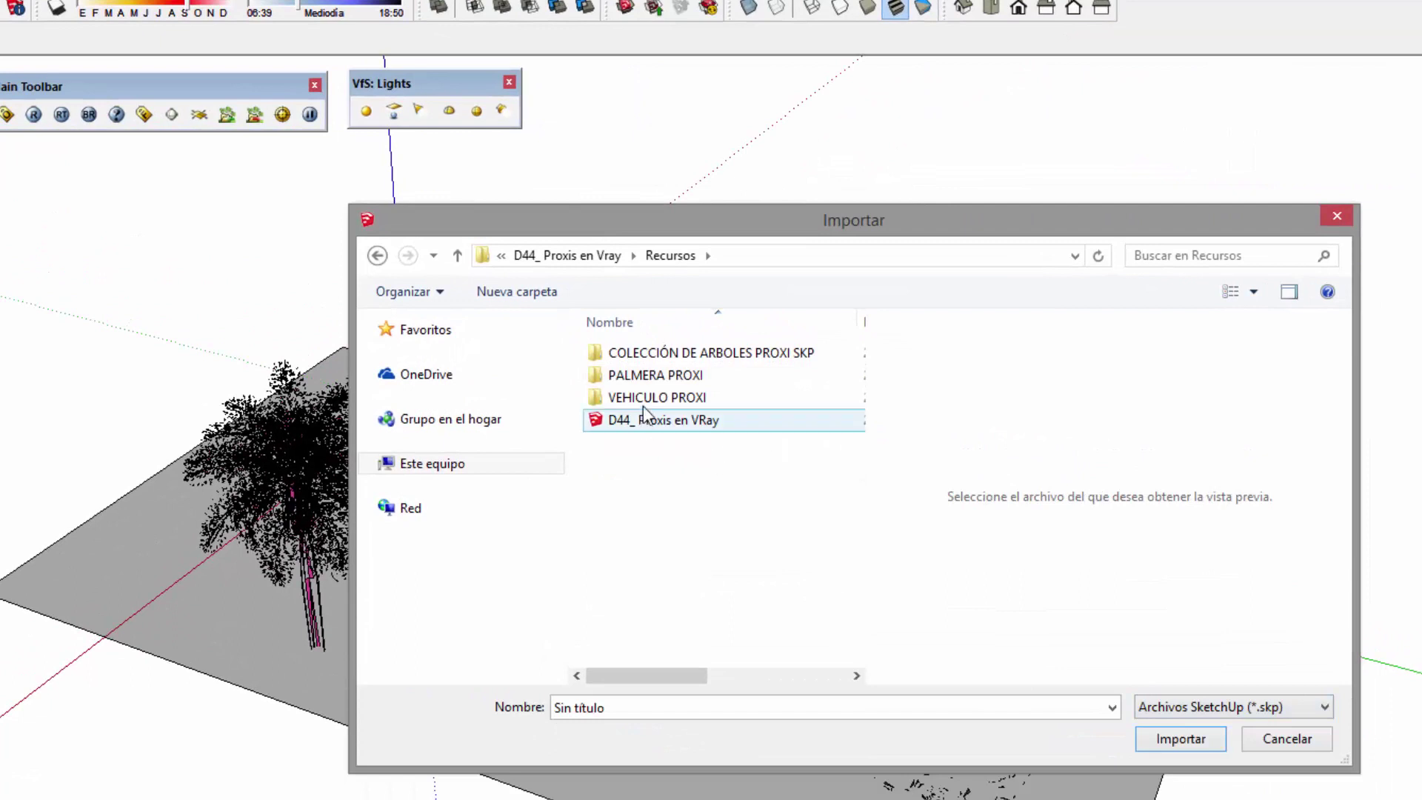
pyautogui.doubleClick(658, 354)
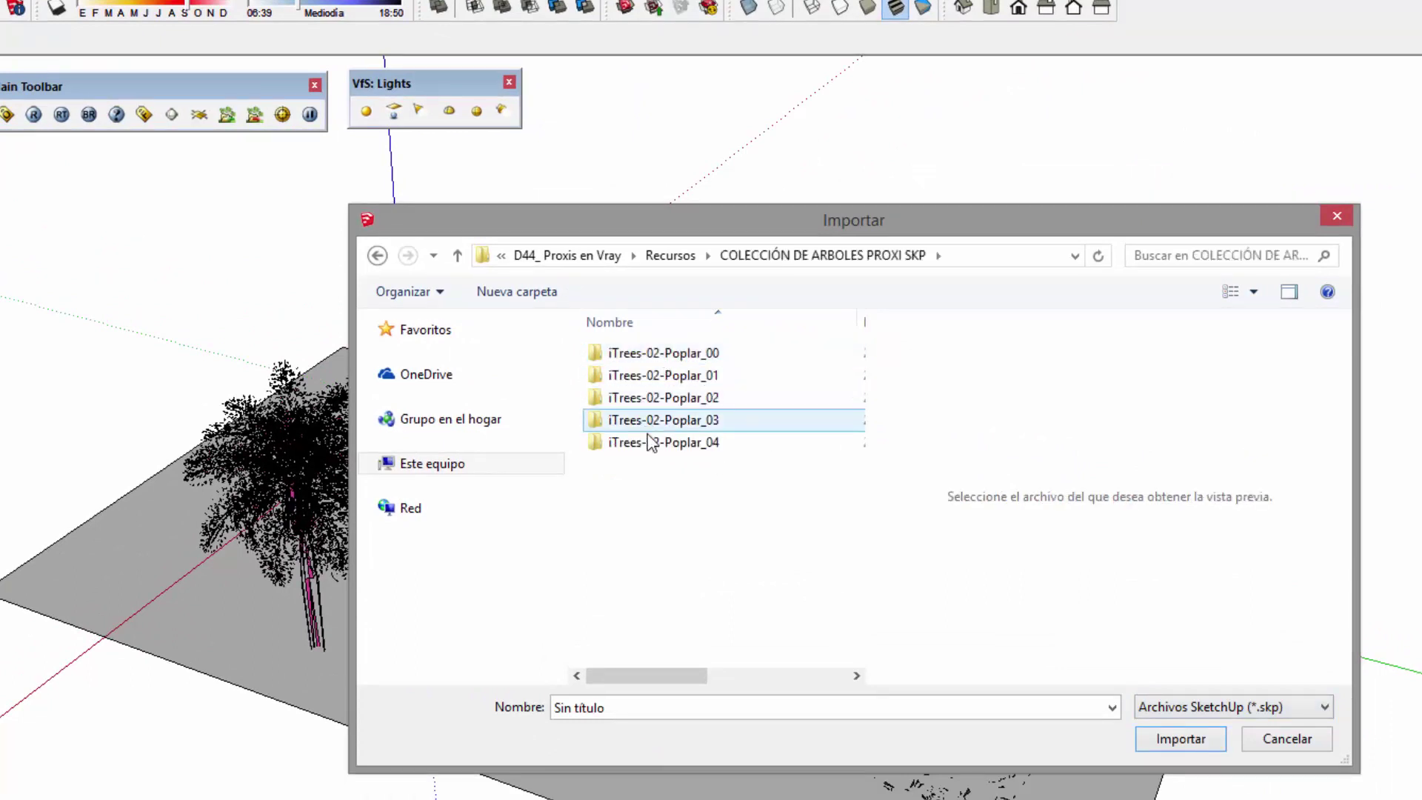
pyautogui.doubleClick(656, 420)
pyautogui.click(665, 356)
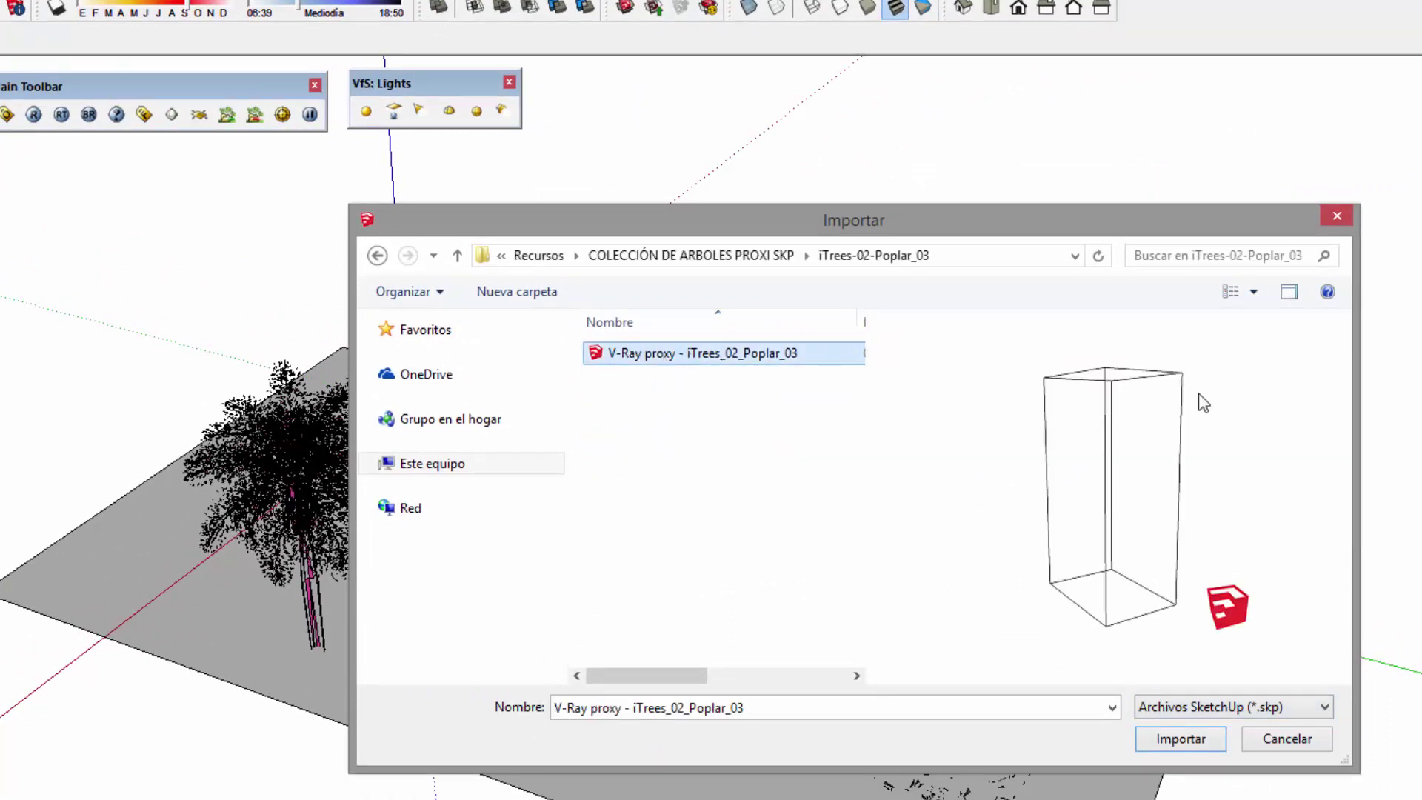
pyautogui.click(1180, 739)
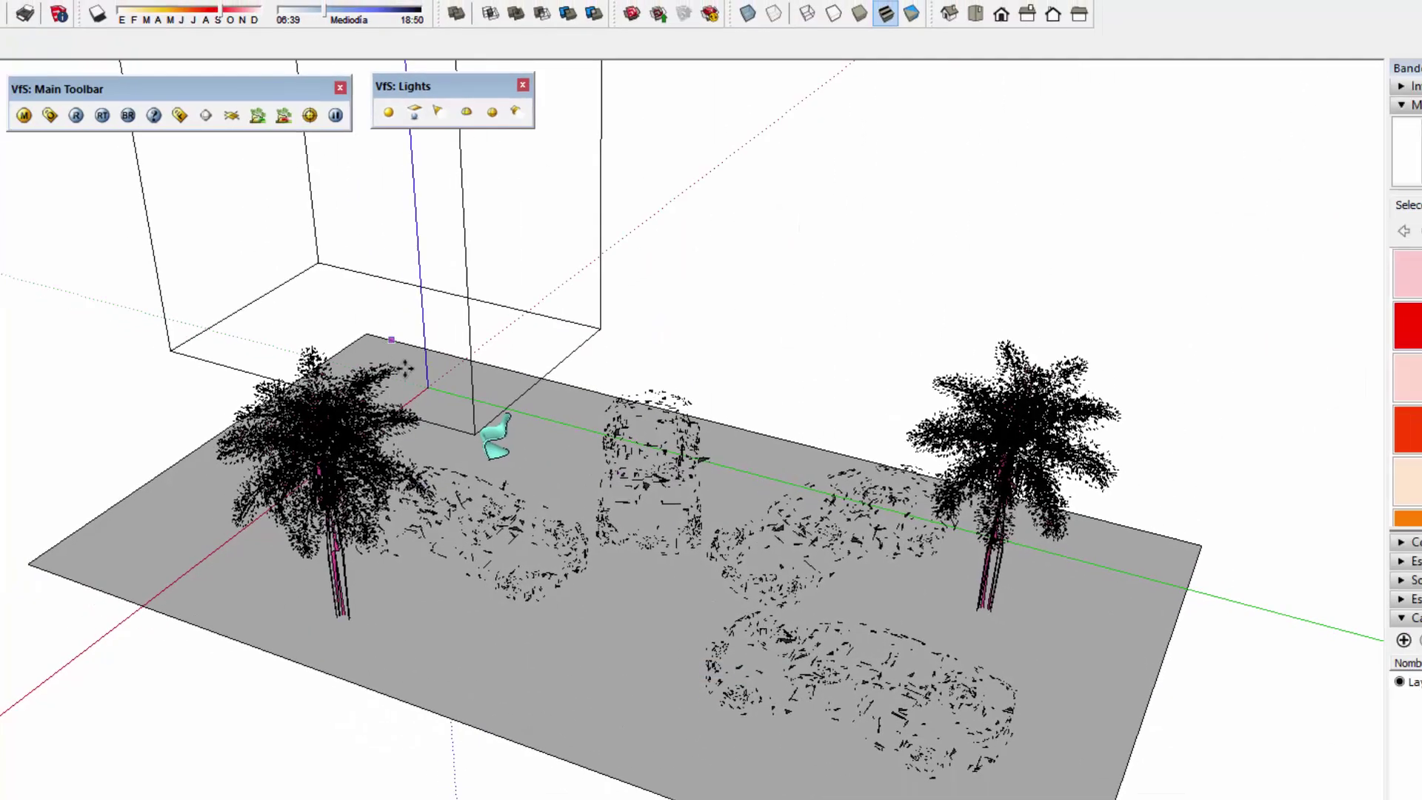
pyautogui.keyDown('shift'); pyautogui.moveTo(405, 368); pyautogui.dragTo(813, 594, button='middle'); pyautogui.keyUp('shift')
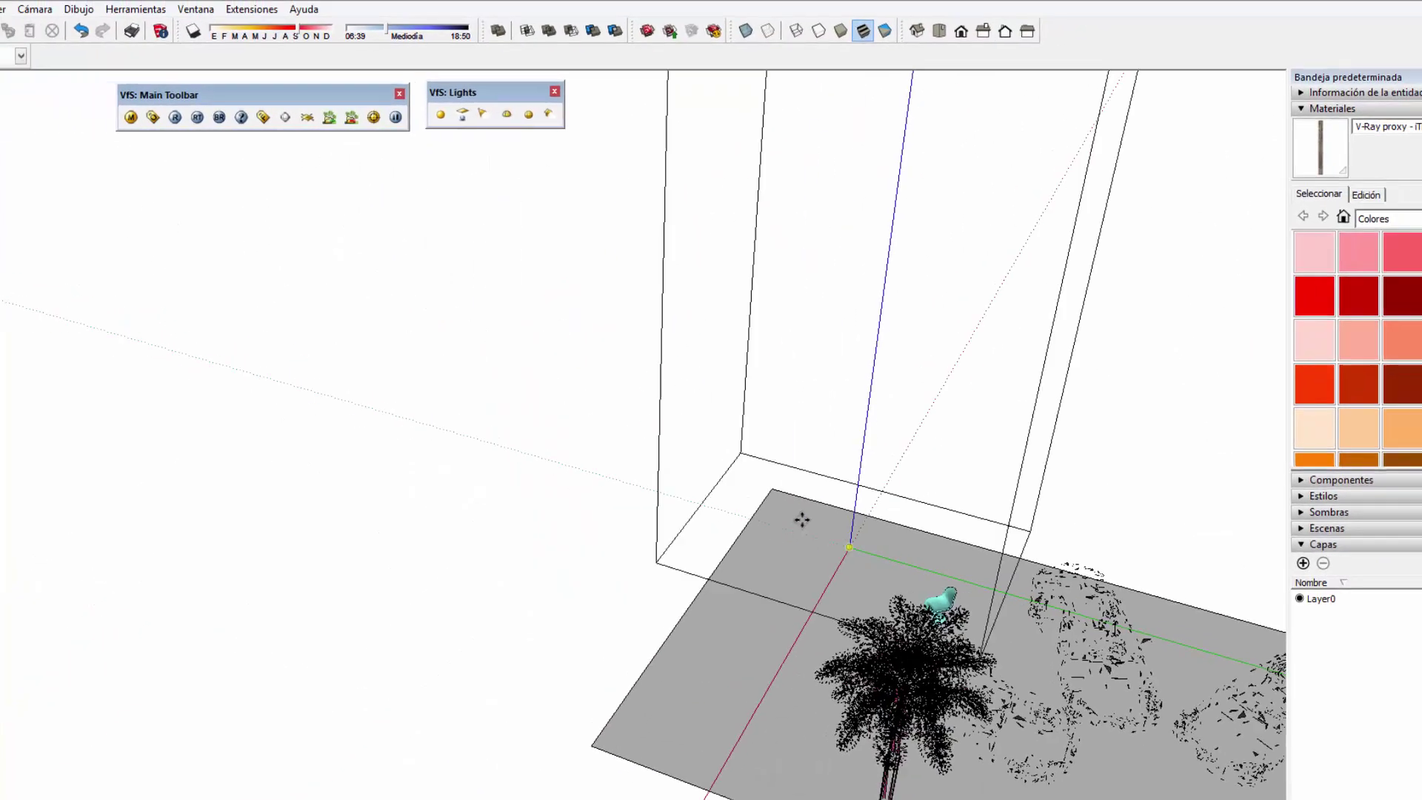
pyautogui.click(686, 588)
# - Scale the imported poplar proxy down slightly and uniformly from an upper corner
pyautogui.scroll(-4, 681, 725)
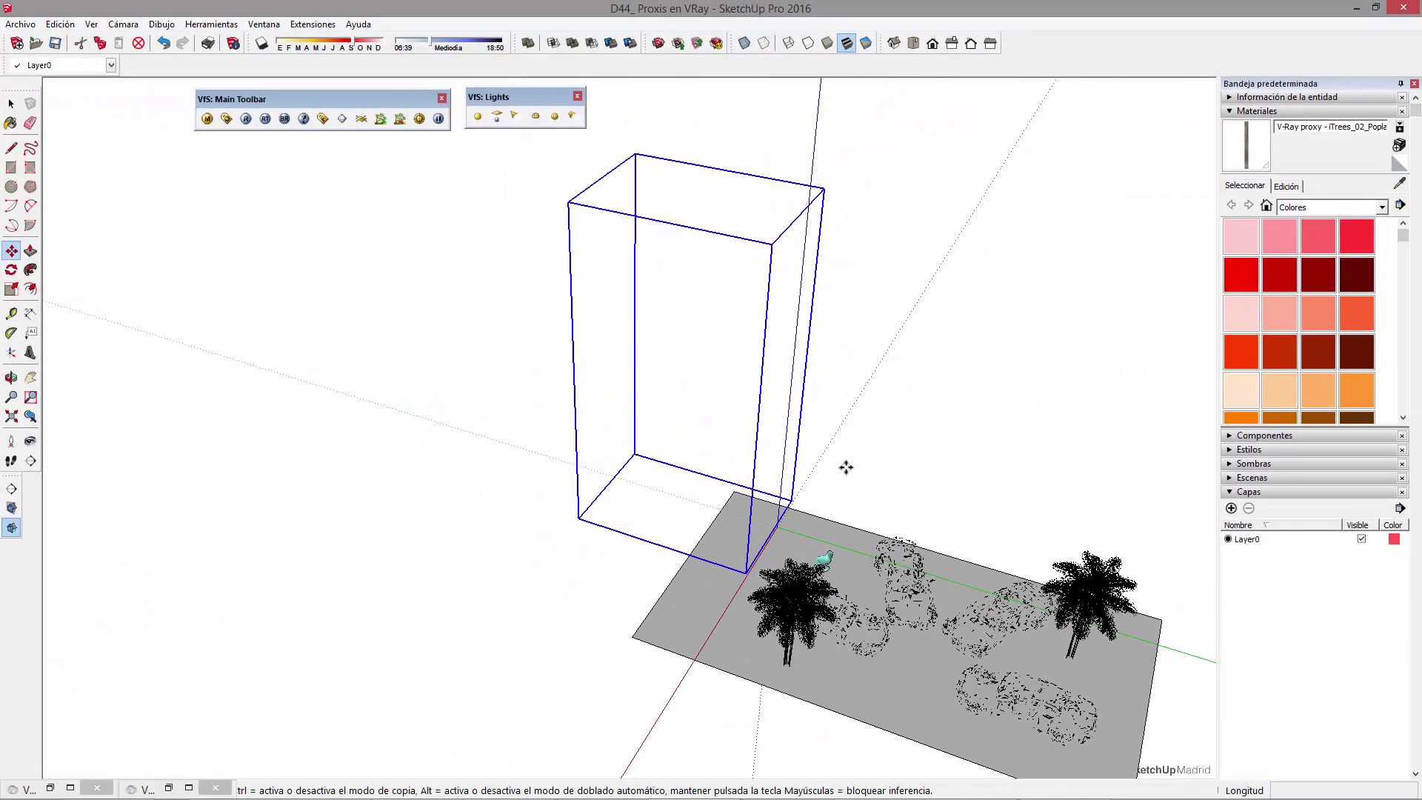
pyautogui.scroll(3, 693, 295)
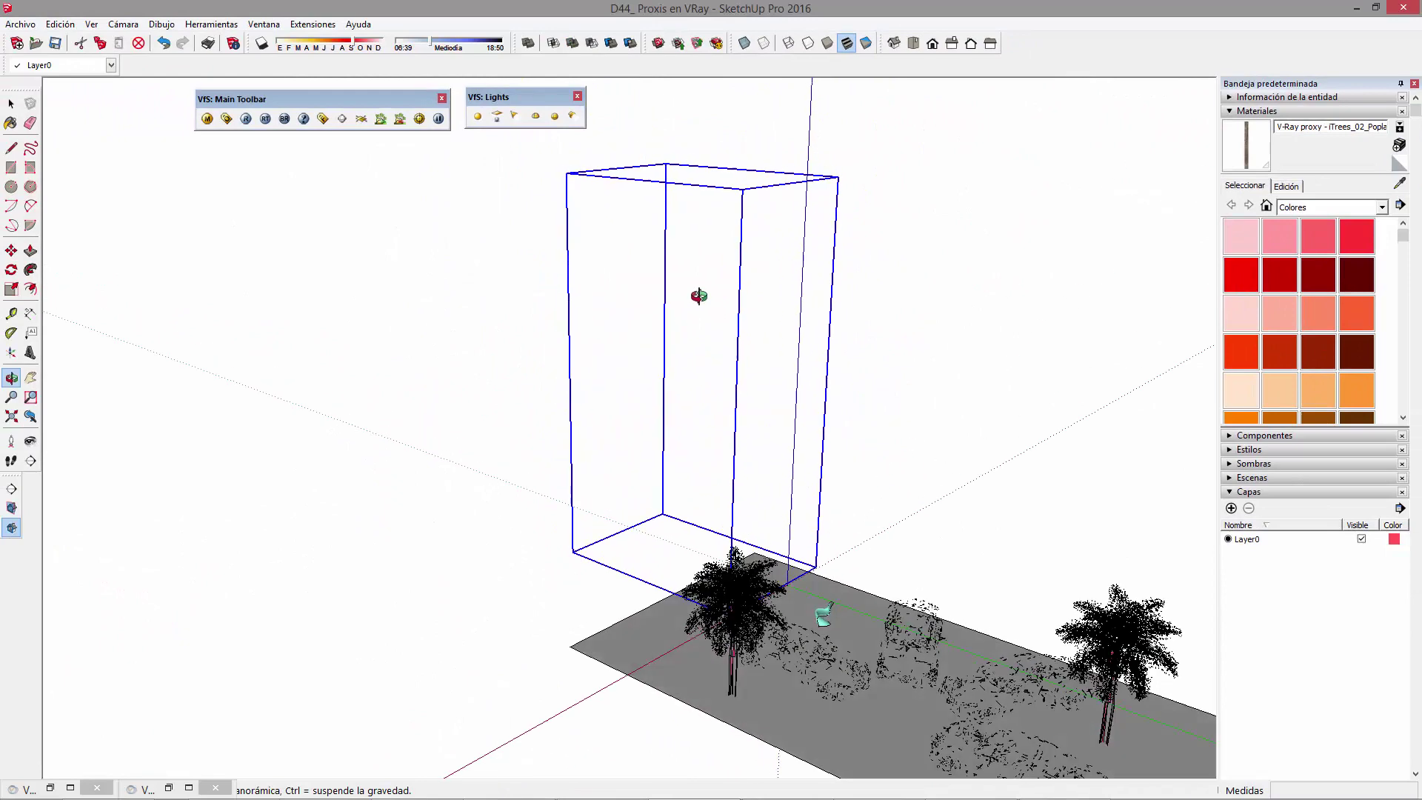
pyautogui.press('s')
pyautogui.click(559, 158)
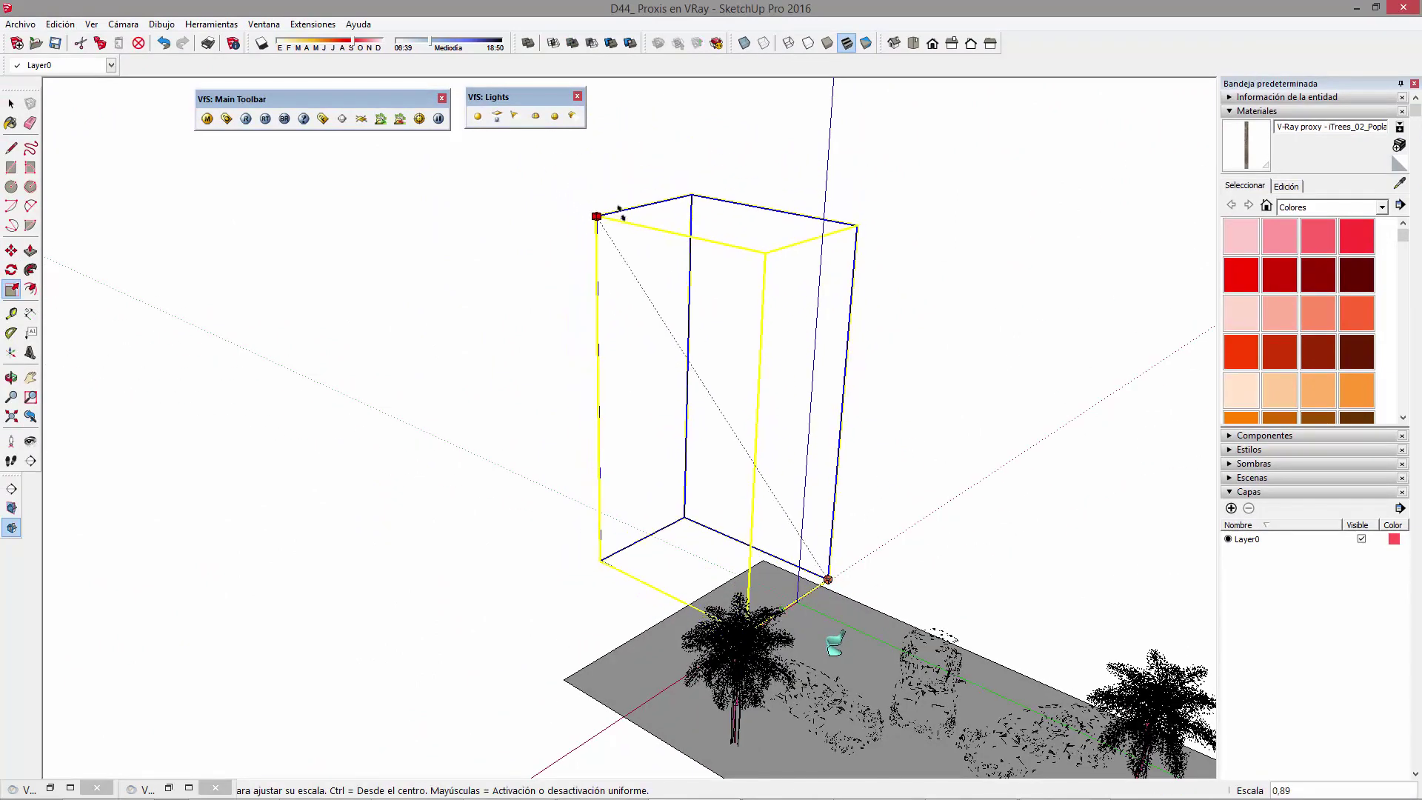
pyautogui.moveTo(770, 496); pyautogui.dragTo(392, 407, button='middle')
pyautogui.scroll(-1, 665, 454)
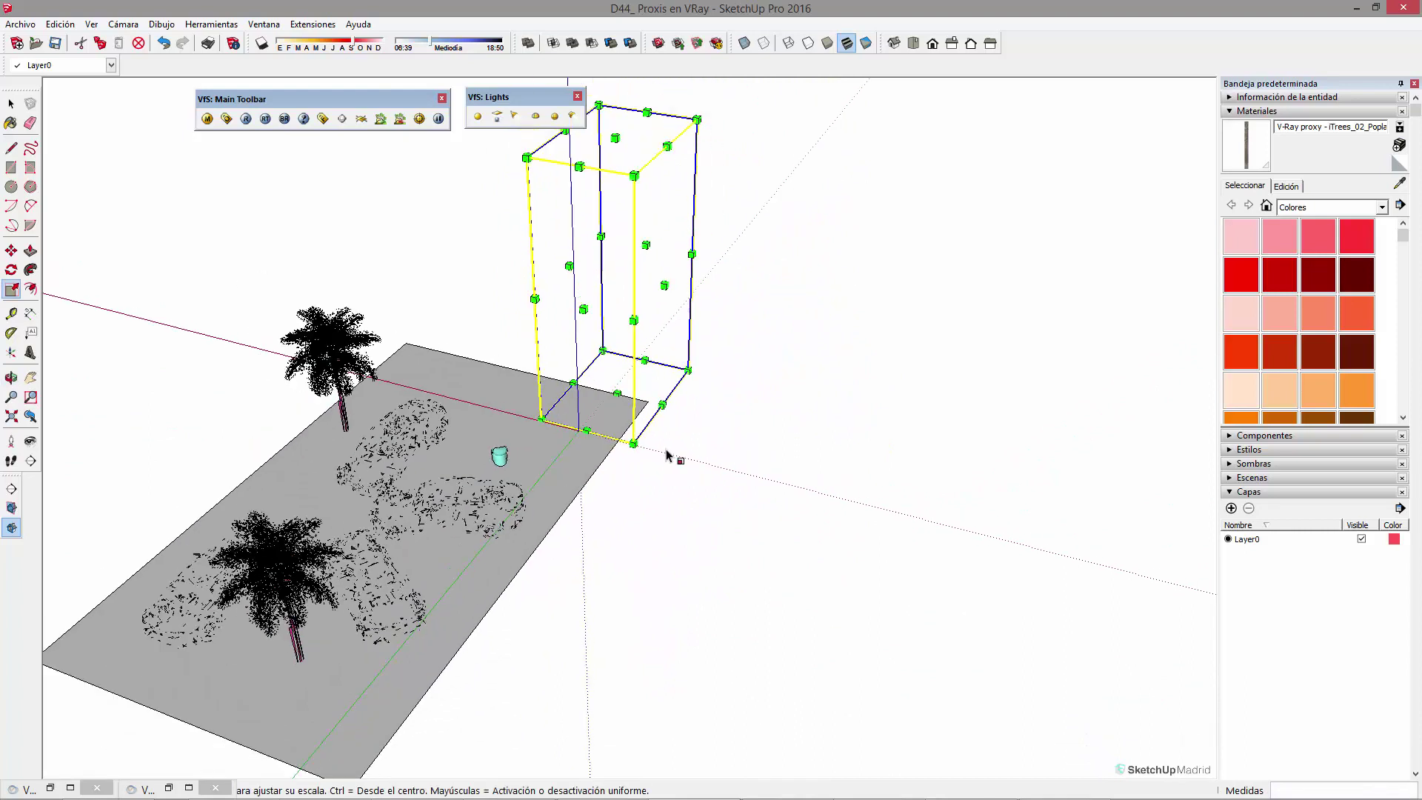
# - Copy the scaled poplar proxy to a spot on the ground plane beside the original
pyautogui.press('m')
pyautogui.click(762, 415)
pyautogui.click(686, 464)
# - Rotate the copied poplar proxy to a different angle than the original and adjust its position on the ground plane
pyautogui.press('q')
pyautogui.click(568, 467)
pyautogui.click(514, 507)
pyautogui.click(623, 597)
pyautogui.press('m')
pyautogui.click(585, 590)
# - Scale the rotated poplar copy down uniformly so it is shorter than the original
pyautogui.moveTo(571, 510); pyautogui.dragTo(778, 501, button='middle')
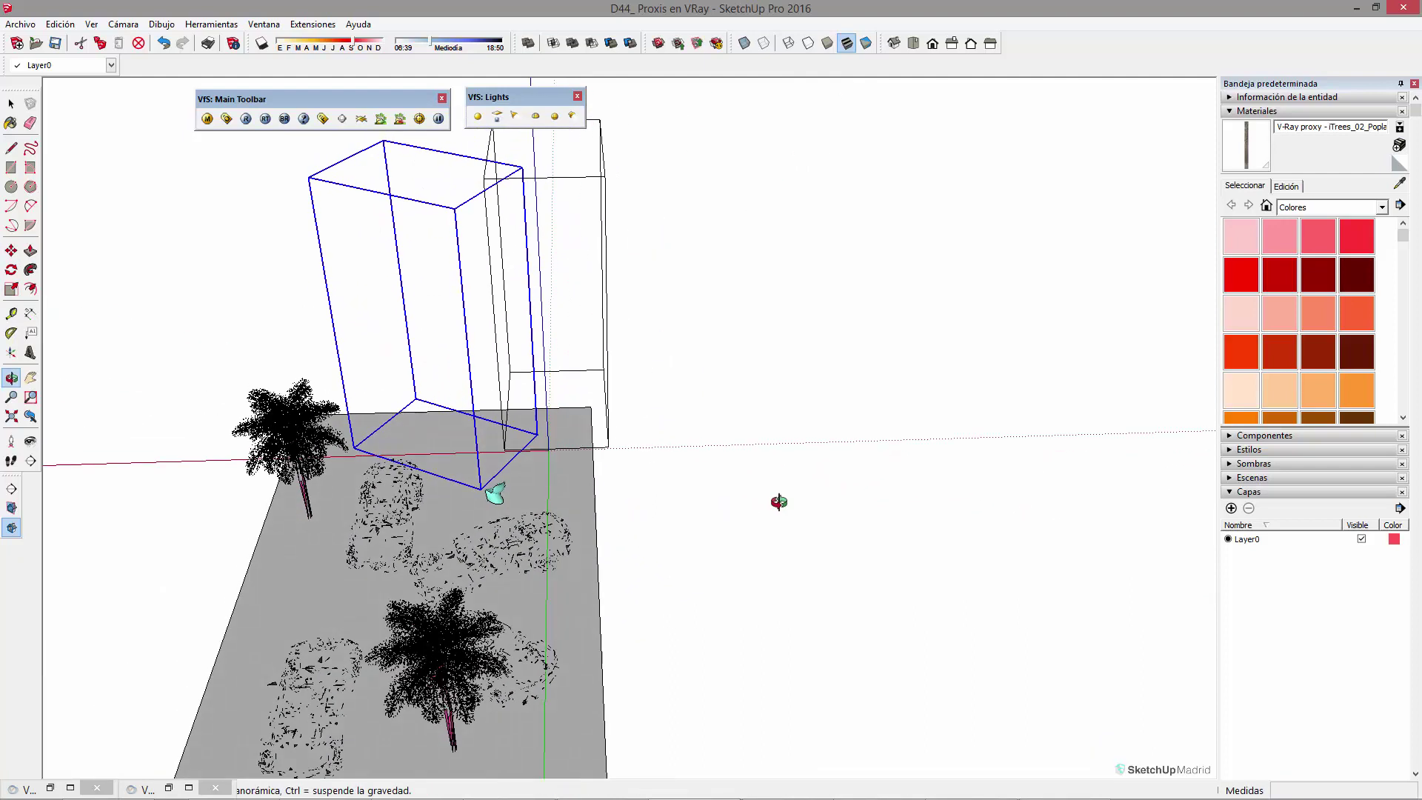
pyautogui.press('s')
pyautogui.click(525, 168)
pyautogui.click(447, 213)
pyautogui.moveTo(562, 252); pyautogui.dragTo(740, 348, button='middle')
# - Select both poplar proxies and array them 50 times at about 3.64 m spacing, parallel to the green axis and away from the ground plane
pyautogui.press('space')
pyautogui.click(743, 356)
pyautogui.keyDown('shift'); pyautogui.moveTo(490, 509); pyautogui.dragTo(626, 447, button='middle'); pyautogui.keyUp('shift')
pyautogui.moveTo(626, 448)
pyautogui.mouseDown(button='middle')
pyautogui.moveTo(622, 372)
pyautogui.moveTo(642, 445)
pyautogui.mouseUp(button='middle')
pyautogui.scroll(1, 654, 404)
pyautogui.click(574, 265)
pyautogui.moveTo(585, 286); pyautogui.dragTo(866, 480, button='middle')
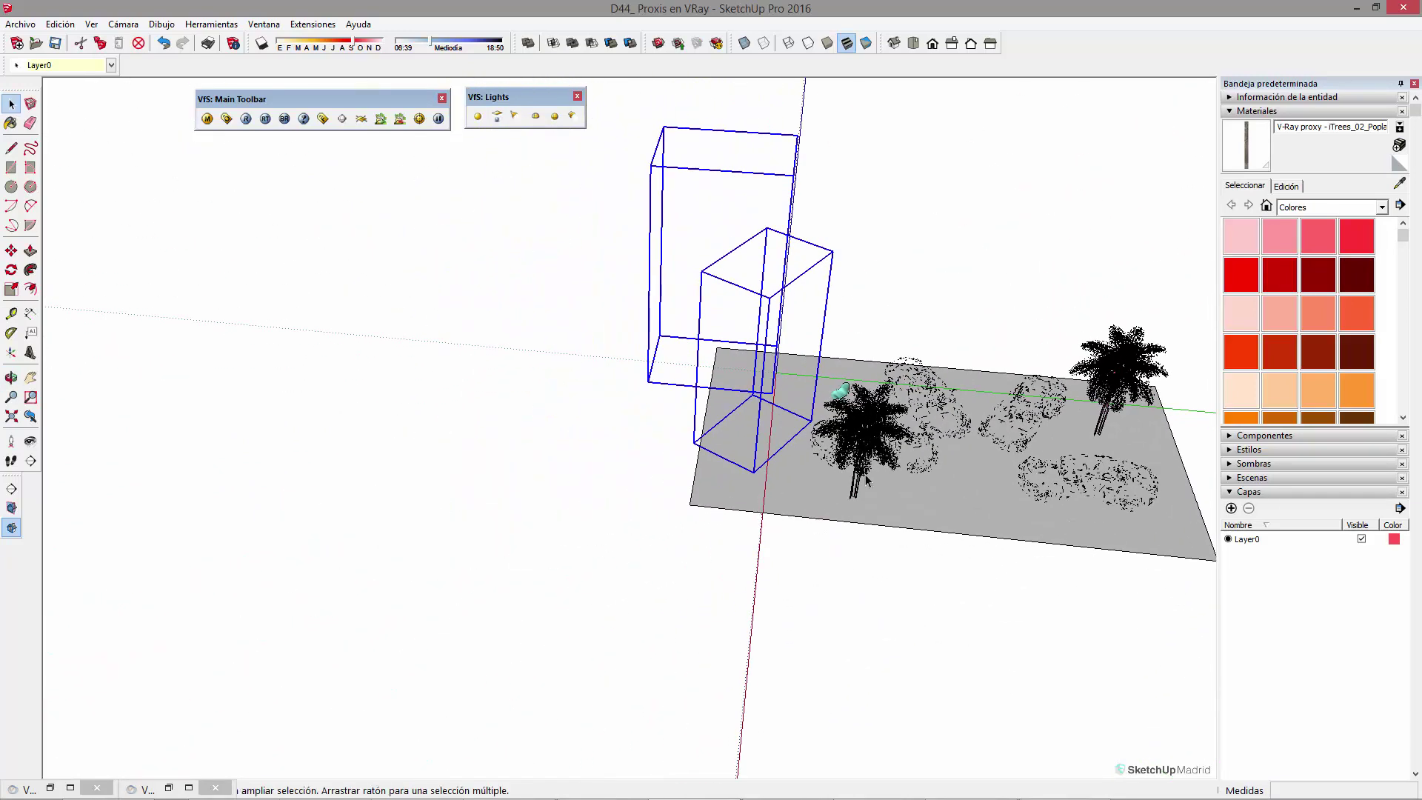
pyautogui.press('m')
pyautogui.click(810, 487)
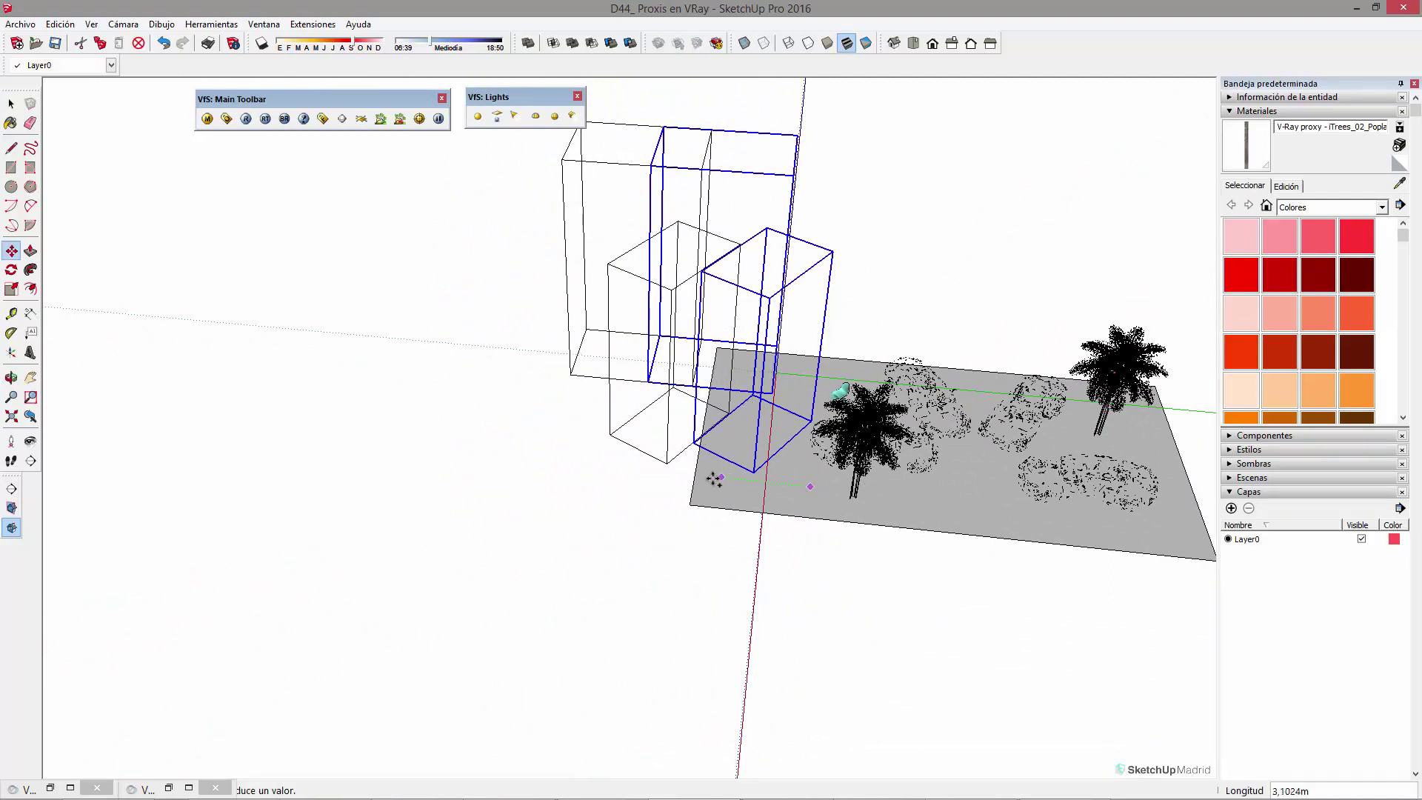
pyautogui.click(714, 477)
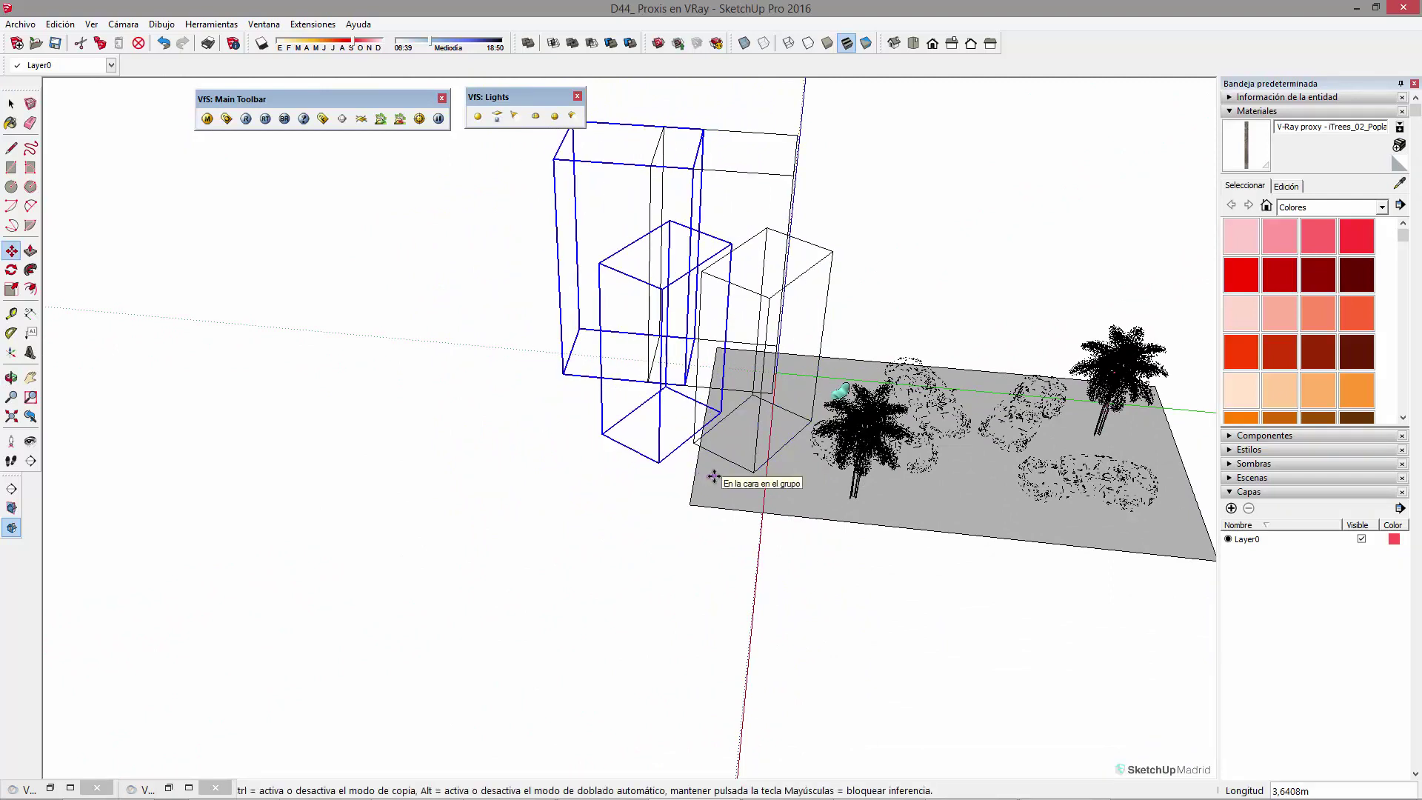
pyautogui.press('Return')
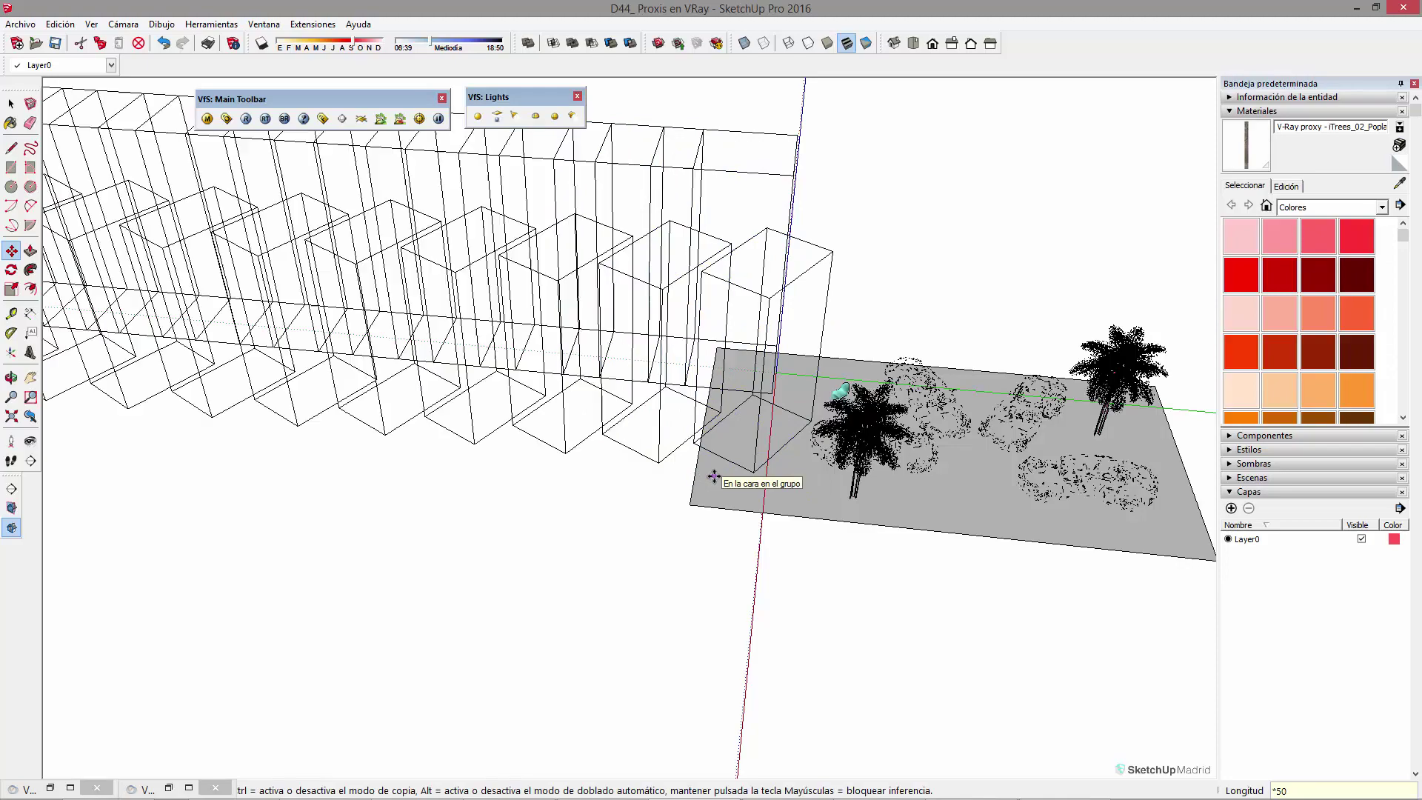
# - Clear the selection, frame the rows of poplar proxies with the palm and cars, and start a V-Ray render
pyautogui.moveTo(714, 477); pyautogui.dragTo(516, 339, button='middle')
pyautogui.scroll(-2, 516, 339)
pyautogui.press('space')
pyautogui.click(699, 349)
pyautogui.scroll(5, 700, 348)
pyautogui.moveTo(700, 348); pyautogui.dragTo(483, 421, button='middle')
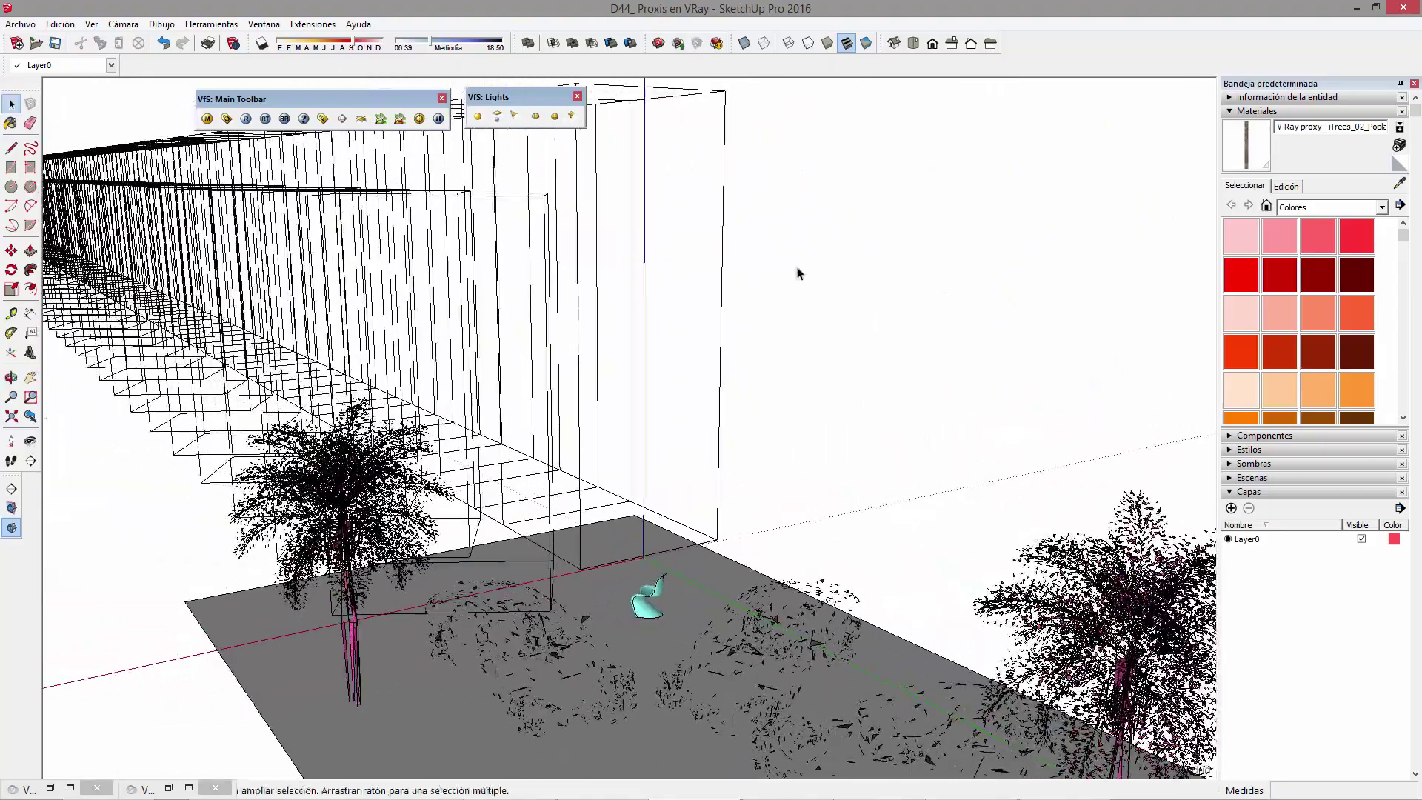
pyautogui.moveTo(418, 222); pyautogui.dragTo(523, 259, button='middle')
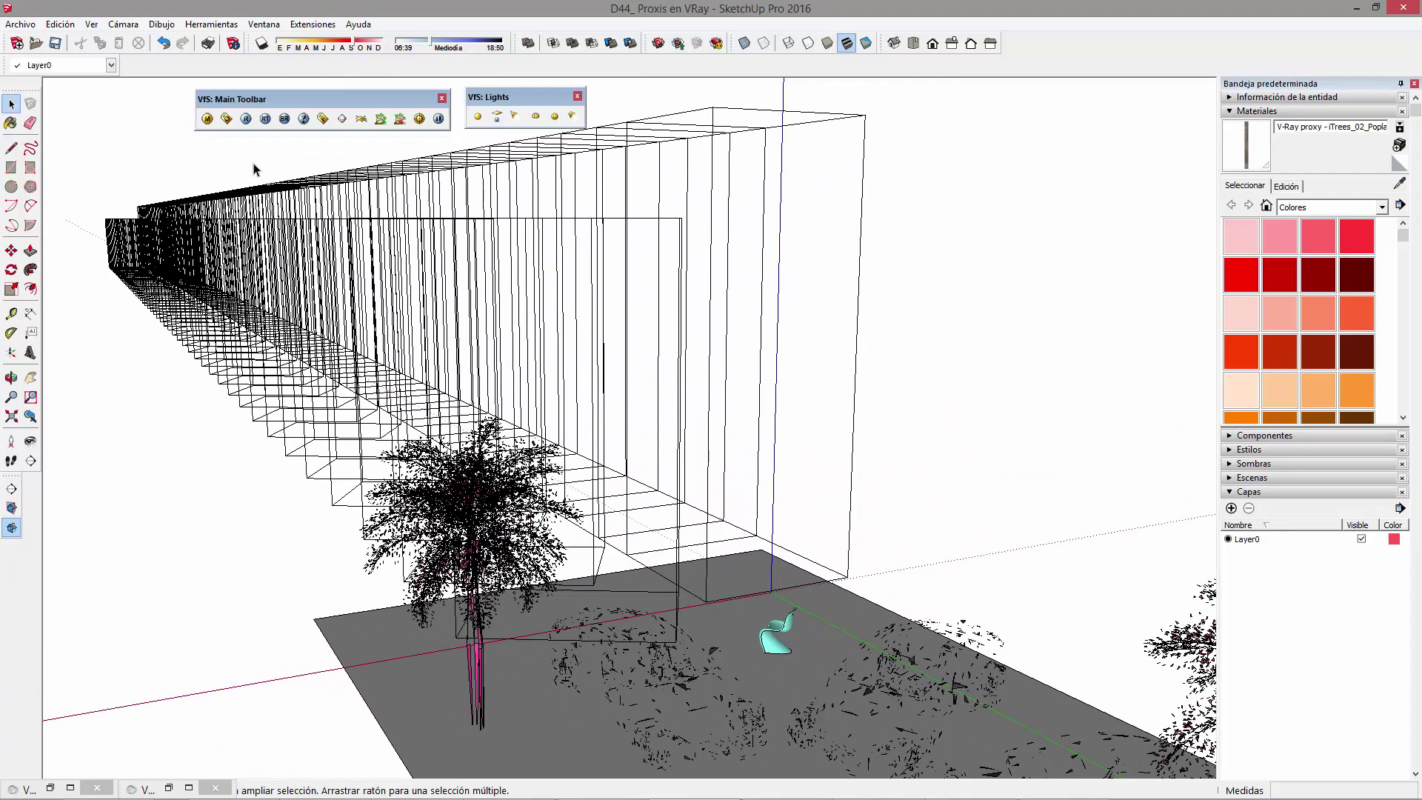
pyautogui.scroll(1, 368, 267)
pyautogui.moveTo(481, 382); pyautogui.dragTo(230, 175, button='middle')
pyautogui.click(247, 119)
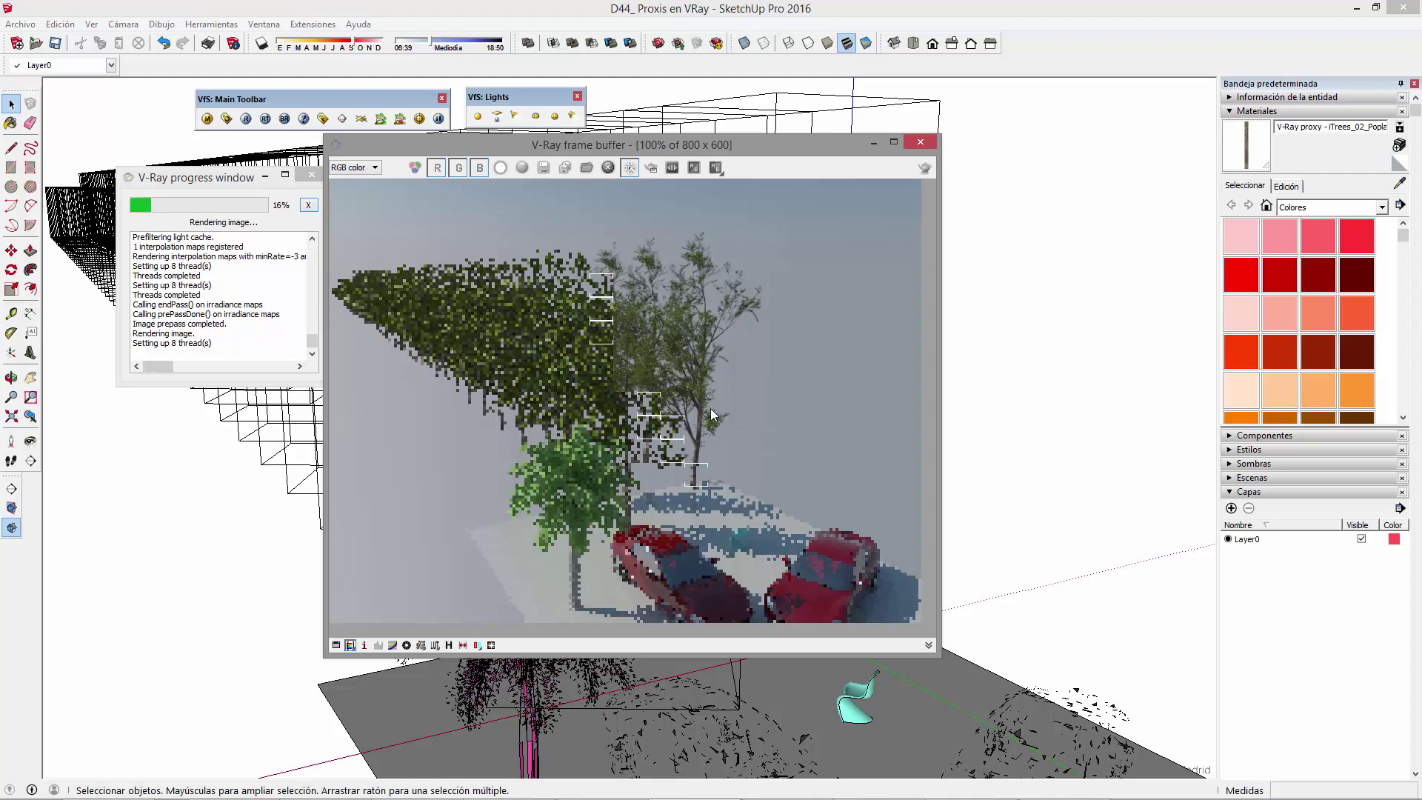
# - Examine the poplar rows in the V-Ray frame buffer as they render, comparing them with the proxy boxes in the model
pyautogui.moveTo(751, 144); pyautogui.dragTo(459, 181)
pyautogui.moveTo(841, 408); pyautogui.dragTo(837, 431, button='middle')
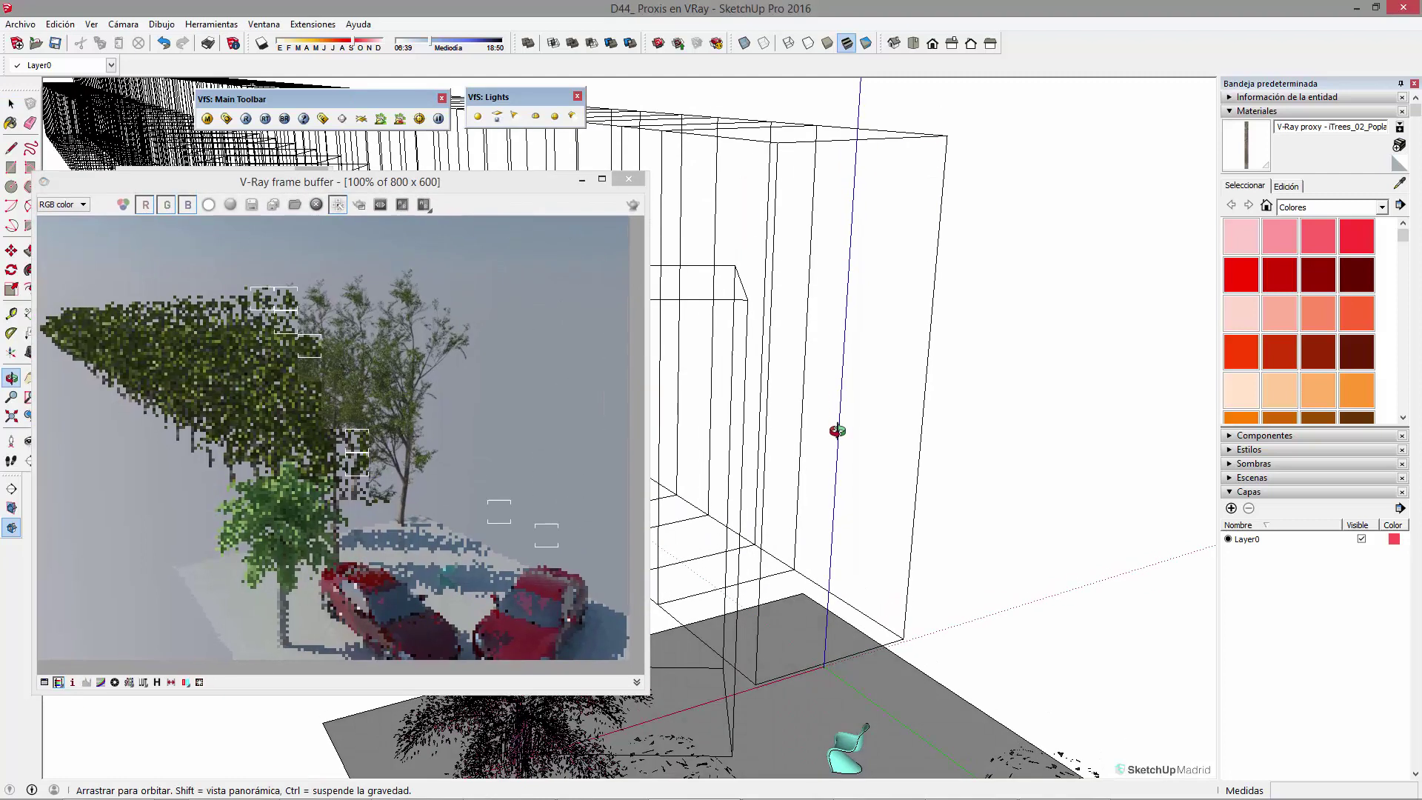
pyautogui.scroll(-5, 837, 432)
pyautogui.moveTo(810, 582)
pyautogui.mouseDown(button='middle')
pyautogui.moveTo(771, 556)
pyautogui.moveTo(804, 527)
pyautogui.mouseUp(button='middle')
pyautogui.scroll(1, 802, 525)
pyautogui.moveTo(469, 184); pyautogui.dragTo(513, 251)
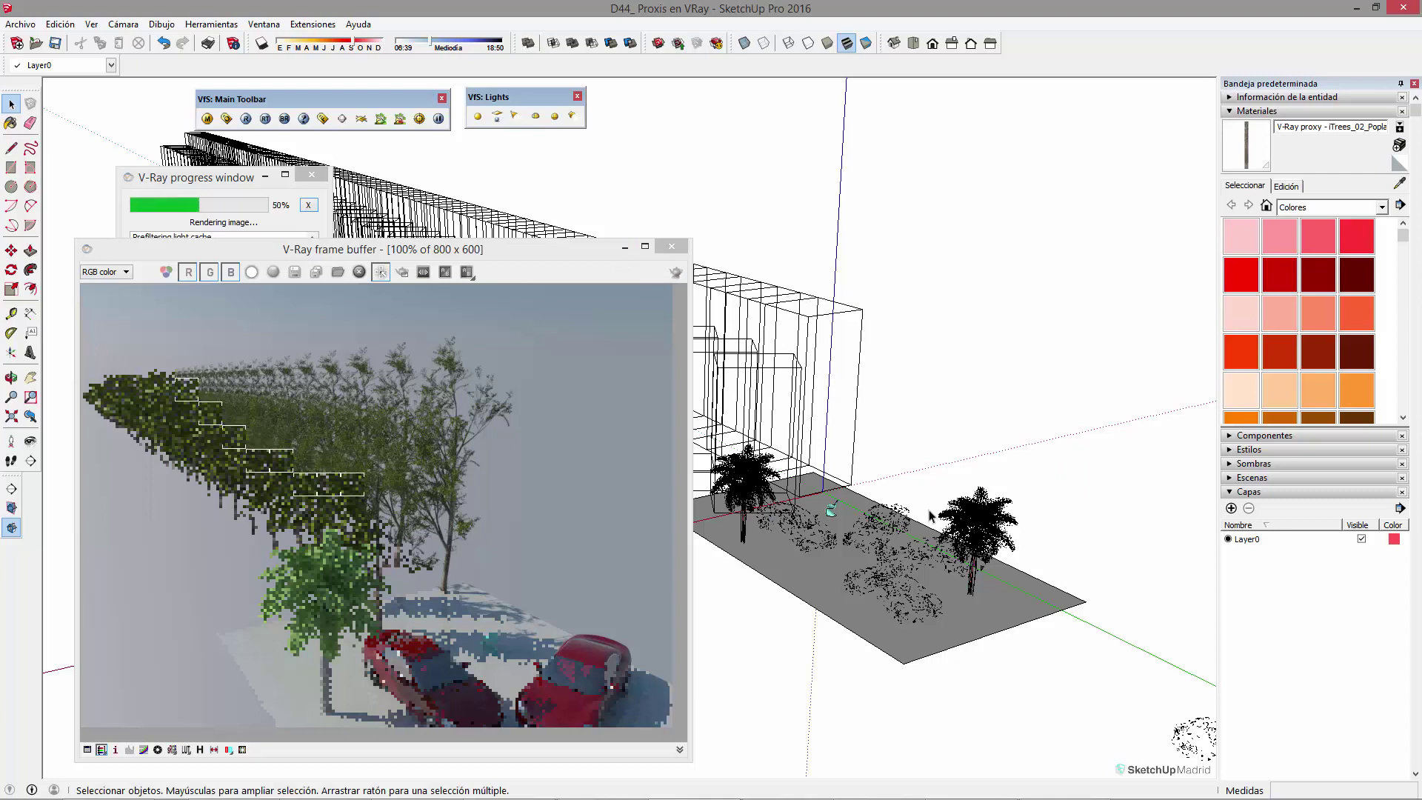
pyautogui.moveTo(552, 250); pyautogui.dragTo(1079, 101)
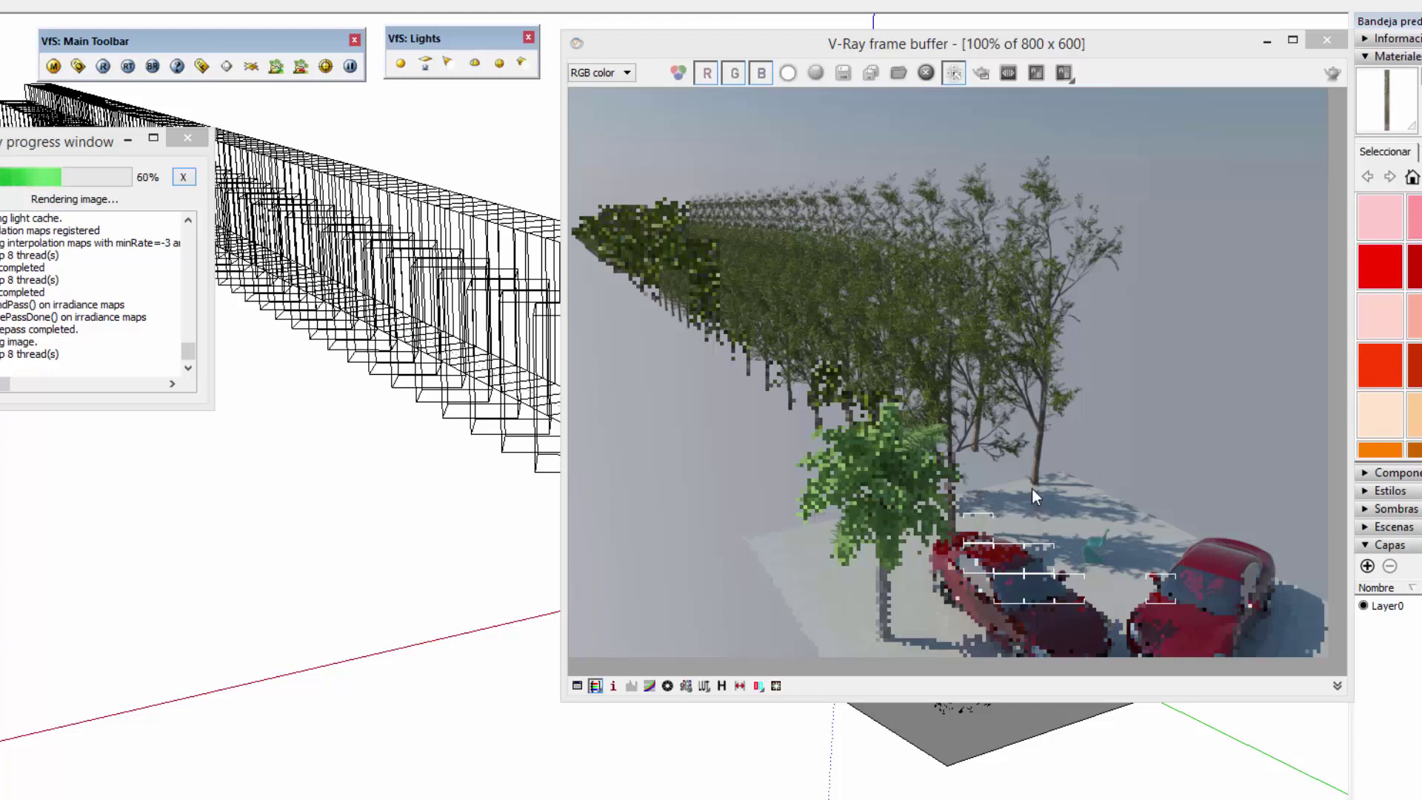
pyautogui.moveTo(1123, 53)
pyautogui.mouseDown()
pyautogui.moveTo(1098, 99)
pyautogui.moveTo(442, 191)
pyautogui.moveTo(446, 151)
pyautogui.moveTo(484, 182)
pyautogui.mouseUp()
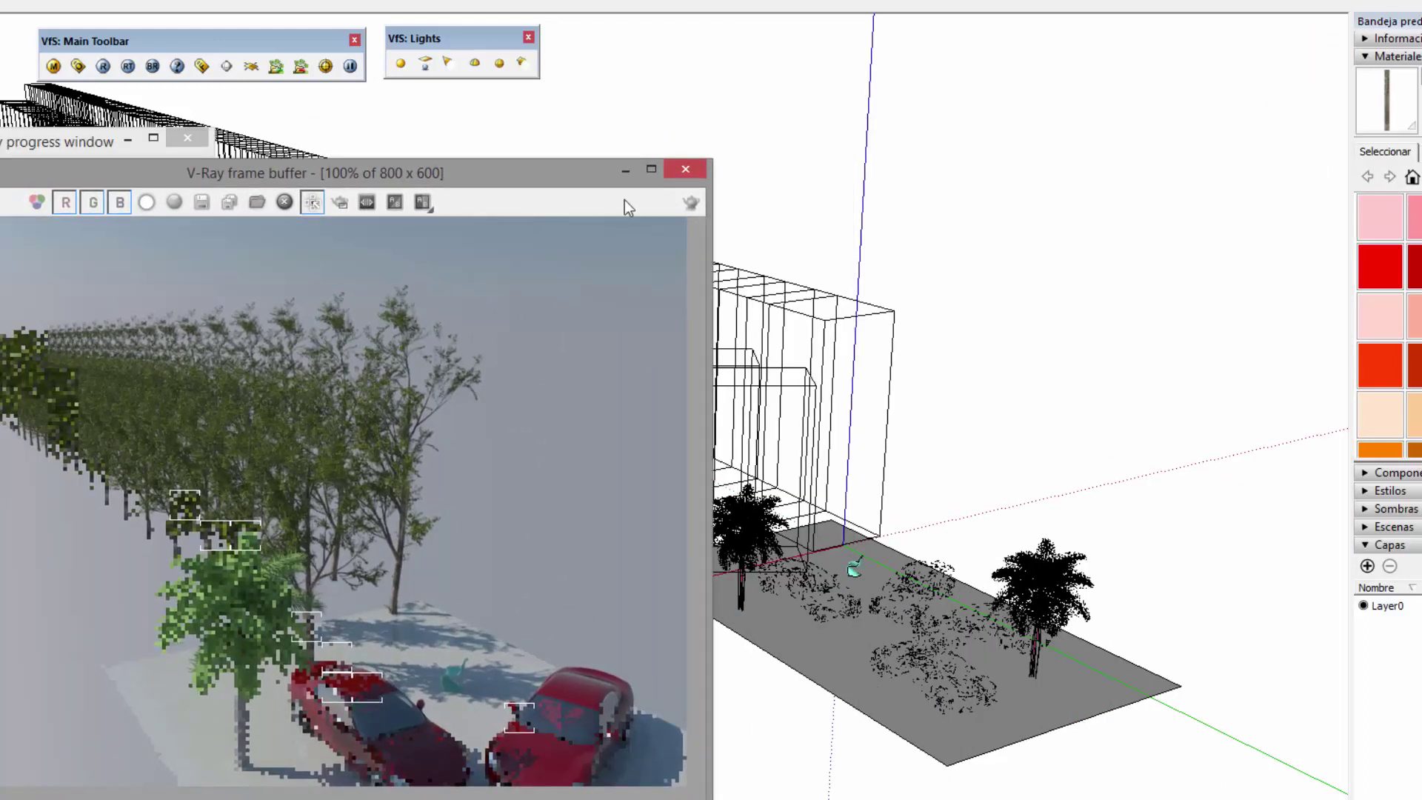
# - Close the V-Ray frame buffer and progress window and return to the ground plane with the proxies
pyautogui.click(682, 170)
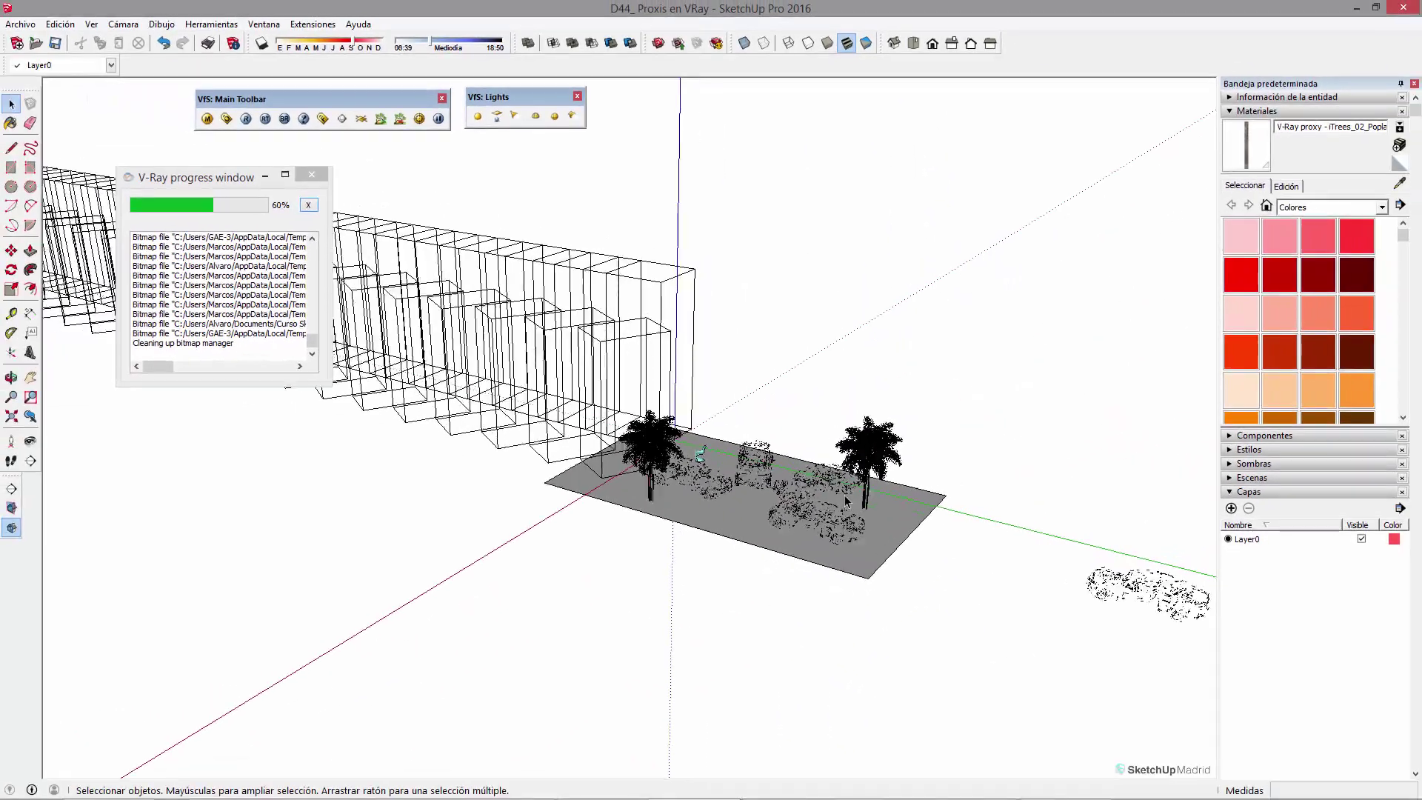
pyautogui.click(881, 443)
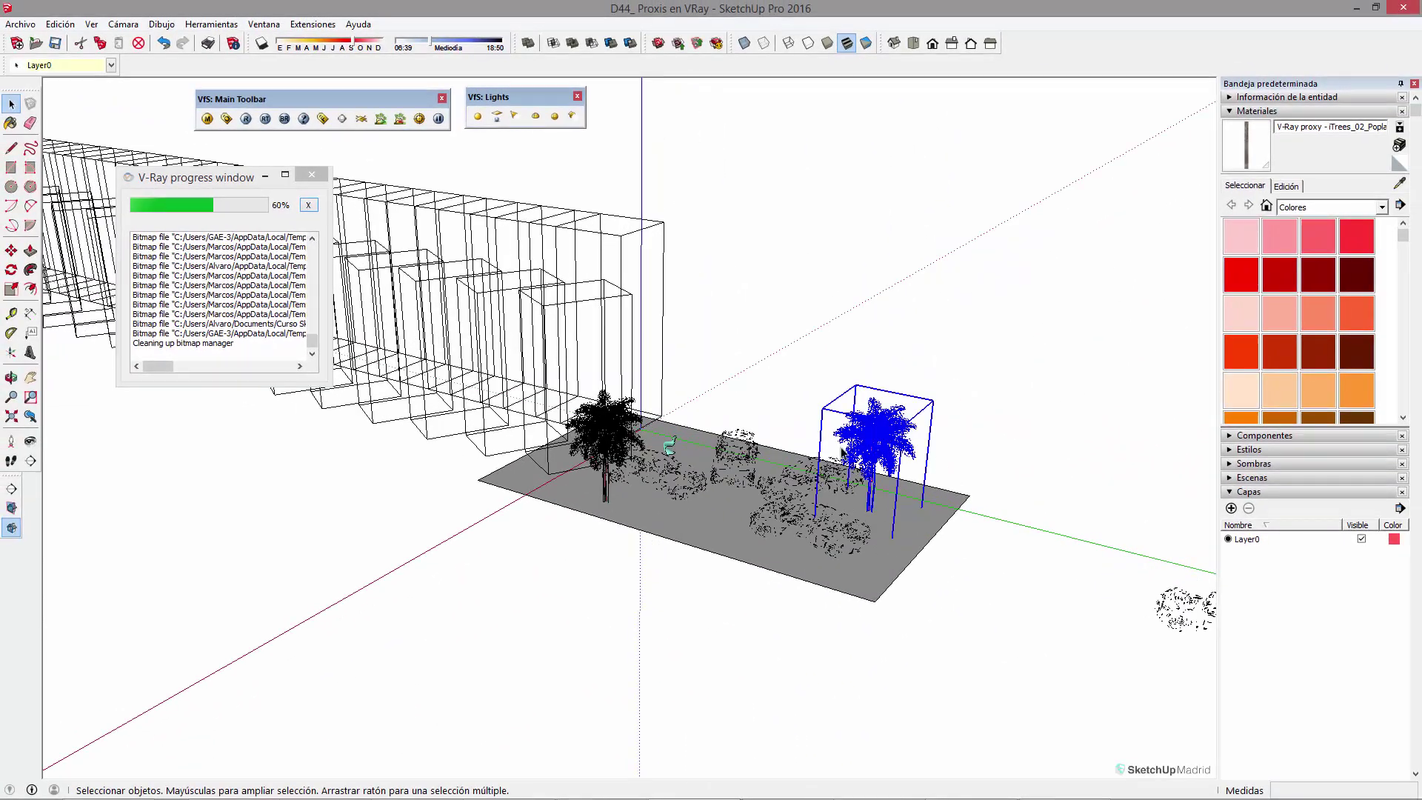
pyautogui.scroll(5, 842, 453)
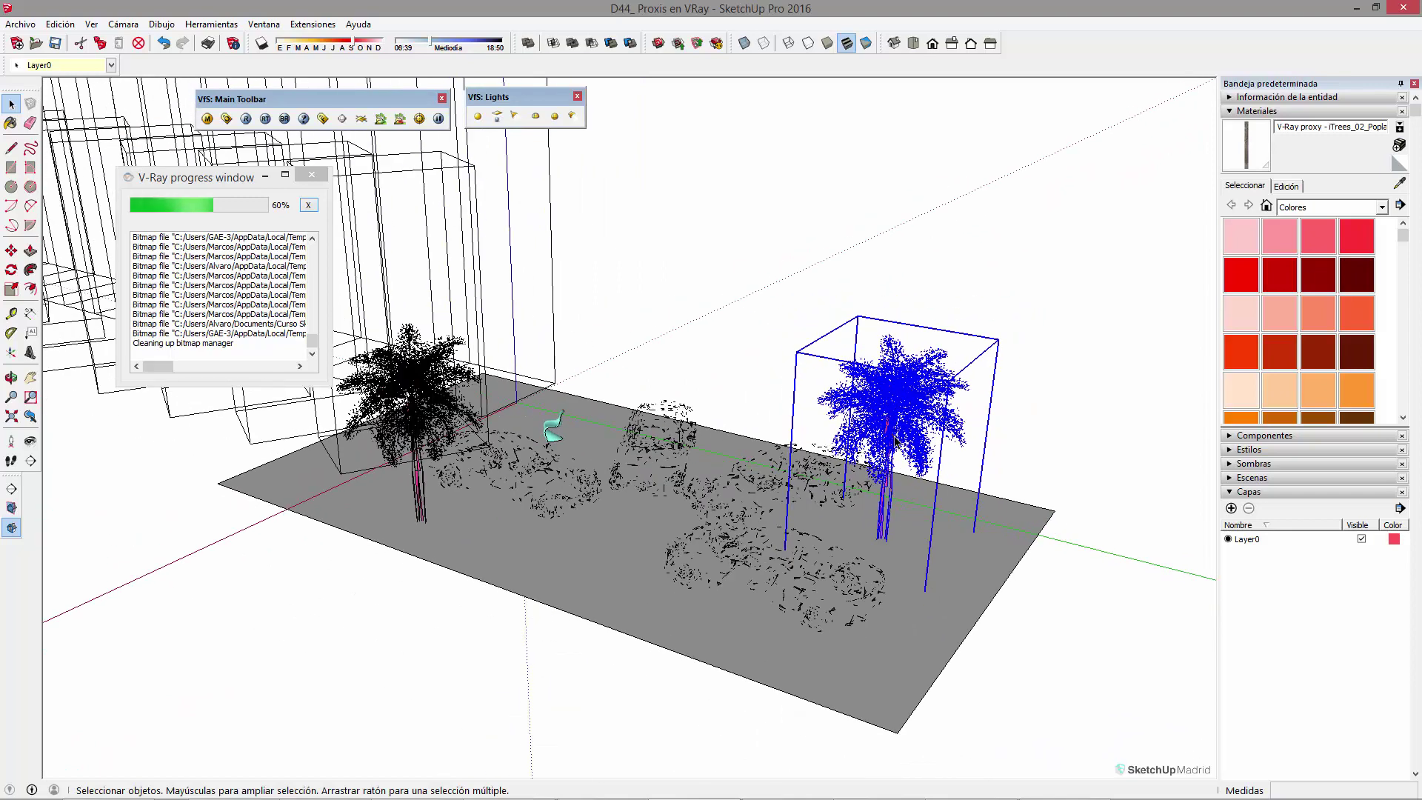
pyautogui.click(317, 175)
# - Import the SketchUp model V-Ray proxy - iTrees_02_Poplar_00 from the iTrees-02-Poplar_00 folder of the SKP tree proxy collection
pyautogui.keyDown('shift'); pyautogui.moveTo(685, 357); pyautogui.dragTo(740, 492, button='middle'); pyautogui.keyUp('shift')
pyautogui.click(602, 250)
pyautogui.moveTo(539, 358)
pyautogui.mouseDown(button='middle')
pyautogui.moveTo(711, 371)
pyautogui.moveTo(558, 326)
pyautogui.moveTo(527, 334)
pyautogui.mouseUp(button='middle')
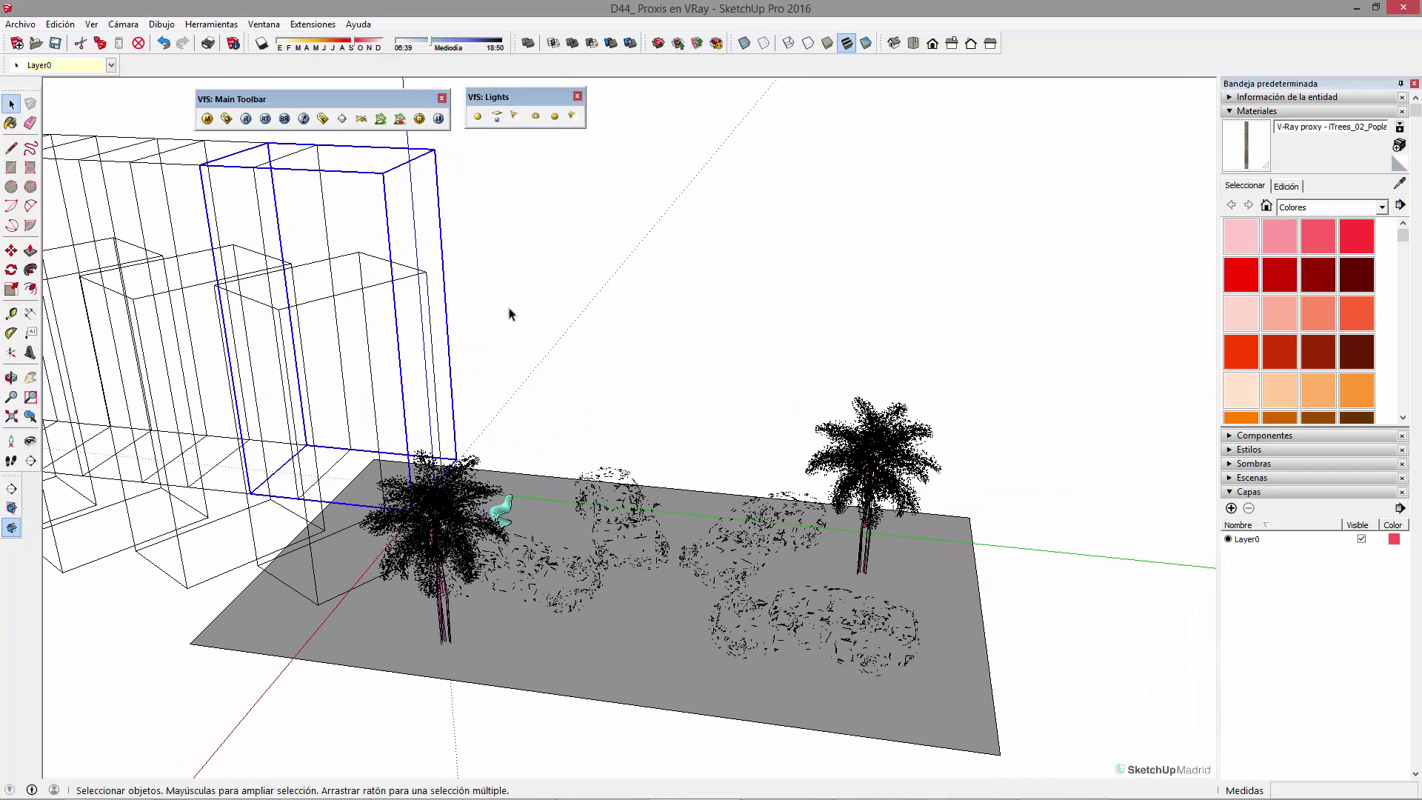
pyautogui.click(20, 24)
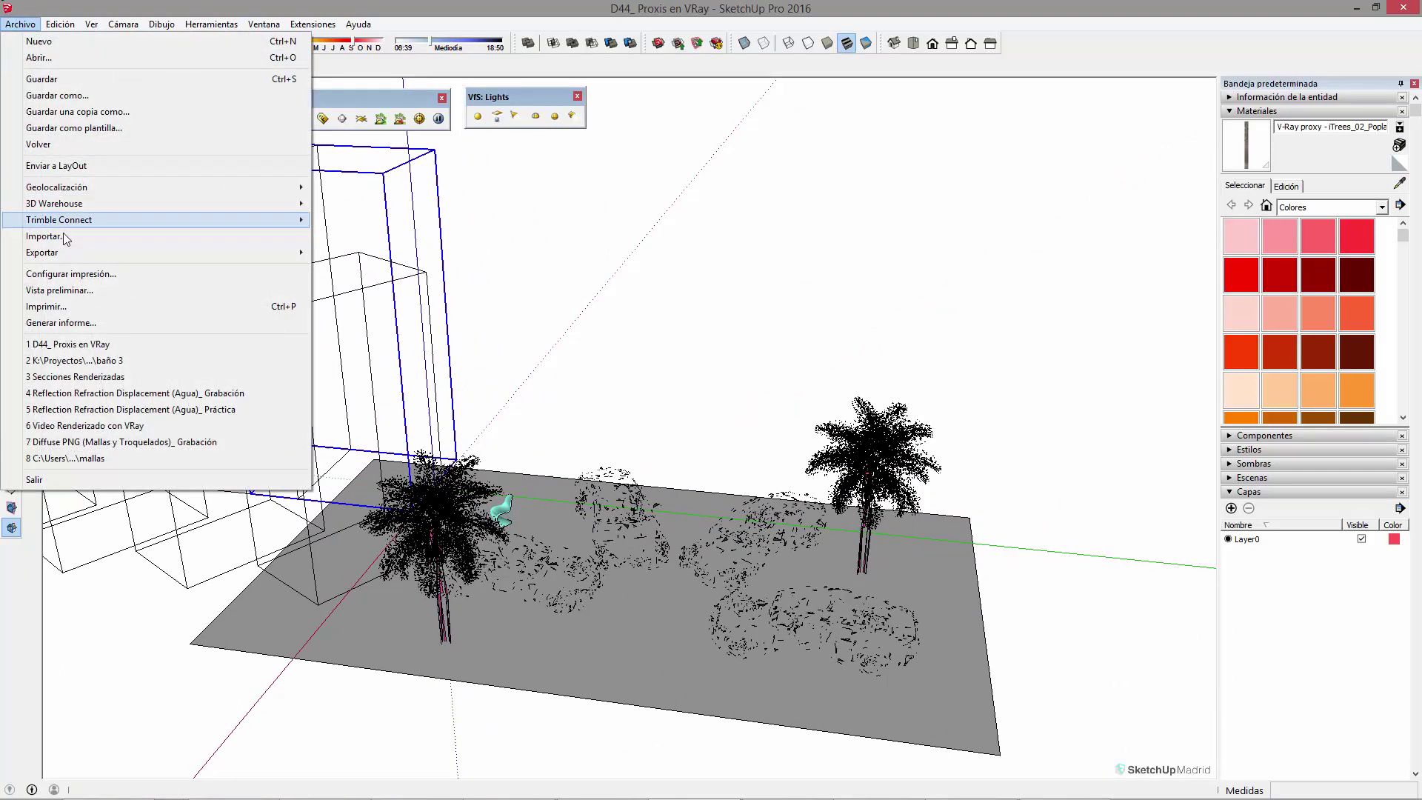
pyautogui.click(171, 236)
pyautogui.click(742, 221)
pyautogui.doubleClick(693, 291)
pyautogui.click(685, 333)
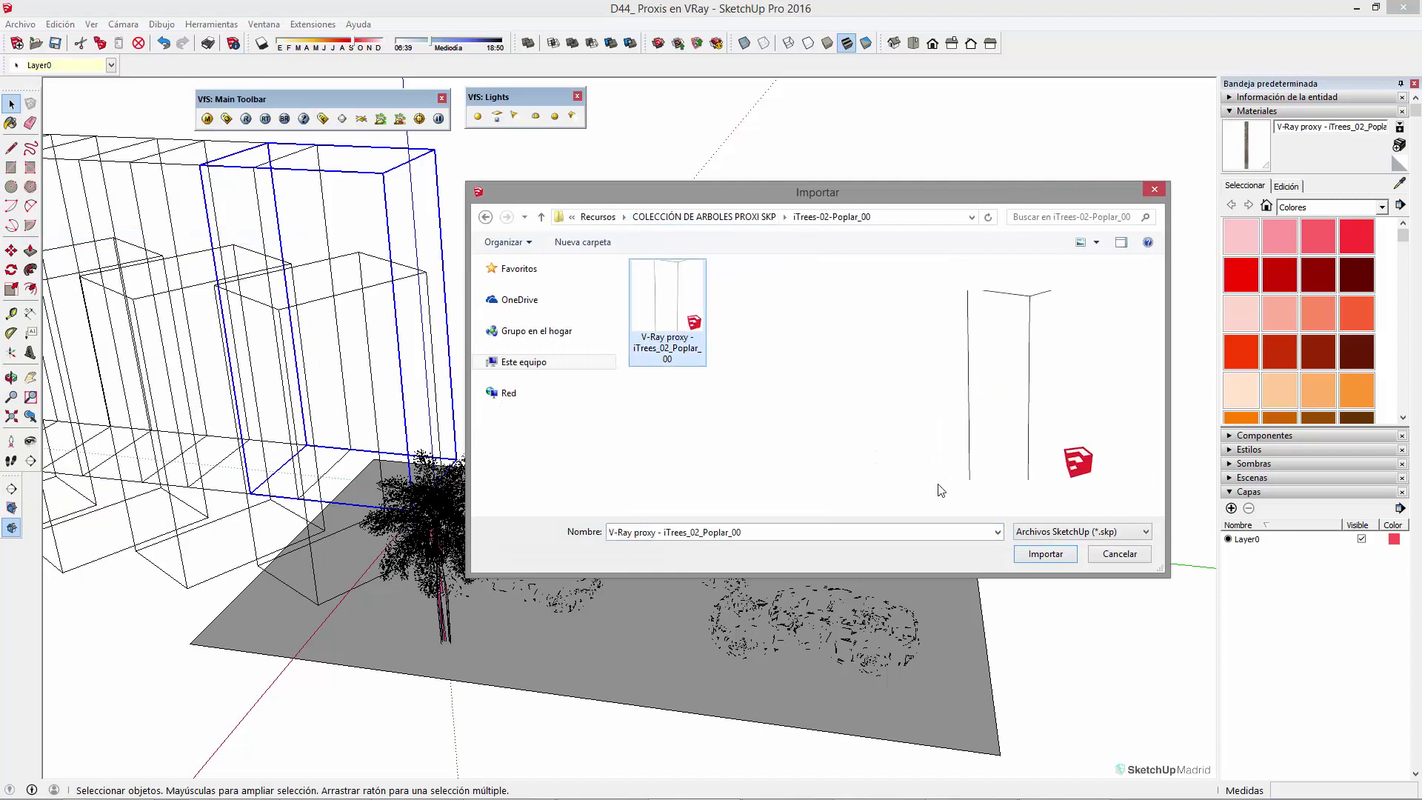
pyautogui.click(1044, 555)
# - Place the imported poplar proxy on the ground plane and scale it uniformly by 0.50
pyautogui.scroll(-3, 849, 331)
pyautogui.press('s')
pyautogui.moveTo(832, 283); pyautogui.dragTo(727, 423)
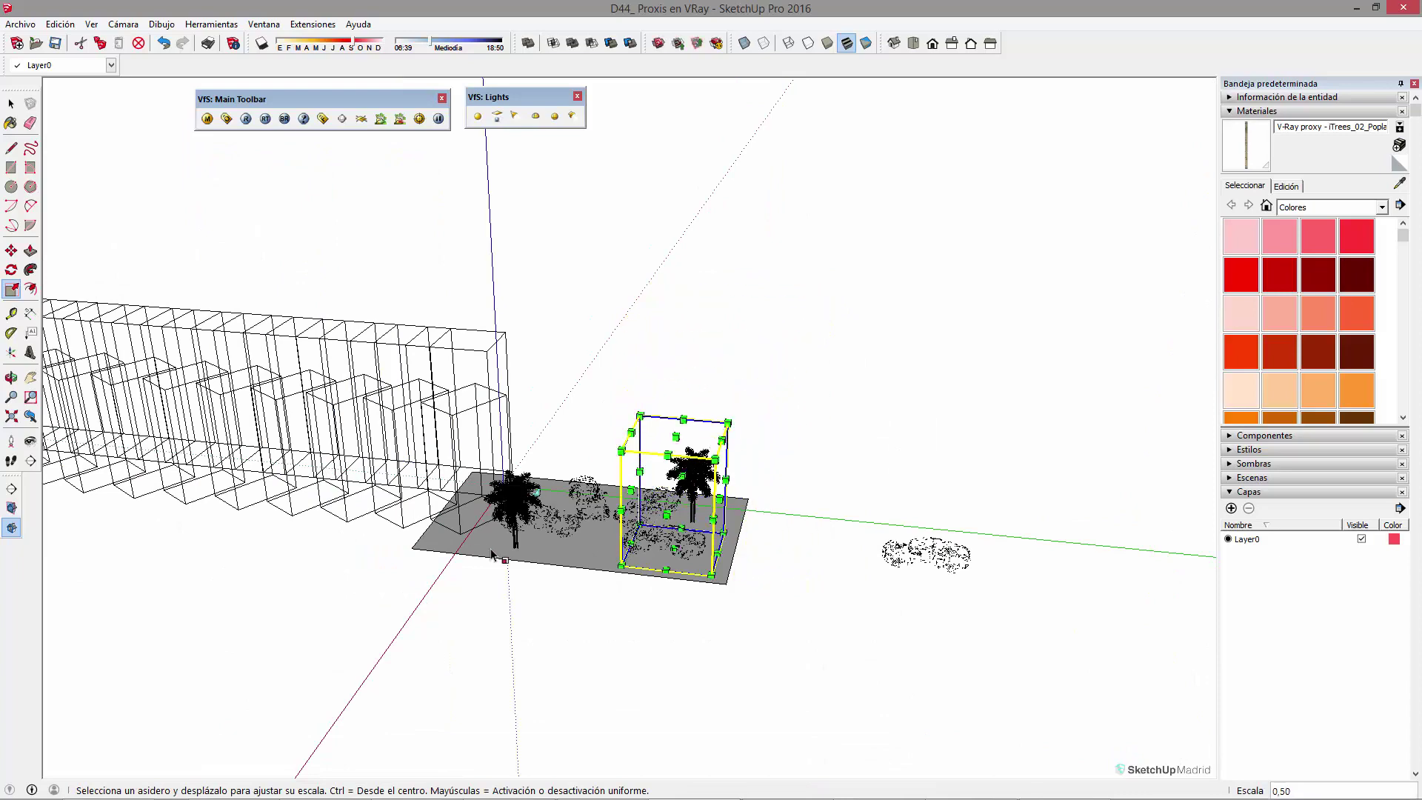
# - Move the scaled poplar proxy about 4.33 m towards the ground plane's corner, clear of the cars and palms
pyautogui.scroll(5, 593, 555)
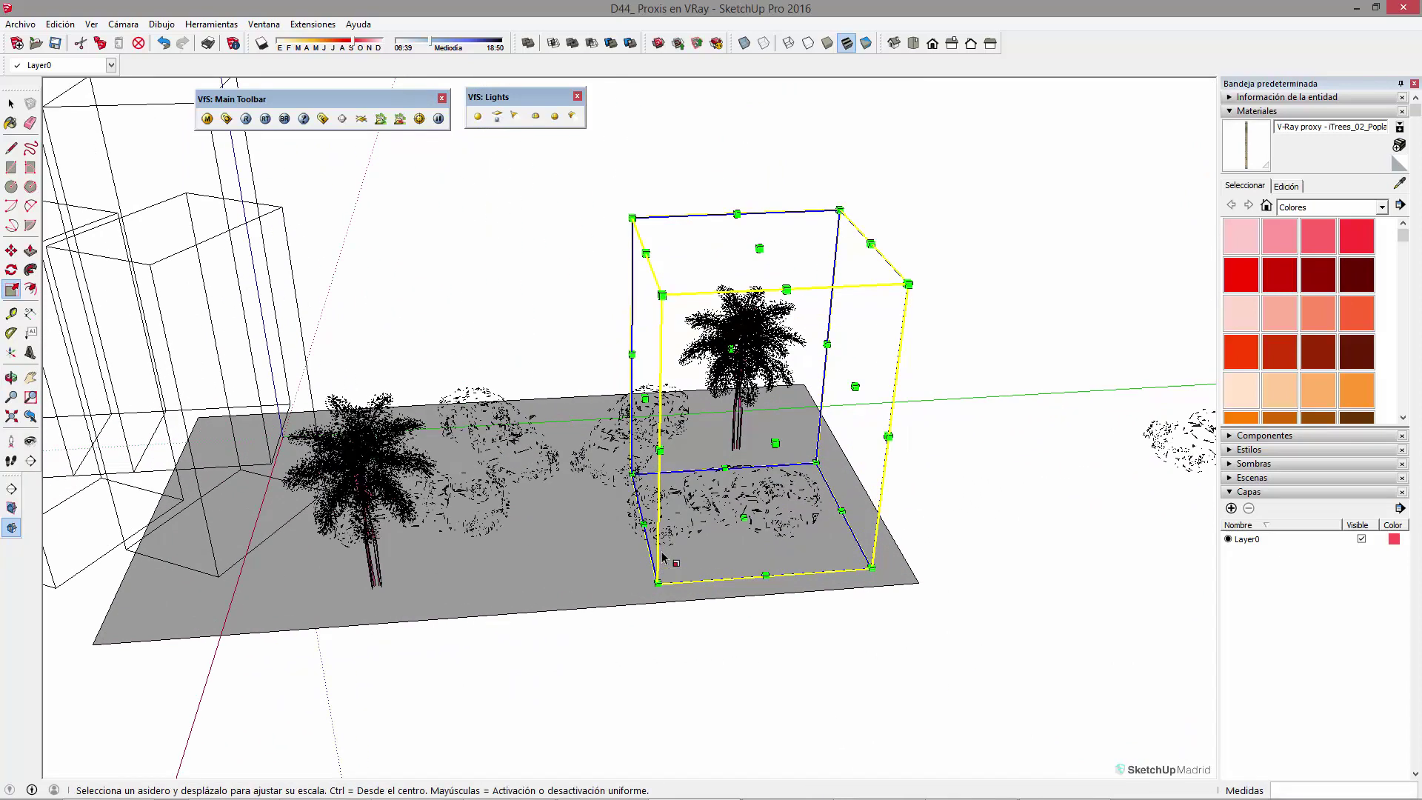
pyautogui.scroll(3, 664, 557)
pyautogui.press('m')
pyautogui.click(543, 571)
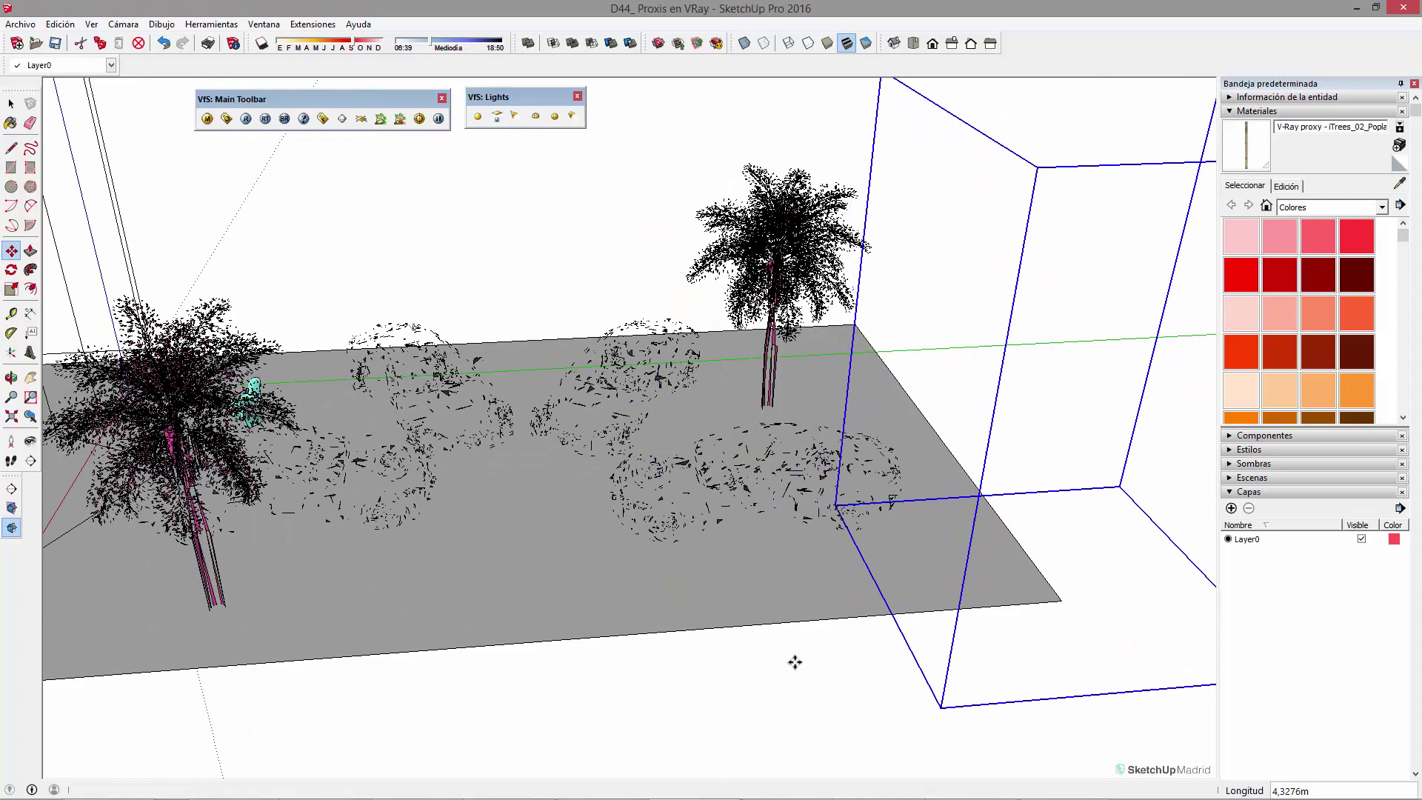
pyautogui.click(795, 661)
# - Frame the cars between the trees from a low angle, run a V-Ray render, and shift the frame buffer aside
pyautogui.press('space')
pyautogui.scroll(-3, 794, 661)
pyautogui.moveTo(795, 661); pyautogui.dragTo(614, 449, button='middle')
pyautogui.scroll(4, 615, 448)
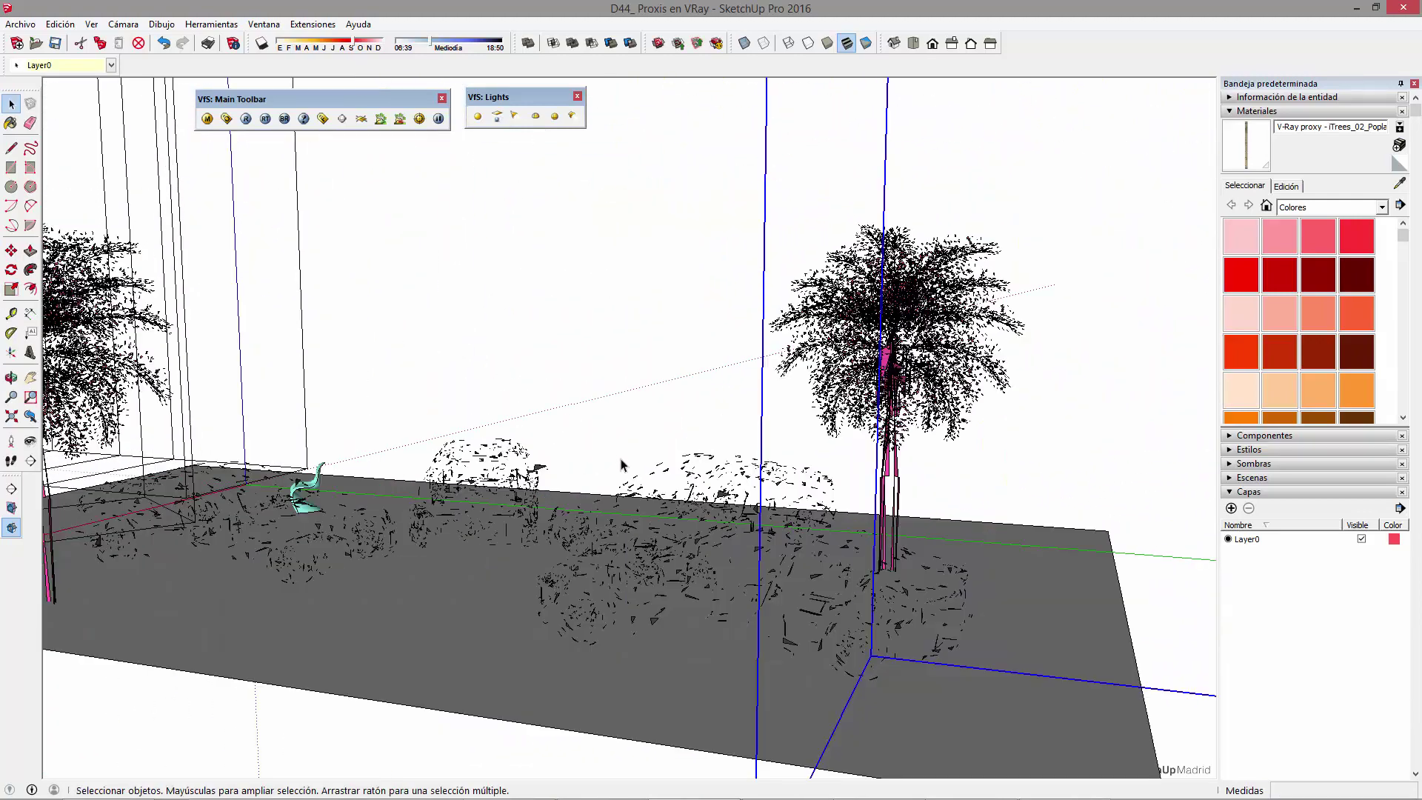
pyautogui.click(246, 119)
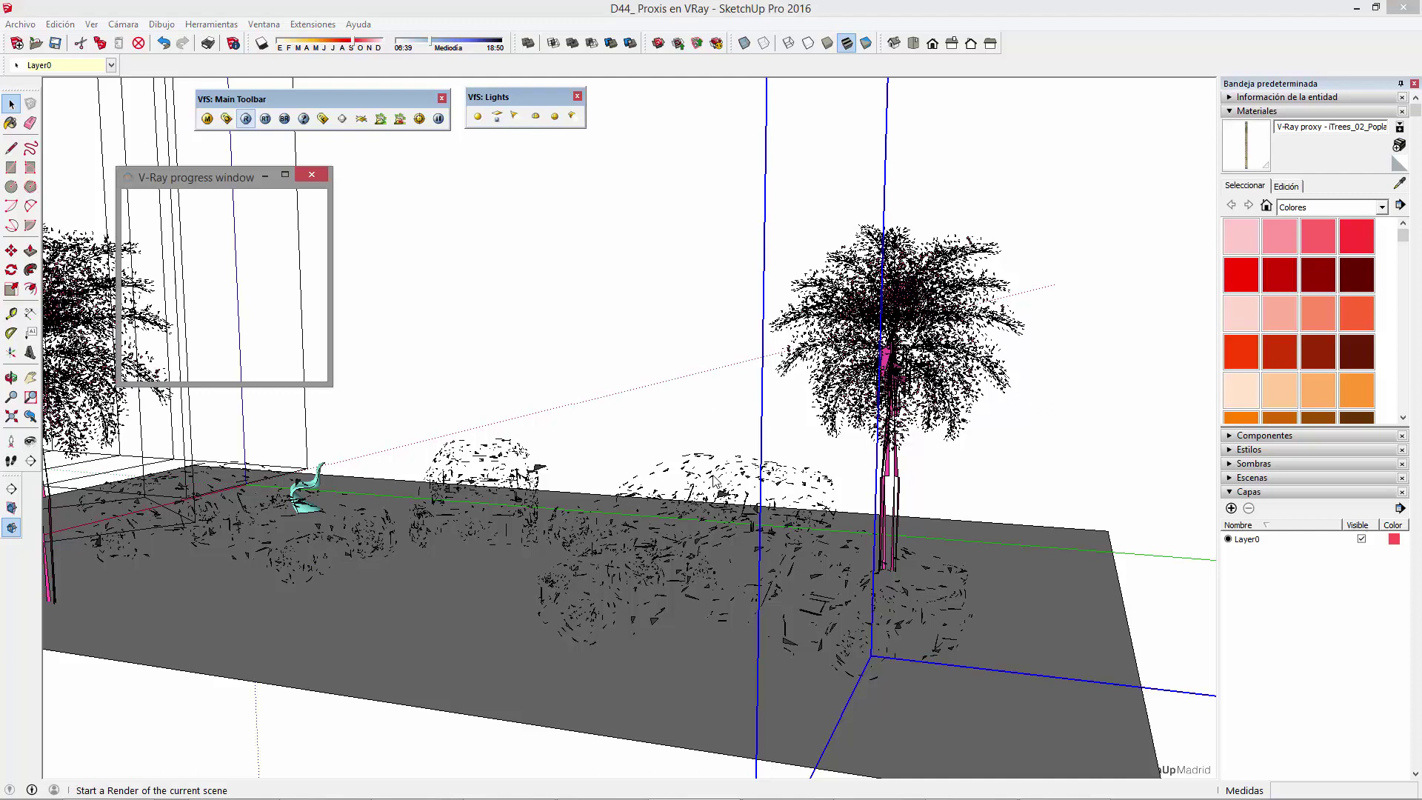
pyautogui.click(840, 446)
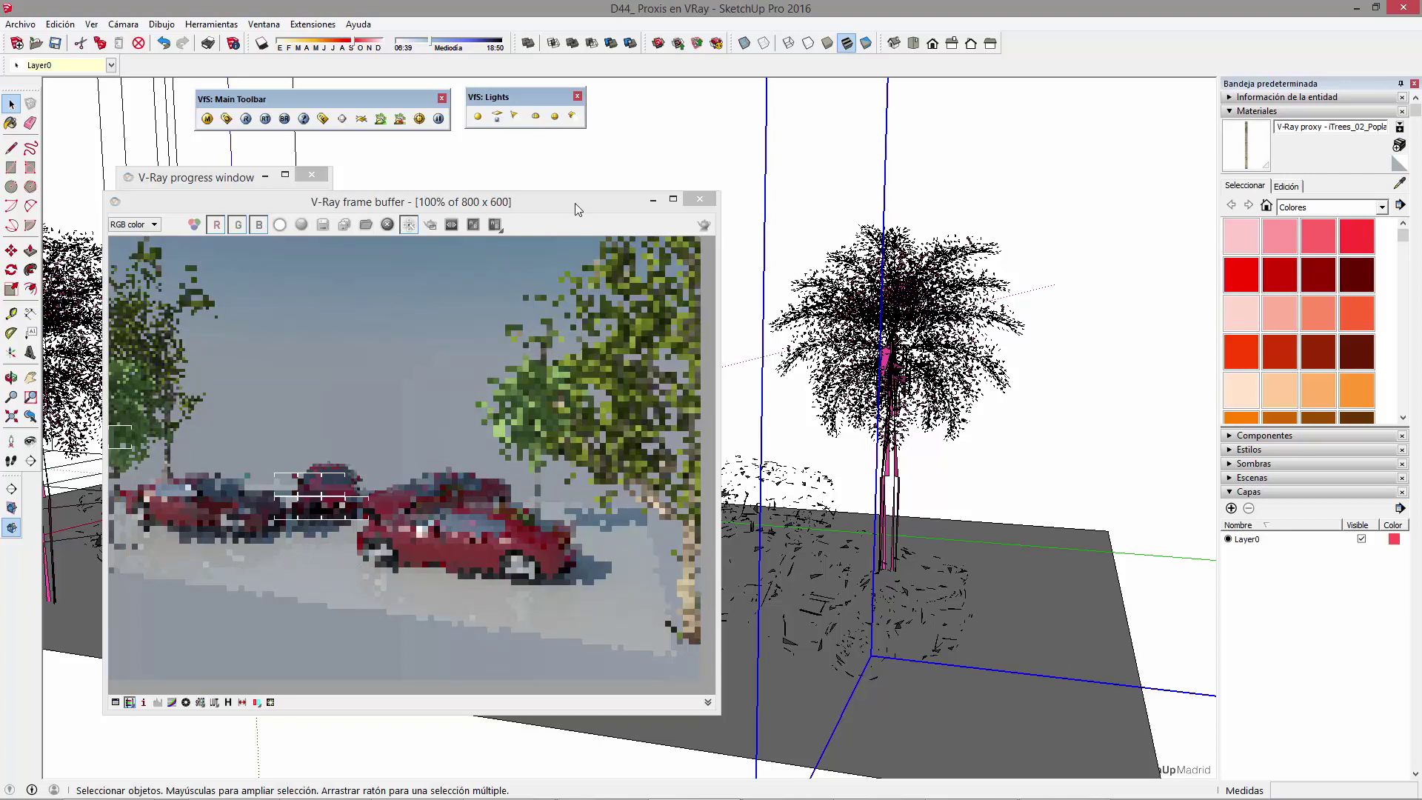
pyautogui.moveTo(574, 203); pyautogui.dragTo(805, 181)
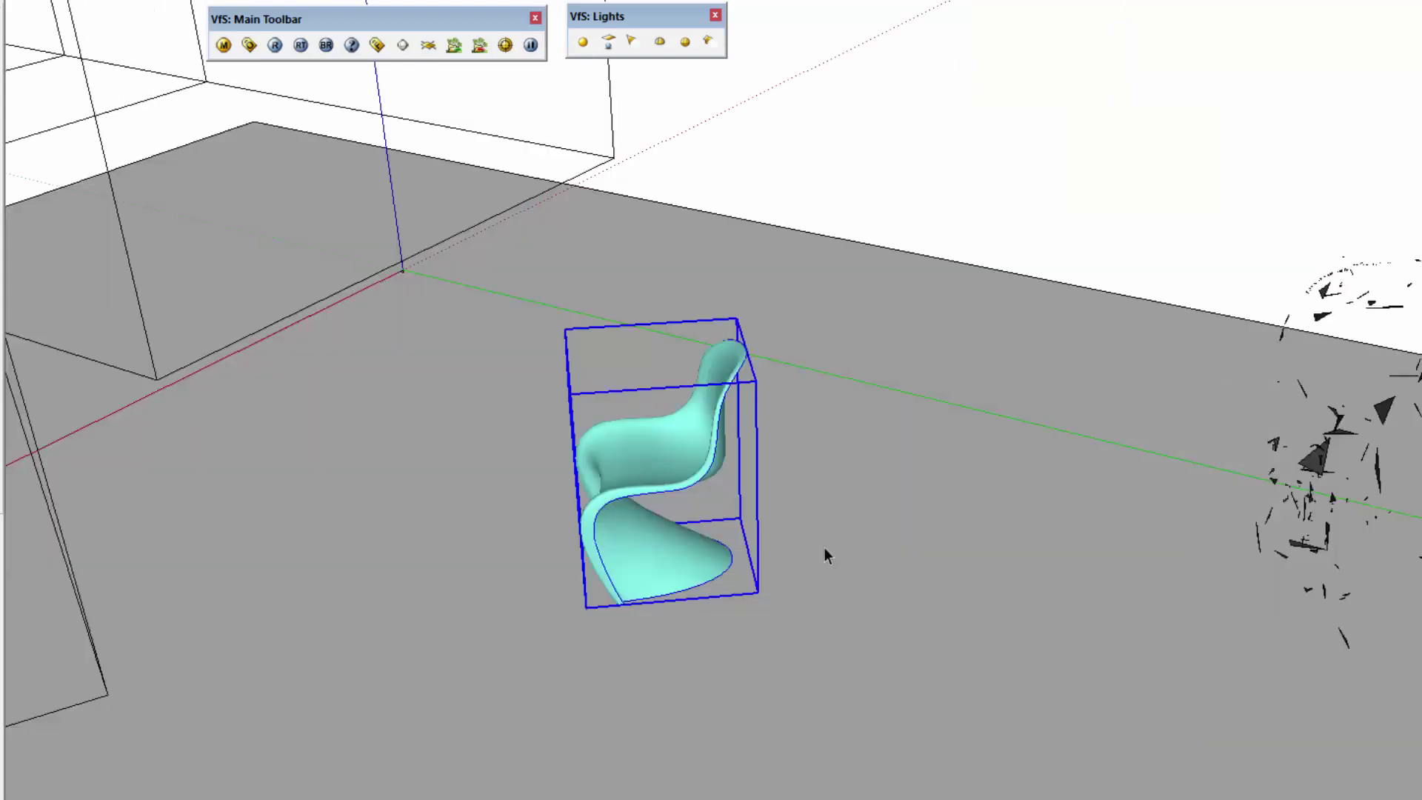
# - Examine the turquoise chair's geometry and bounding box from several angles on the ground plane
pyautogui.moveTo(824, 548)
pyautogui.mouseDown(button='middle')
pyautogui.moveTo(770, 615)
pyautogui.moveTo(657, 615)
pyautogui.moveTo(698, 468)
pyautogui.moveTo(685, 548)
pyautogui.moveTo(946, 546)
pyautogui.mouseUp(button='middle')
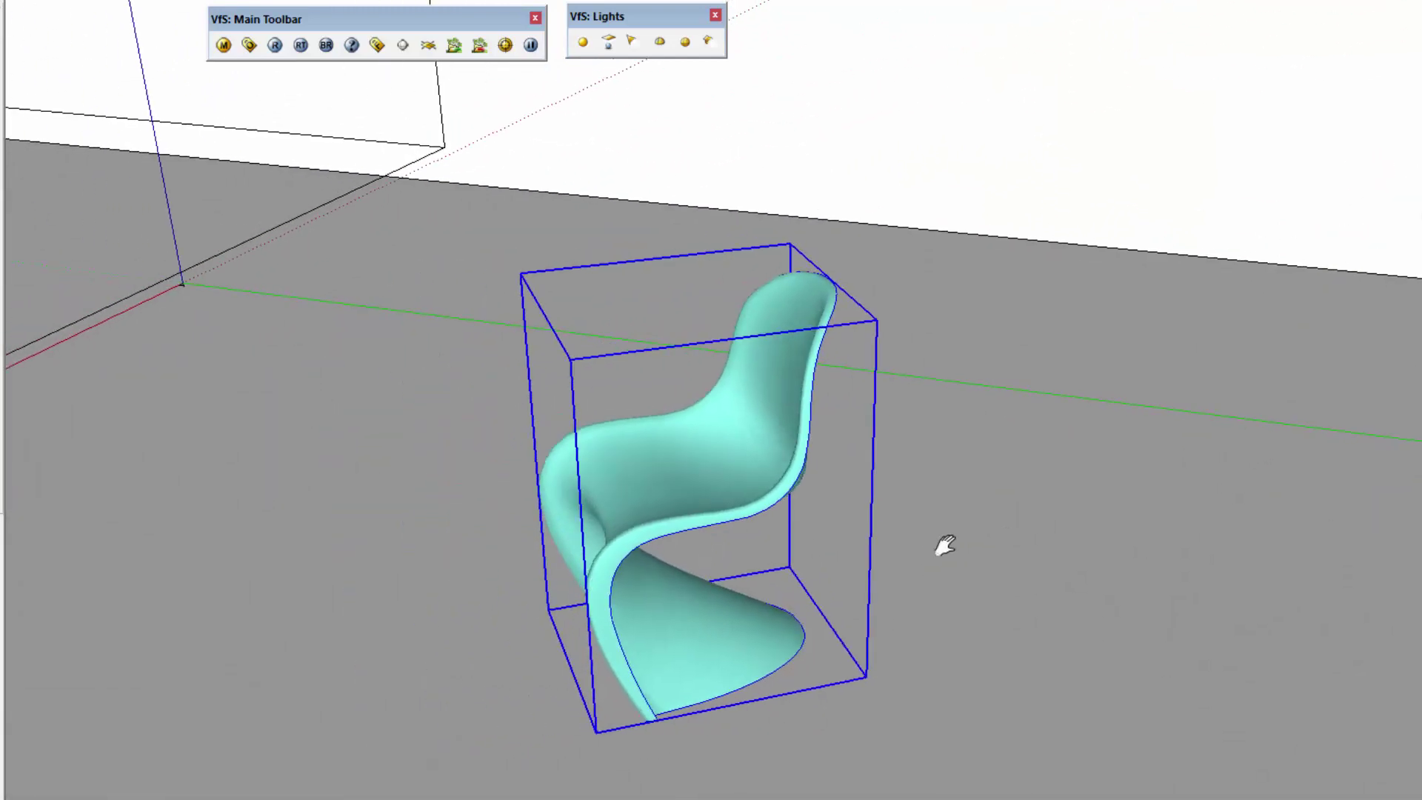
pyautogui.click(445, 381)
pyautogui.click(660, 483)
pyautogui.moveTo(659, 482)
pyautogui.mouseDown(button='middle')
pyautogui.moveTo(692, 387)
pyautogui.moveTo(634, 454)
pyautogui.moveTo(482, 518)
pyautogui.moveTo(496, 407)
pyautogui.mouseUp(button='middle')
pyautogui.keyDown('shift'); pyautogui.moveTo(917, 453); pyautogui.dragTo(1071, 457, button='middle'); pyautogui.keyUp('shift')
pyautogui.moveTo(813, 450); pyautogui.dragTo(781, 436, button='middle')
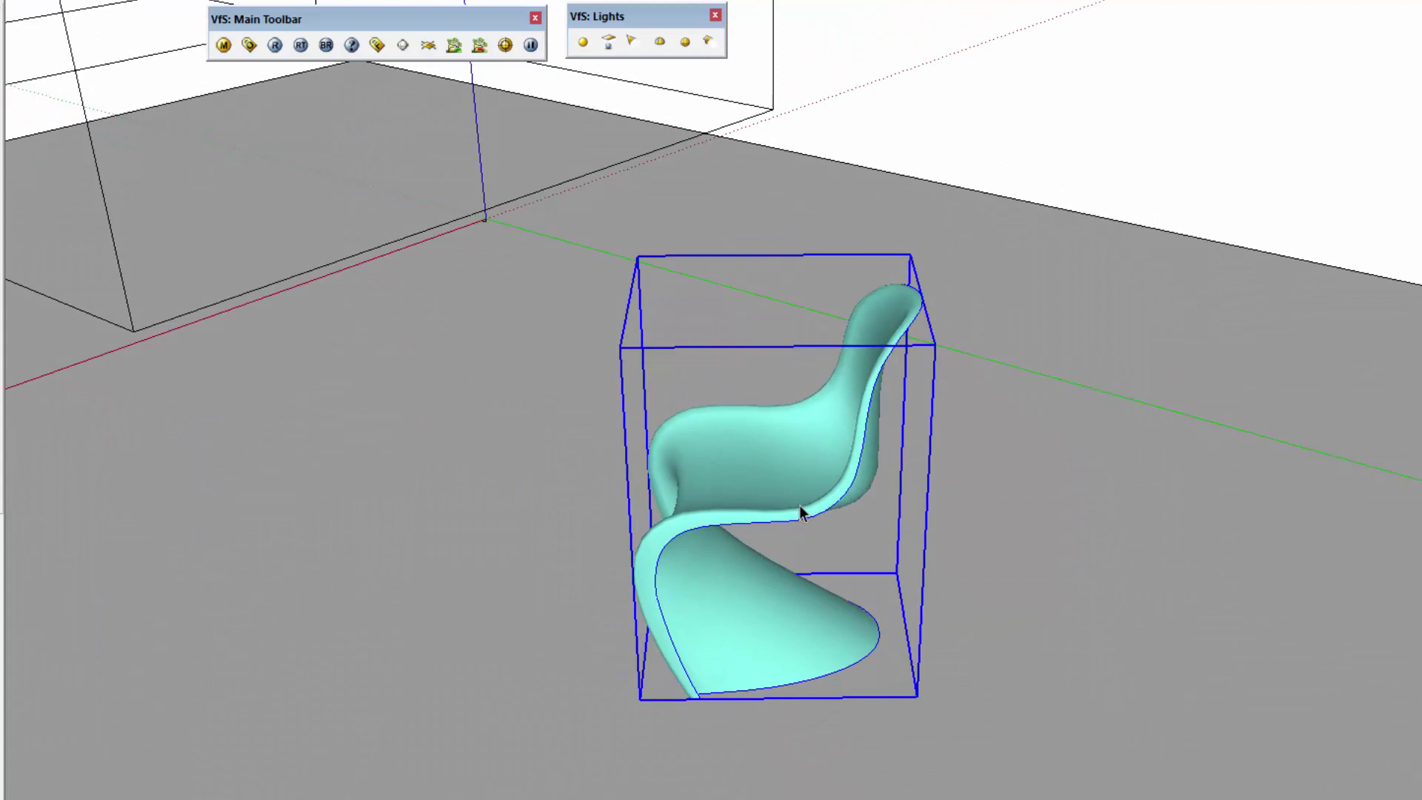
pyautogui.moveTo(798, 505); pyautogui.dragTo(673, 496, button='middle')
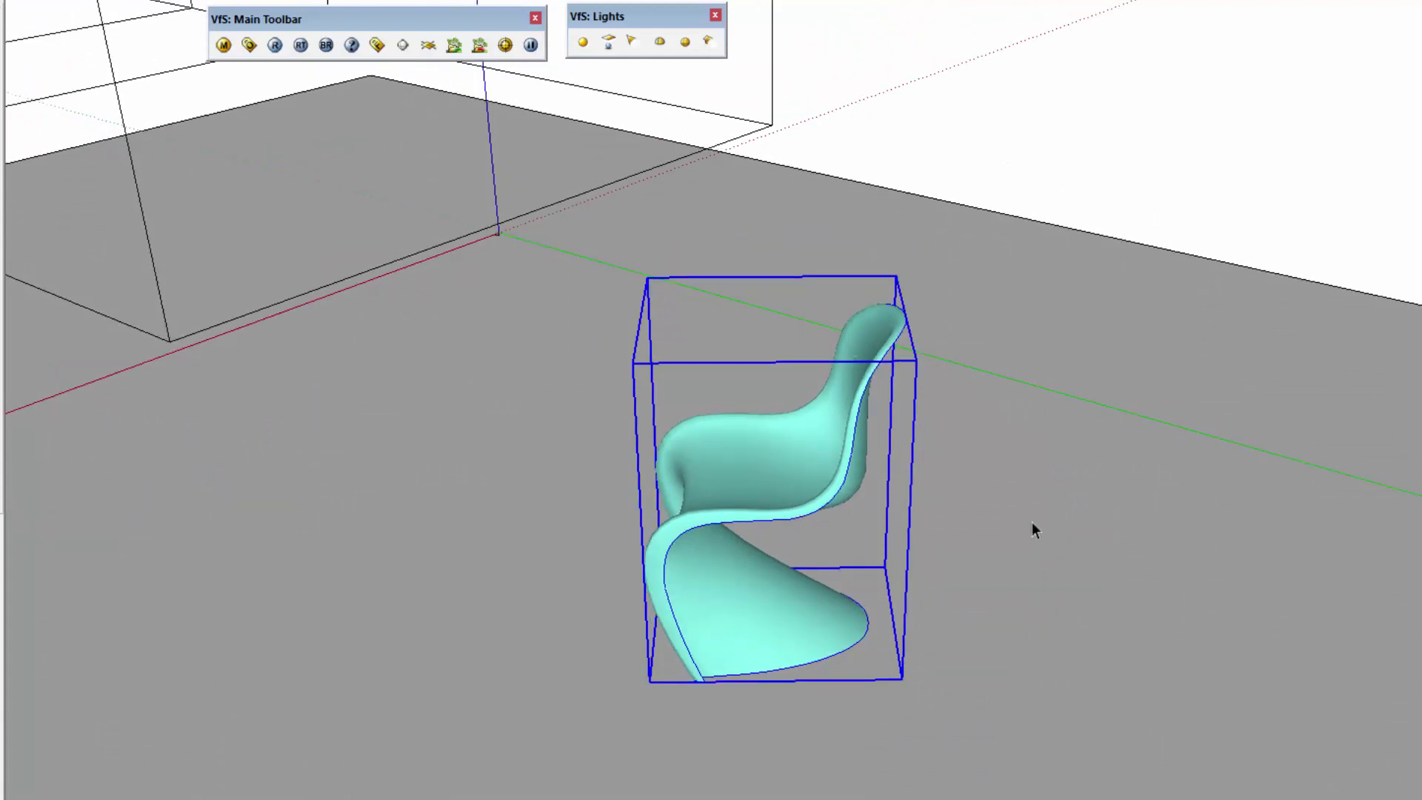
pyautogui.keyDown('shift'); pyautogui.moveTo(1154, 479); pyautogui.dragTo(1055, 468, button='middle'); pyautogui.keyUp('shift')
pyautogui.click(527, 340)
pyautogui.click(692, 469)
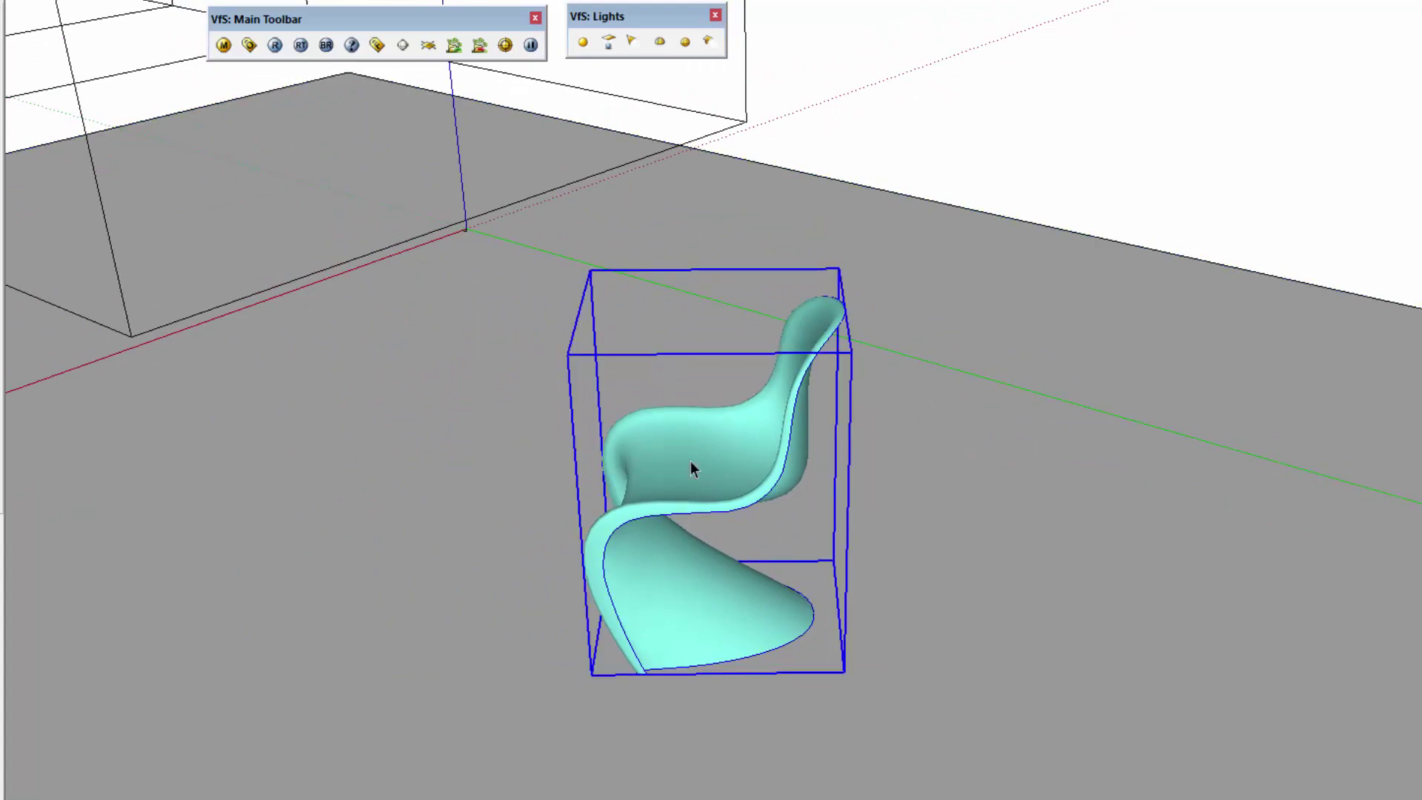
pyautogui.moveTo(690, 461)
pyautogui.mouseDown(button='middle')
pyautogui.moveTo(727, 466)
pyautogui.moveTo(702, 478)
pyautogui.mouseUp(button='middle')
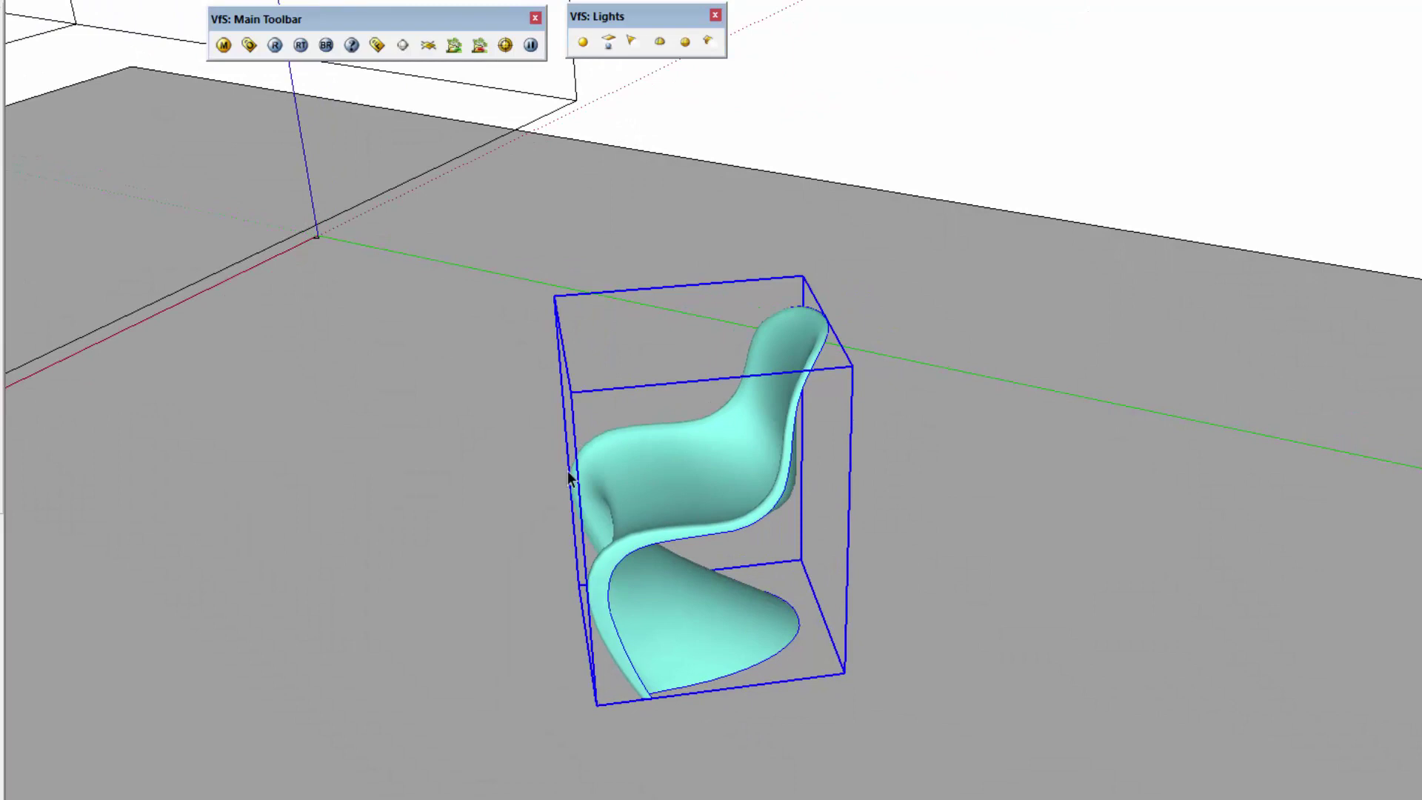
# - Compare the full-geometry chair with the neighbouring car proxy by selecting the car, and return to the chair
pyautogui.scroll(-2, 690, 453)
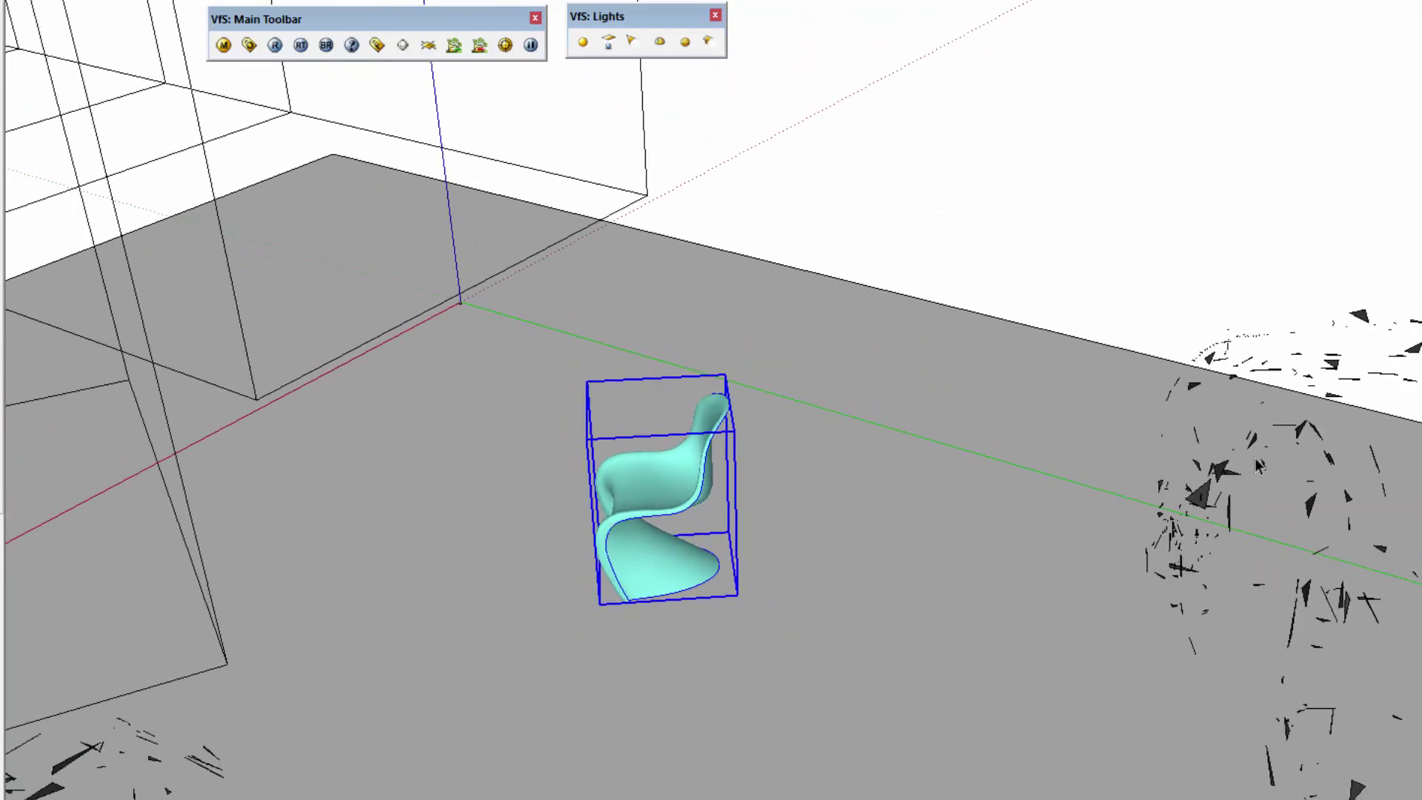
pyautogui.scroll(-2, 1256, 465)
pyautogui.click(1124, 482)
pyautogui.click(1103, 506)
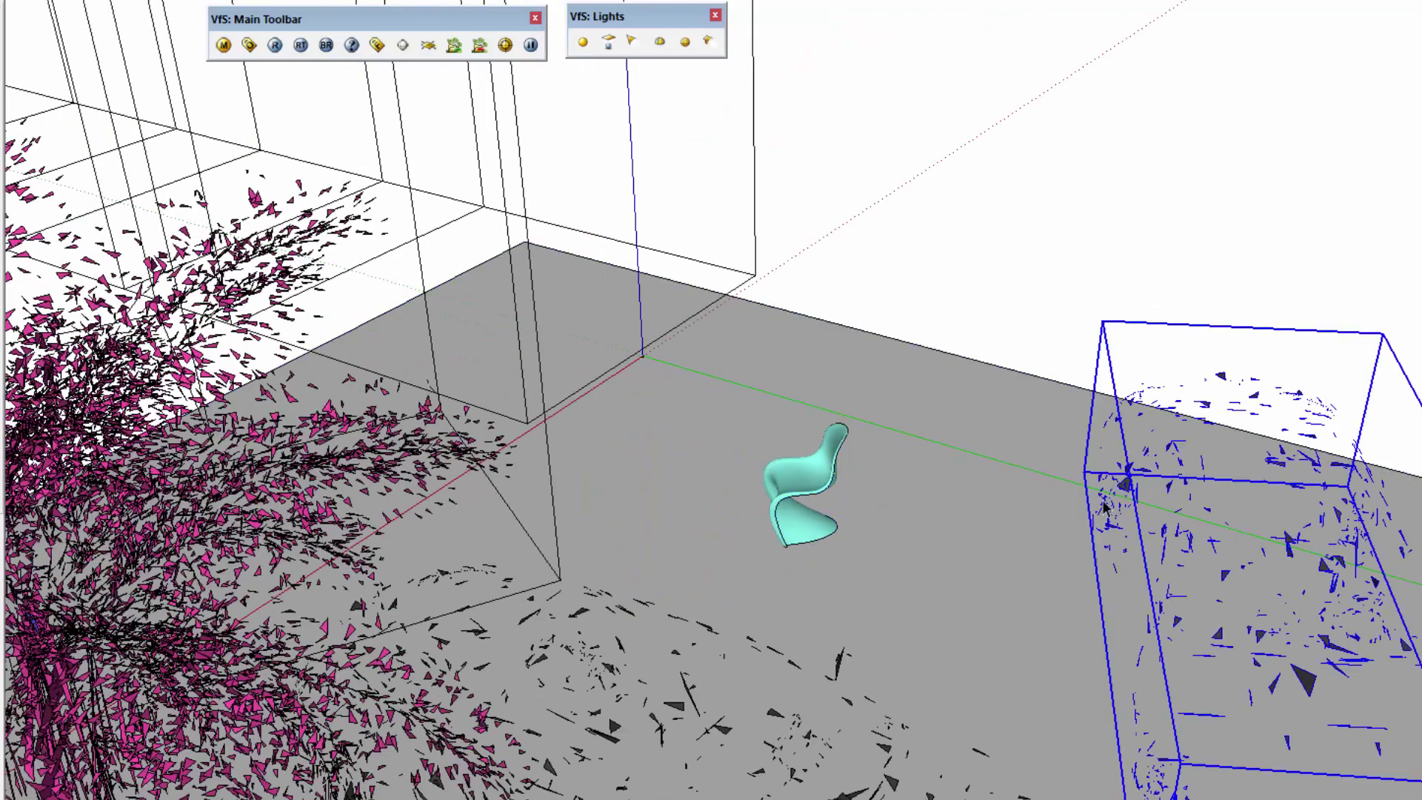
pyautogui.scroll(5, 863, 508)
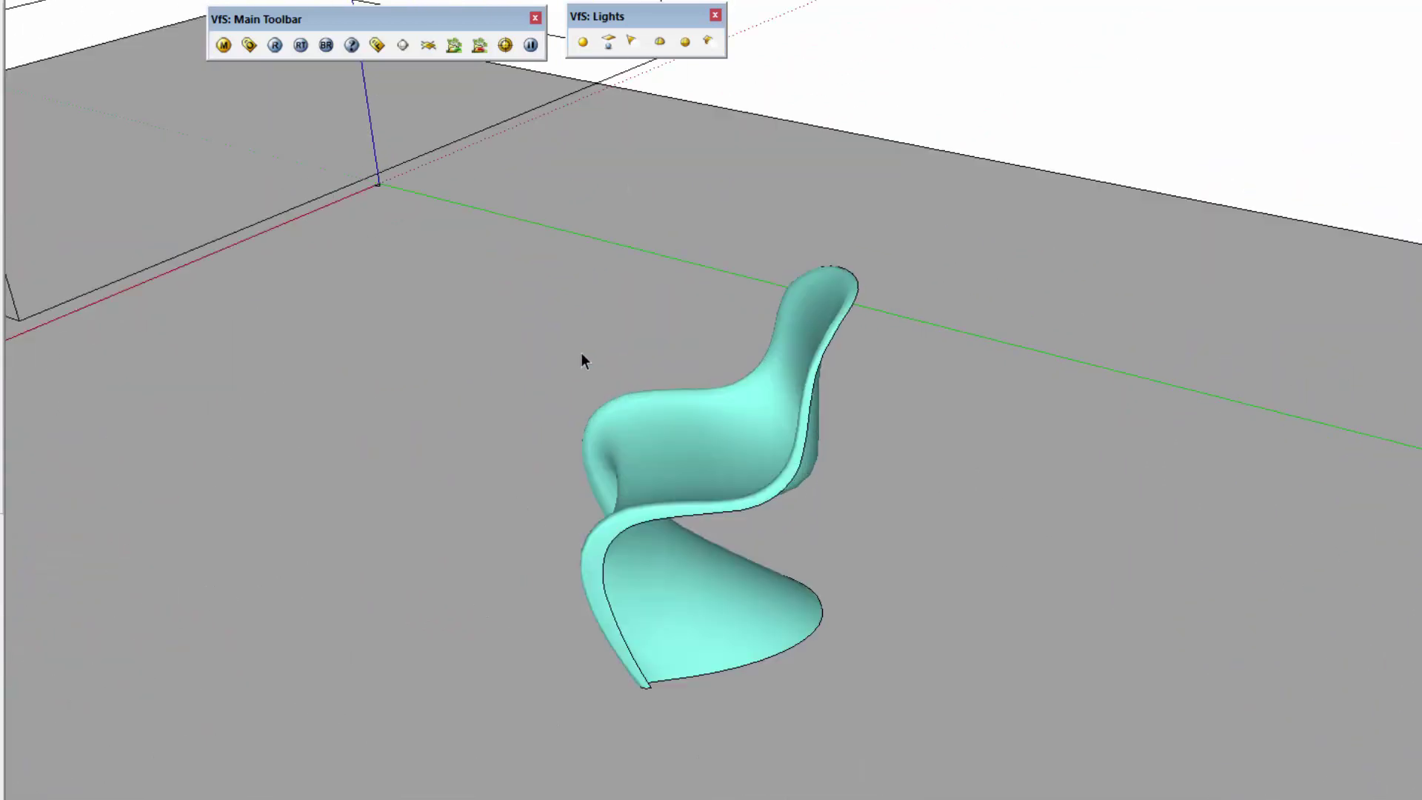
# - Select the chair and check the diffuse settings of its Material2 in the V-Ray material editor, closing the editor after inspection
pyautogui.click(726, 439)
pyautogui.moveTo(834, 505); pyautogui.dragTo(757, 418, button='middle')
pyautogui.scroll(2, 756, 418)
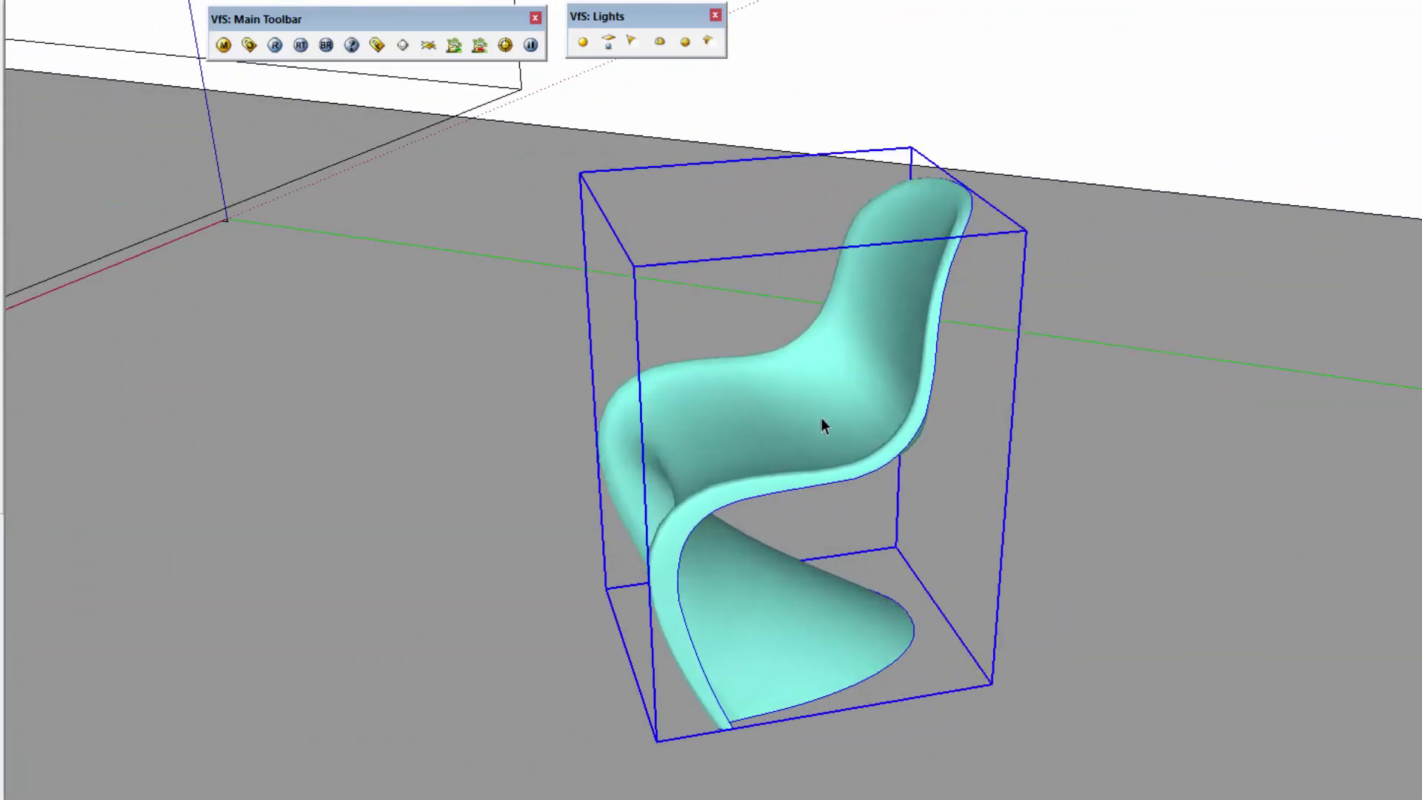
pyautogui.press('b')
pyautogui.click(224, 45)
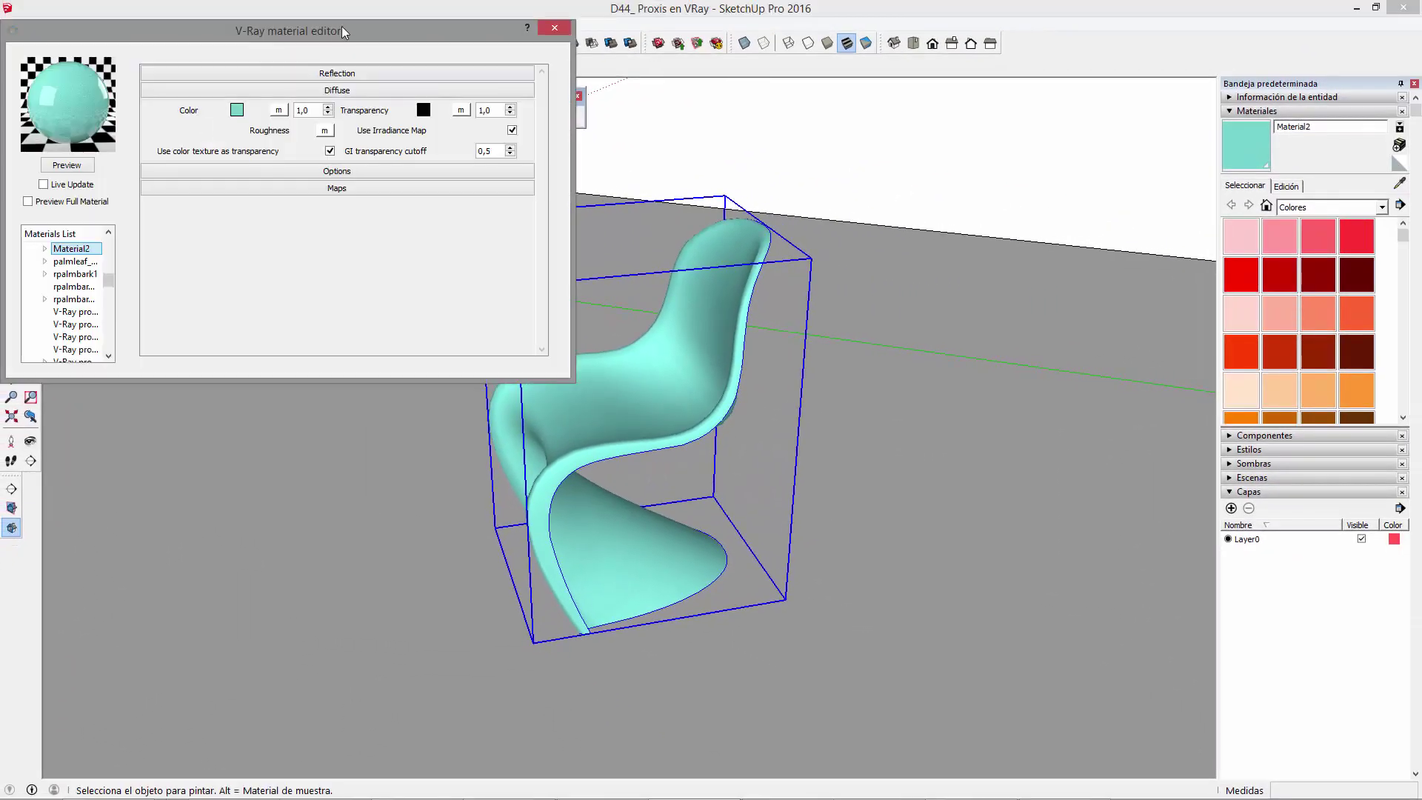
pyautogui.moveTo(343, 31); pyautogui.dragTo(419, 292)
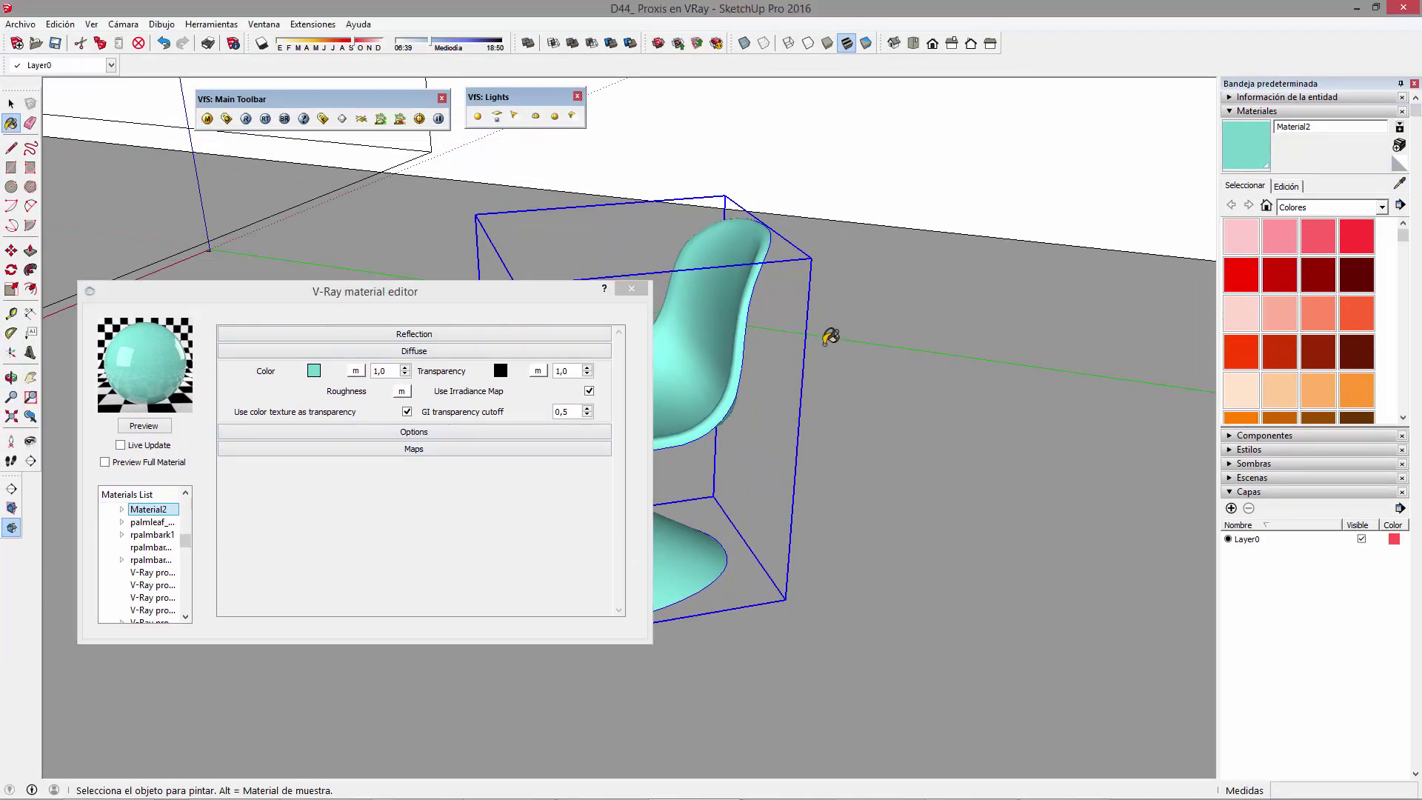
pyautogui.click(643, 292)
pyautogui.press('space')
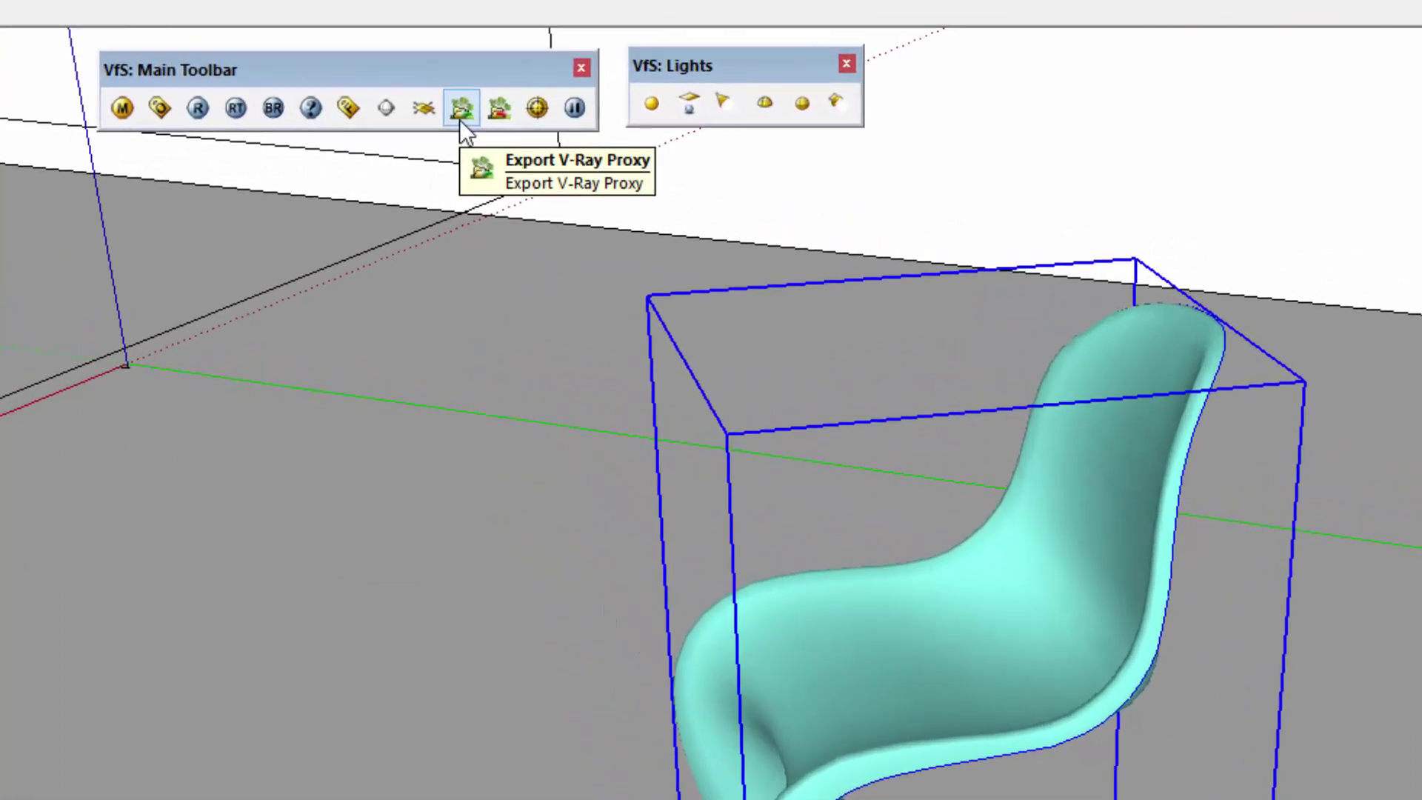
# - Start a V-Ray proxy export of the selected chair, saving the mesh file as Silla.vrmesh on the desktop
pyautogui.click(461, 109)
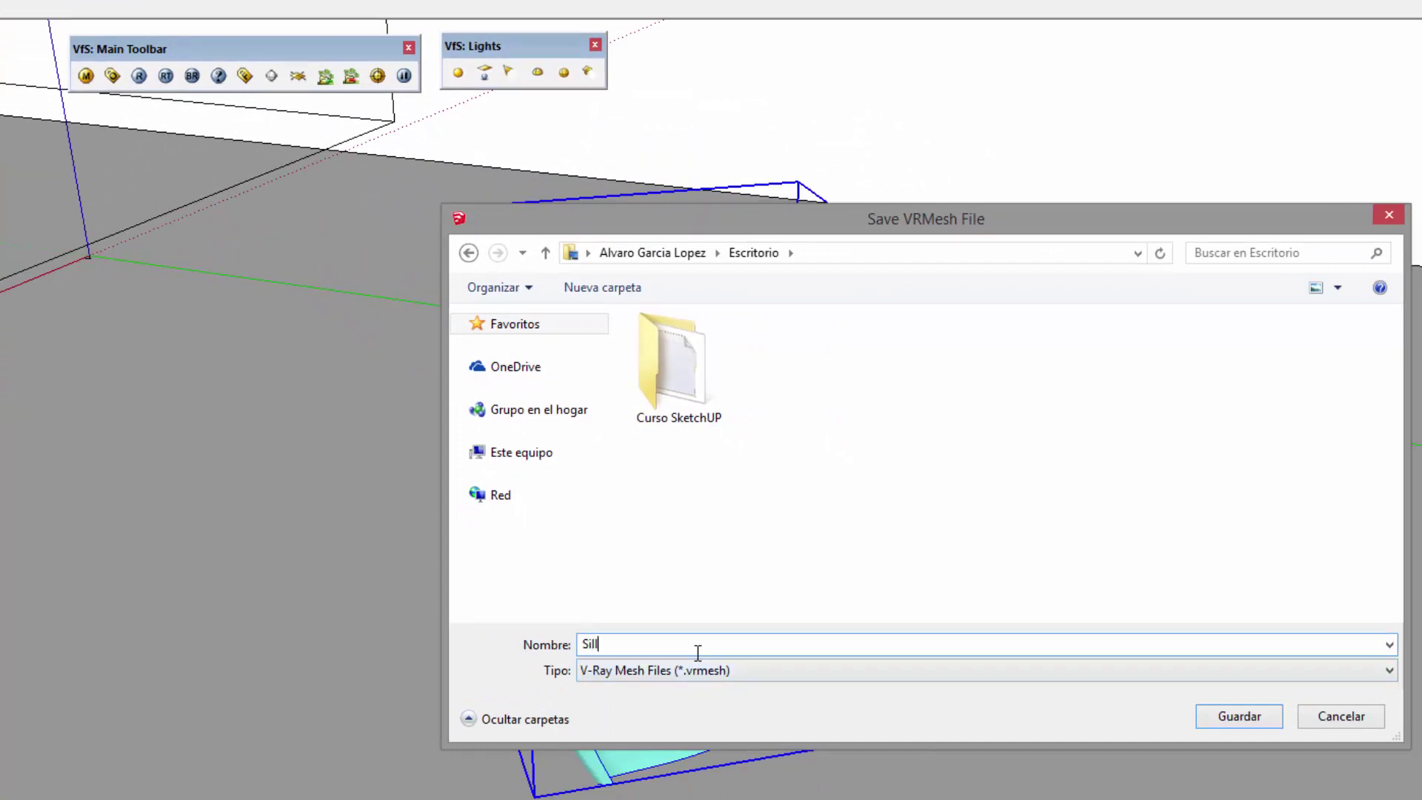
pyautogui.click(1238, 716)
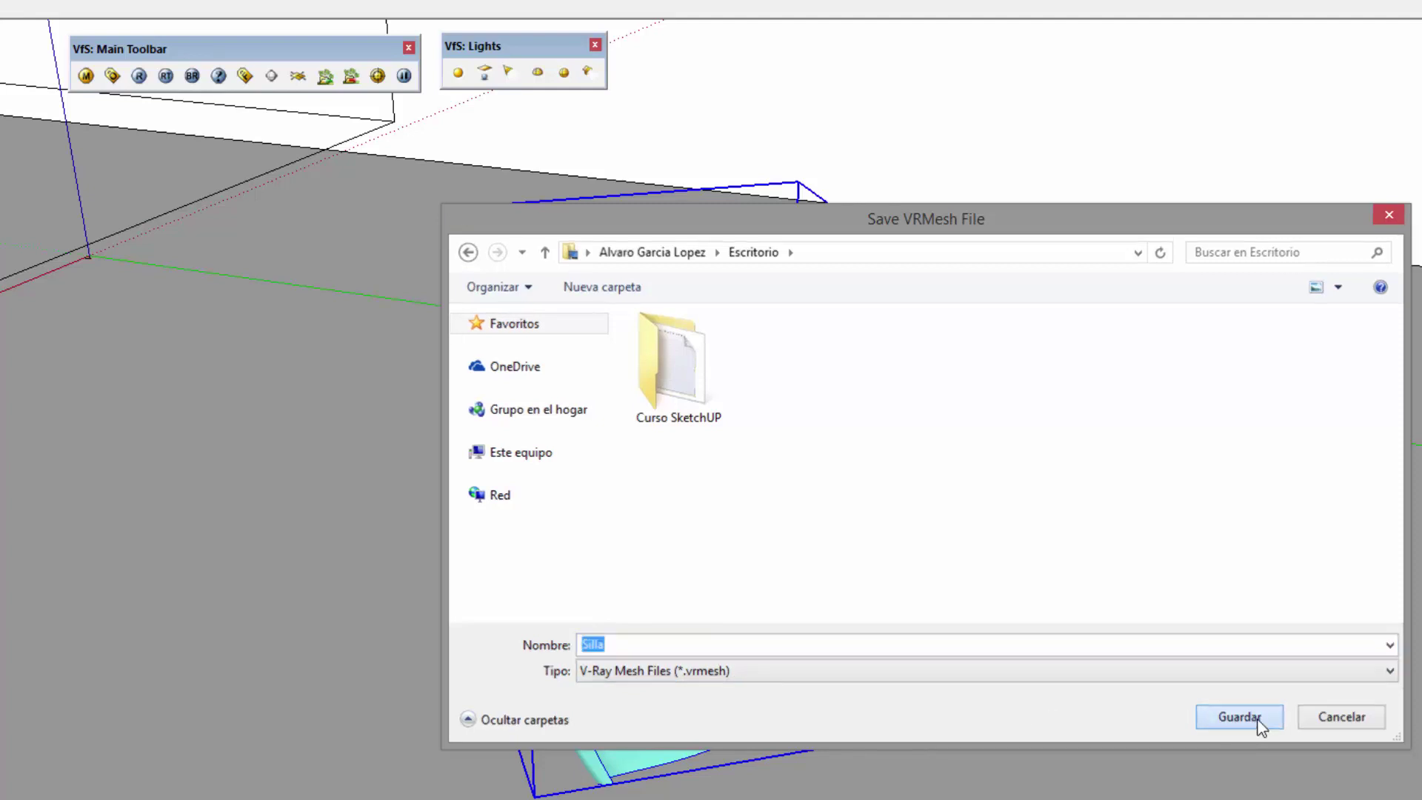
pyautogui.moveTo(214, 86); pyautogui.dragTo(334, 281)
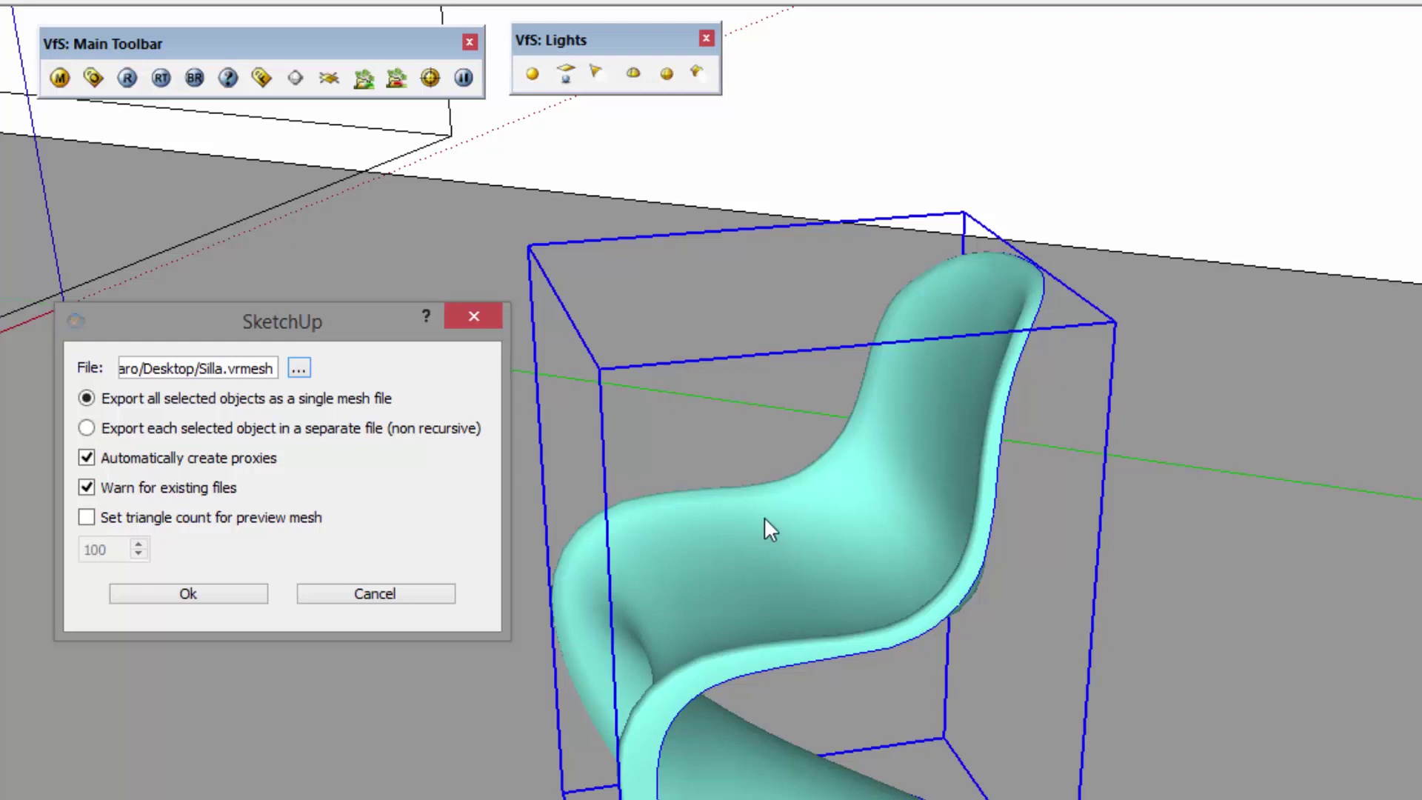
# - Try the proxy export option that sets a triangle count of 100 for the preview mesh
pyautogui.click(87, 519)
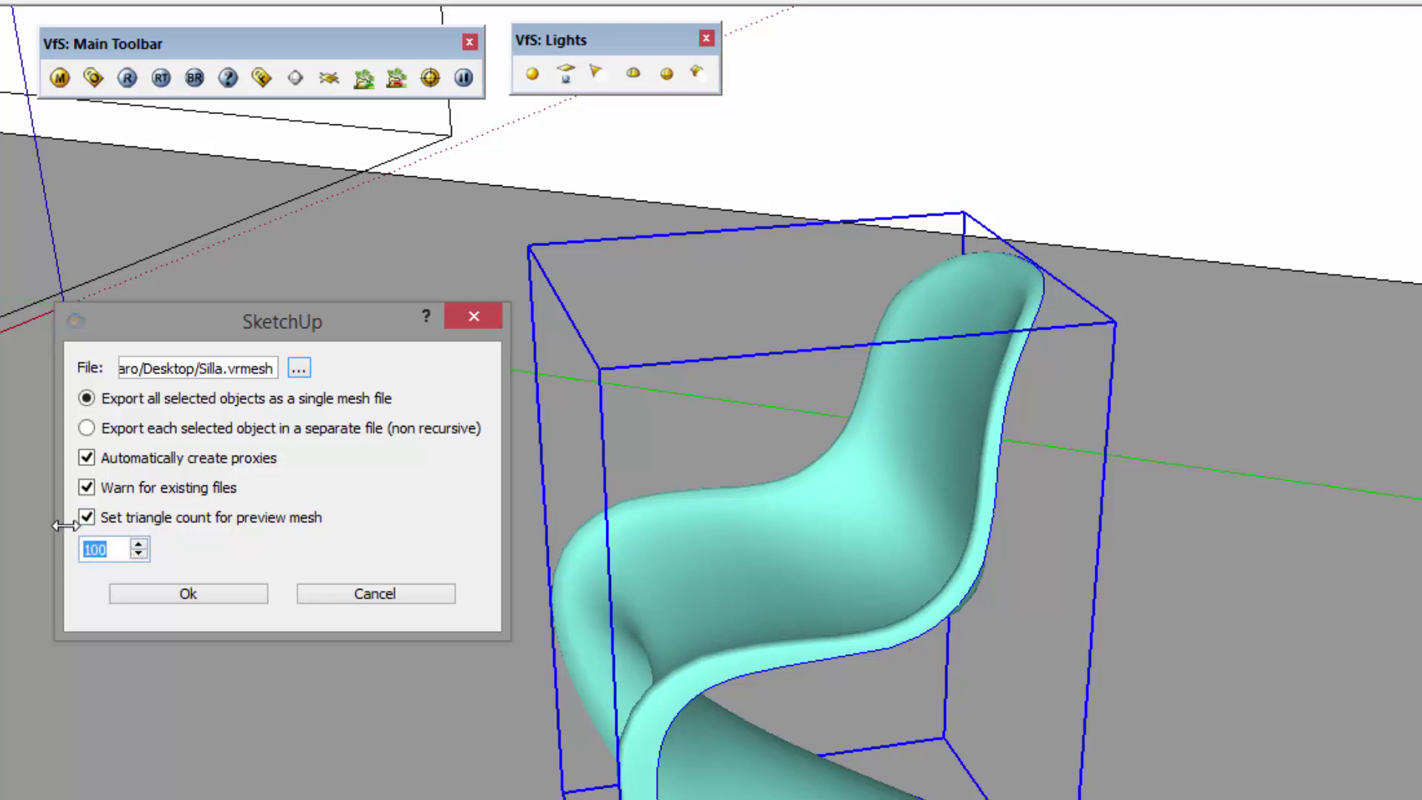
pyautogui.click(87, 517)
pyautogui.click(593, 607)
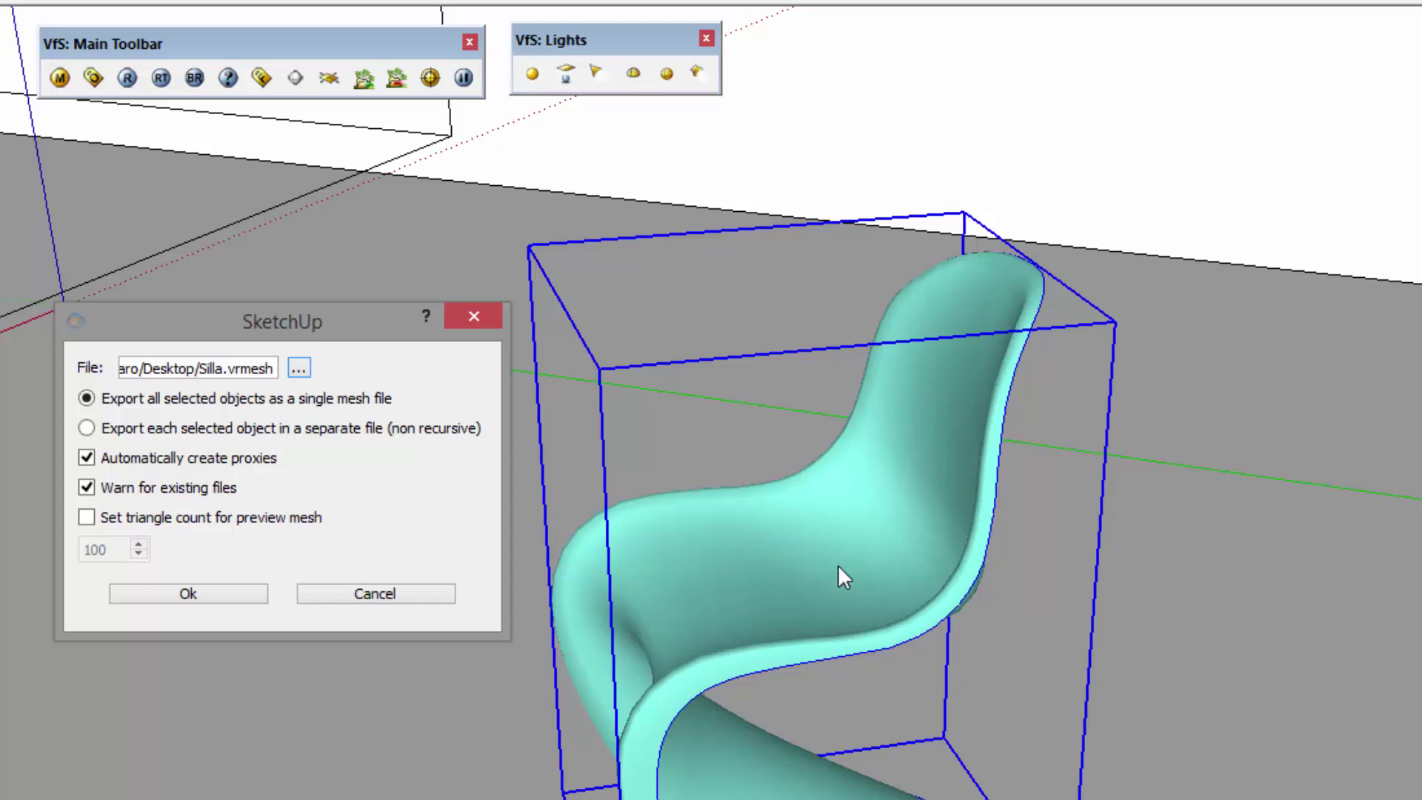
pyautogui.click(87, 516)
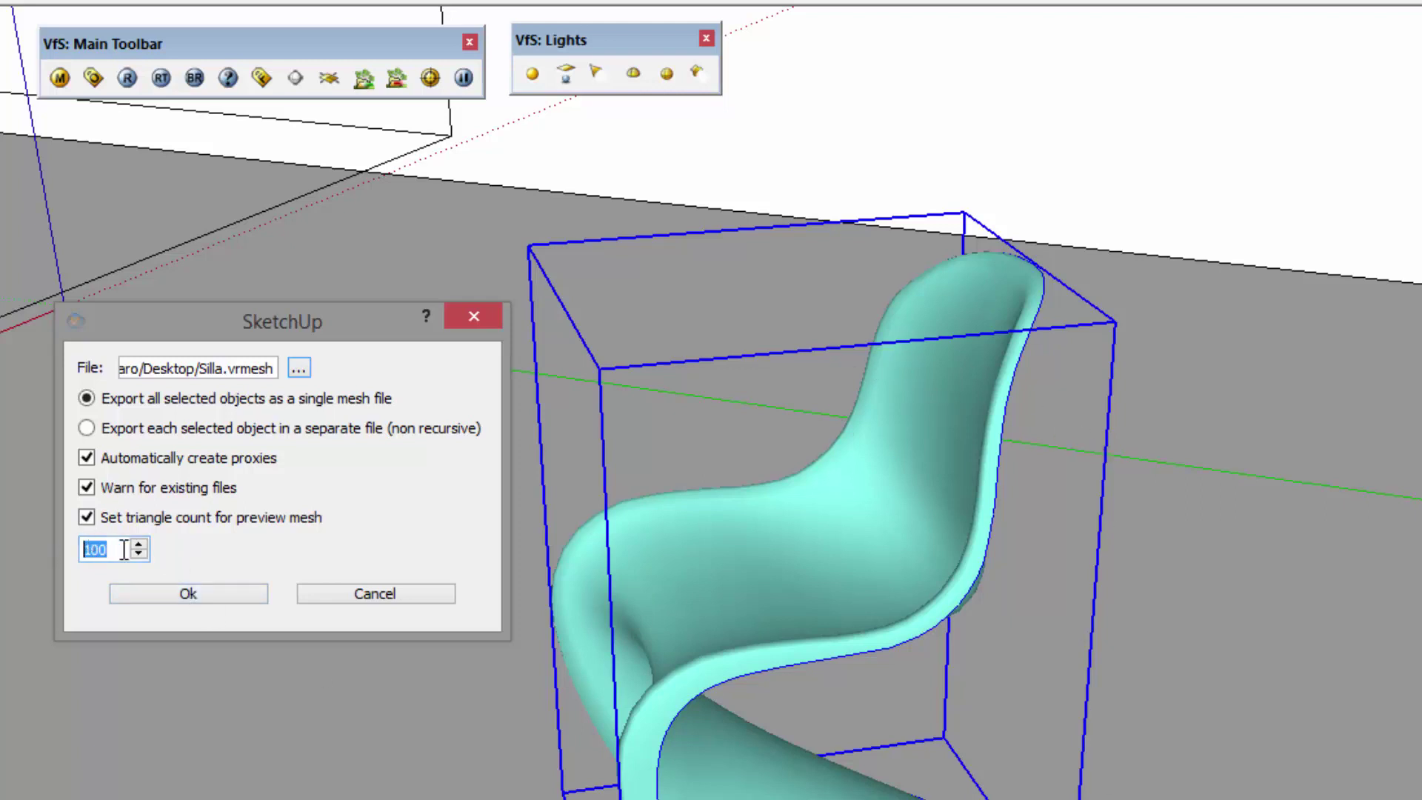
pyautogui.click(87, 517)
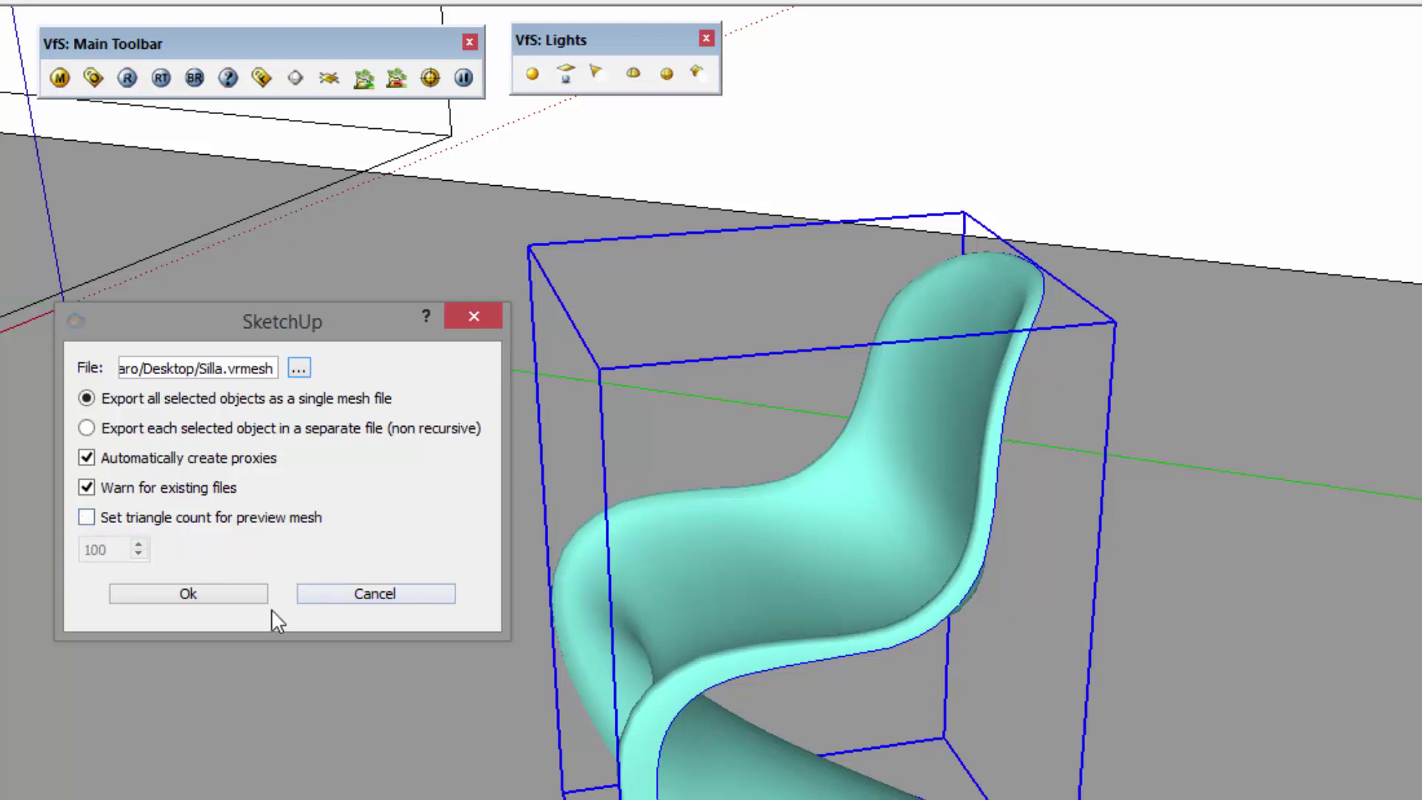
# - Export the chair as a single mesh file with automatic proxy creation, and view the resulting proxy from different angles
pyautogui.click(187, 593)
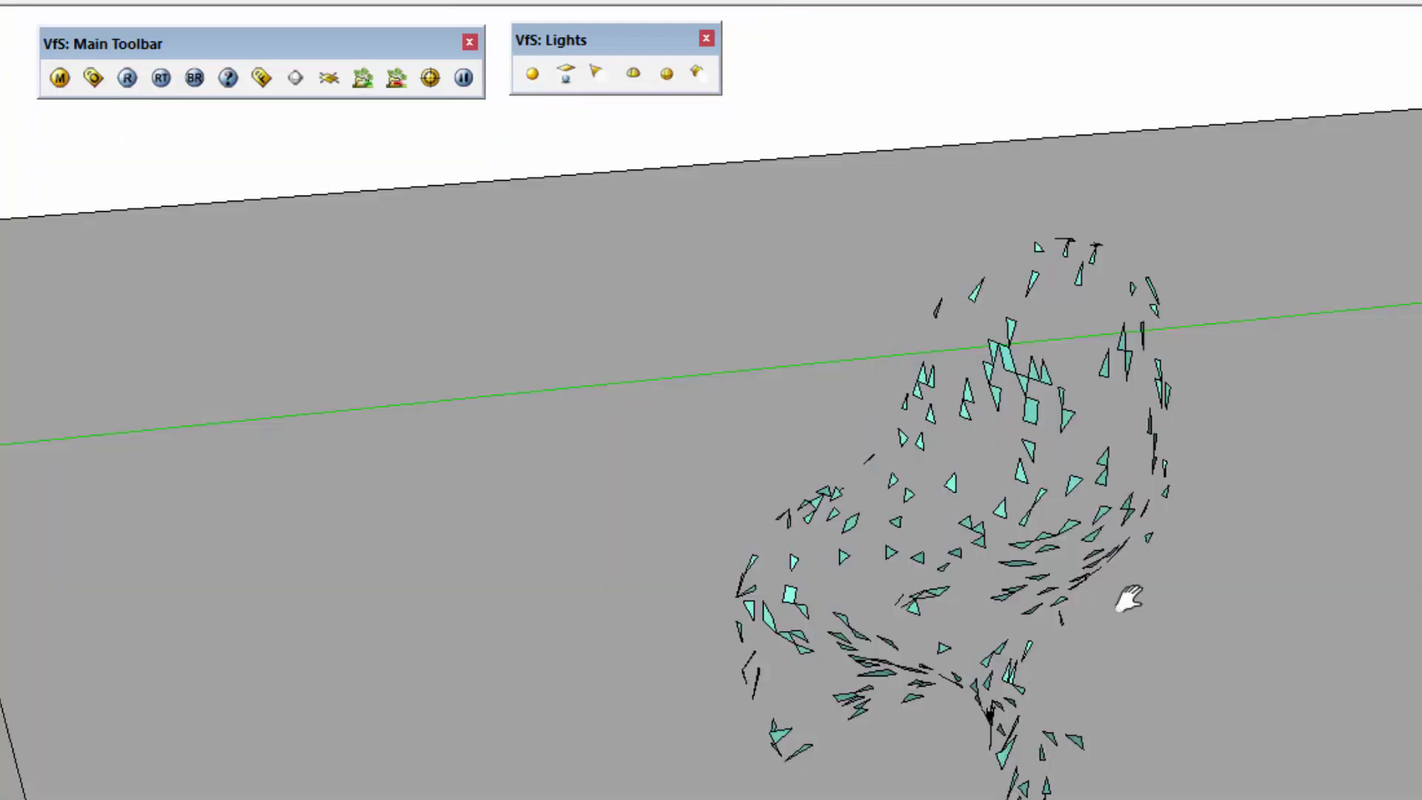
pyautogui.moveTo(1127, 593); pyautogui.dragTo(492, 554, button='middle')
pyautogui.moveTo(478, 495)
pyautogui.mouseDown(button='middle')
pyautogui.moveTo(296, 481)
pyautogui.moveTo(274, 445)
pyautogui.moveTo(1026, 256)
pyautogui.moveTo(1102, 182)
pyautogui.mouseUp(button='middle')
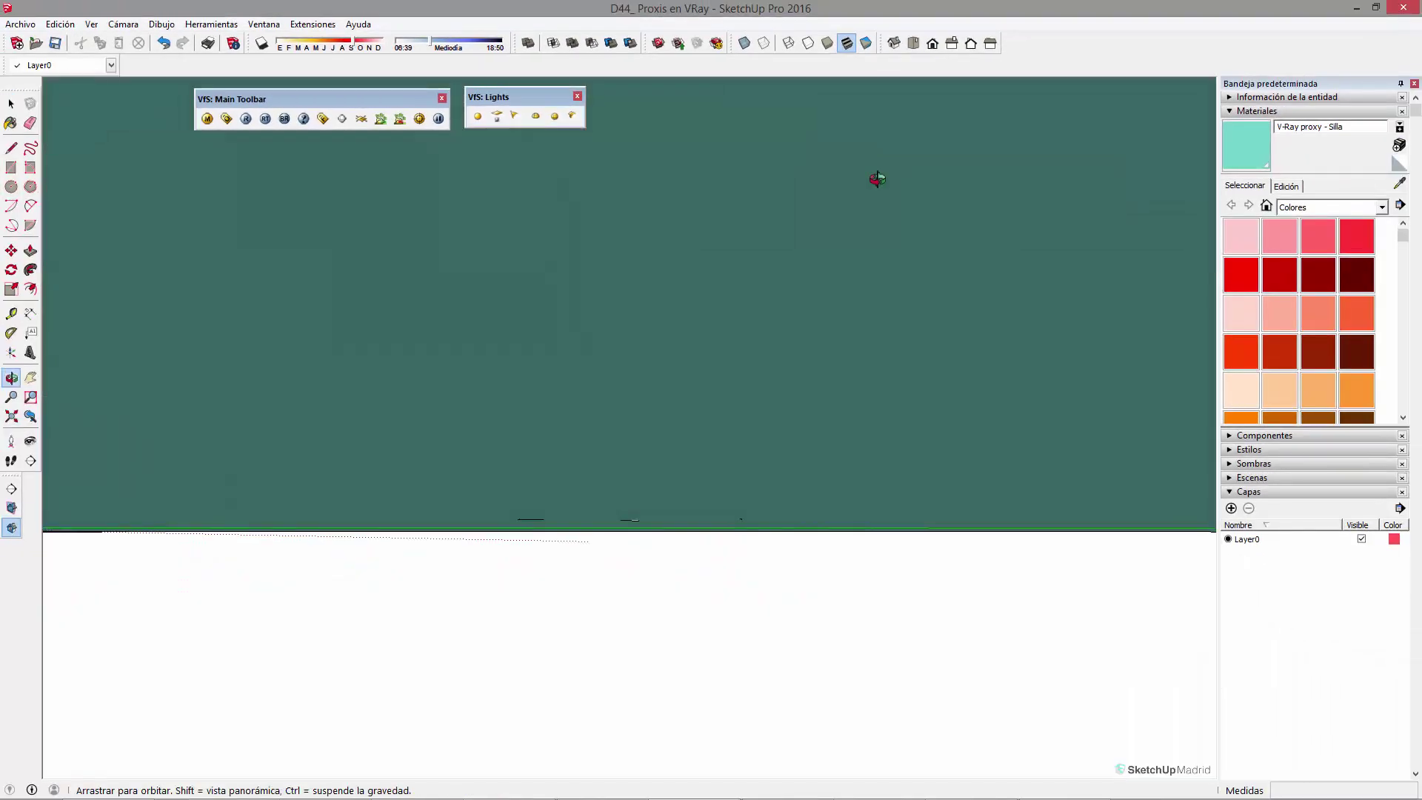
pyautogui.moveTo(877, 178); pyautogui.dragTo(664, 504, button='middle')
pyautogui.scroll(-3, 723, 465)
# - Select a proxy in the scene around the chair and reposition it with the Move tool
pyautogui.click(739, 433)
pyautogui.scroll(-5, 544, 455)
pyautogui.press('m')
pyautogui.moveTo(573, 546); pyautogui.dragTo(693, 496)
pyautogui.press('space')
pyautogui.scroll(4, 700, 474)
# - Clear the selection, frame the chair proxy beside the car, and render it with V-Ray, placing the frame buffer next to the model
pyautogui.click(798, 303)
pyautogui.moveTo(800, 305); pyautogui.dragTo(758, 425, button='middle')
pyautogui.scroll(-1, 743, 362)
pyautogui.click(744, 364)
pyautogui.scroll(2, 600, 380)
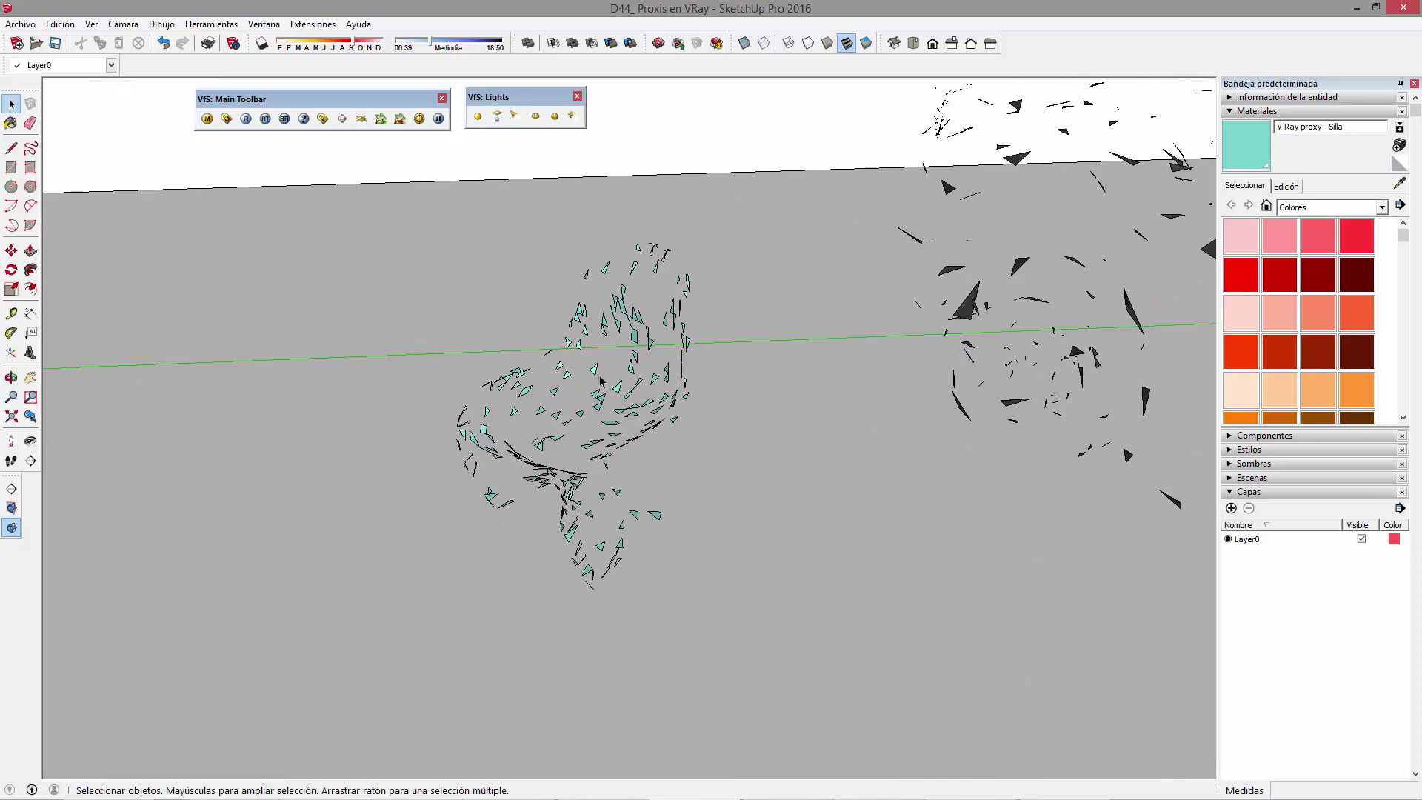
pyautogui.click(245, 120)
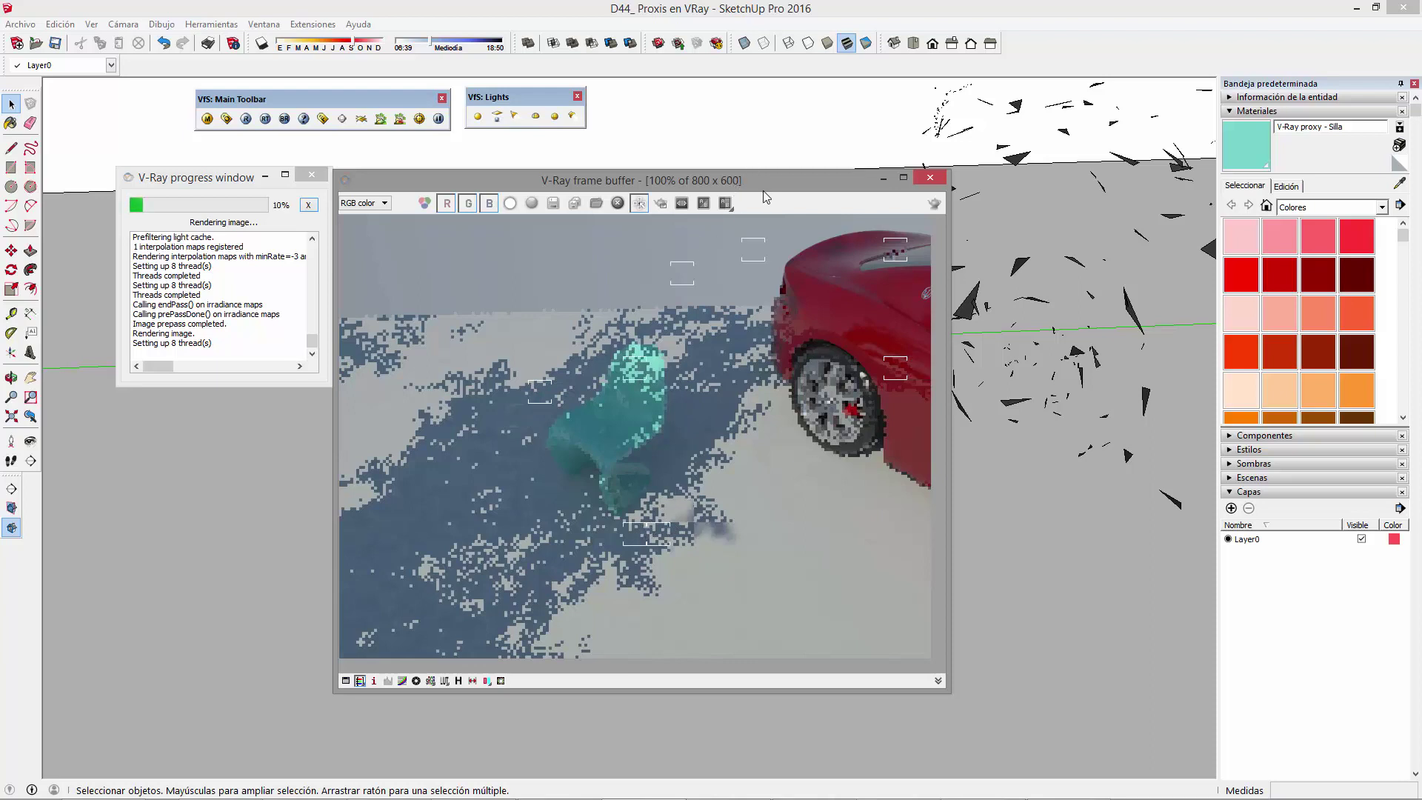
pyautogui.moveTo(763, 190); pyautogui.dragTo(1059, 162)
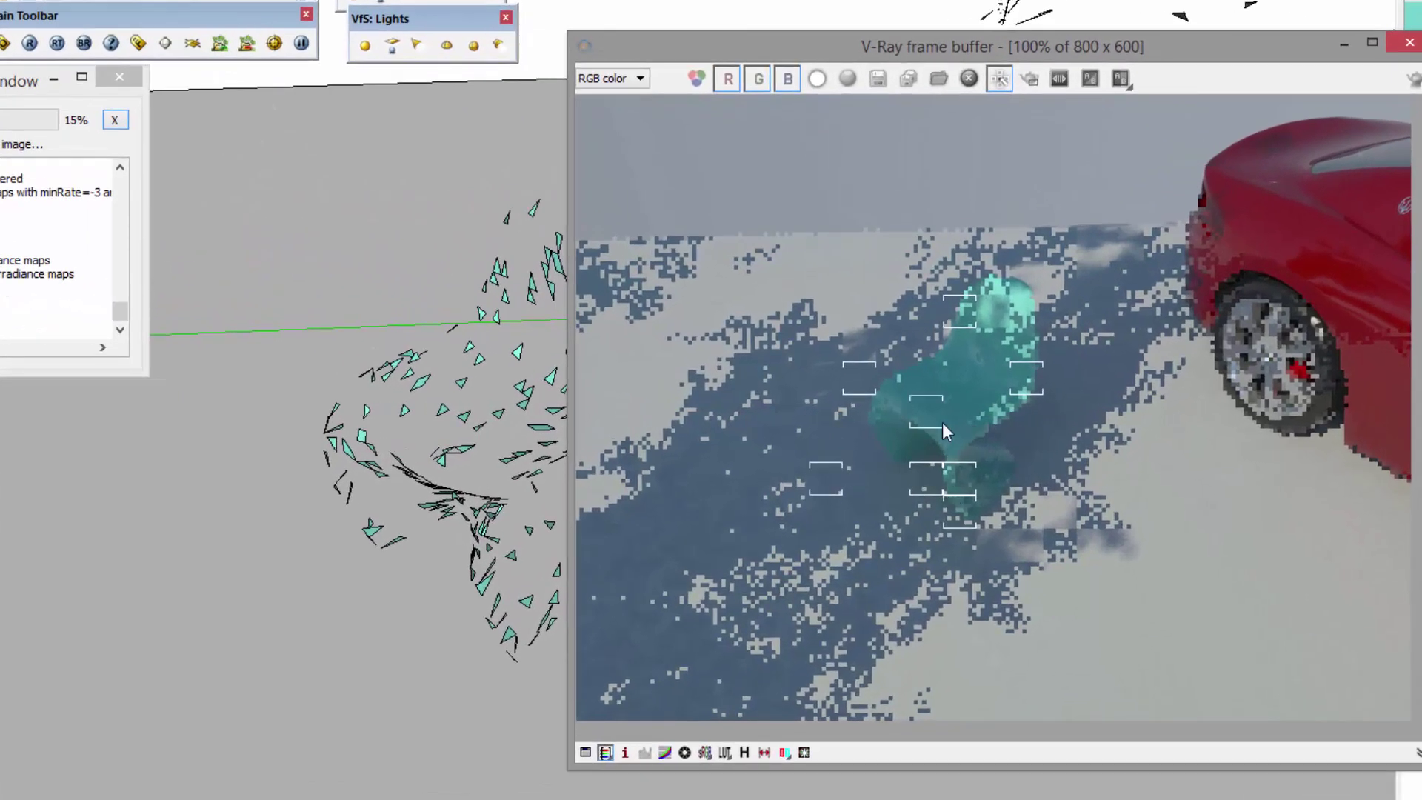
pyautogui.moveTo(381, 444)
pyautogui.mouseDown(button='middle')
pyautogui.moveTo(259, 447)
pyautogui.moveTo(417, 254)
pyautogui.moveTo(301, 397)
pyautogui.mouseUp(button='middle')
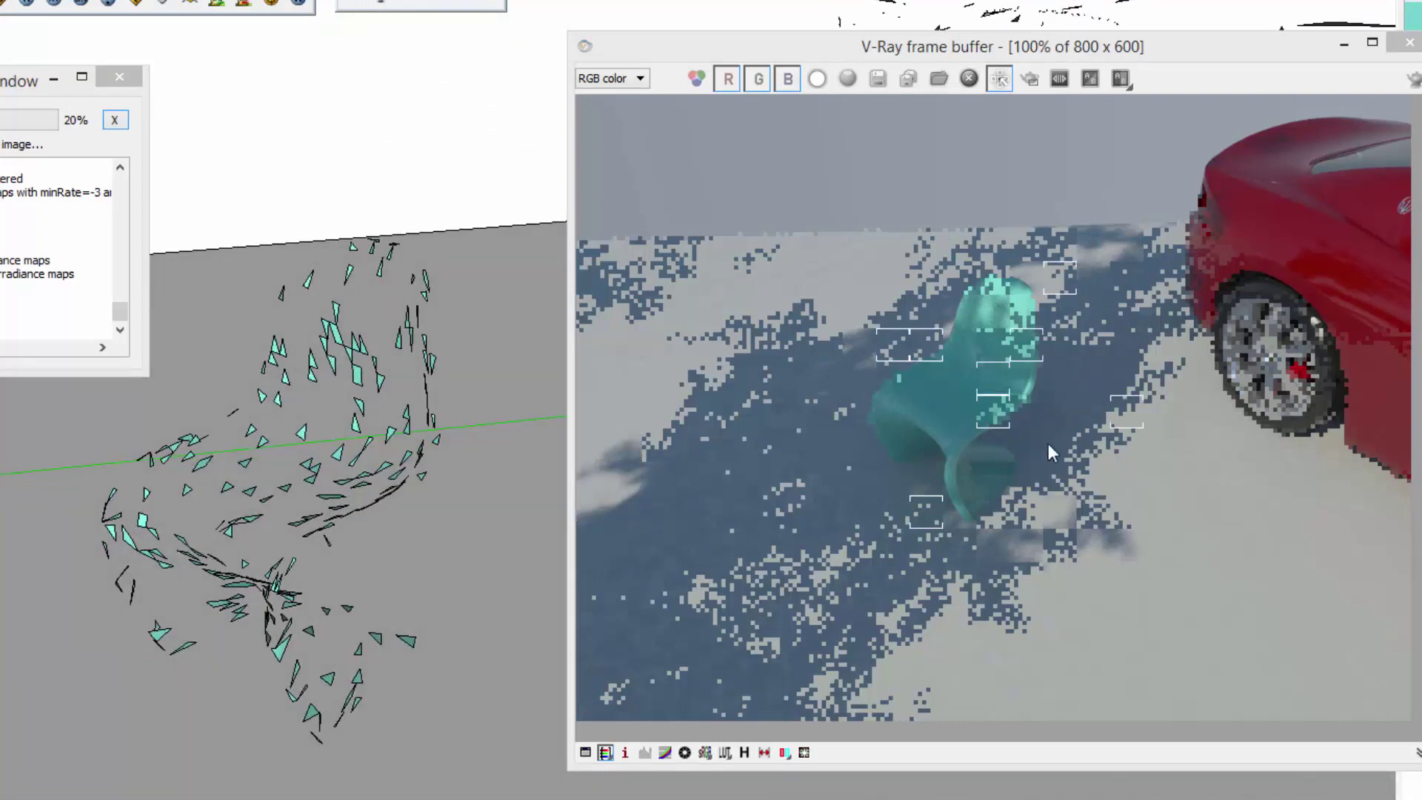
# - Examine the chair proxy's preview mesh from different angles while the V-Ray render is running
pyautogui.moveTo(289, 526)
pyautogui.mouseDown(button='middle')
pyautogui.moveTo(241, 496)
pyautogui.moveTo(371, 540)
pyautogui.moveTo(286, 562)
pyautogui.moveTo(223, 370)
pyautogui.mouseUp(button='middle')
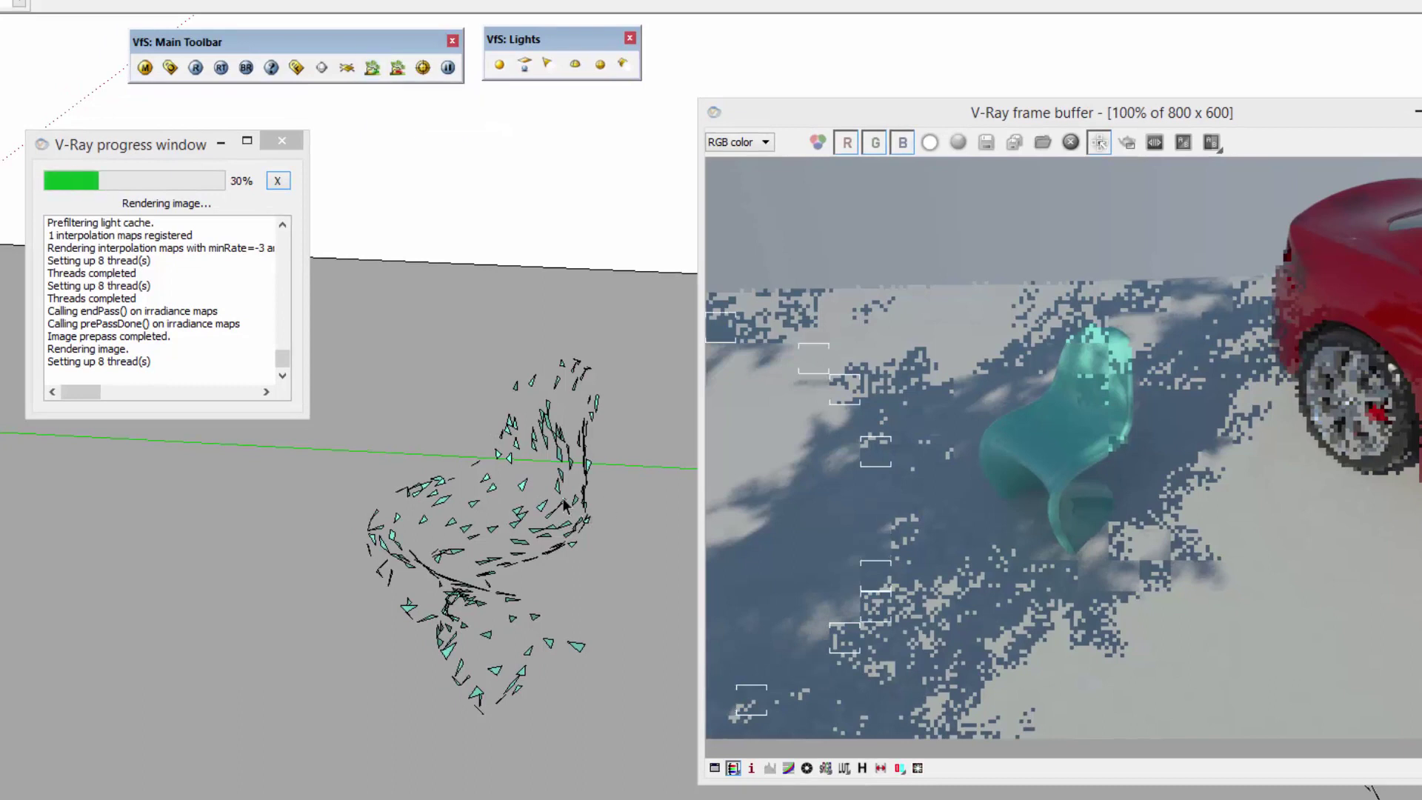
pyautogui.click(517, 508)
pyautogui.moveTo(517, 507)
pyautogui.mouseDown(button='middle')
pyautogui.moveTo(584, 406)
pyautogui.moveTo(464, 564)
pyautogui.moveTo(638, 359)
pyautogui.moveTo(466, 435)
pyautogui.moveTo(492, 469)
pyautogui.moveTo(492, 565)
pyautogui.moveTo(453, 616)
pyautogui.moveTo(469, 533)
pyautogui.moveTo(546, 476)
pyautogui.moveTo(444, 673)
pyautogui.moveTo(516, 456)
pyautogui.mouseUp(button='middle')
pyautogui.click(496, 509)
pyautogui.moveTo(498, 515)
pyautogui.mouseDown(button='middle')
pyautogui.moveTo(263, 508)
pyautogui.moveTo(147, 333)
pyautogui.moveTo(174, 304)
pyautogui.moveTo(355, 301)
pyautogui.moveTo(385, 449)
pyautogui.mouseUp(button='middle')
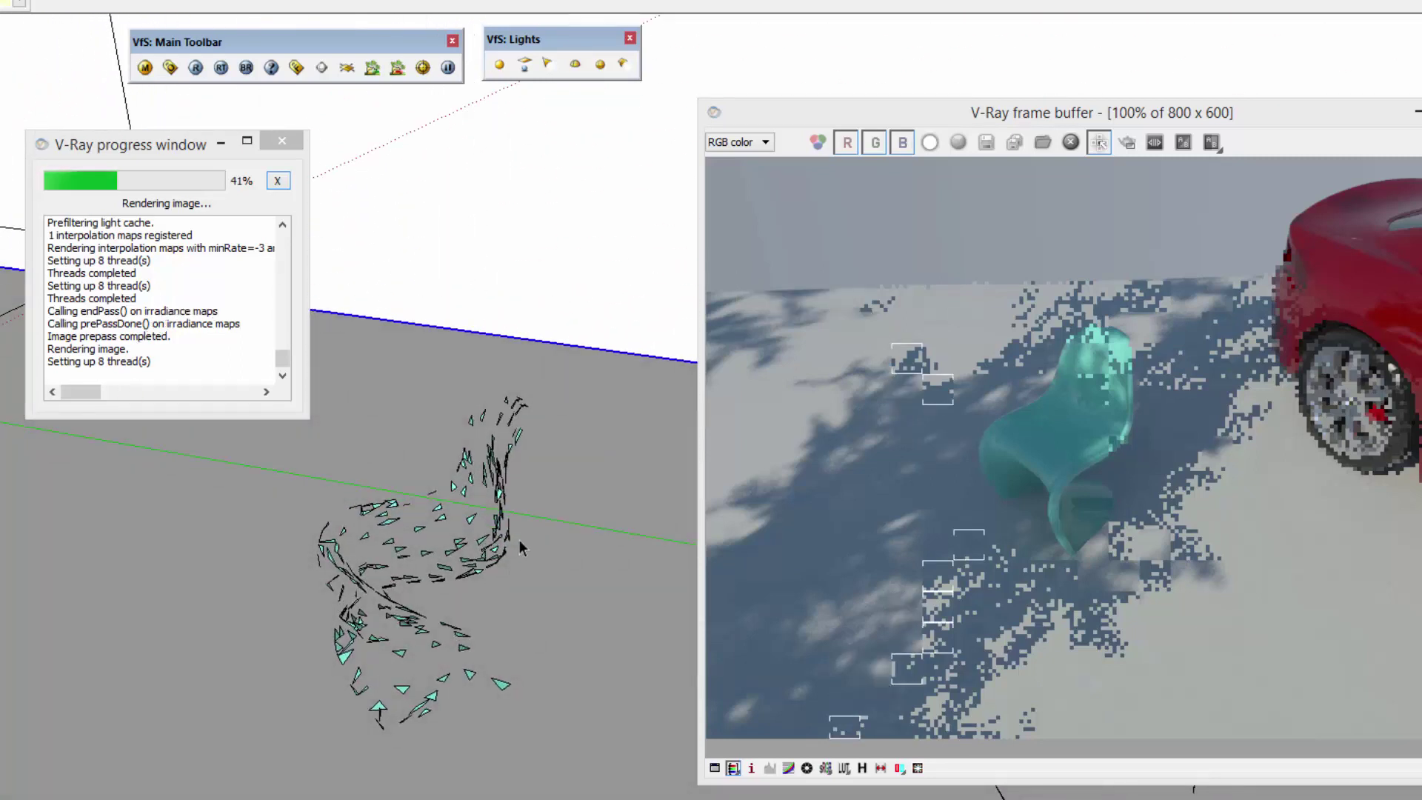
pyautogui.keyDown('shift'); pyautogui.moveTo(541, 519); pyautogui.dragTo(456, 601, button='middle'); pyautogui.keyUp('shift')
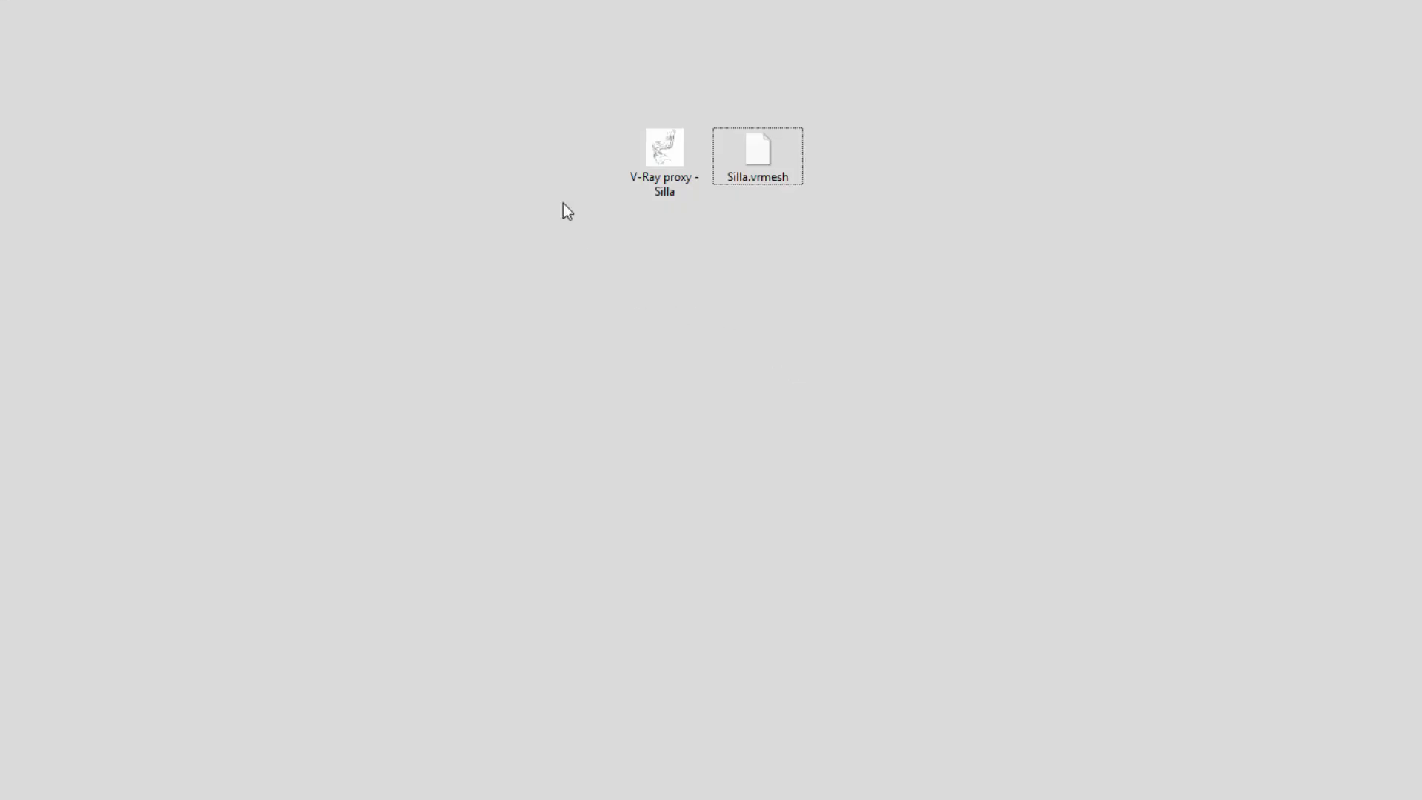
# - Switch to the desktop and check the exported V-Ray proxy - Silla model and its Silla.vrmesh file
pyautogui.click(662, 185)
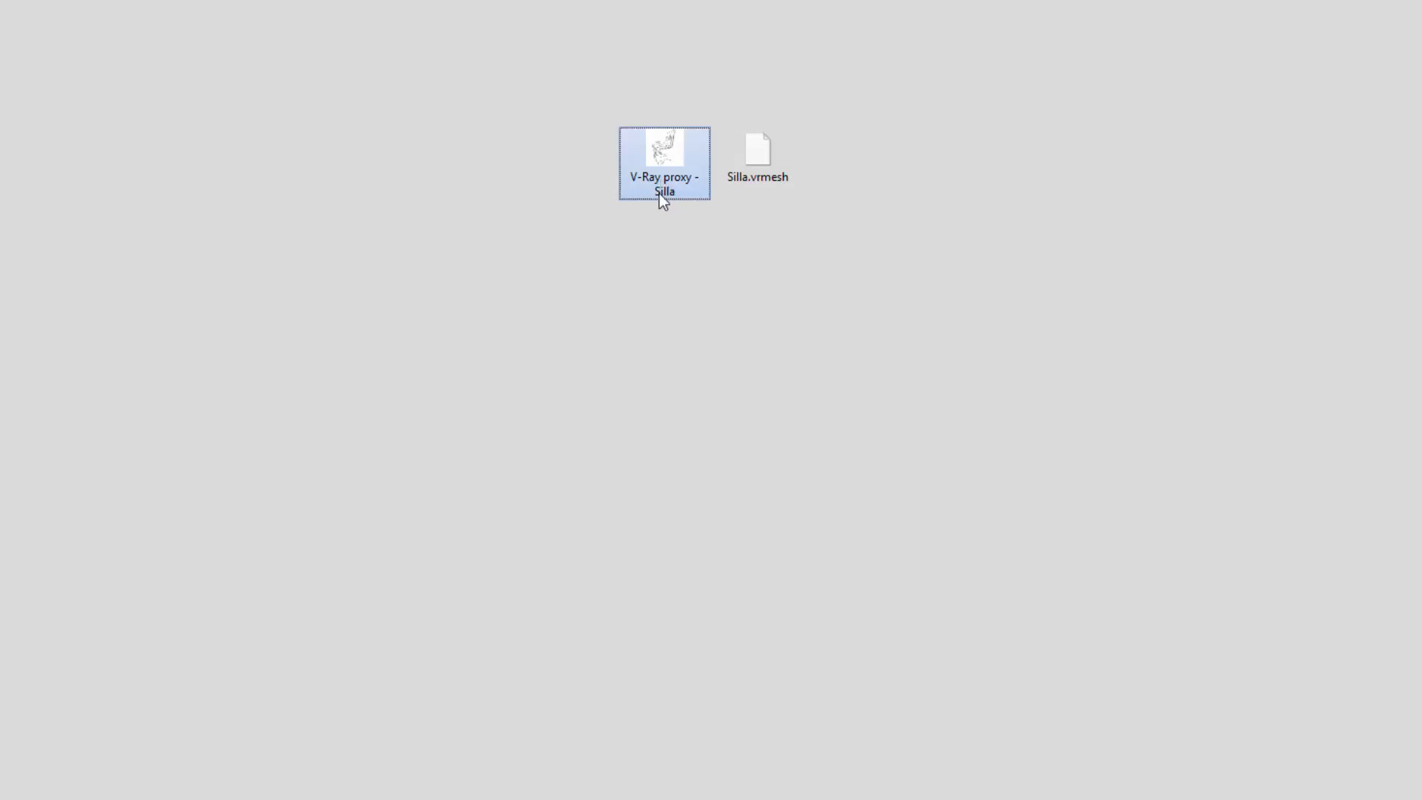
pyautogui.click(784, 182)
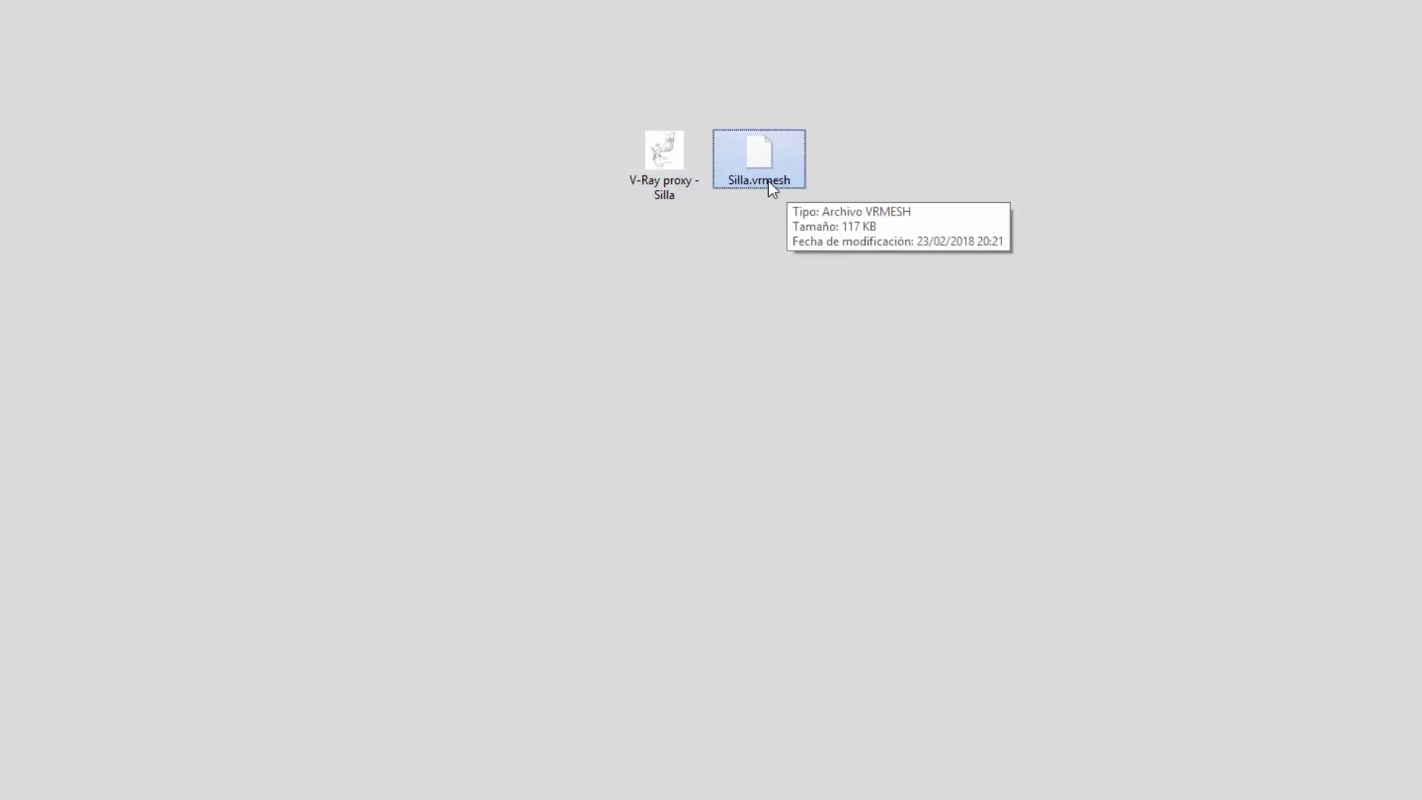
pyautogui.click(664, 251)
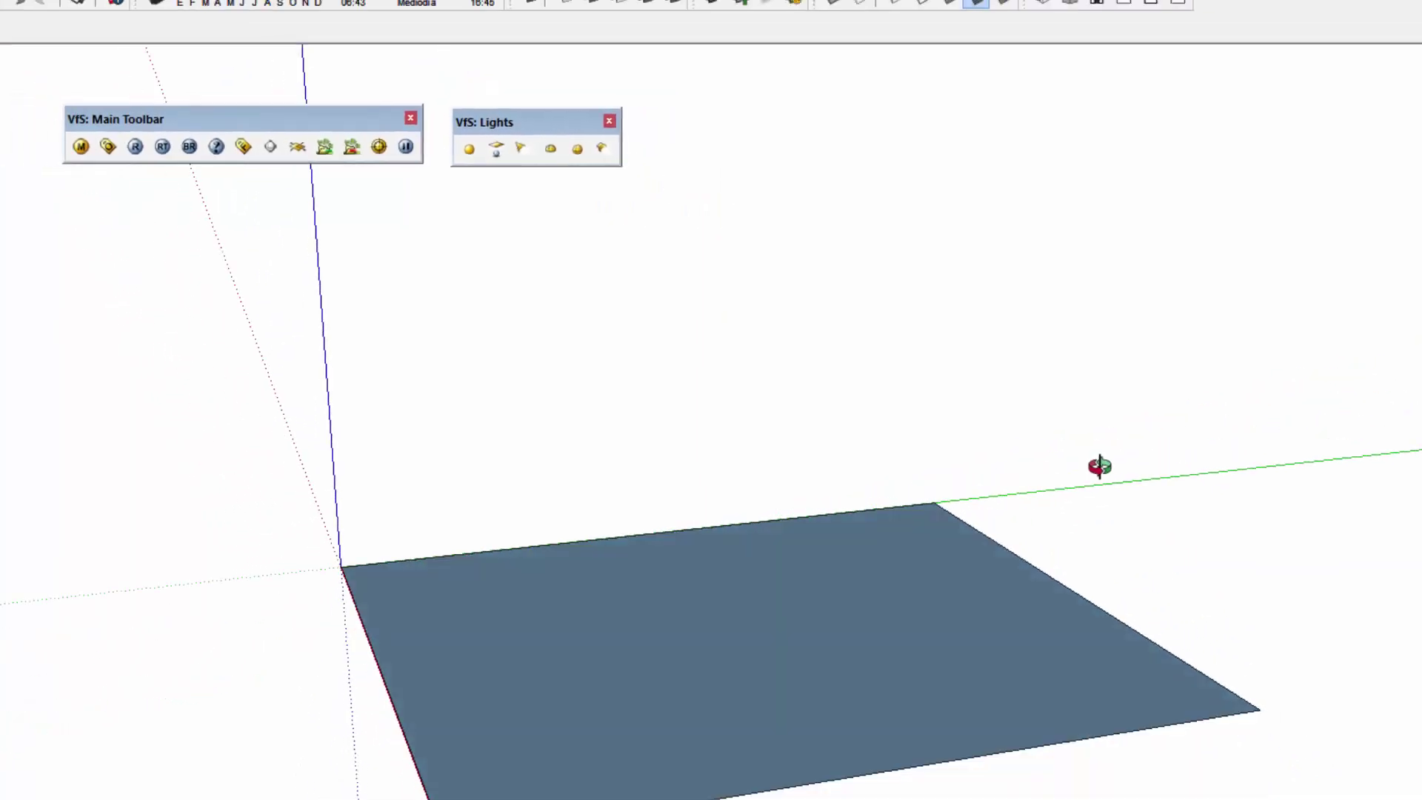
# - Import the V-Ray proxy - Silla model from the desktop and place it on the ground plane of the untitled SketchUp model
pyautogui.moveTo(248, 546); pyautogui.dragTo(542, 505, button='middle')
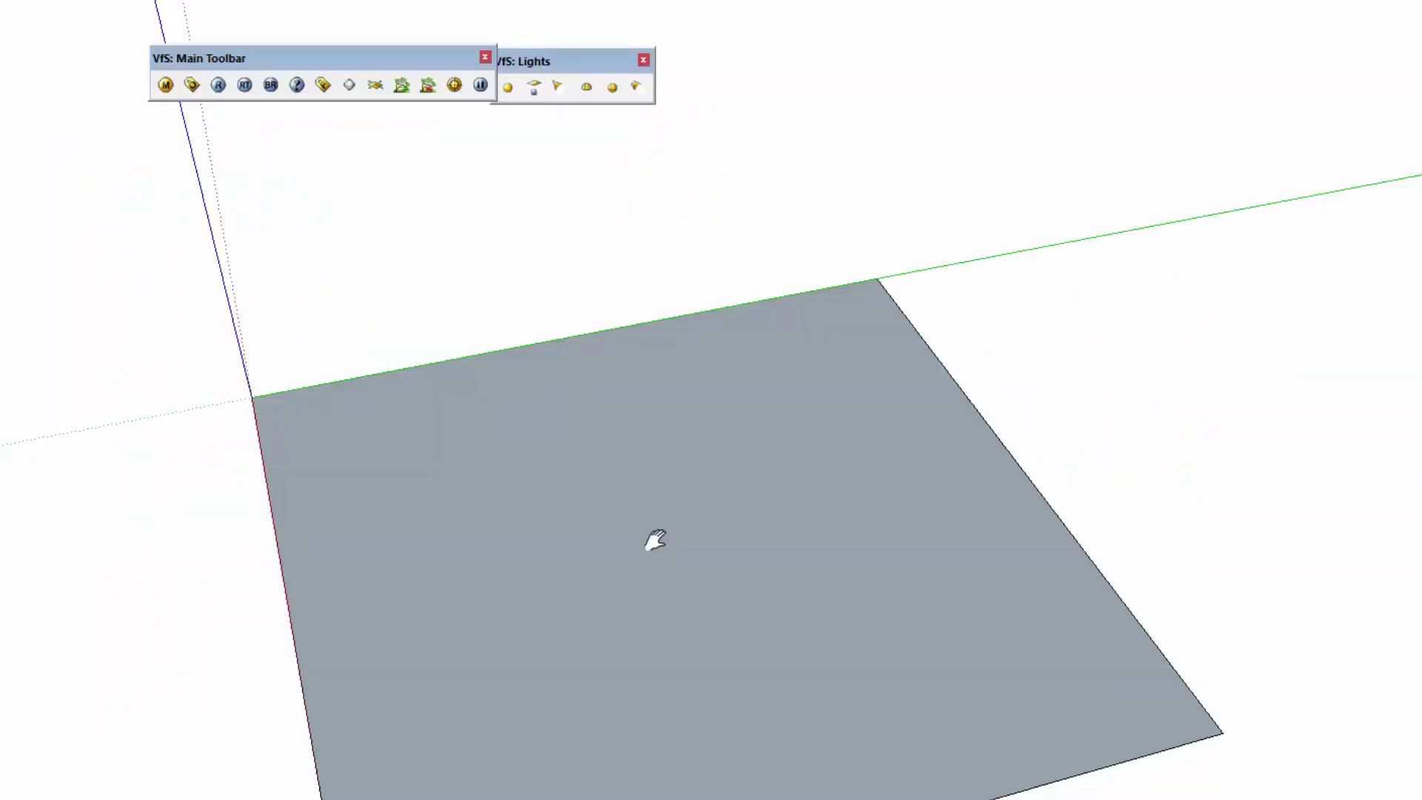
pyautogui.keyDown('shift'); pyautogui.moveTo(651, 540); pyautogui.dragTo(700, 443, button='middle'); pyautogui.keyUp('shift')
pyautogui.scroll(2, 717, 440)
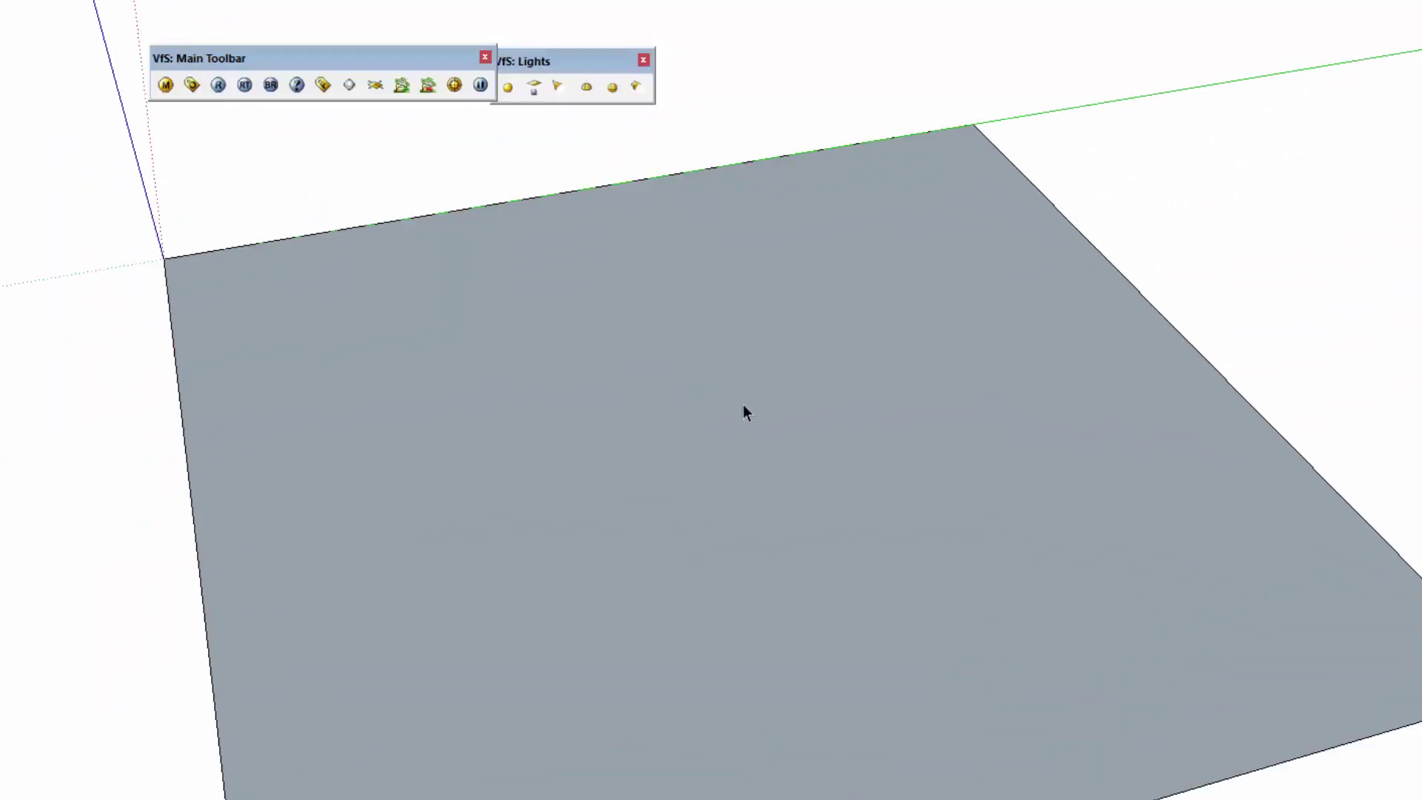
pyautogui.keyDown('shift'); pyautogui.moveTo(708, 390); pyautogui.dragTo(693, 361, button='middle'); pyautogui.keyUp('shift')
pyautogui.scroll(1, 470, 206)
pyautogui.click(34, 25)
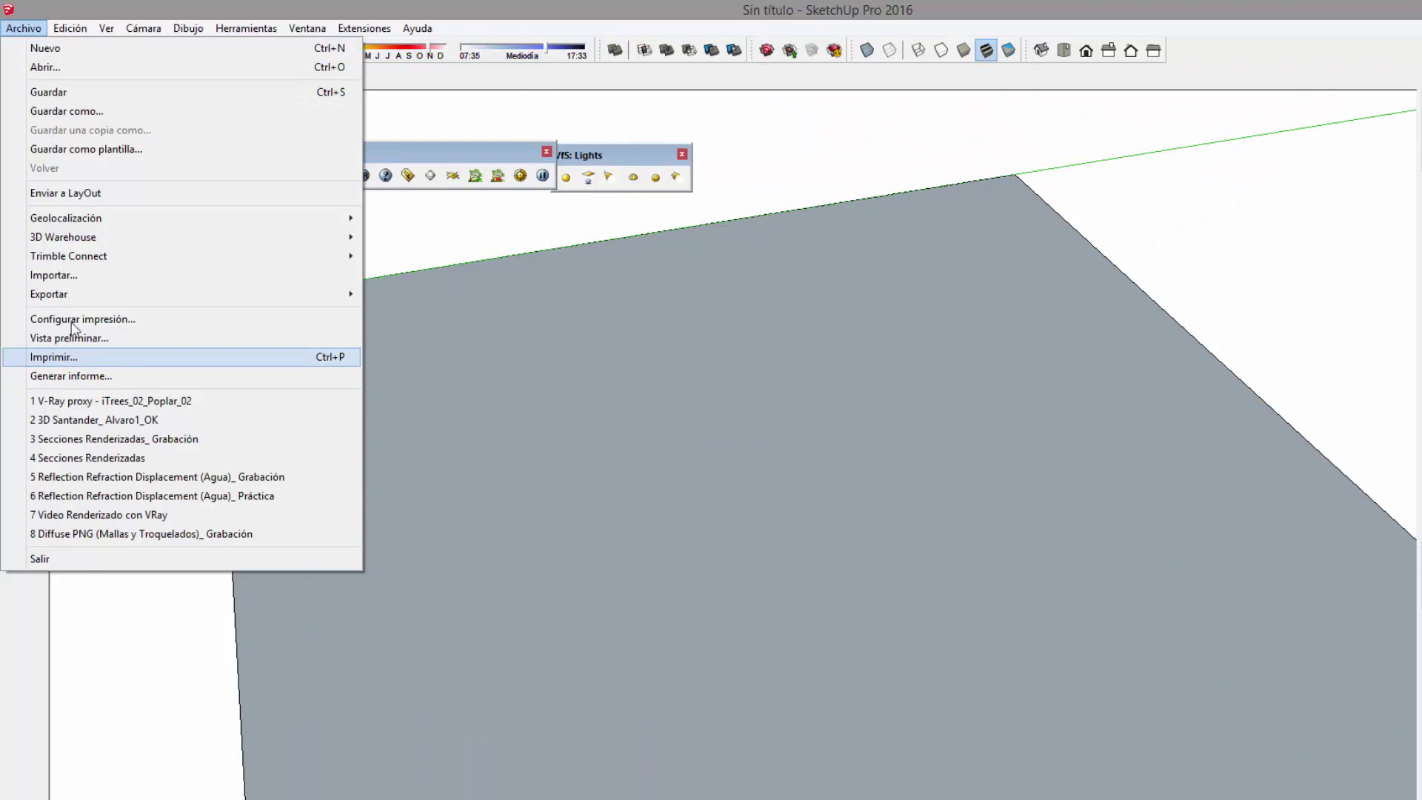
pyautogui.click(99, 280)
pyautogui.scroll(-3, 852, 400)
pyautogui.click(886, 400)
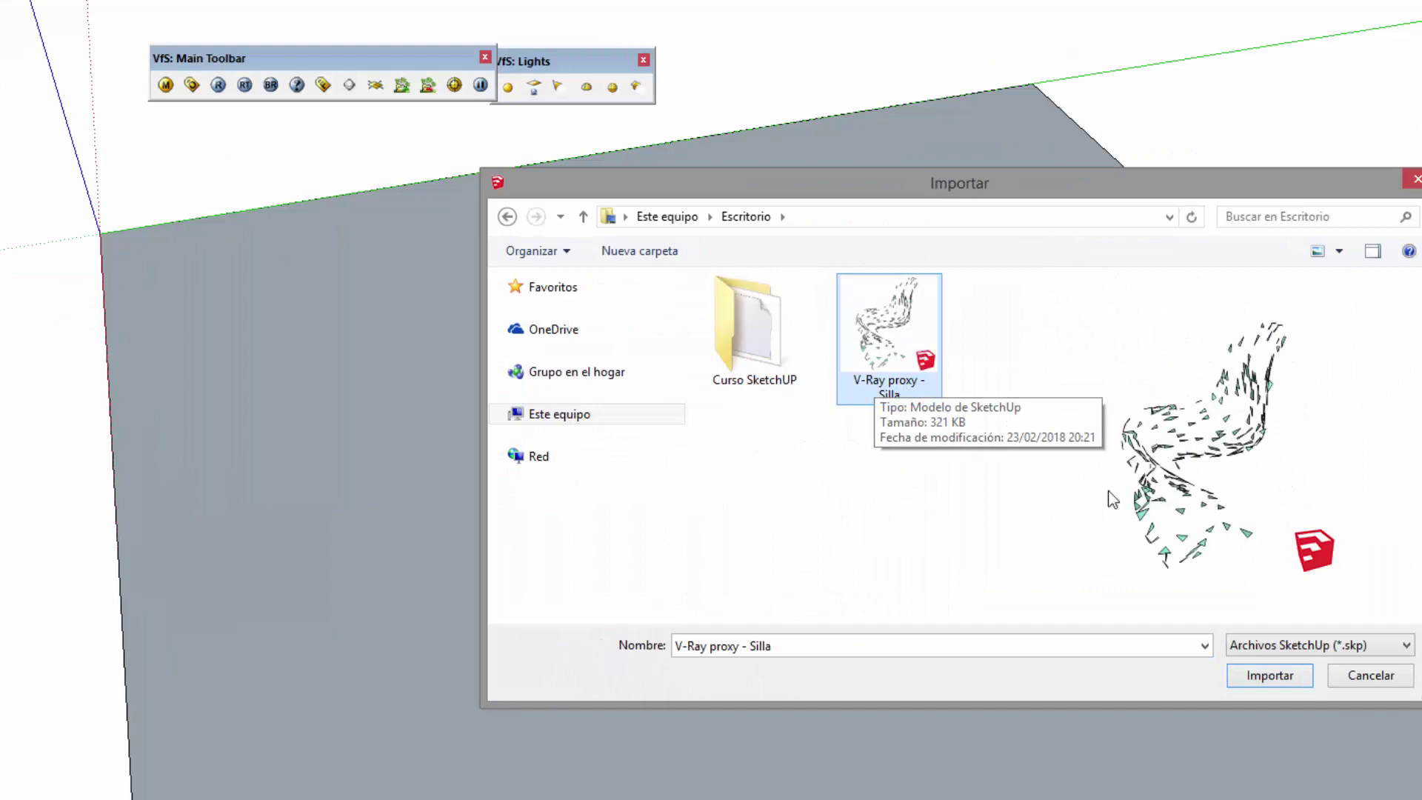
pyautogui.click(1269, 675)
pyautogui.click(358, 397)
pyautogui.press('space')
# - Frame the imported chair proxy close up on the ground plane and render it with V-Ray
pyautogui.scroll(3, 844, 400)
pyautogui.click(844, 400)
pyautogui.moveTo(844, 399); pyautogui.dragTo(709, 134, button='middle')
pyautogui.click(710, 133)
pyautogui.scroll(1, 640, 487)
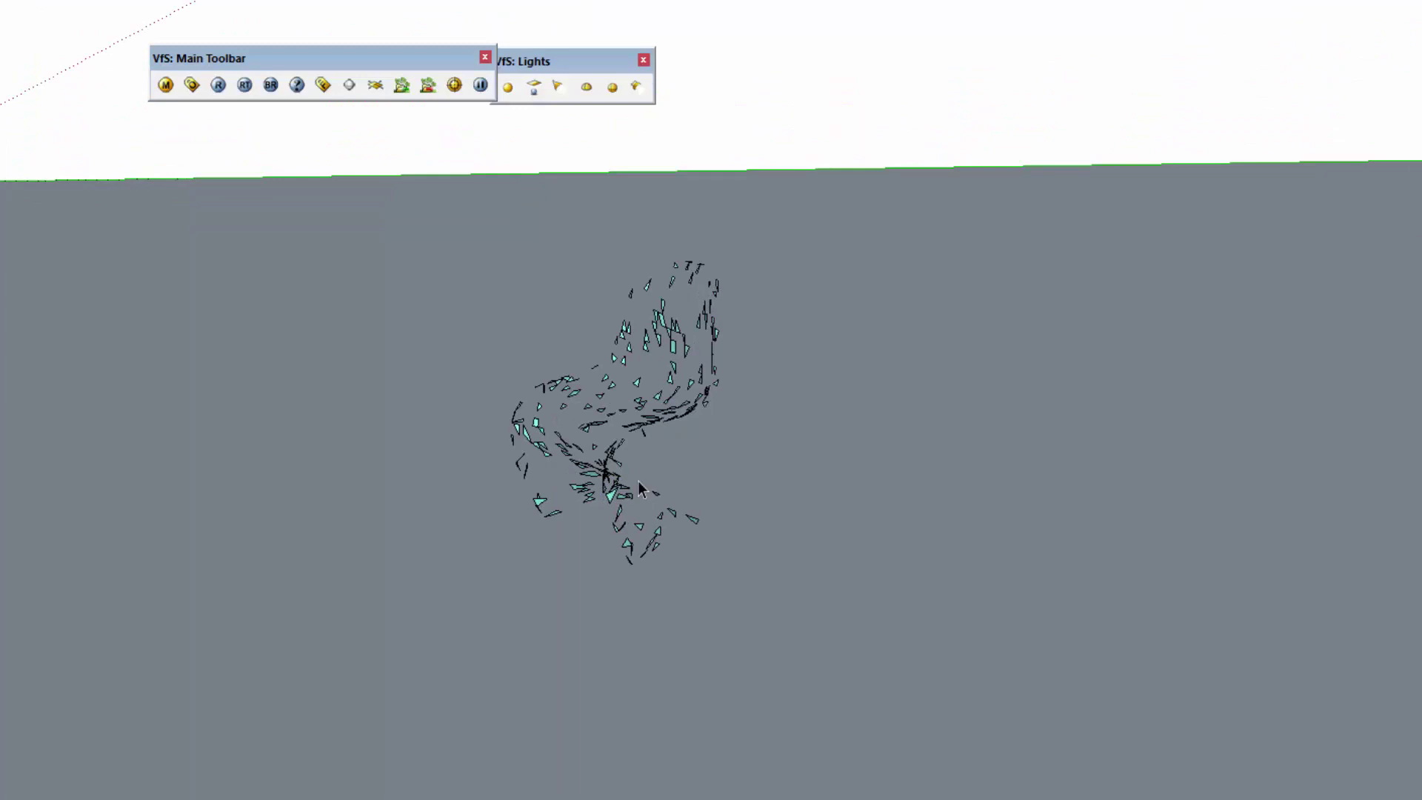
pyautogui.scroll(4, 642, 488)
pyautogui.keyDown('shift'); pyautogui.moveTo(619, 294); pyautogui.dragTo(659, 469, button='middle'); pyautogui.keyUp('shift')
pyautogui.scroll(3, 658, 471)
pyautogui.keyDown('shift'); pyautogui.moveTo(714, 429); pyautogui.dragTo(835, 511, button='middle'); pyautogui.keyUp('shift')
pyautogui.scroll(-2, 729, 463)
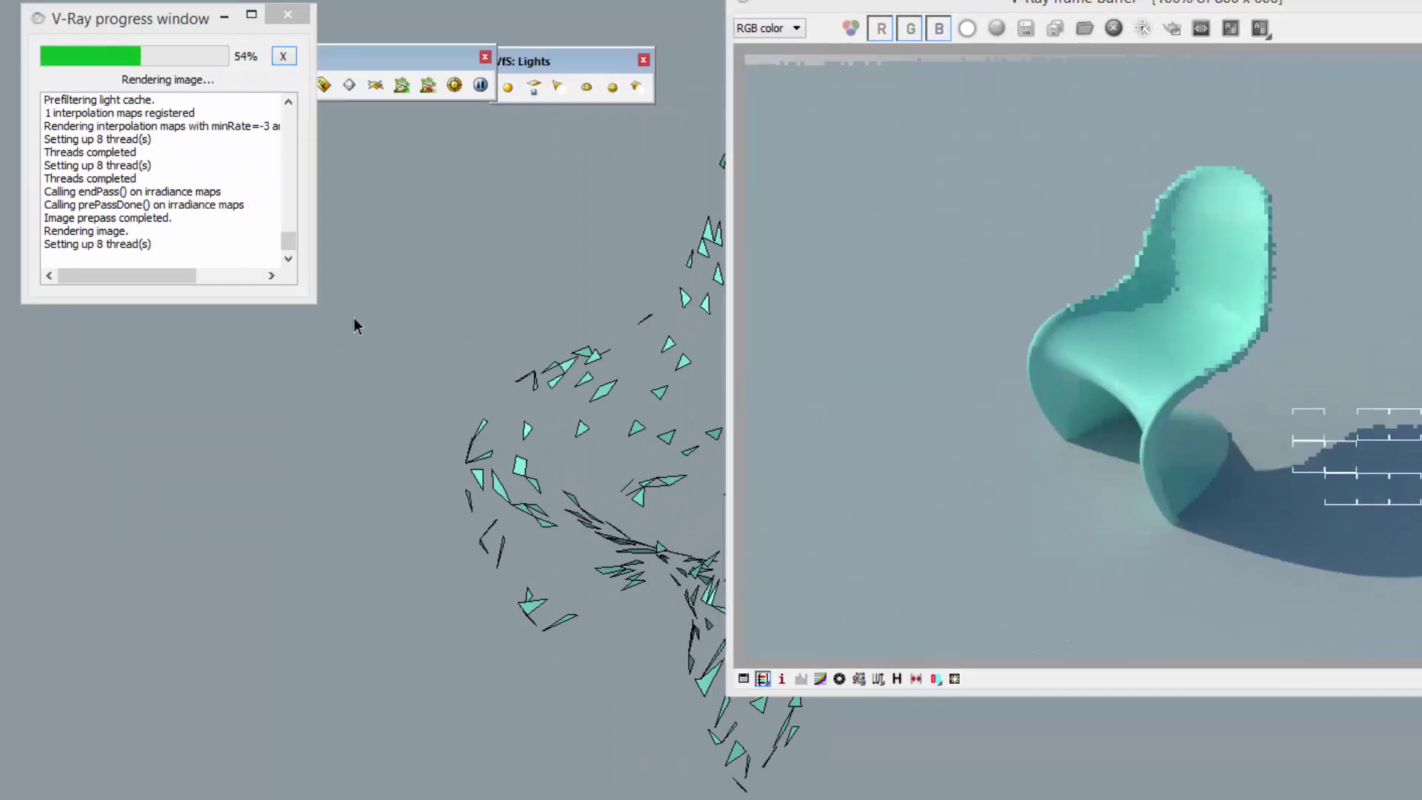
# - Select the imported proxy to inspect it during the render, and review its model file and Silla.vrmesh on the desktop
pyautogui.click(605, 391)
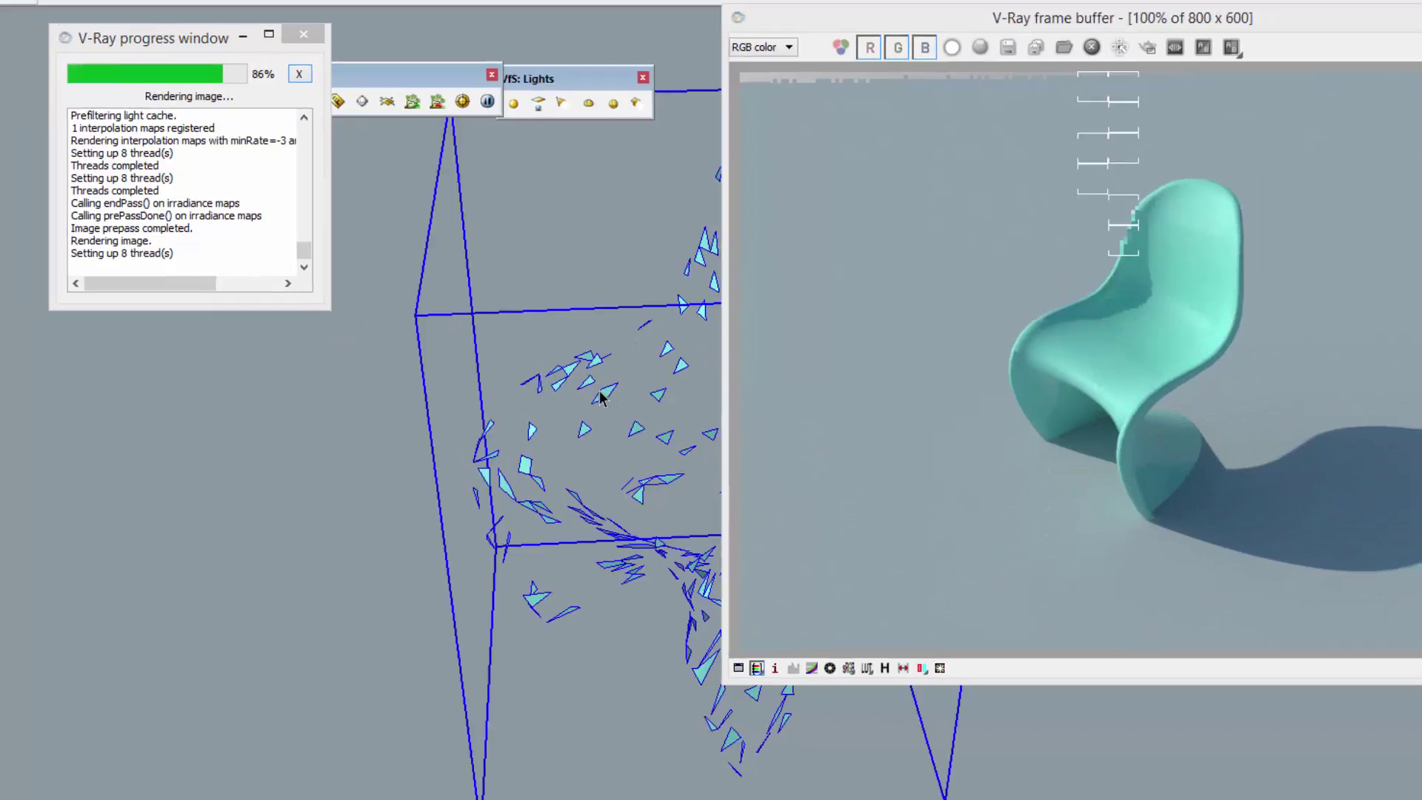
pyautogui.click(387, 346)
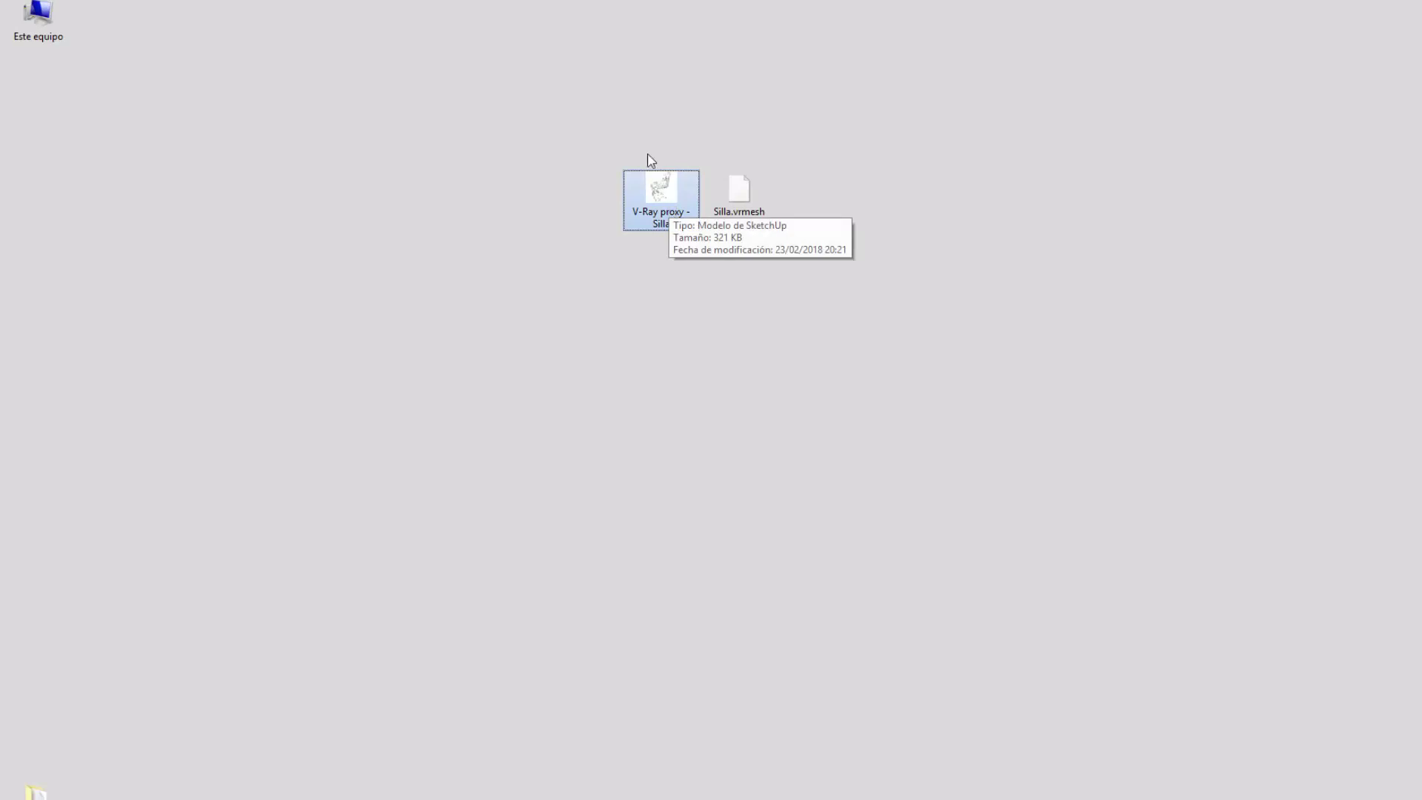
pyautogui.doubleClick(654, 185)
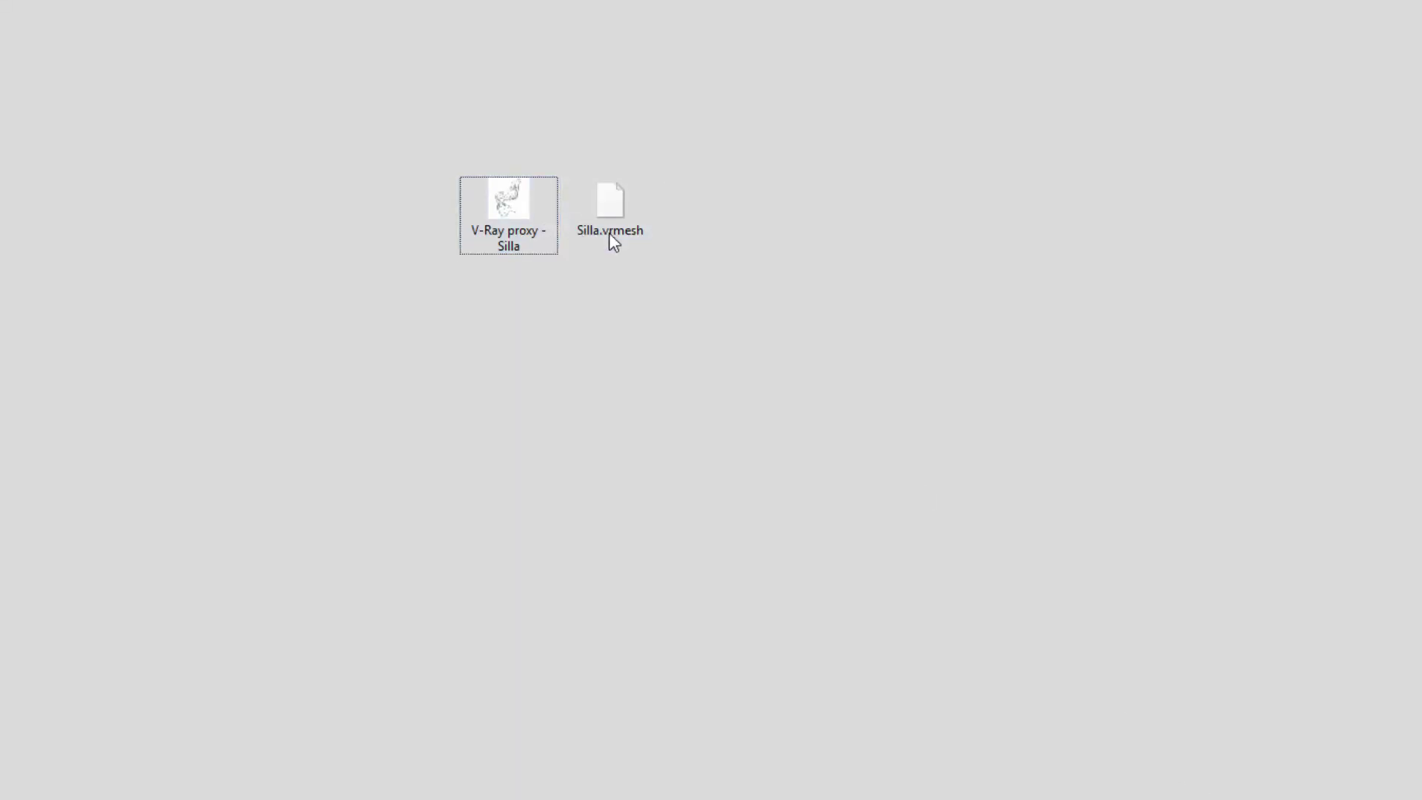
pyautogui.click(609, 234)
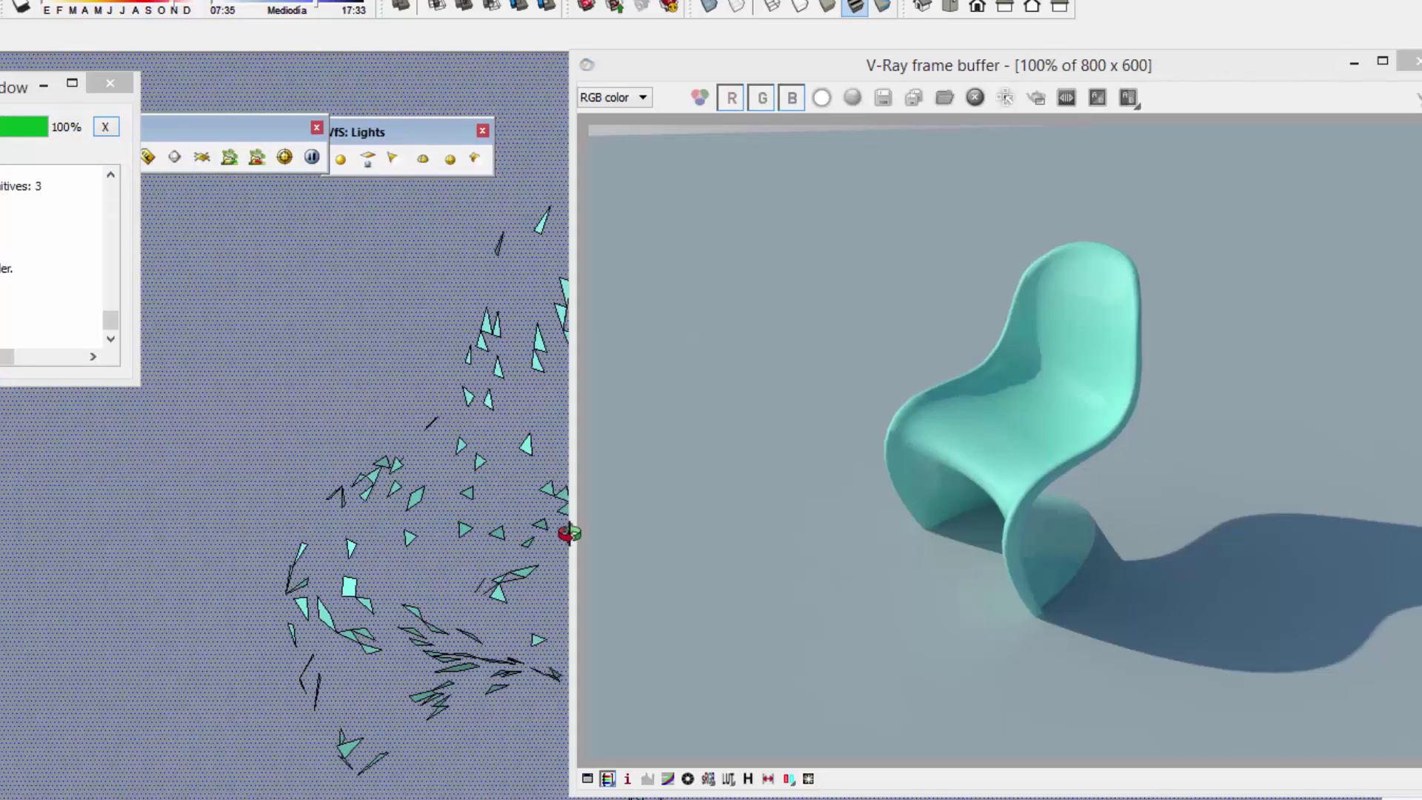
# - Clear the ground selection, minimize the V-Ray frame buffer, and sample the chair proxy's material with the Paint Bucket tool
pyautogui.moveTo(565, 528)
pyautogui.mouseDown(button='middle')
pyautogui.moveTo(376, 583)
pyautogui.moveTo(320, 437)
pyautogui.mouseUp(button='middle')
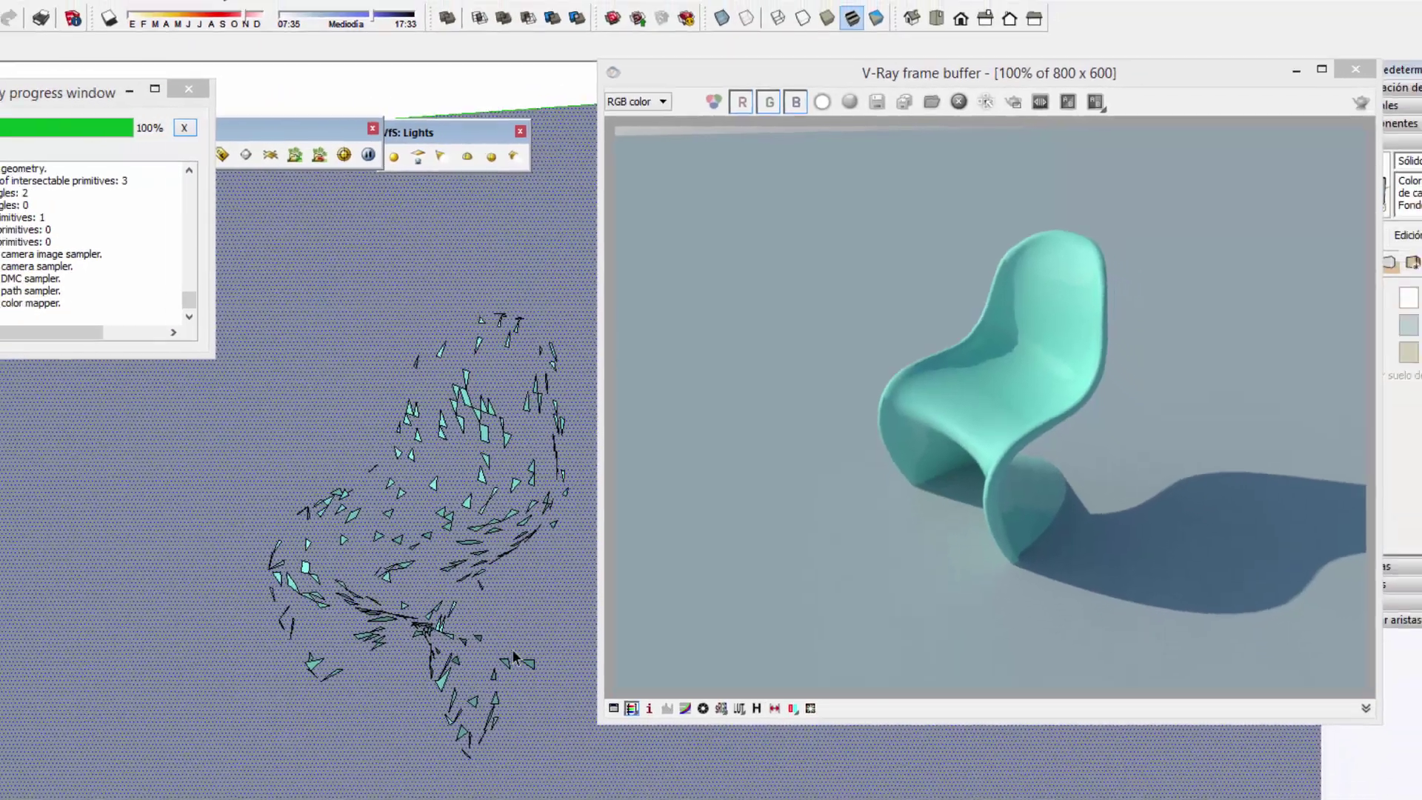
pyautogui.keyDown('shift'); pyautogui.moveTo(472, 702); pyautogui.dragTo(389, 728, button='middle'); pyautogui.keyUp('shift')
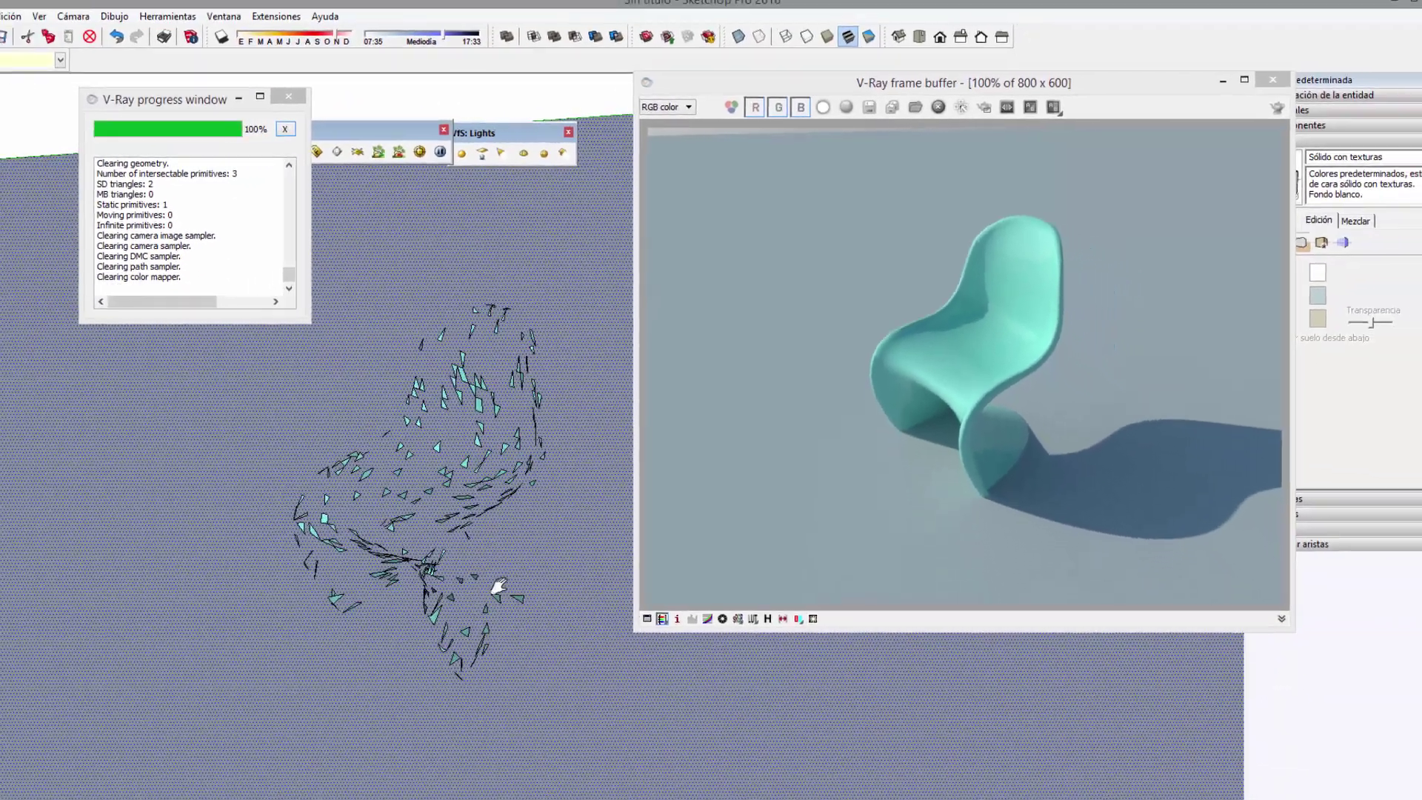
pyautogui.scroll(-4, 389, 726)
pyautogui.click(426, 263)
pyautogui.moveTo(481, 495); pyautogui.dragTo(518, 466, button='middle')
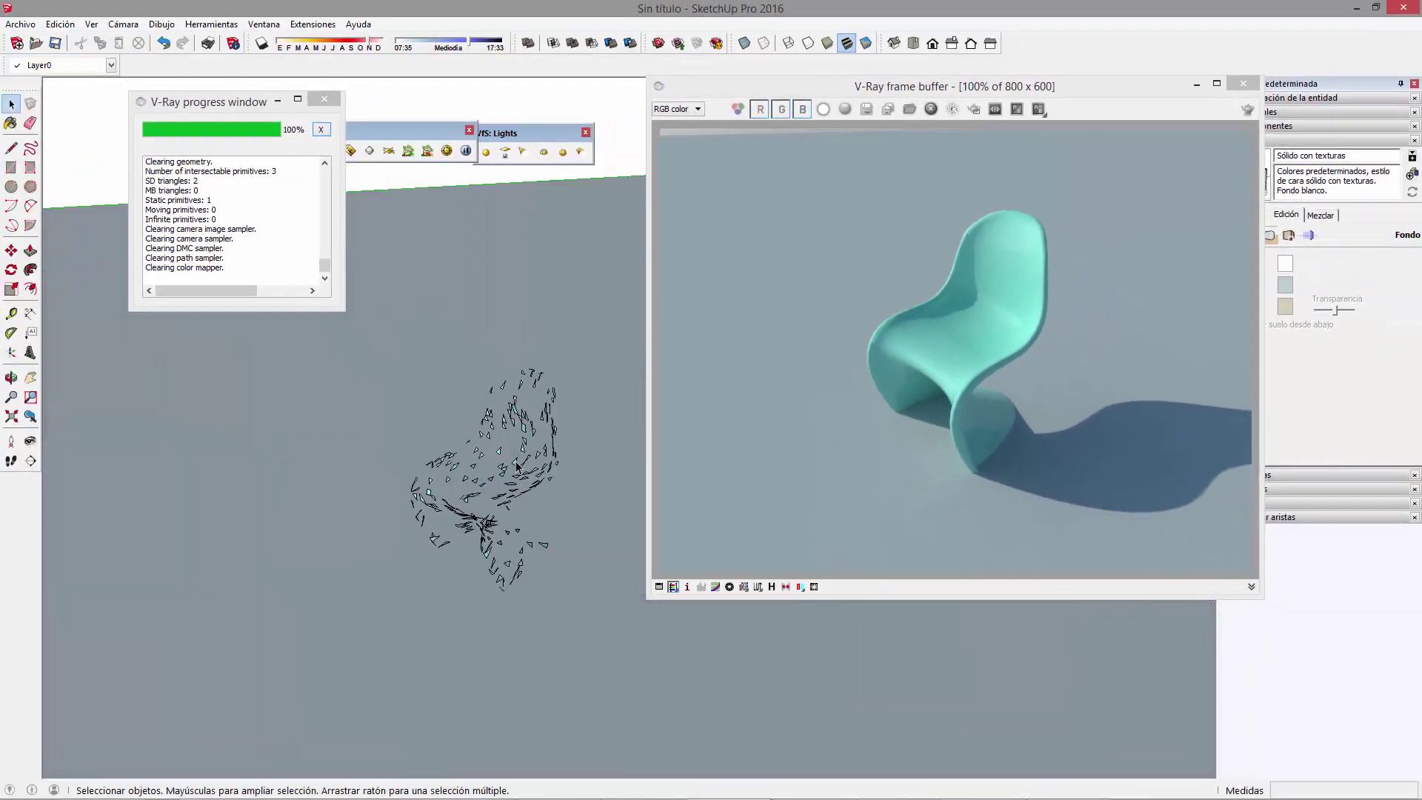
pyautogui.click(1196, 84)
pyautogui.scroll(5, 593, 474)
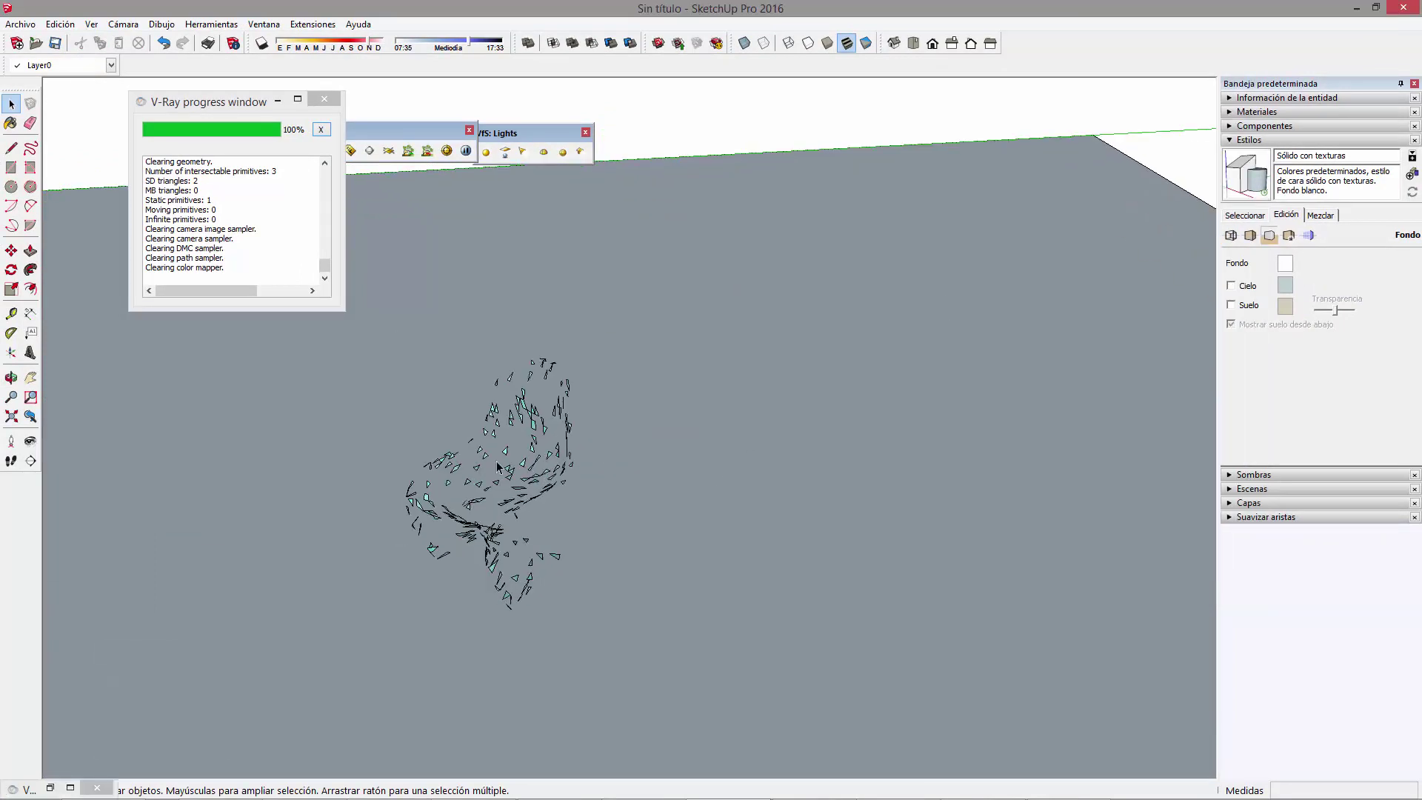
pyautogui.press('b')
pyautogui.press('alt')
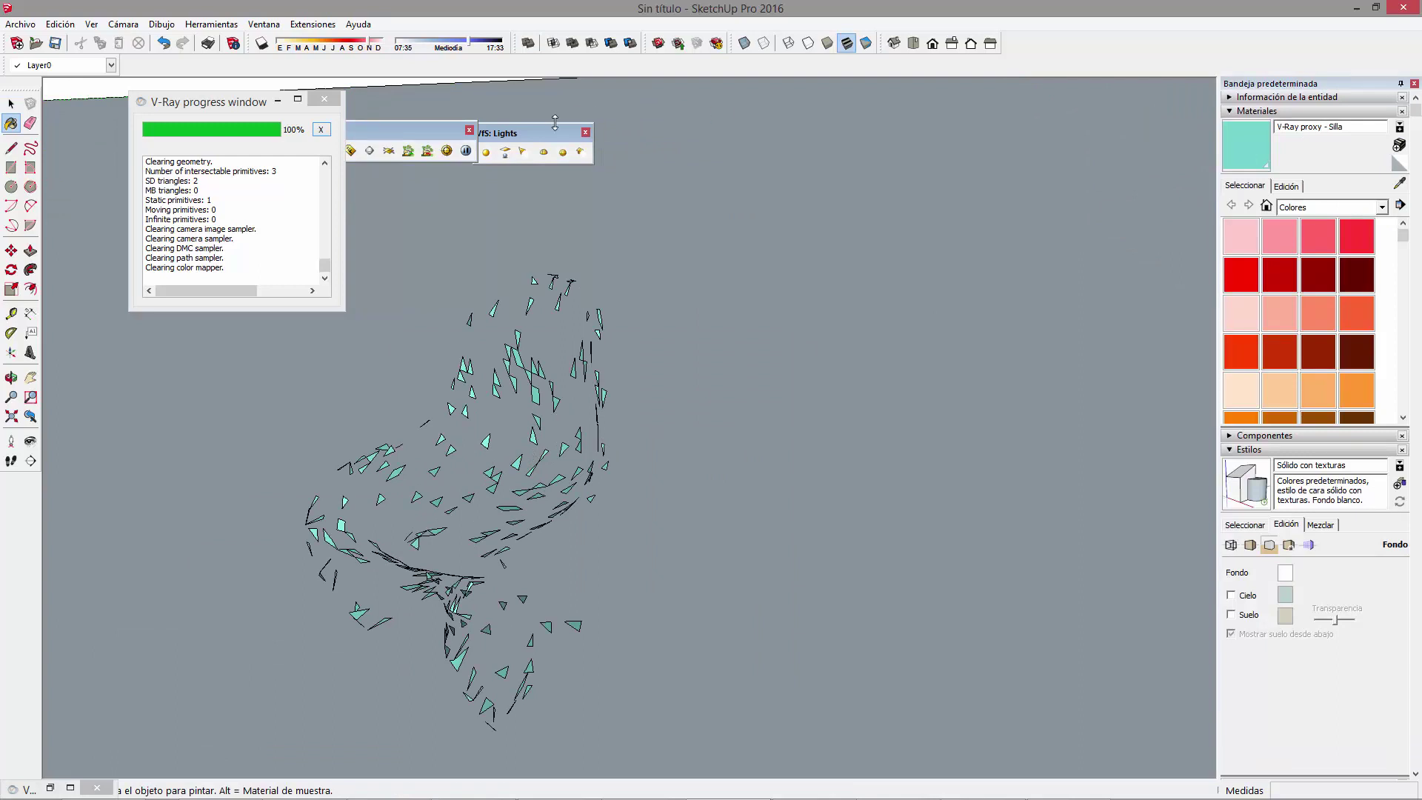
# - Open the V-Ray material editor, enlarge its window over the model, and preview Material2
pyautogui.moveTo(437, 132); pyautogui.dragTo(852, 127)
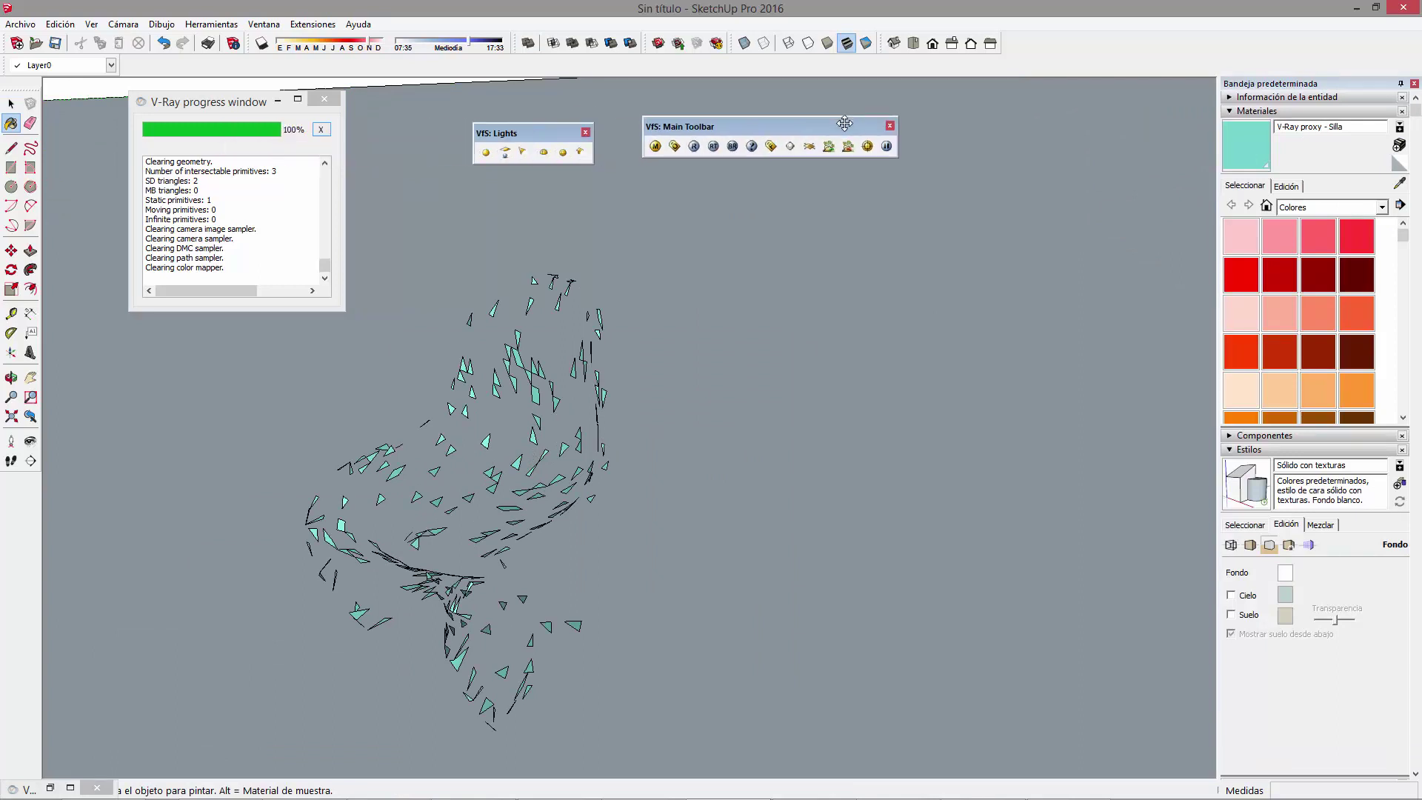
pyautogui.click(654, 146)
pyautogui.moveTo(308, 38); pyautogui.dragTo(798, 138)
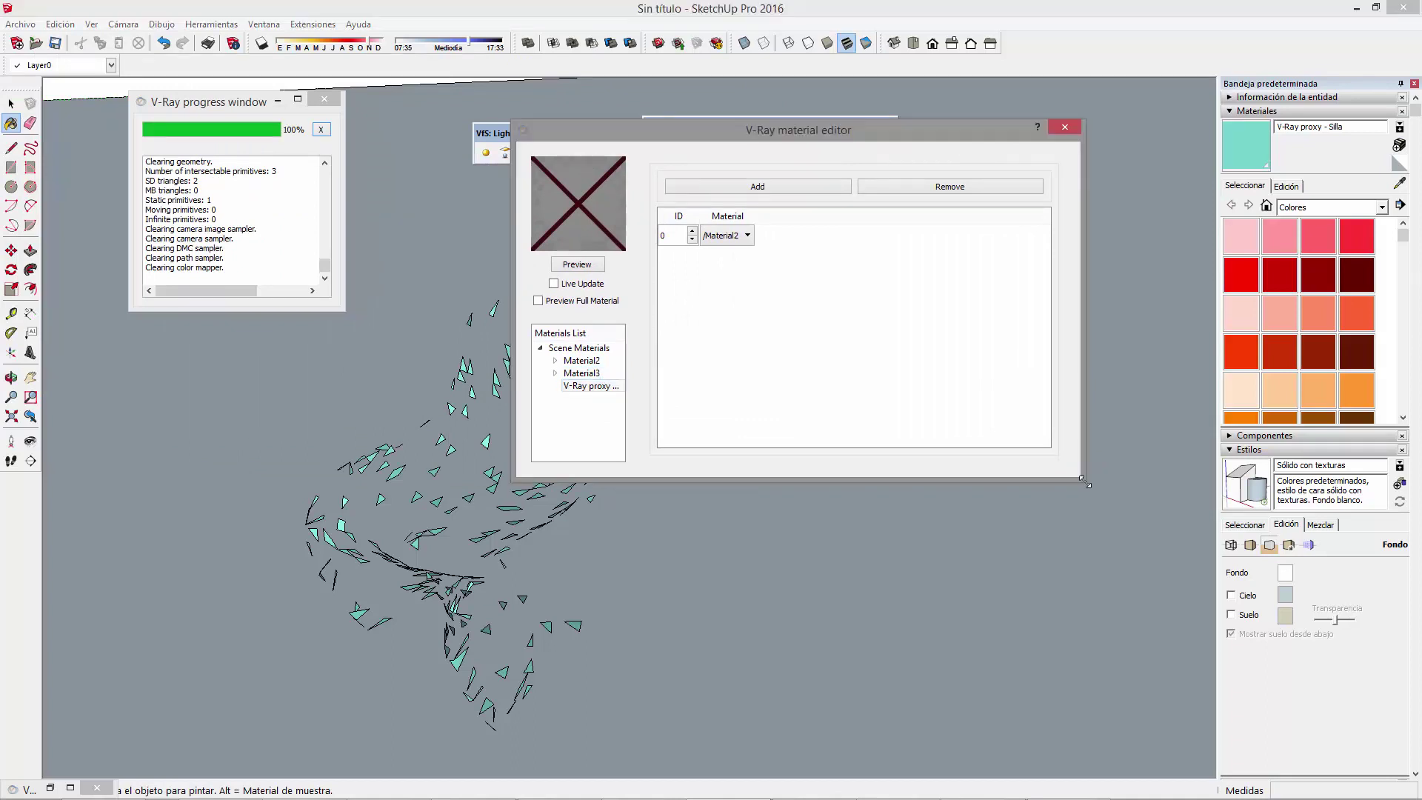
pyautogui.moveTo(1084, 482); pyautogui.dragTo(1201, 497)
pyautogui.click(593, 360)
pyautogui.click(663, 265)
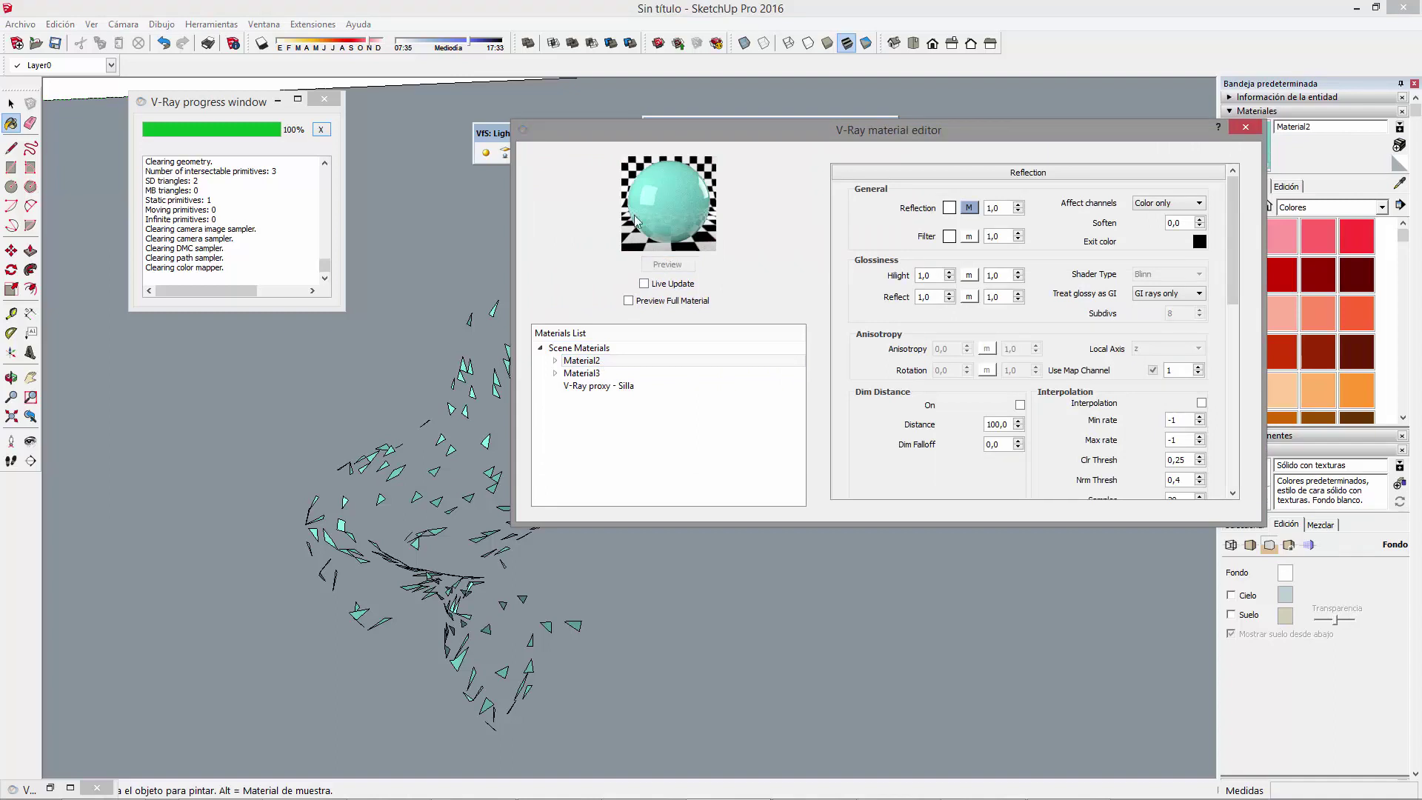
# - Save the V-Ray proxy - Silla material to the desktop as a V-Ray material file, and check it beside Silla.vrmesh
pyautogui.click(623, 386)
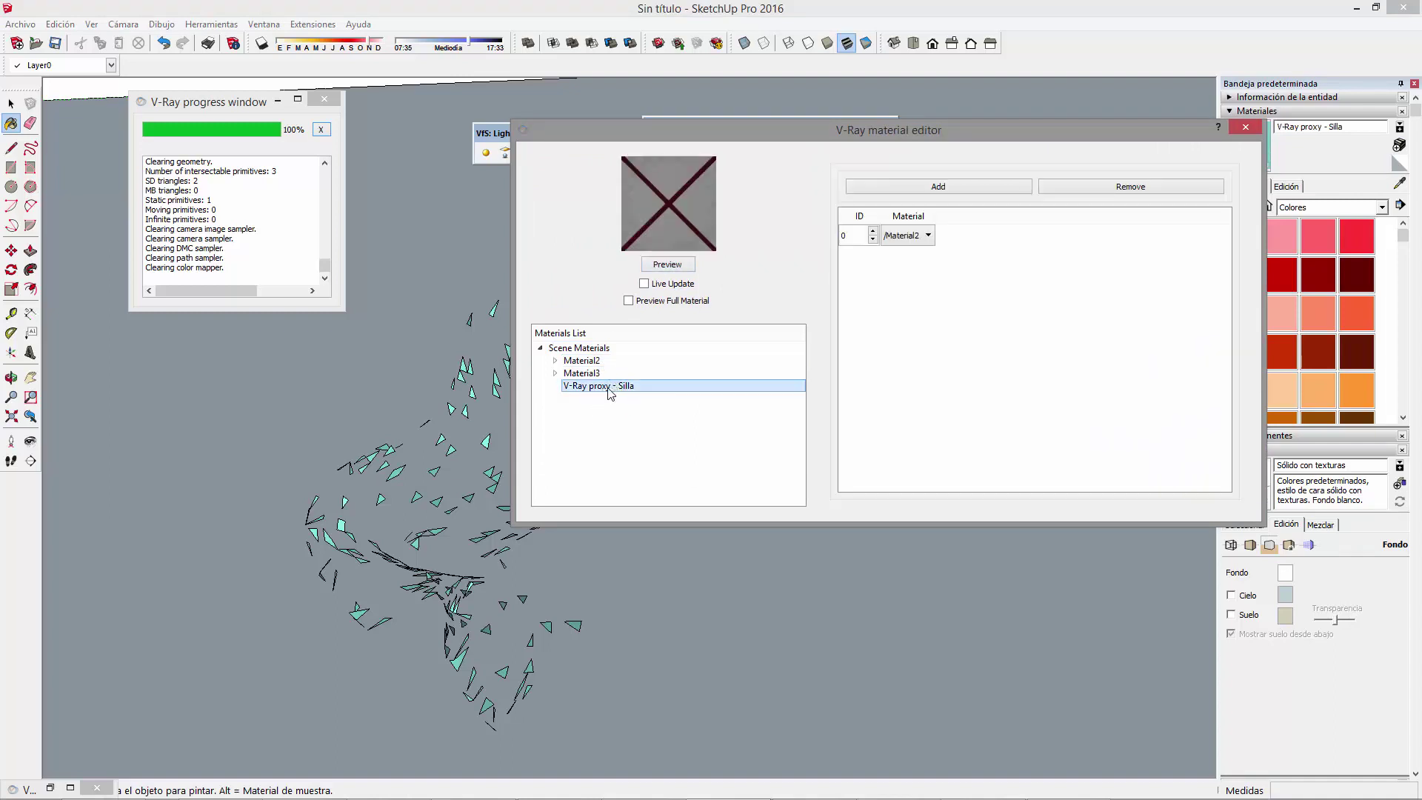
pyautogui.rightClick(610, 393)
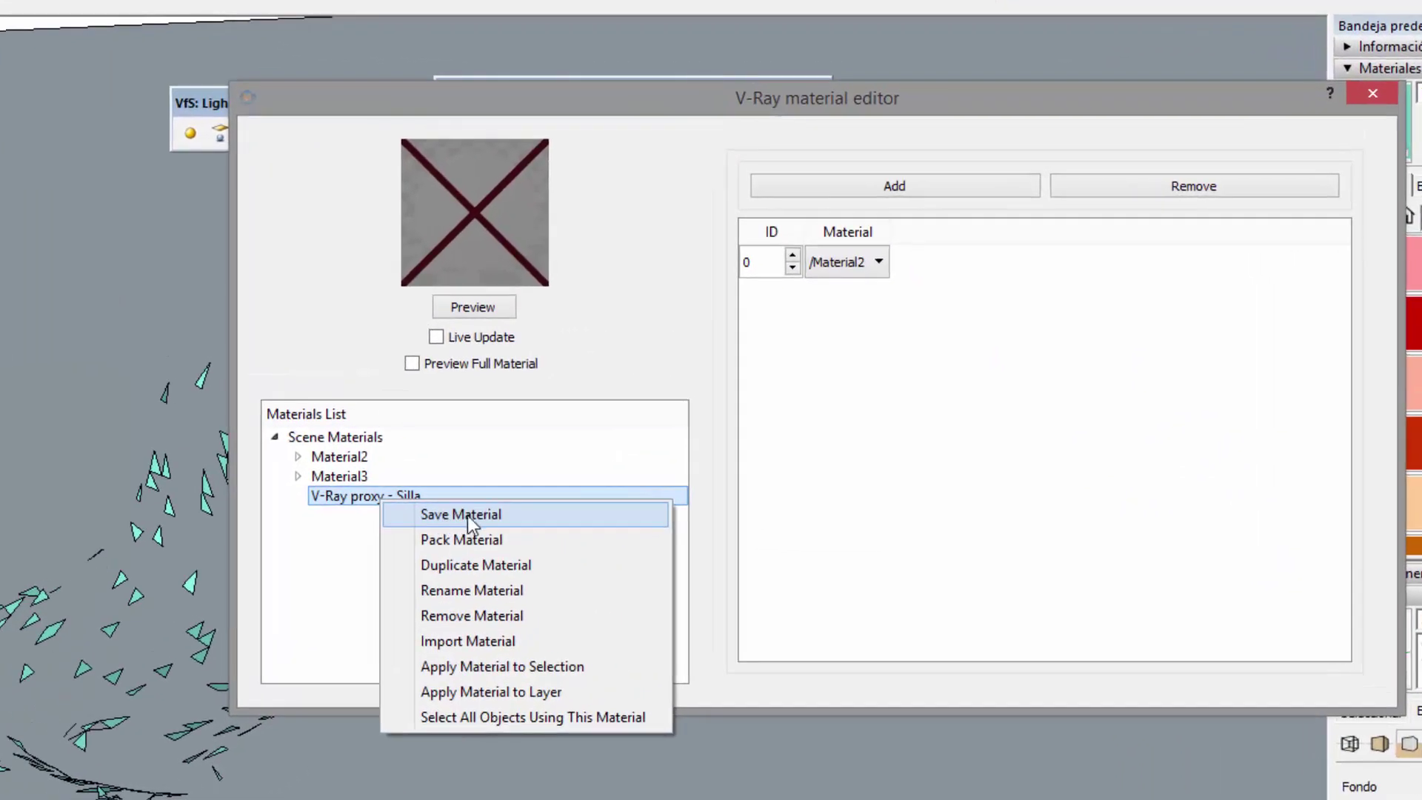
pyautogui.click(468, 514)
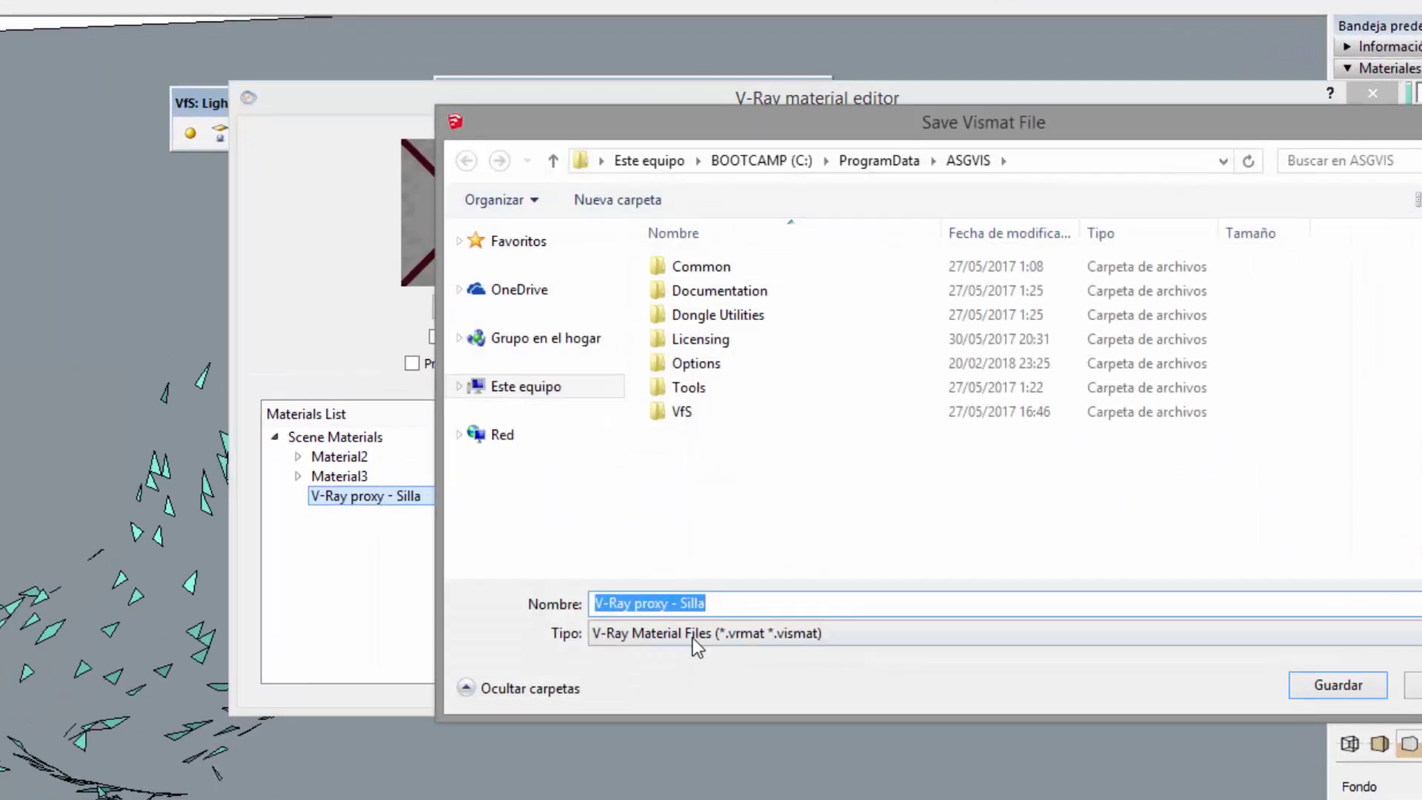
pyautogui.click(808, 609)
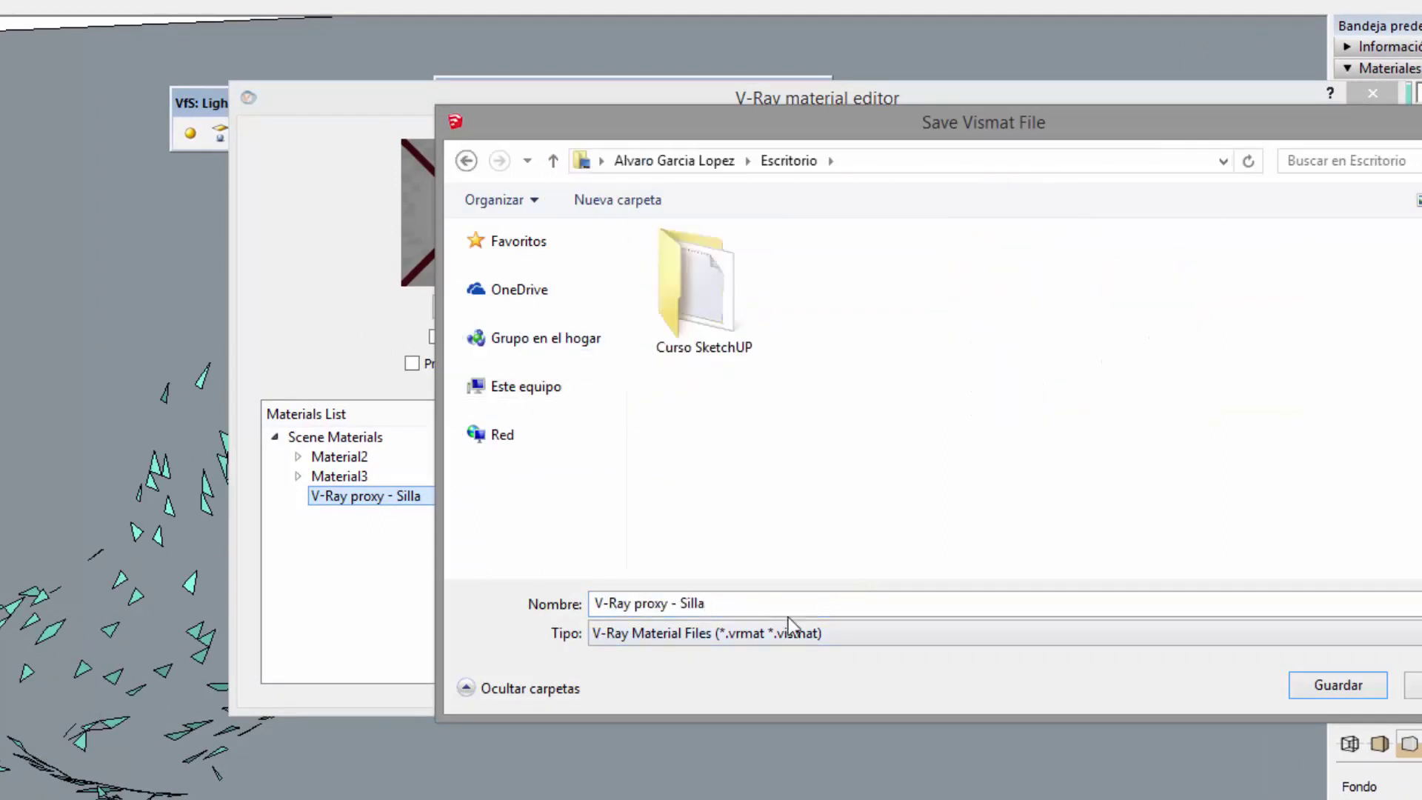
pyautogui.click(1332, 685)
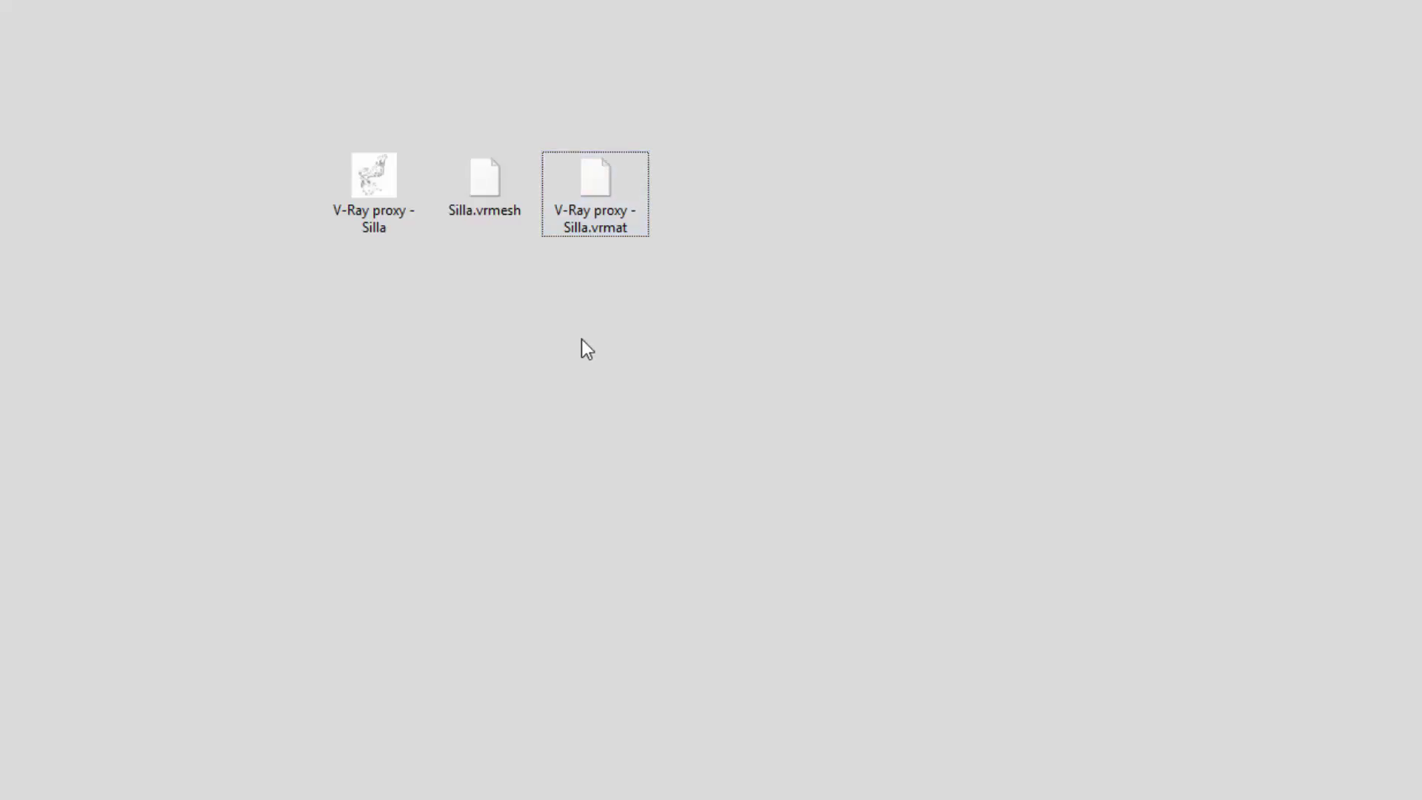
pyautogui.click(490, 206)
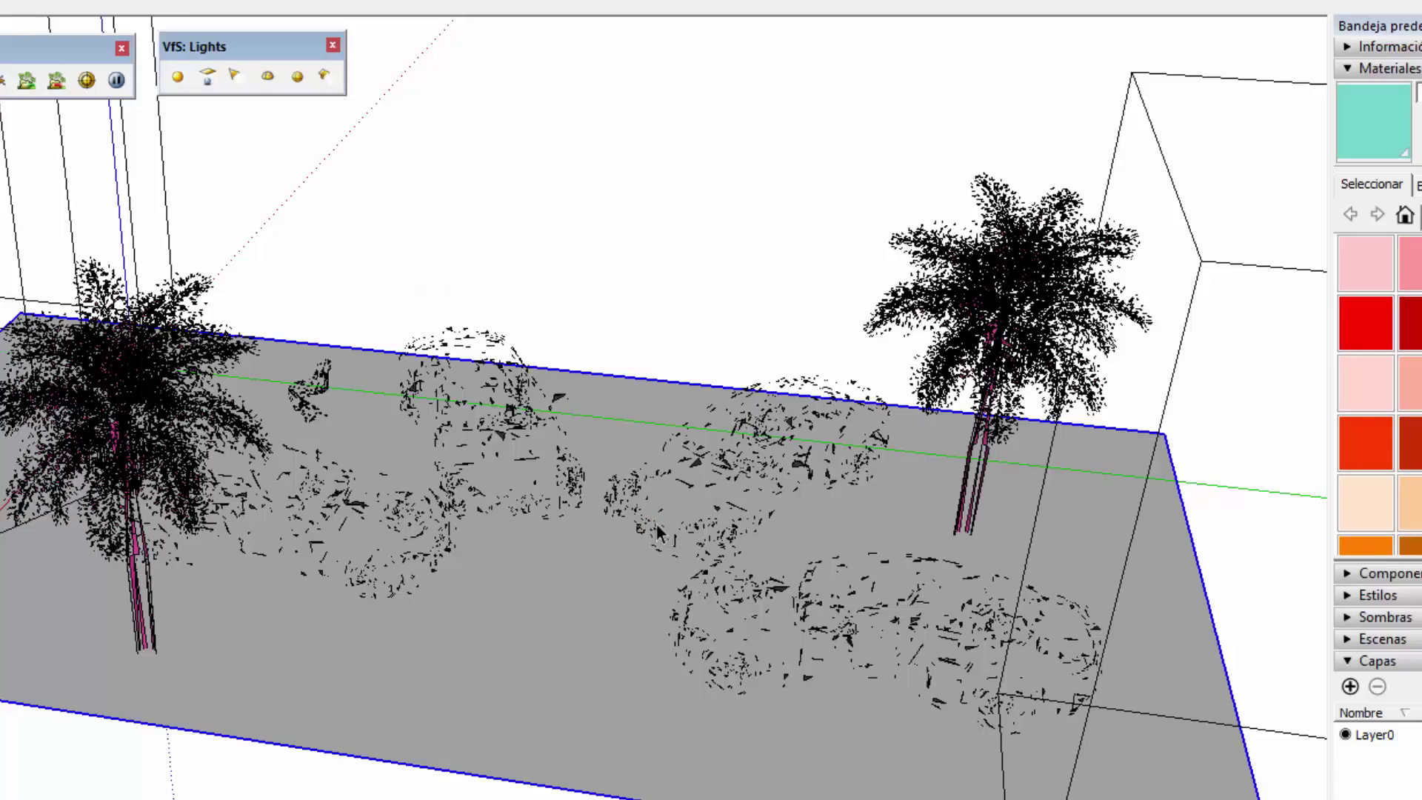
# - Return to the D44_Proxis en VRay scene and examine its proxies, selecting a car proxy and the ground beside the chair
pyautogui.scroll(3, 656, 523)
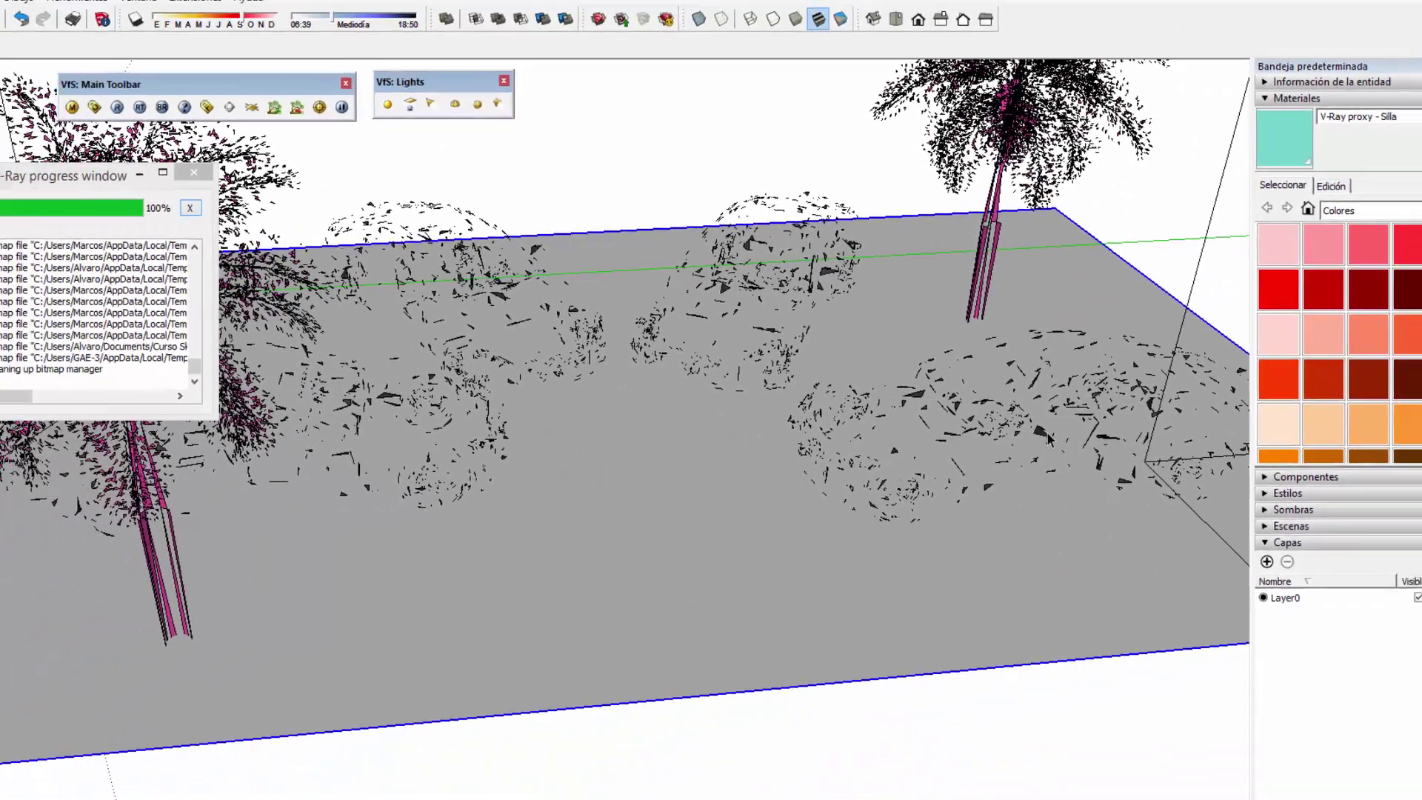
pyautogui.keyDown('shift'); pyautogui.moveTo(1048, 438); pyautogui.dragTo(881, 493, button='middle'); pyautogui.keyUp('shift')
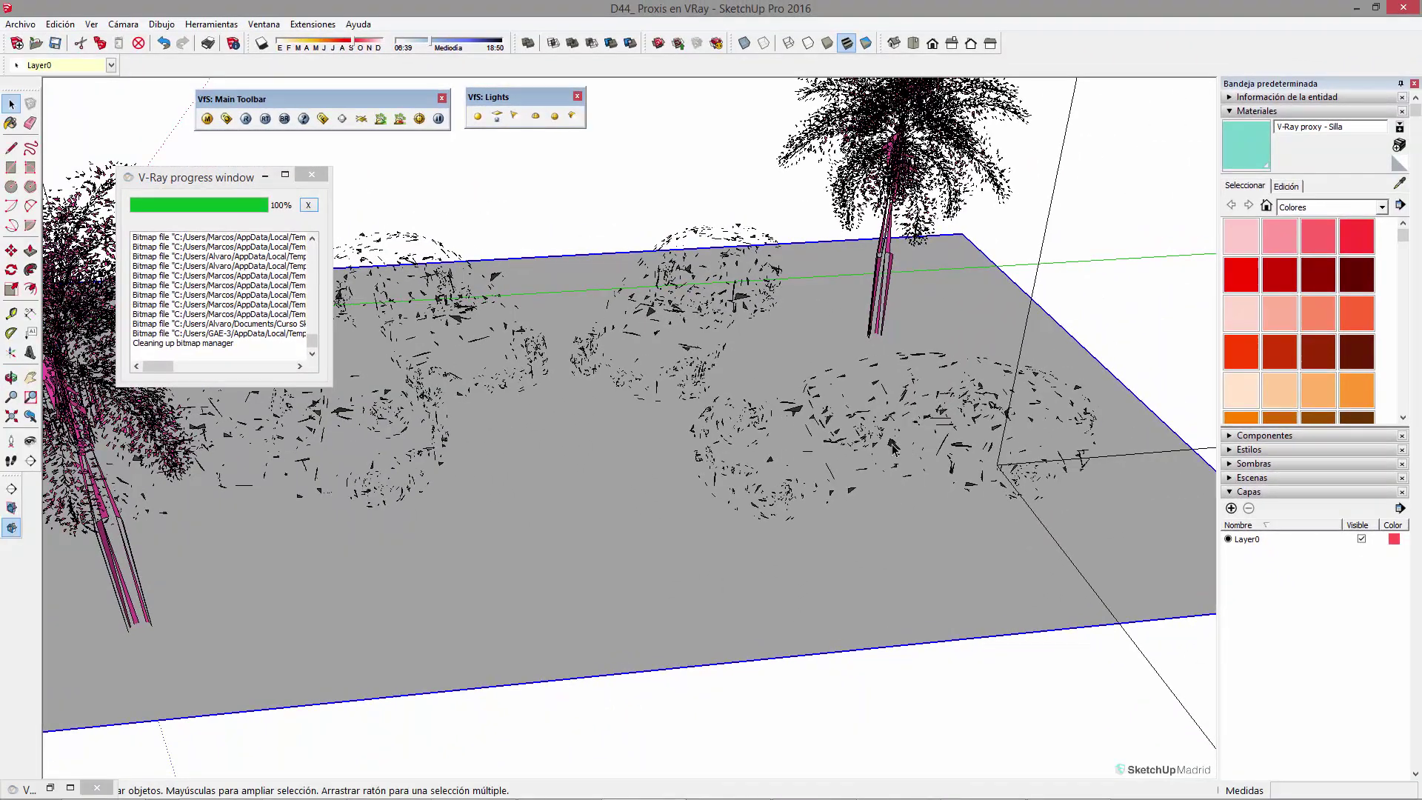
pyautogui.click(892, 445)
pyautogui.keyDown('shift'); pyautogui.moveTo(1018, 485); pyautogui.dragTo(933, 488, button='middle'); pyautogui.keyUp('shift')
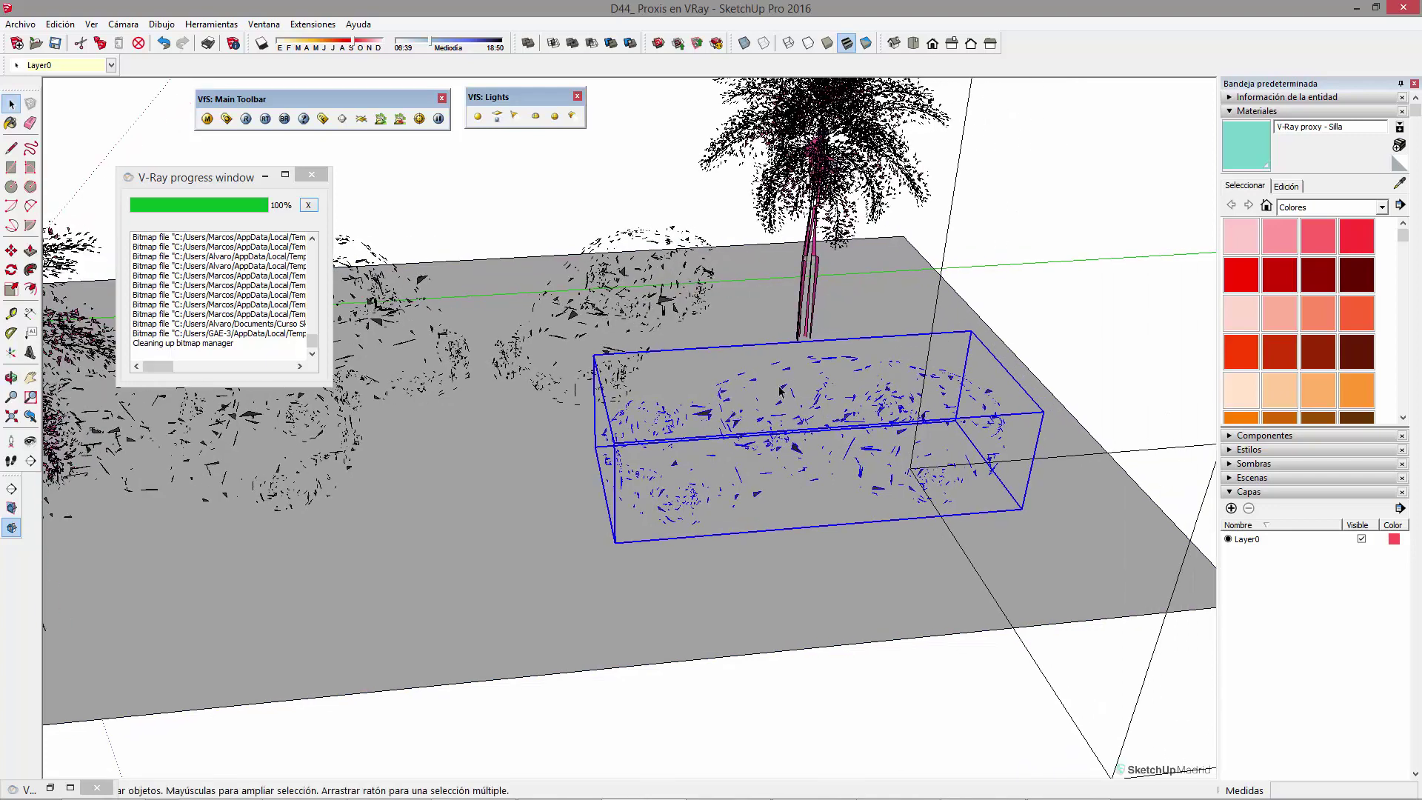
pyautogui.moveTo(781, 449)
pyautogui.mouseDown(button='middle')
pyautogui.moveTo(904, 444)
pyautogui.moveTo(785, 441)
pyautogui.mouseUp(button='middle')
pyautogui.press('Escape')
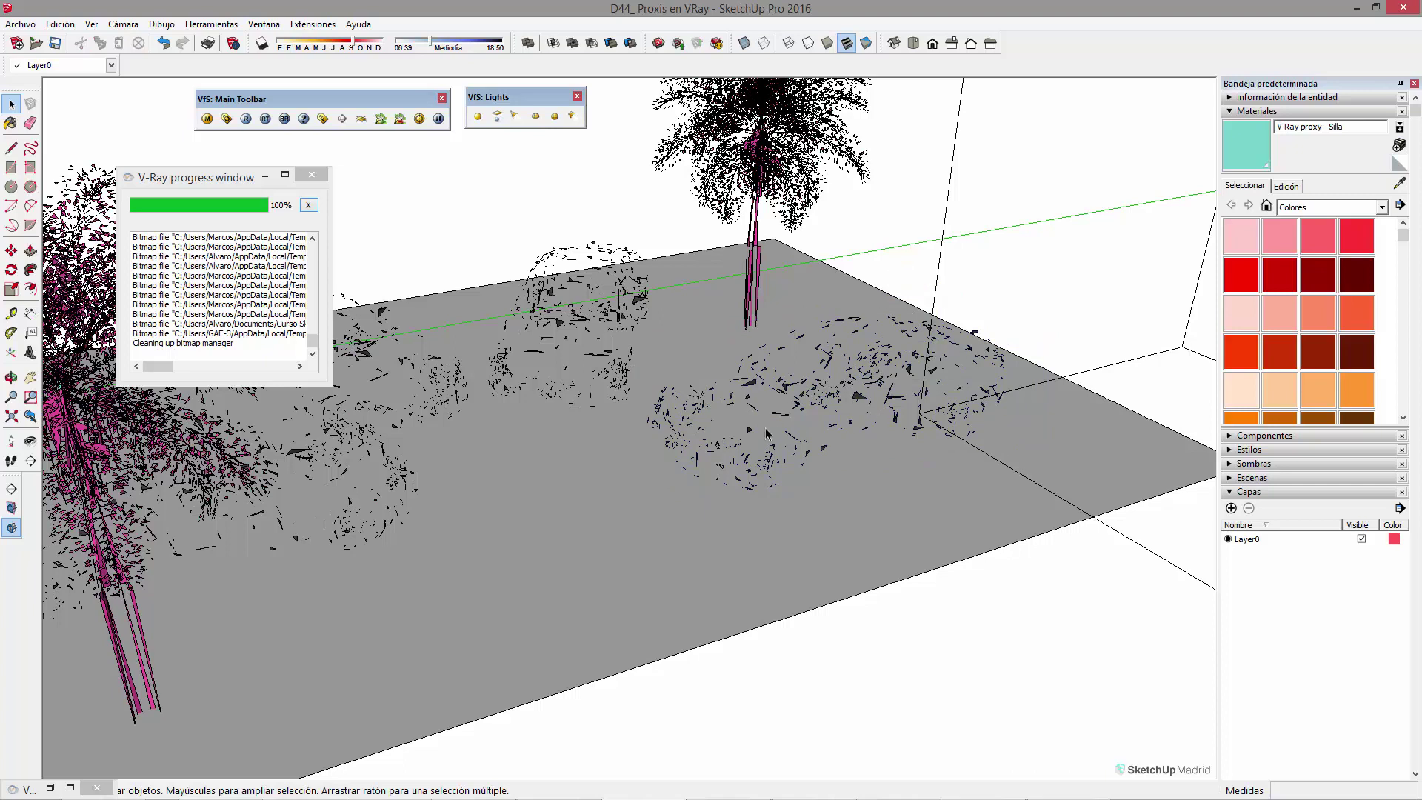
pyautogui.moveTo(719, 277); pyautogui.dragTo(652, 459, button='middle')
pyautogui.scroll(4, 527, 393)
pyautogui.click(524, 392)
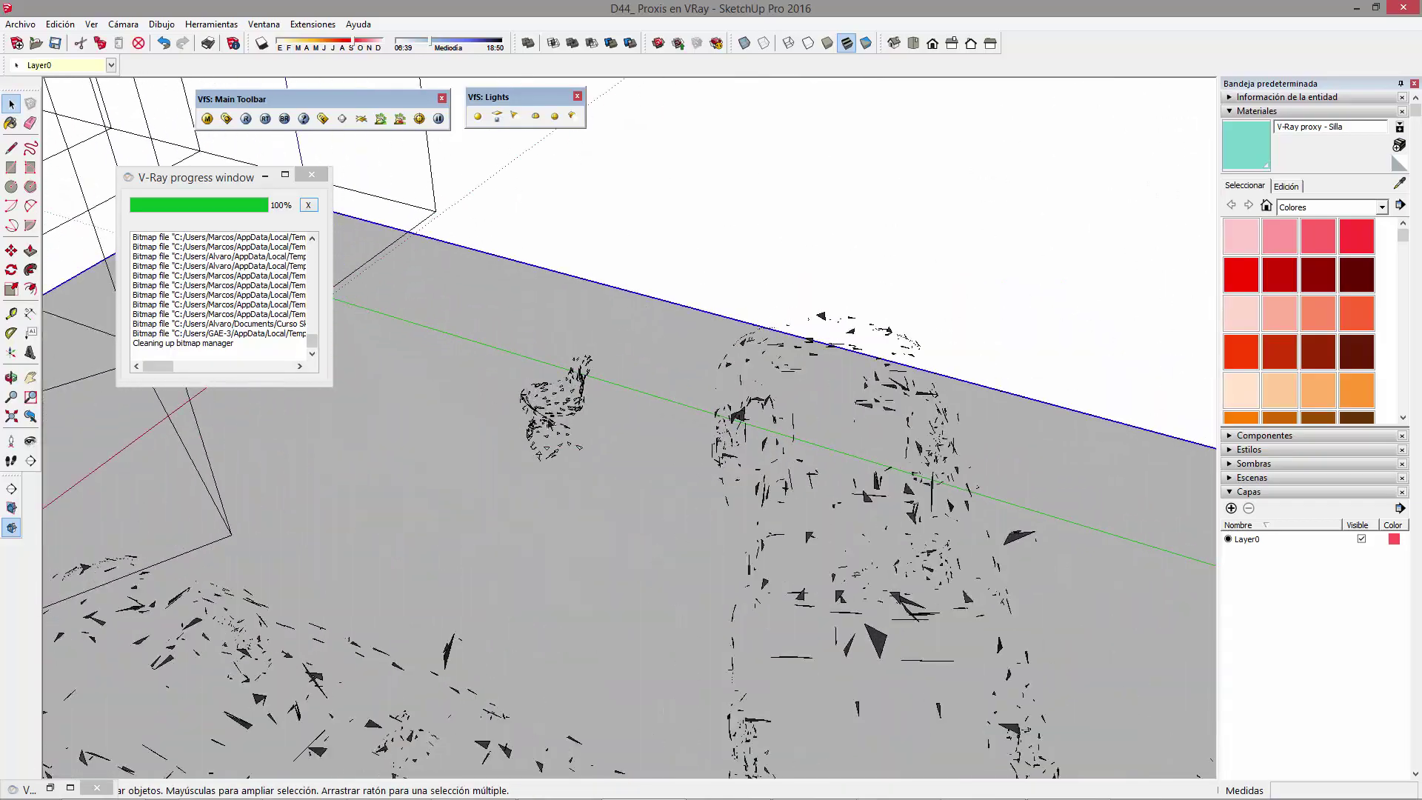
# - Examine the chair proxy and the proxies previewed as bounding boxes around the ground plane, selecting them one at a time
pyautogui.click(560, 397)
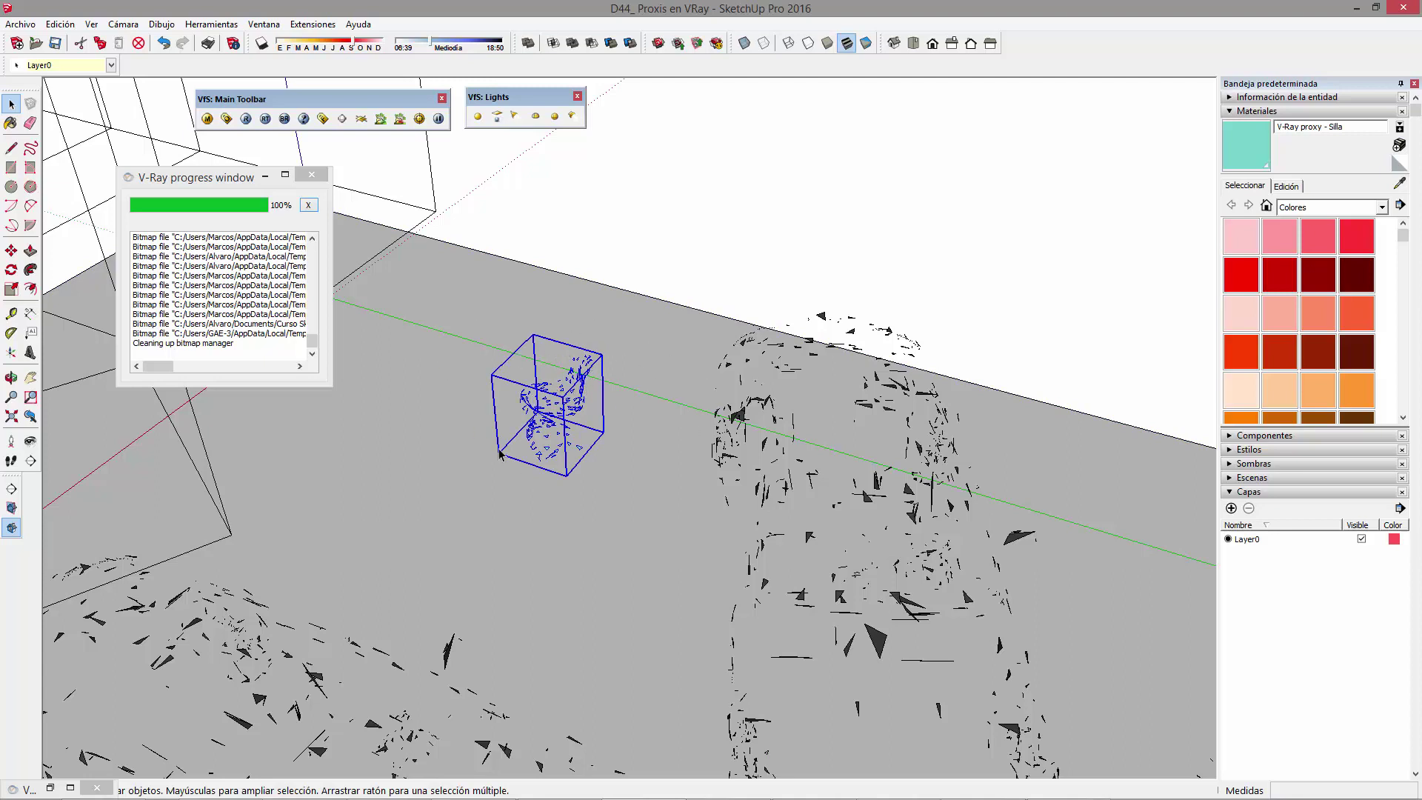
pyautogui.scroll(-6, 630, 412)
pyautogui.moveTo(630, 411); pyautogui.dragTo(1144, 504, button='middle')
pyautogui.click(741, 306)
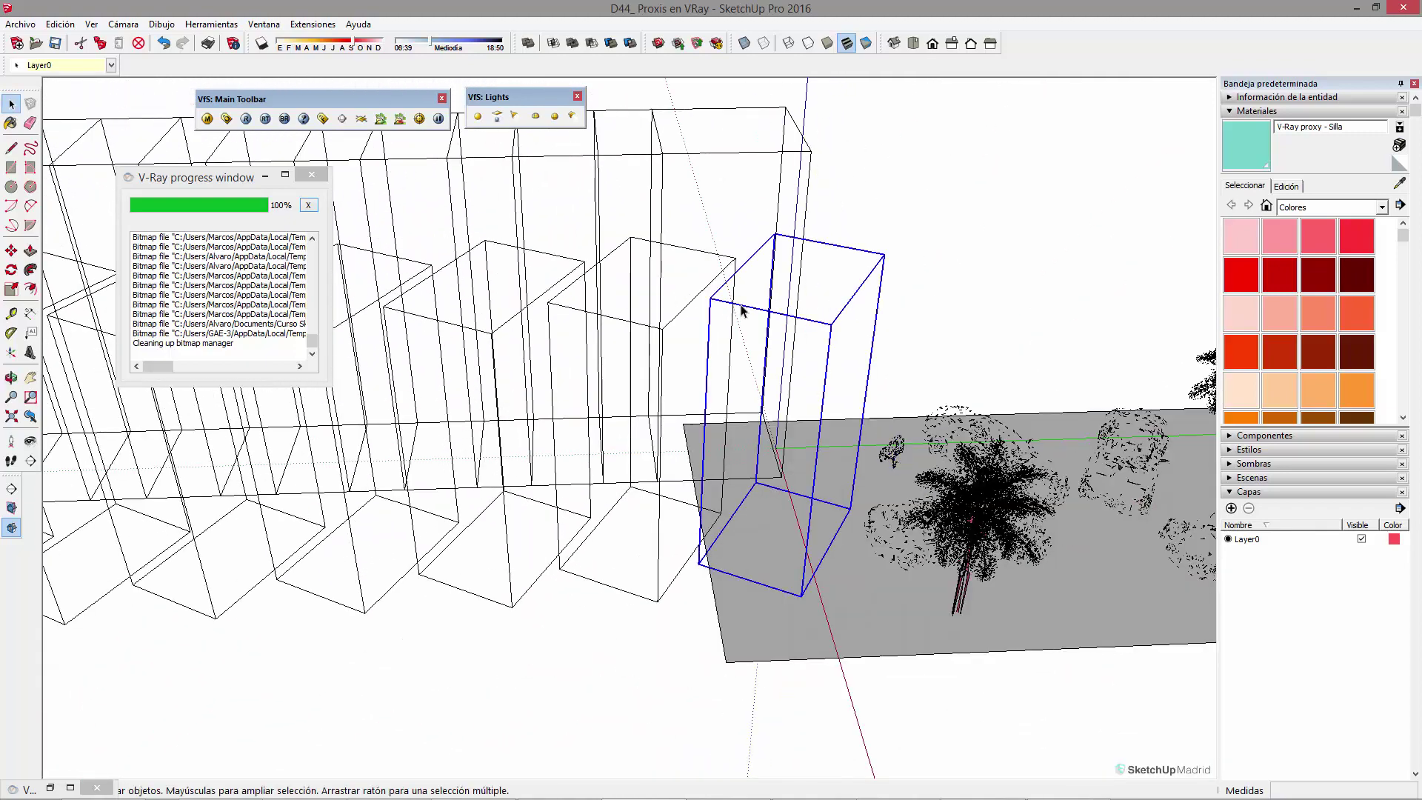
pyautogui.moveTo(894, 304)
pyautogui.keyDown('shift'); pyautogui.mouseDown(button='middle')
pyautogui.moveTo(517, 295)
pyautogui.moveTo(770, 282)
pyautogui.moveTo(886, 300)
pyautogui.mouseUp(button='middle'); pyautogui.keyUp('shift')
pyautogui.click(878, 289)
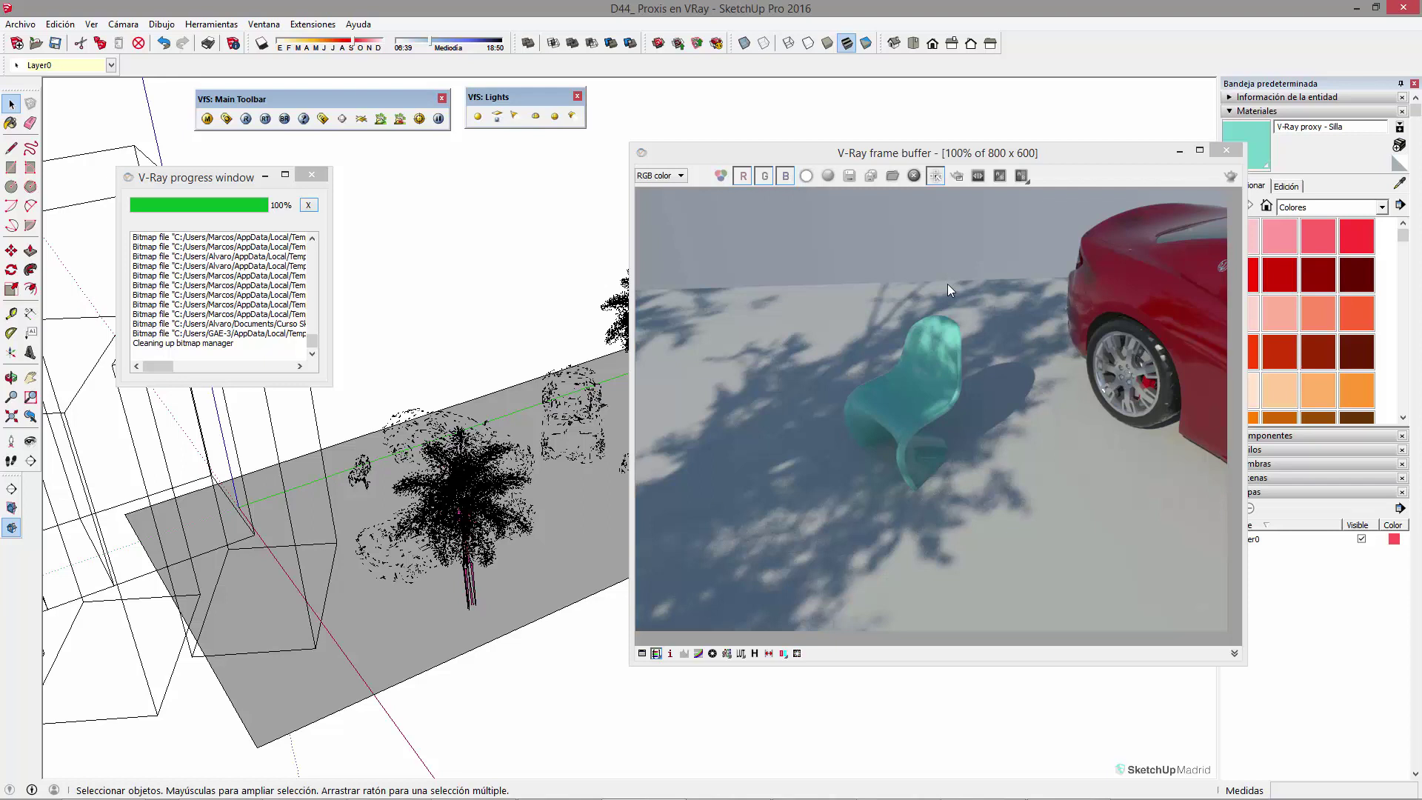
# - Close the V-Ray frame buffer and progress window, and clear the selection to leave the whole proxy scene in view
pyautogui.click(1226, 149)
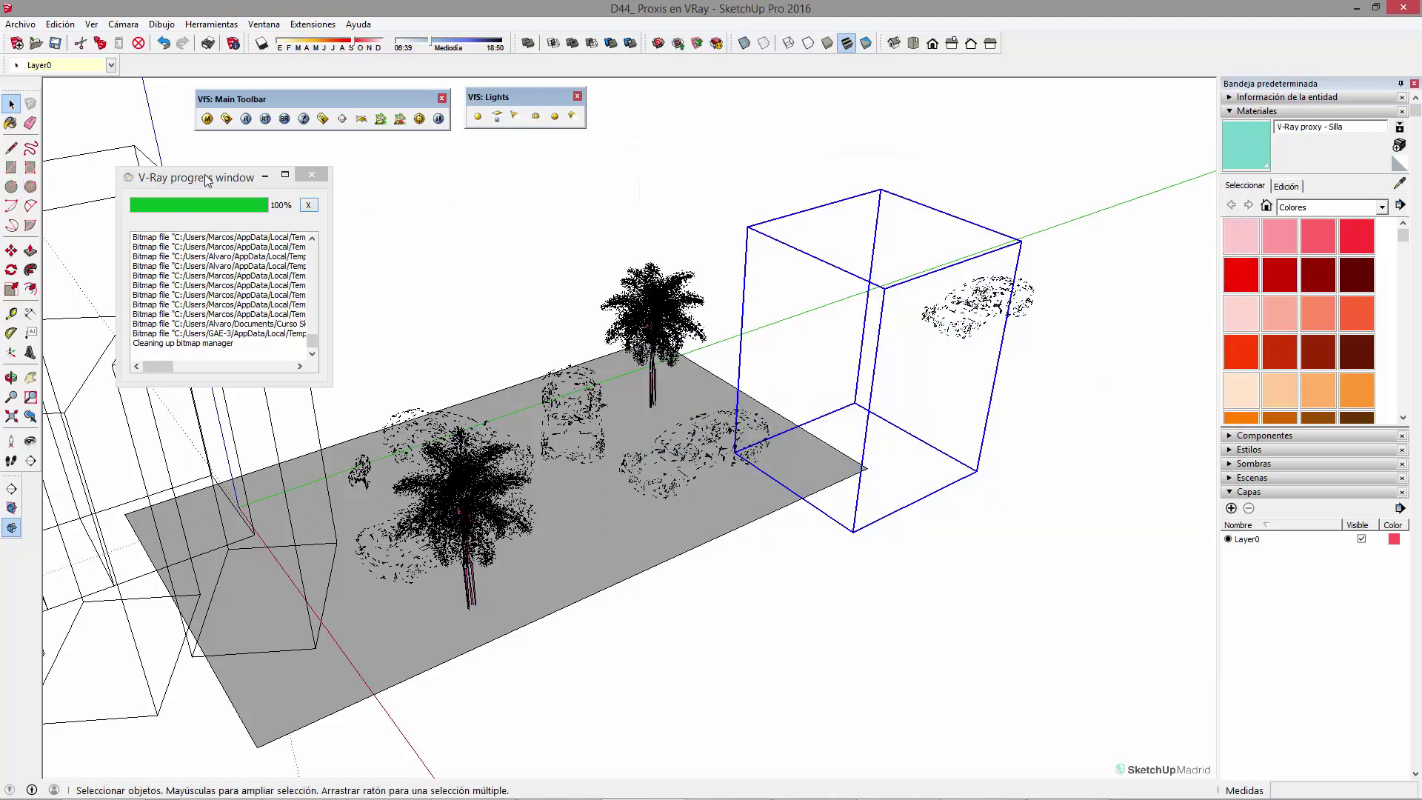
pyautogui.moveTo(206, 181); pyautogui.dragTo(311, 245)
pyautogui.click(416, 237)
pyautogui.click(787, 374)
pyautogui.moveTo(787, 374); pyautogui.dragTo(576, 543, button='middle')
pyautogui.scroll(-4, 646, 307)
pyautogui.scroll(2, 576, 542)
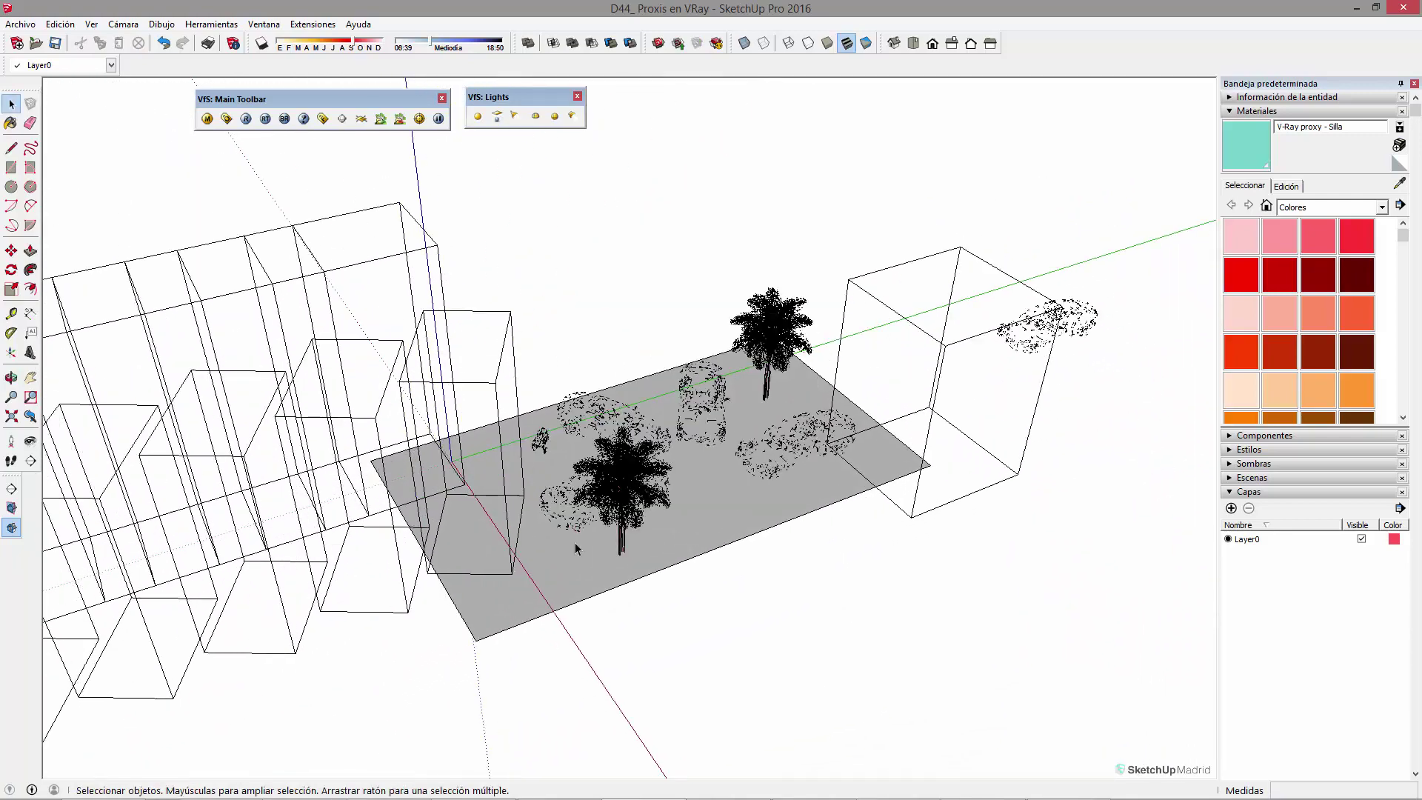
pyautogui.scroll(3, 575, 542)
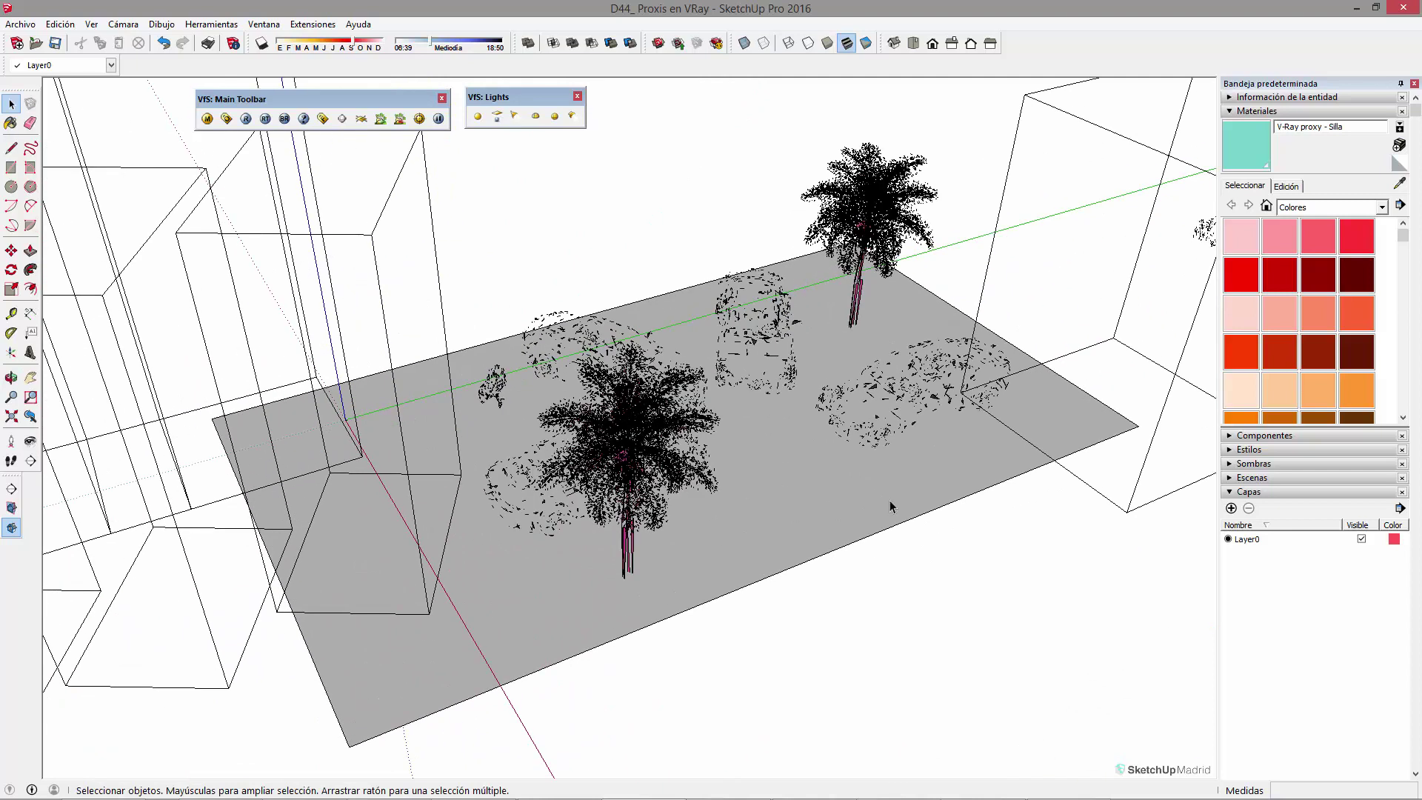